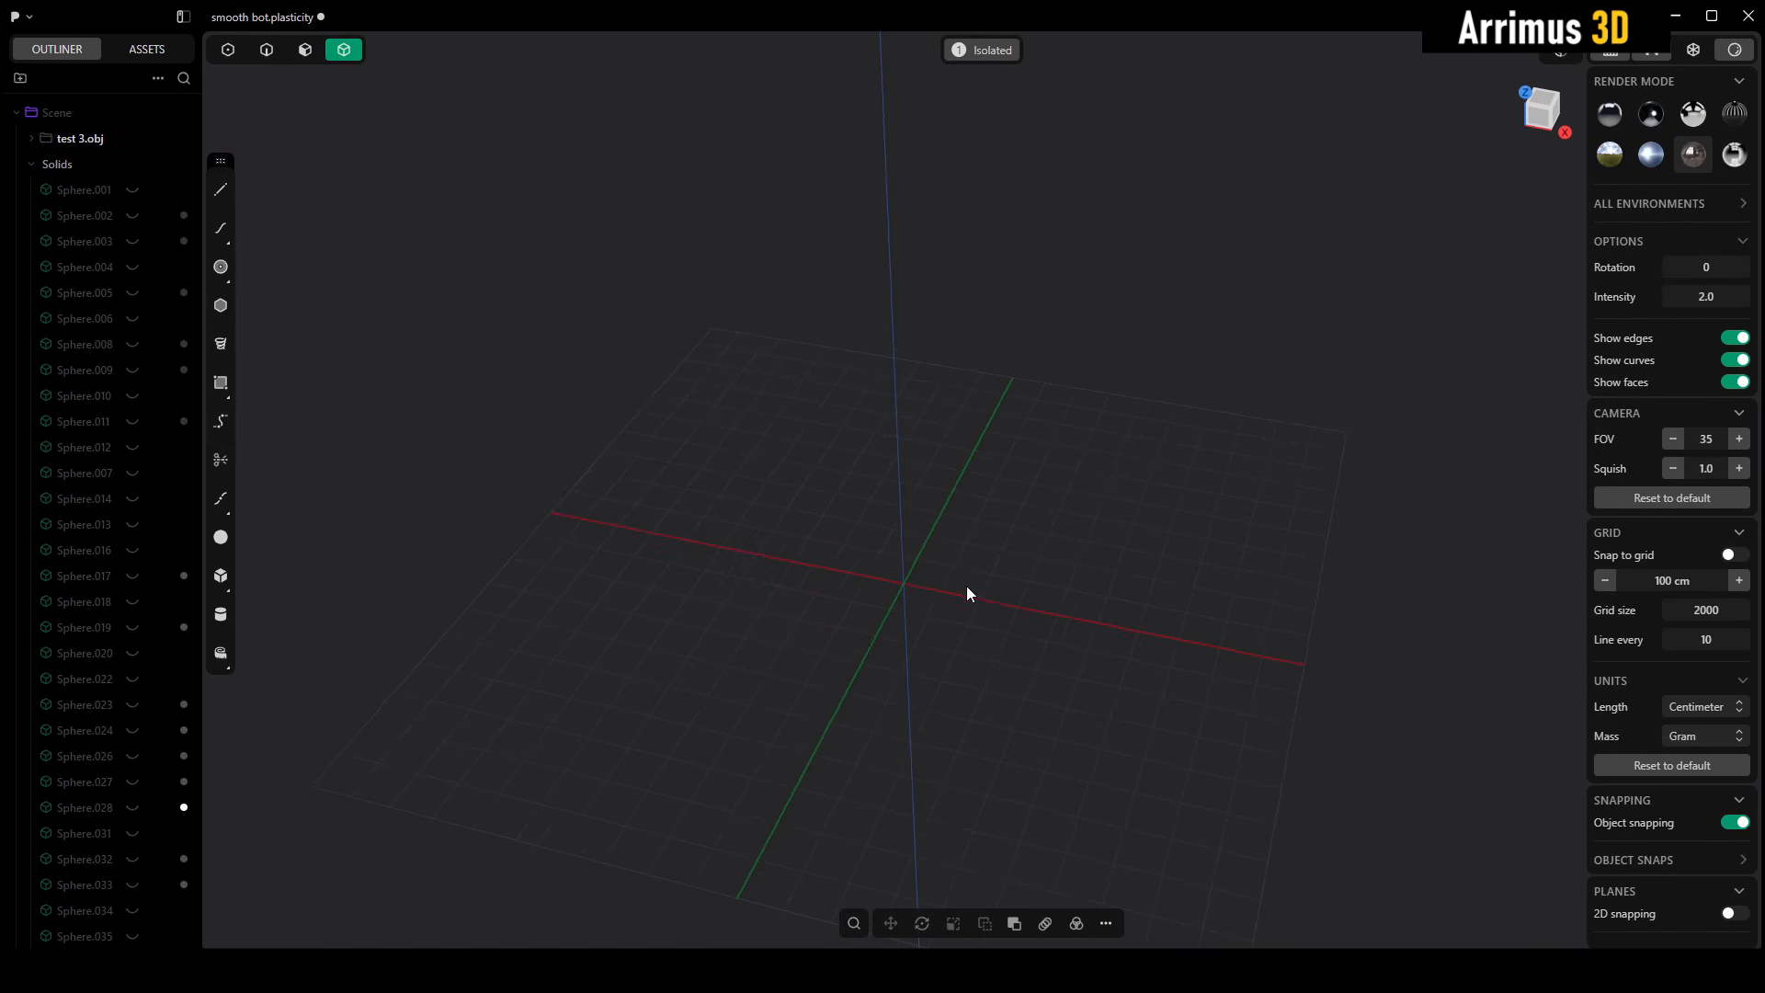
# - Create a solid box with its base on the ground plane, starting at the origin
pyautogui.press('b')
pyautogui.click(913, 582)
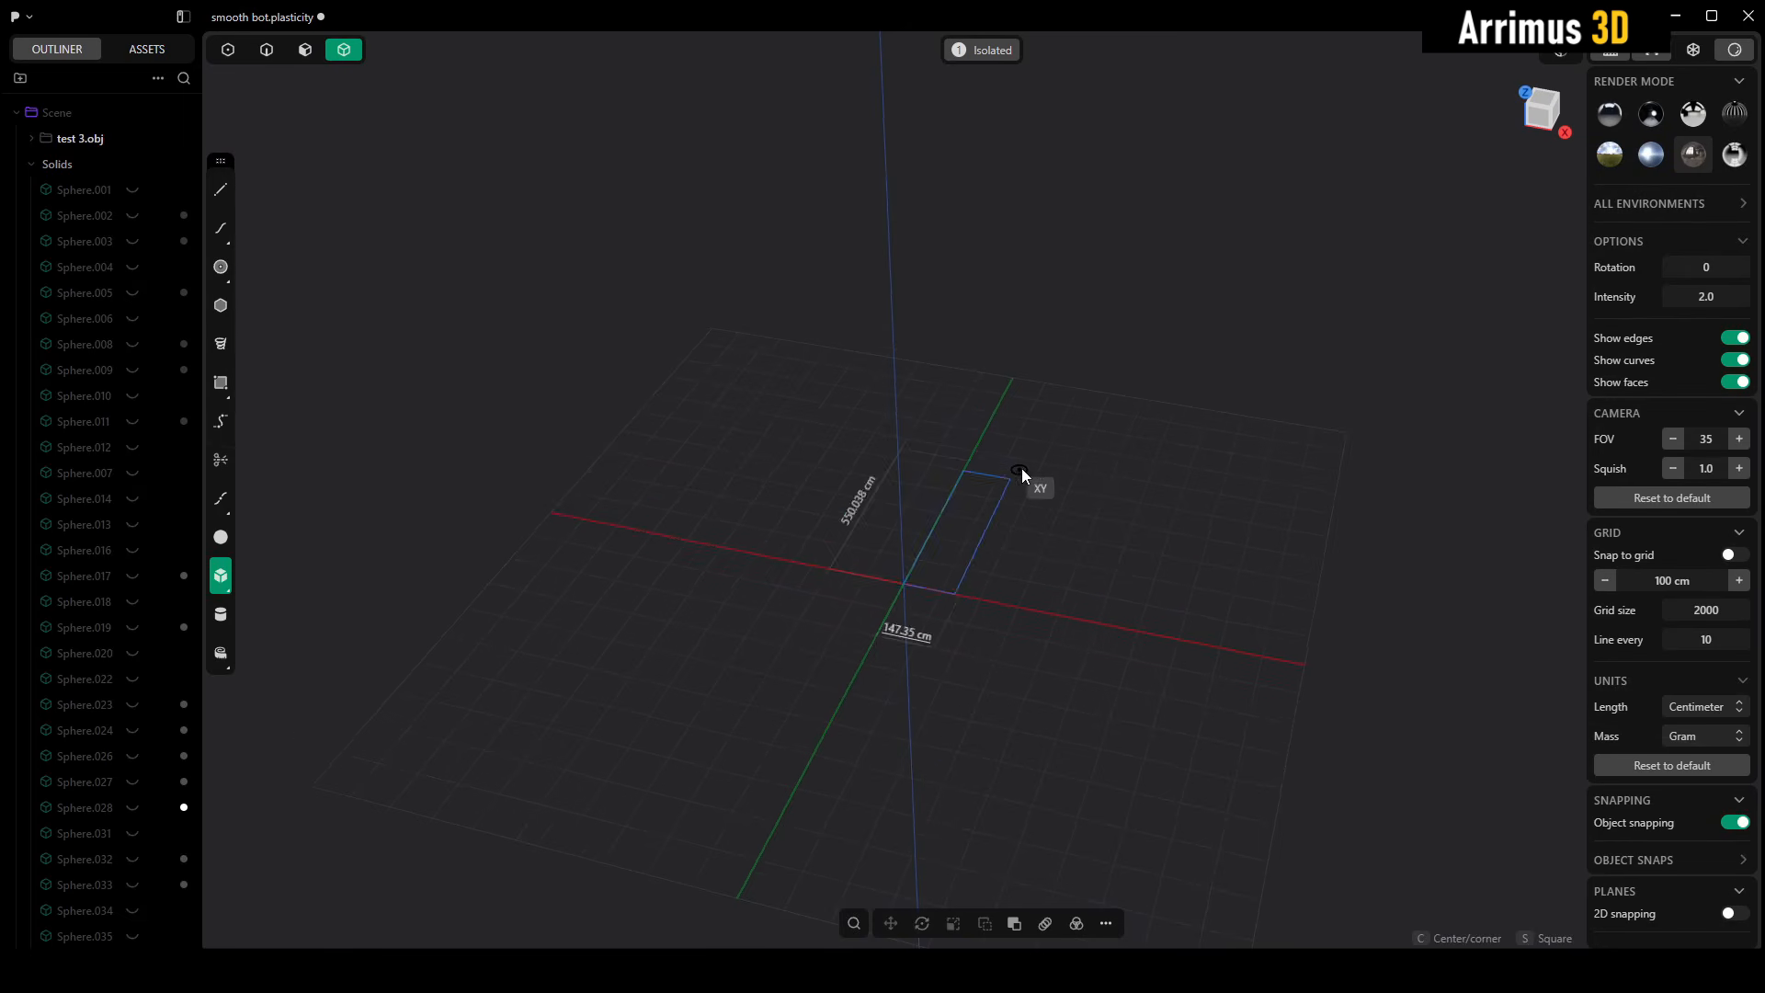
pyautogui.click(1179, 445)
pyautogui.click(1189, 212)
pyautogui.moveTo(1189, 213); pyautogui.dragTo(328, 252, button='middle')
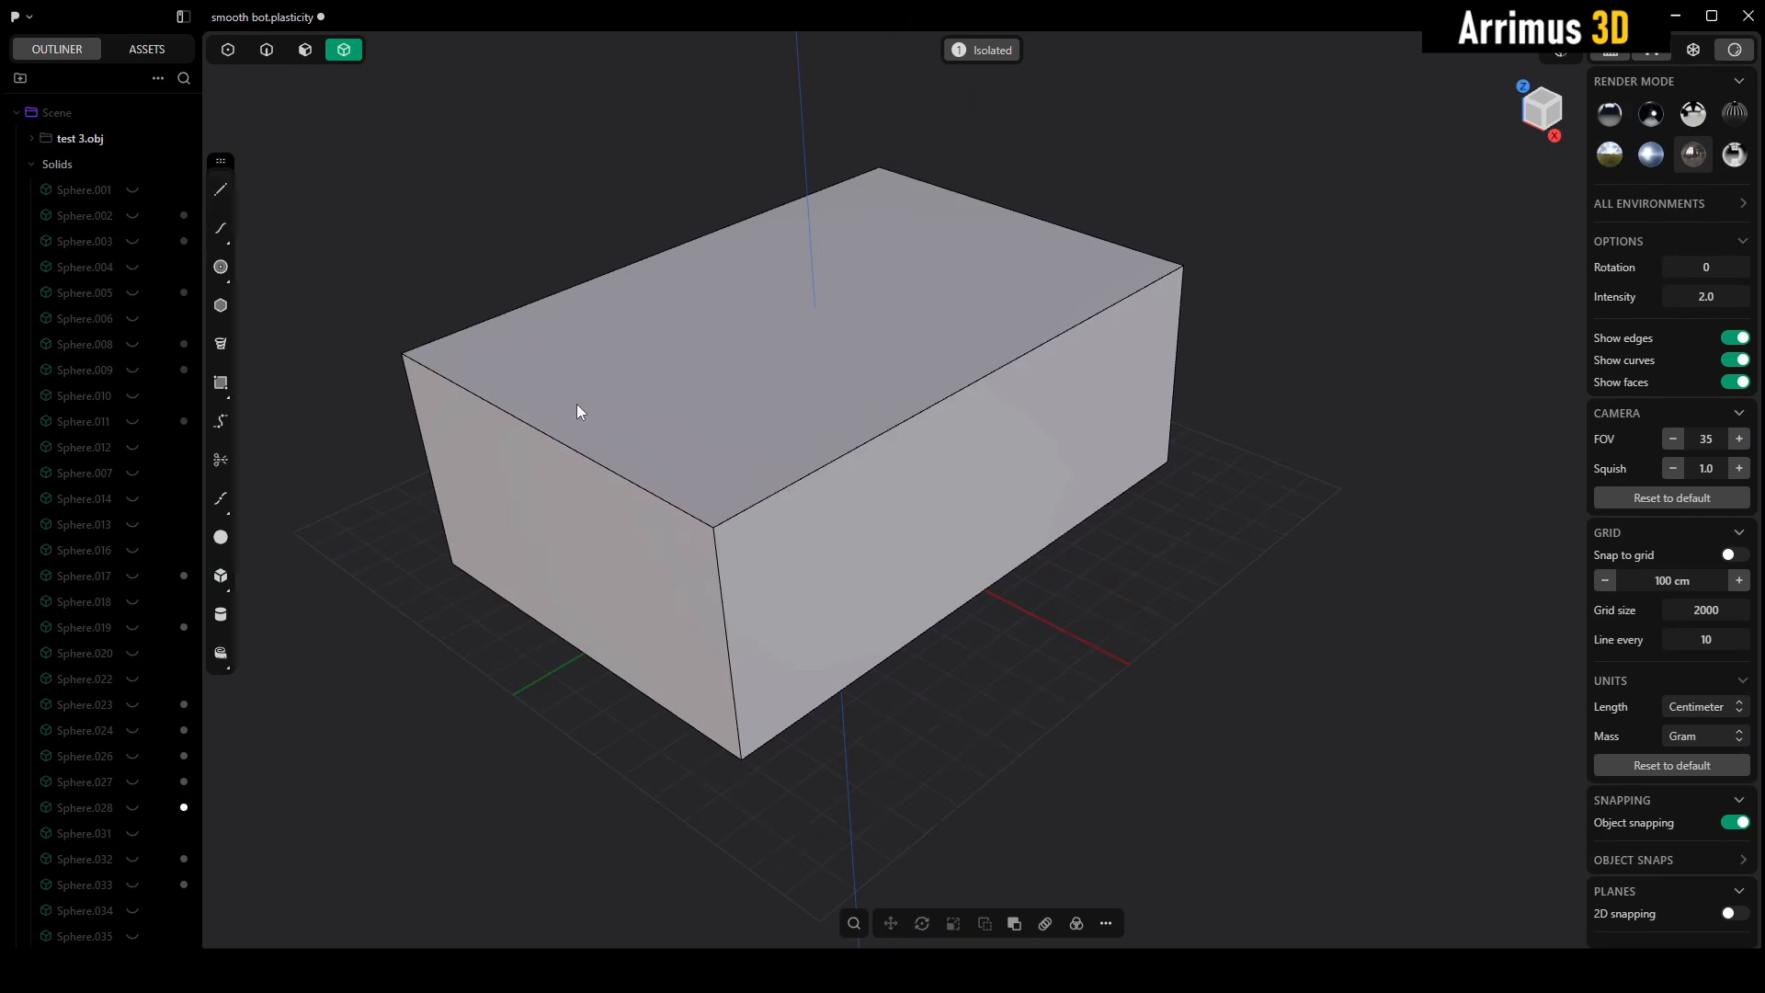
# - Draw a closed six-sided line curve on the box's long side face
pyautogui.press('l')
pyautogui.scroll(5, 1067, 535)
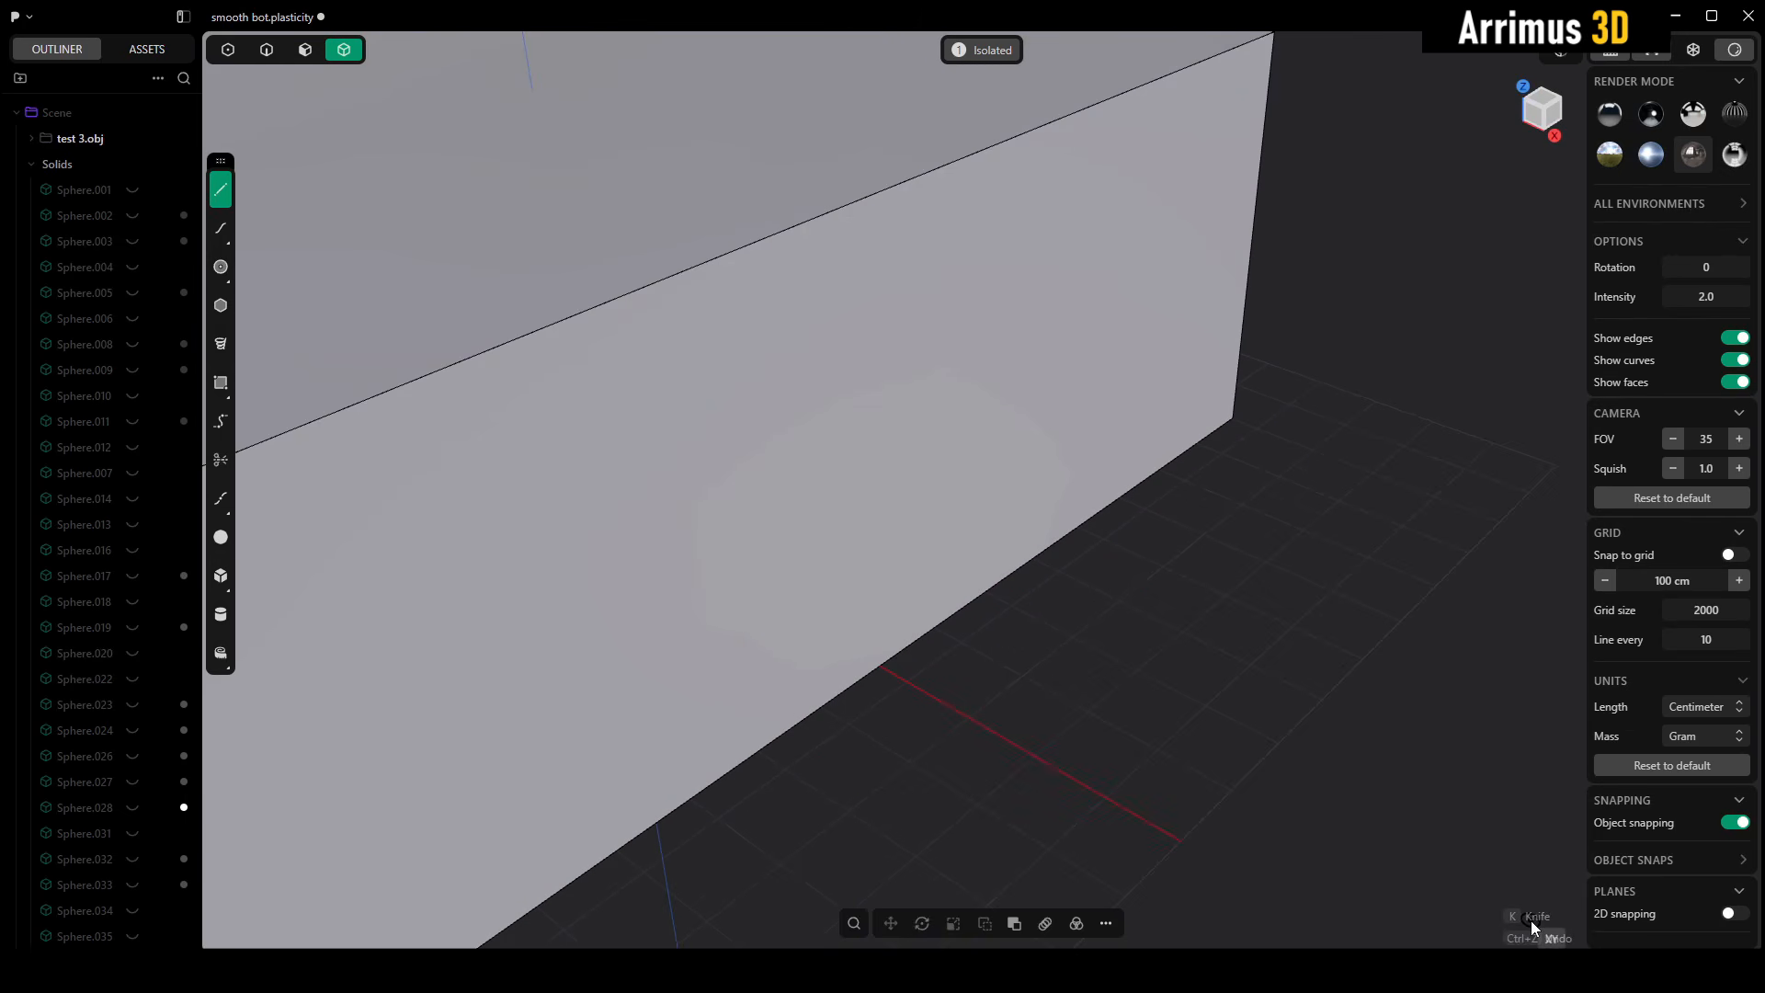
pyautogui.scroll(-5, 1333, 727)
pyautogui.scroll(4, 968, 560)
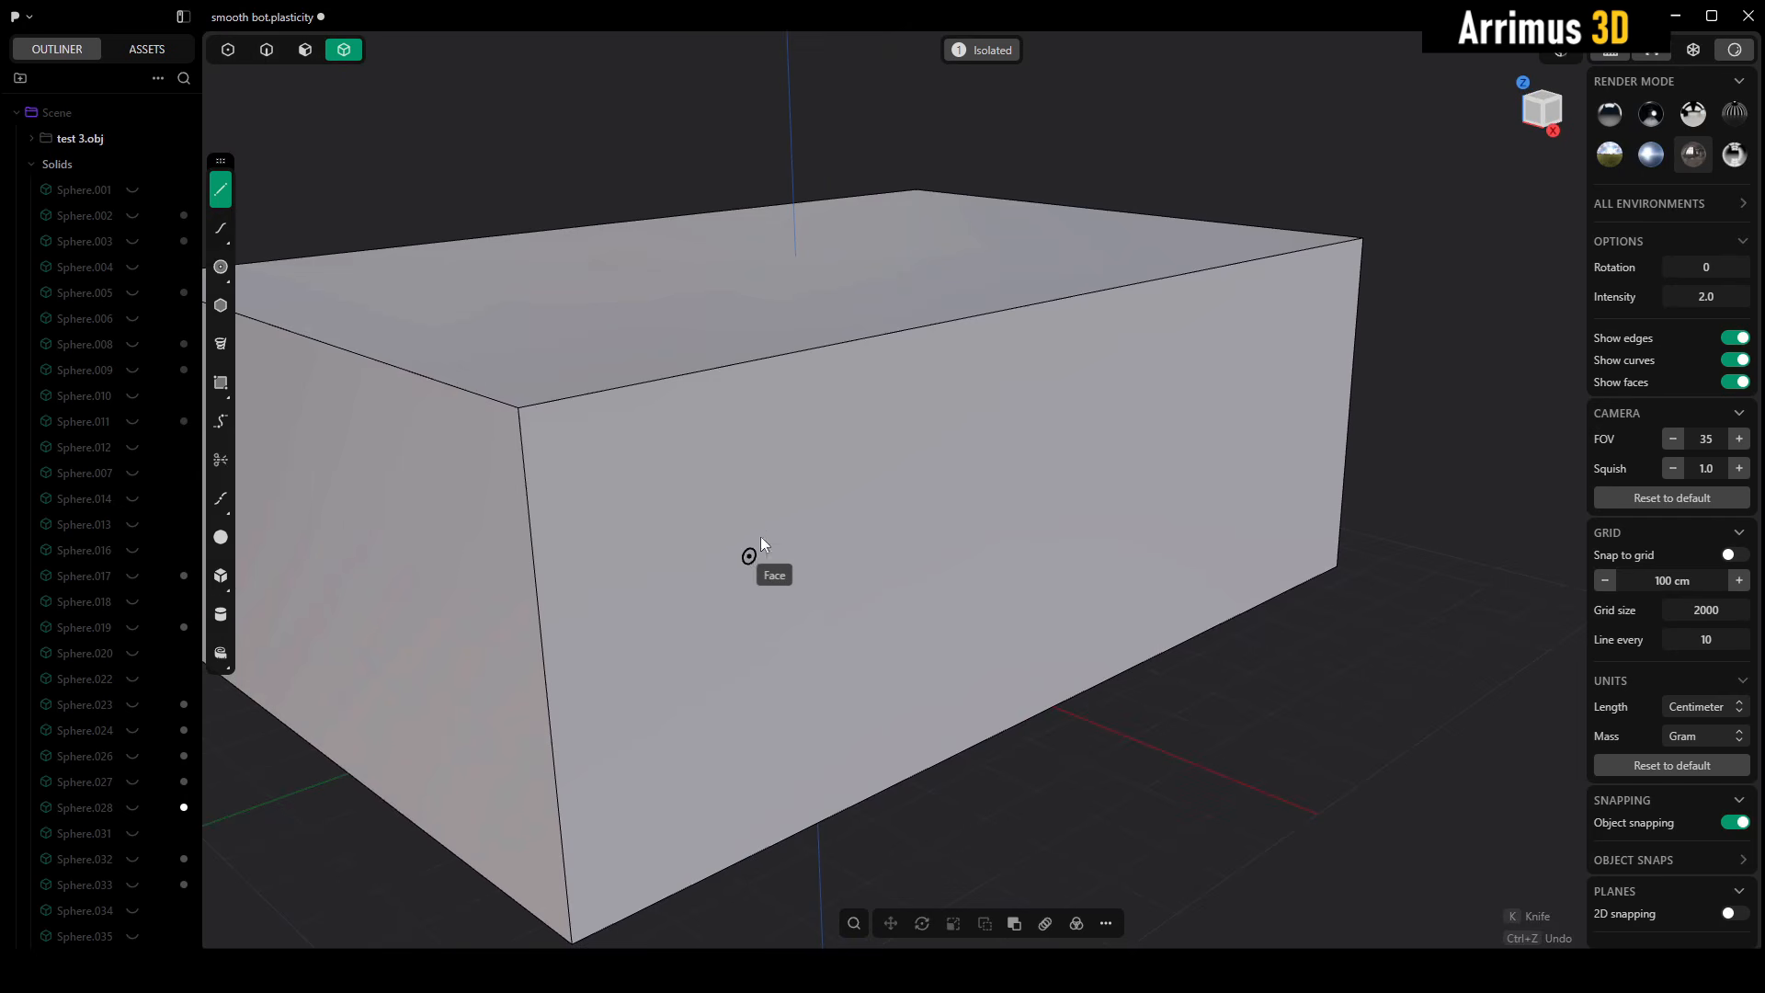
pyautogui.click(746, 560)
pyautogui.click(846, 422)
pyautogui.click(1118, 354)
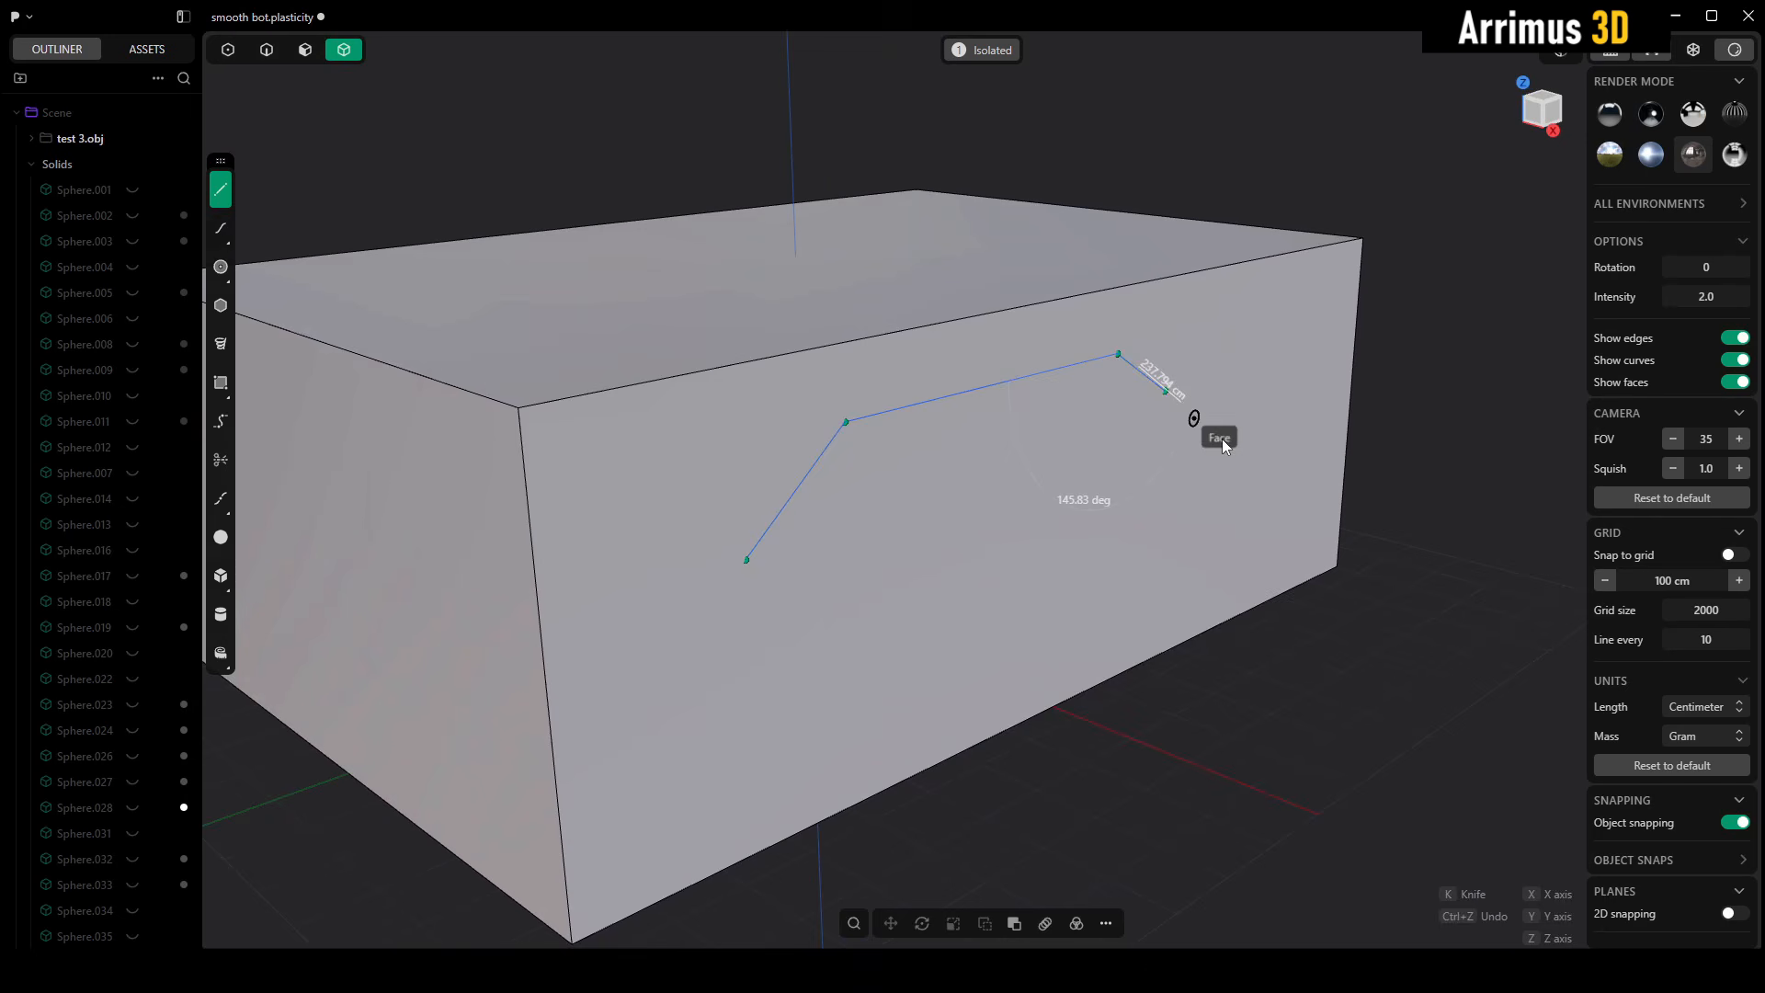
pyautogui.click(1245, 454)
pyautogui.click(1200, 558)
pyautogui.click(906, 647)
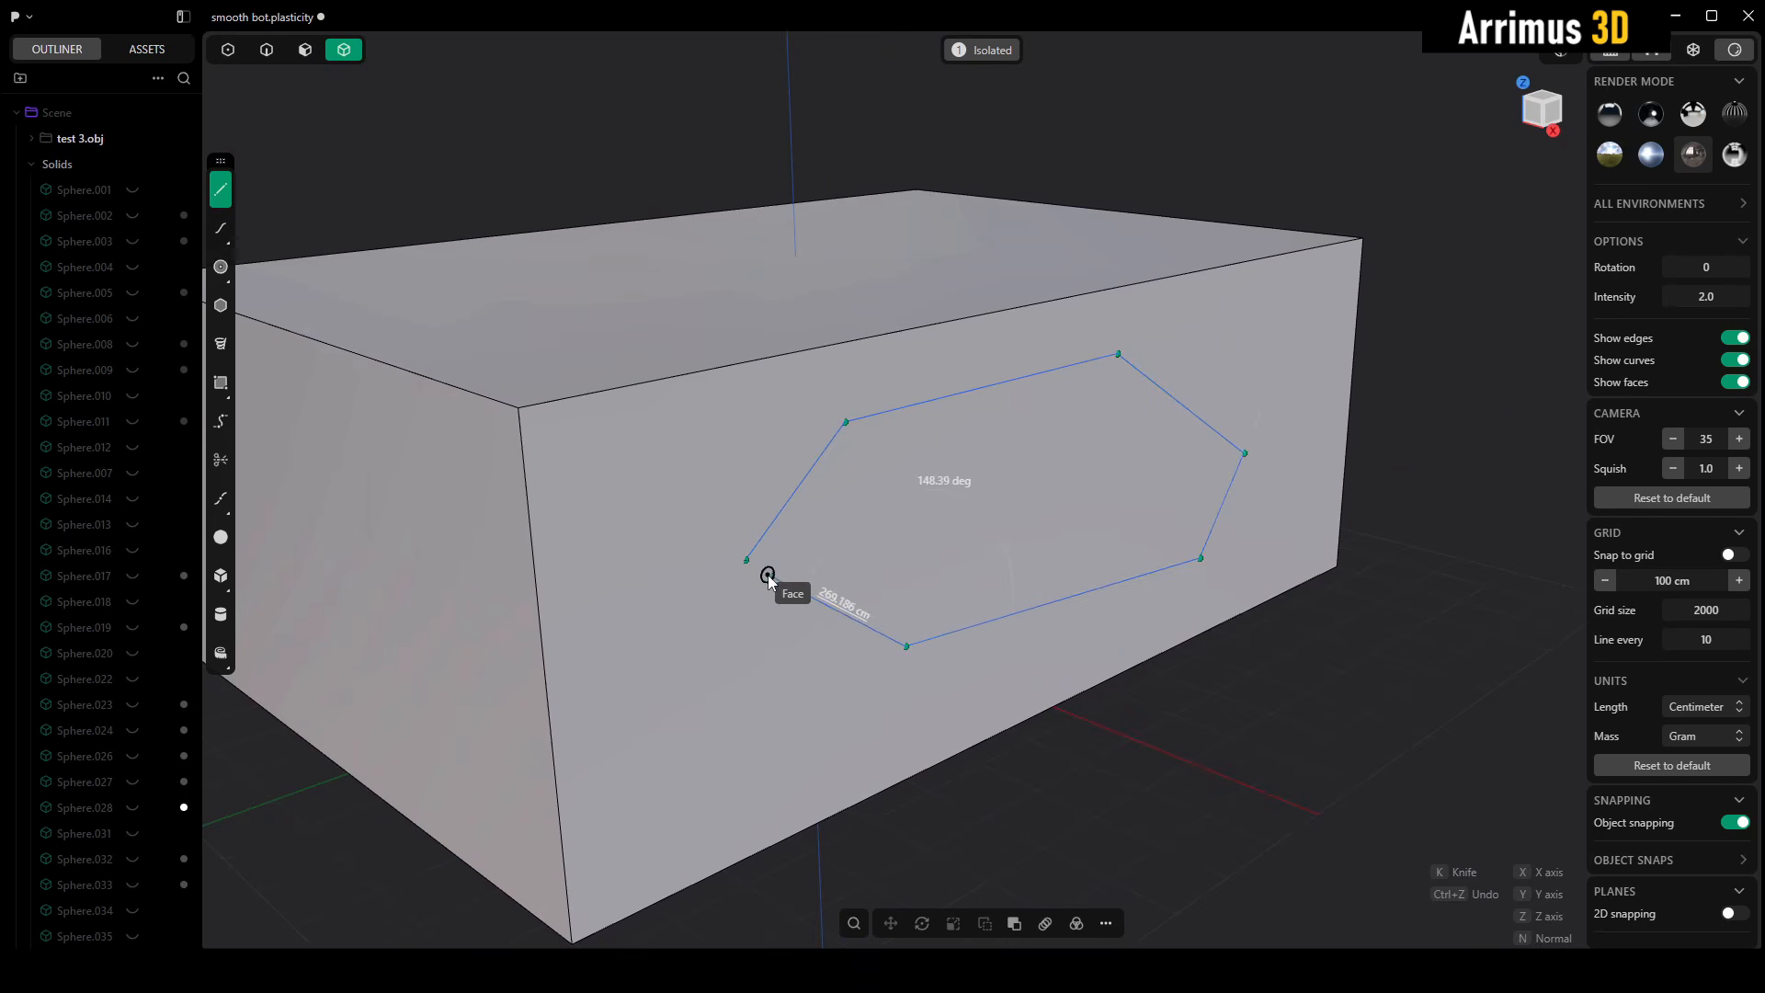
pyautogui.click(749, 561)
pyautogui.click(1221, 683)
# - Move the six-sided curve outward, away from the box's long side face
pyautogui.moveTo(1221, 683); pyautogui.dragTo(1098, 614, button='middle')
pyautogui.press('2')
pyautogui.click(1004, 552)
pyautogui.moveTo(996, 549); pyautogui.dragTo(1066, 605, button='middle')
pyautogui.scroll(-10, 1066, 611)
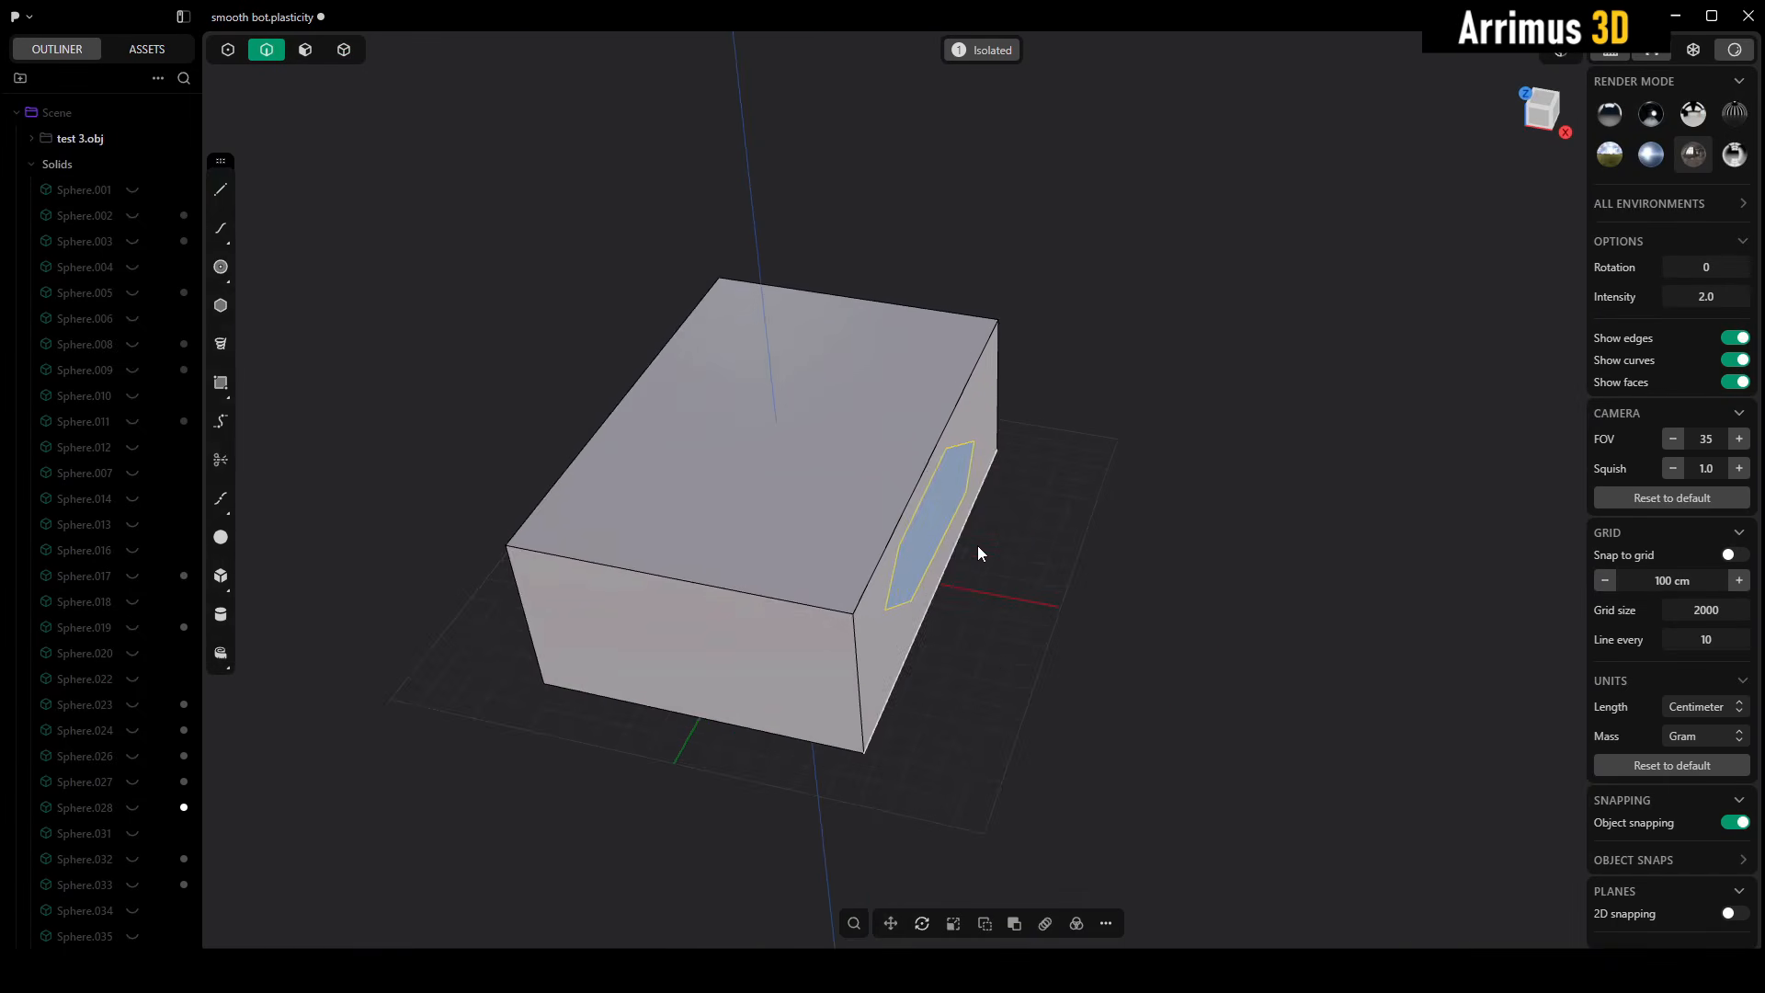
pyautogui.press('g')
pyautogui.click(1234, 615)
# - Cut the box with the detached six-sided curve as the cutter
pyautogui.moveTo(1294, 504); pyautogui.dragTo(1203, 520, button='middle')
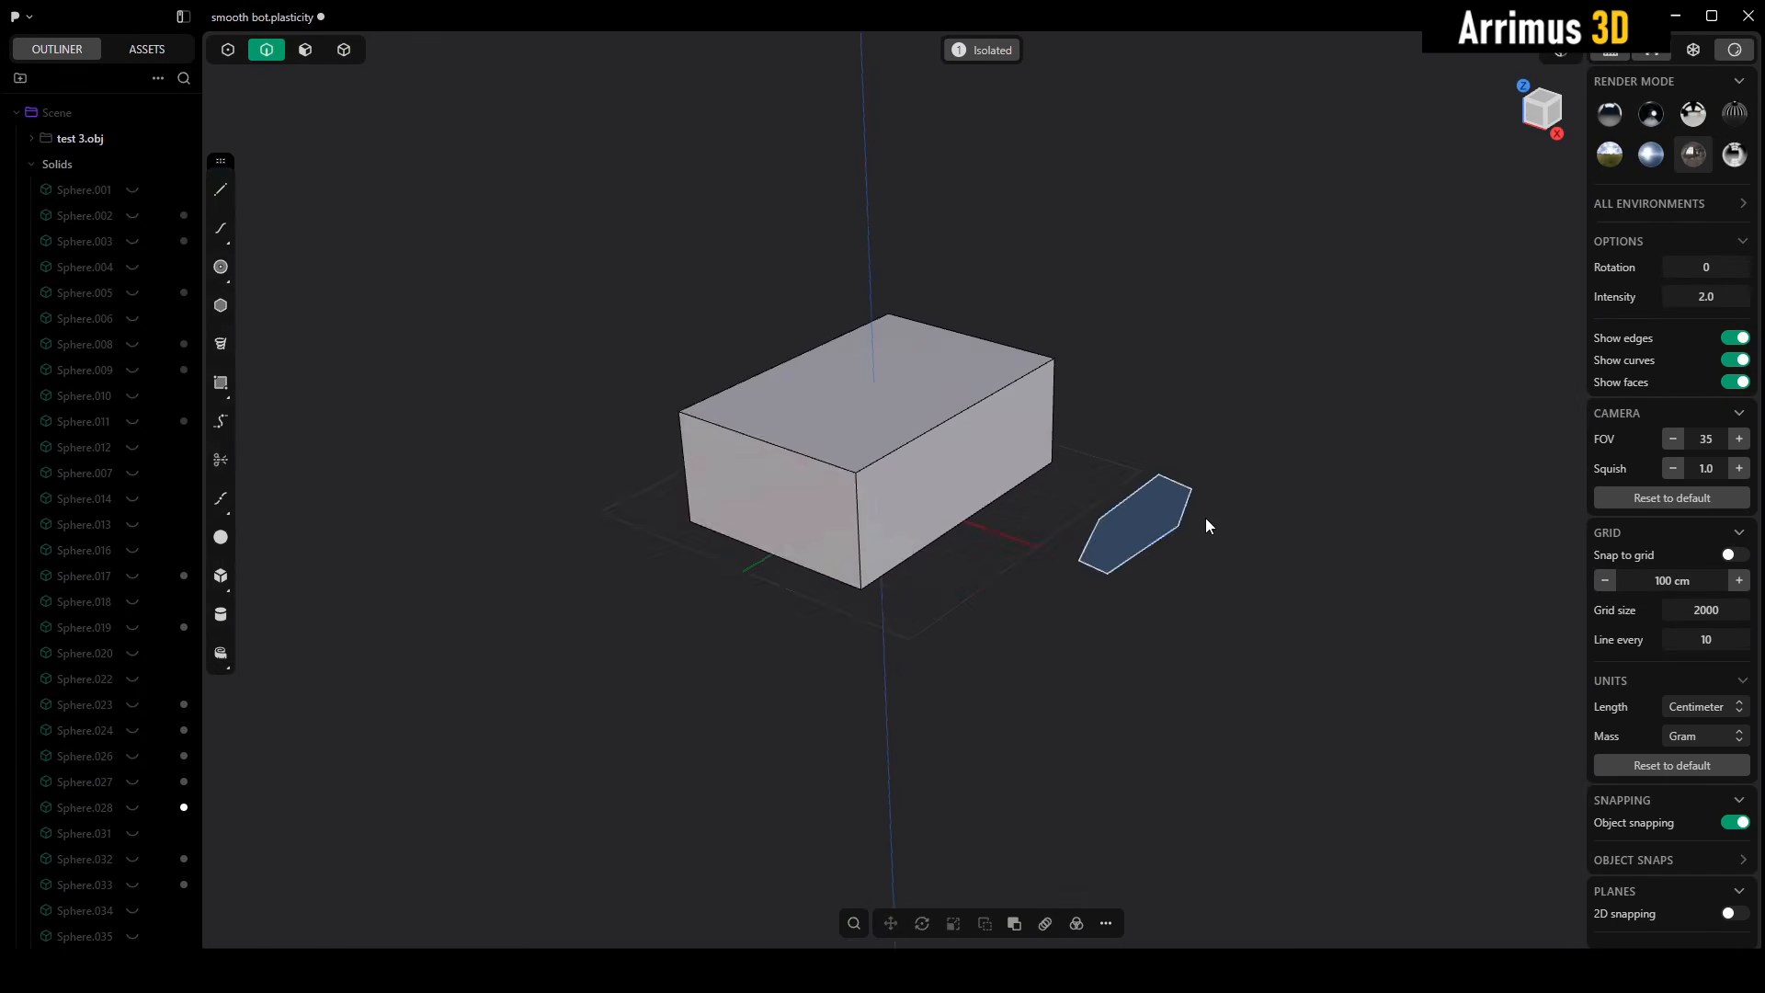
pyautogui.scroll(5, 1103, 506)
pyautogui.press('4')
pyautogui.hotkey('alt', 'x')
pyautogui.click(1083, 510)
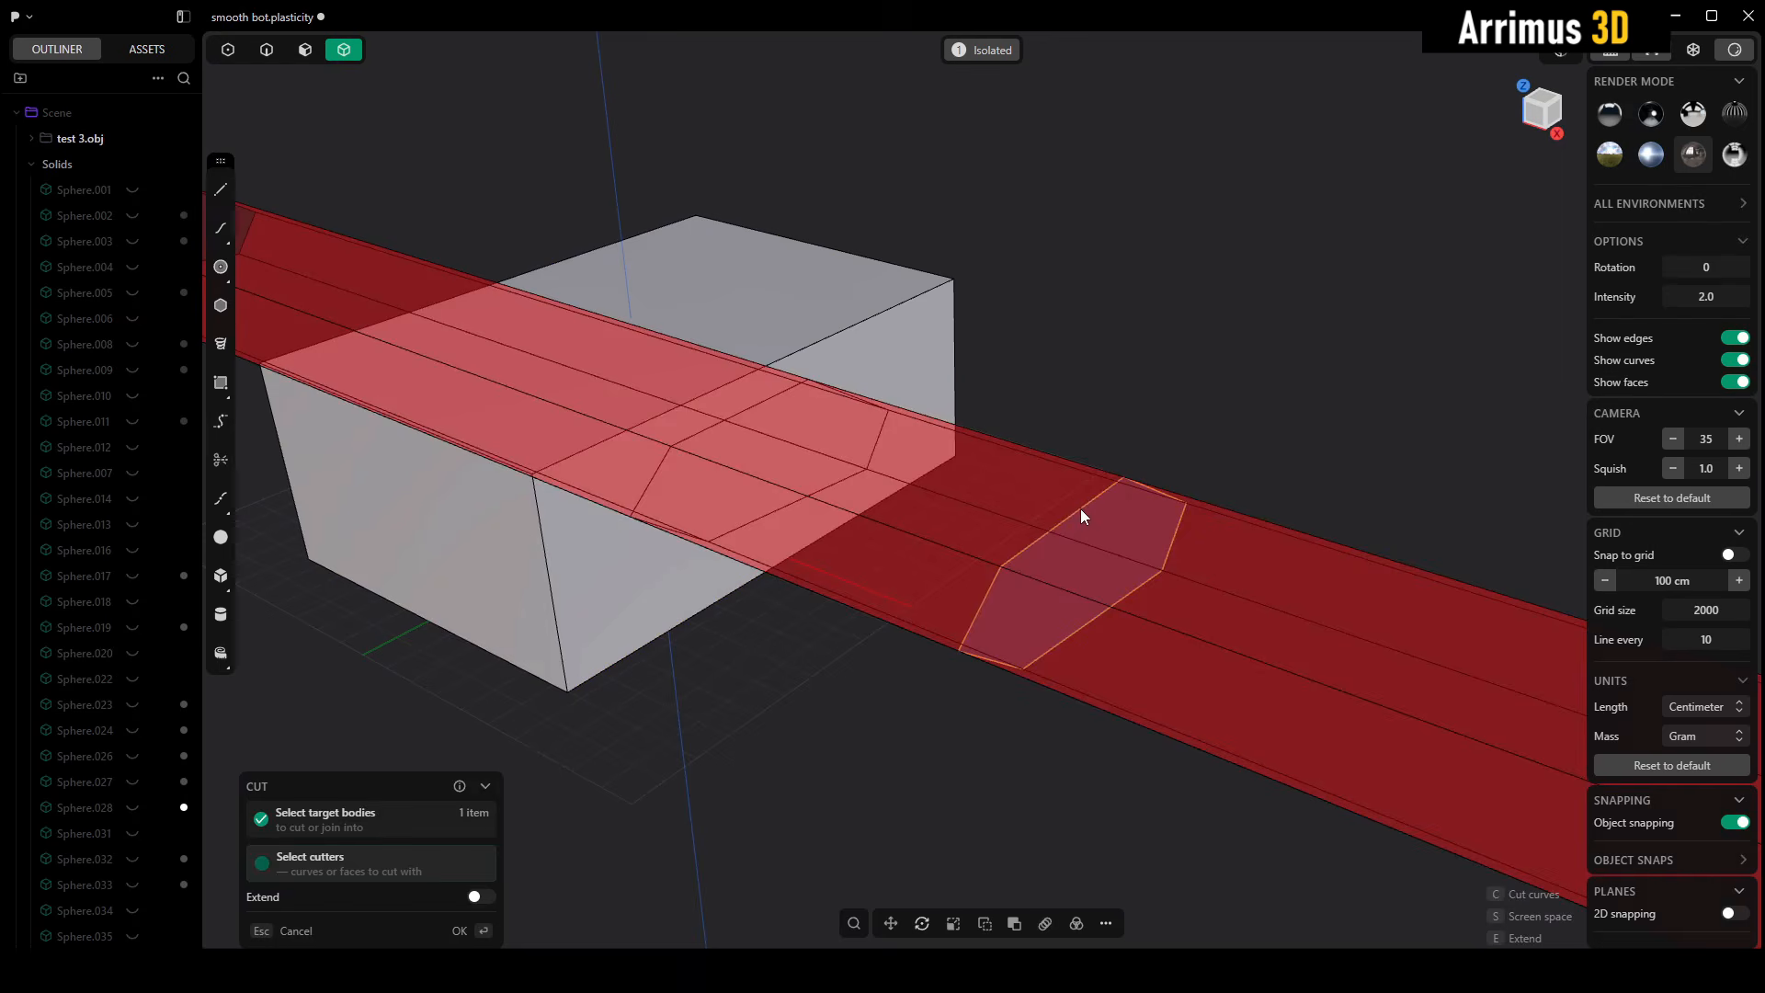
pyautogui.press('Return')
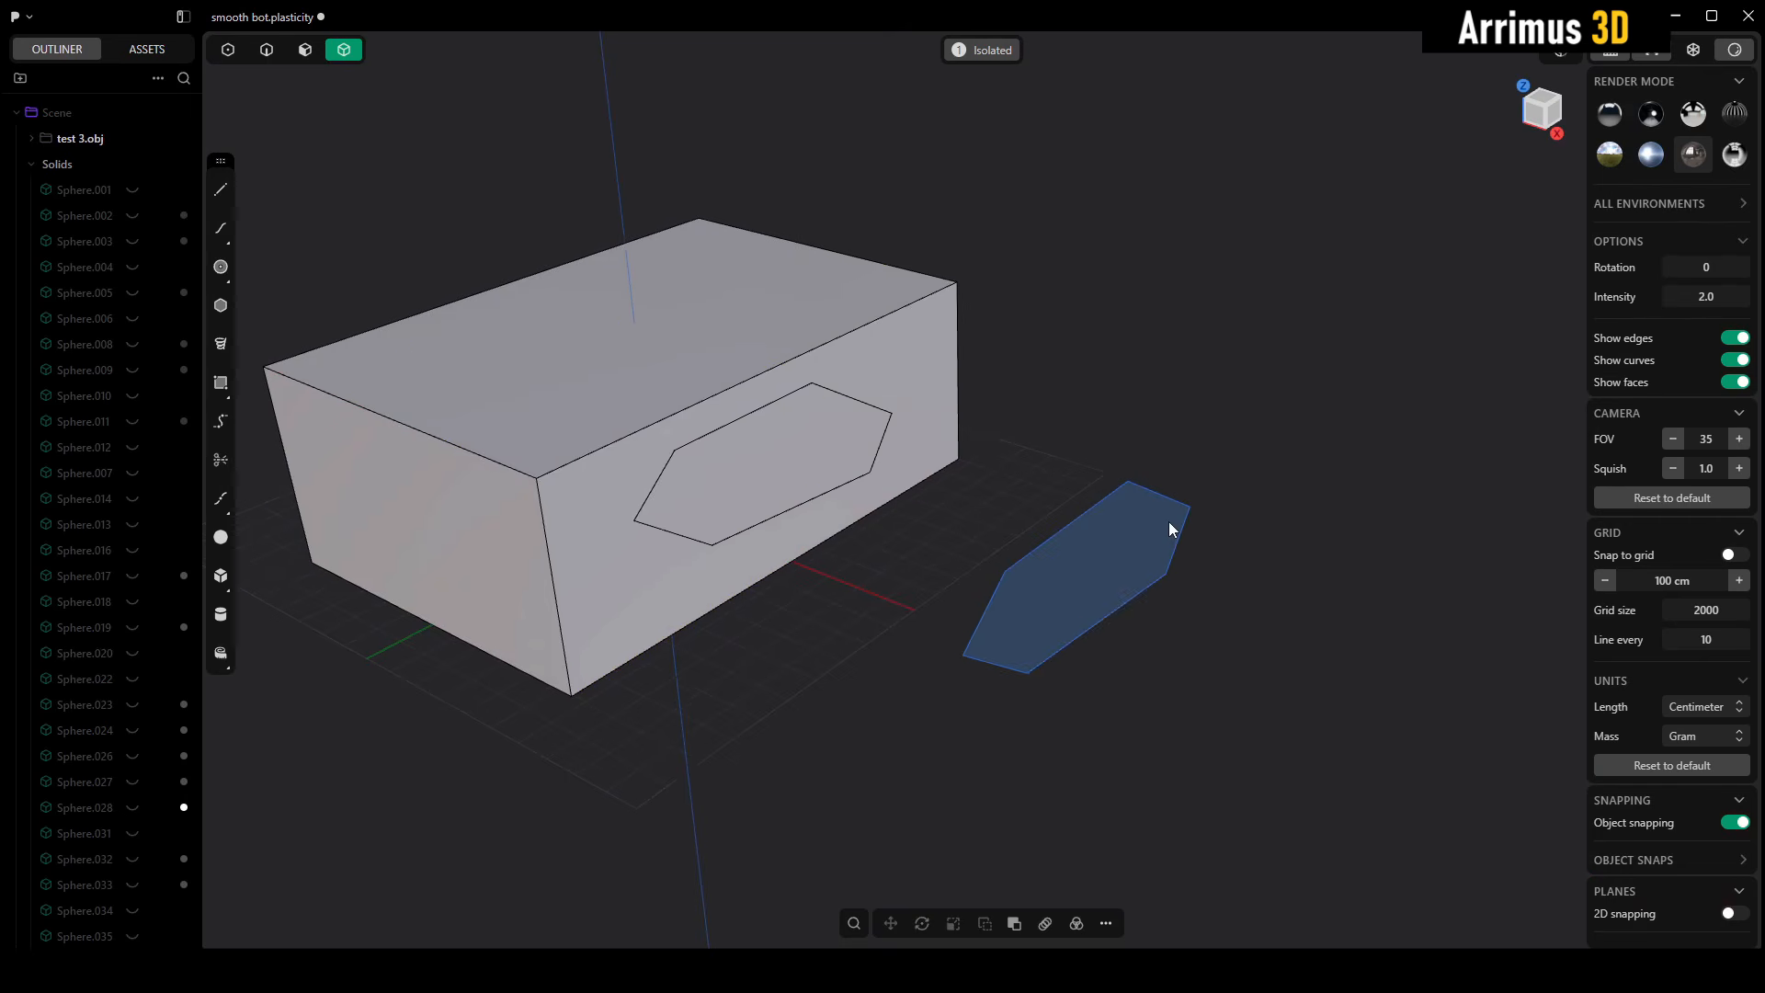
pyautogui.press('3')
pyautogui.click(1140, 538)
pyautogui.keyDown('shift'); pyautogui.moveTo(1156, 560); pyautogui.dragTo(1310, 521, button='middle'); pyautogui.keyUp('shift')
pyautogui.press('e')
pyautogui.press('Escape')
pyautogui.click(1309, 522)
pyautogui.press('e')
pyautogui.press('Escape')
# - Undo the cut and the curve's move, and remove the six-sided curve from the box's side
pyautogui.hotkey('ctrl', 'z')
pyautogui.hotkey('ctrl', 'z')
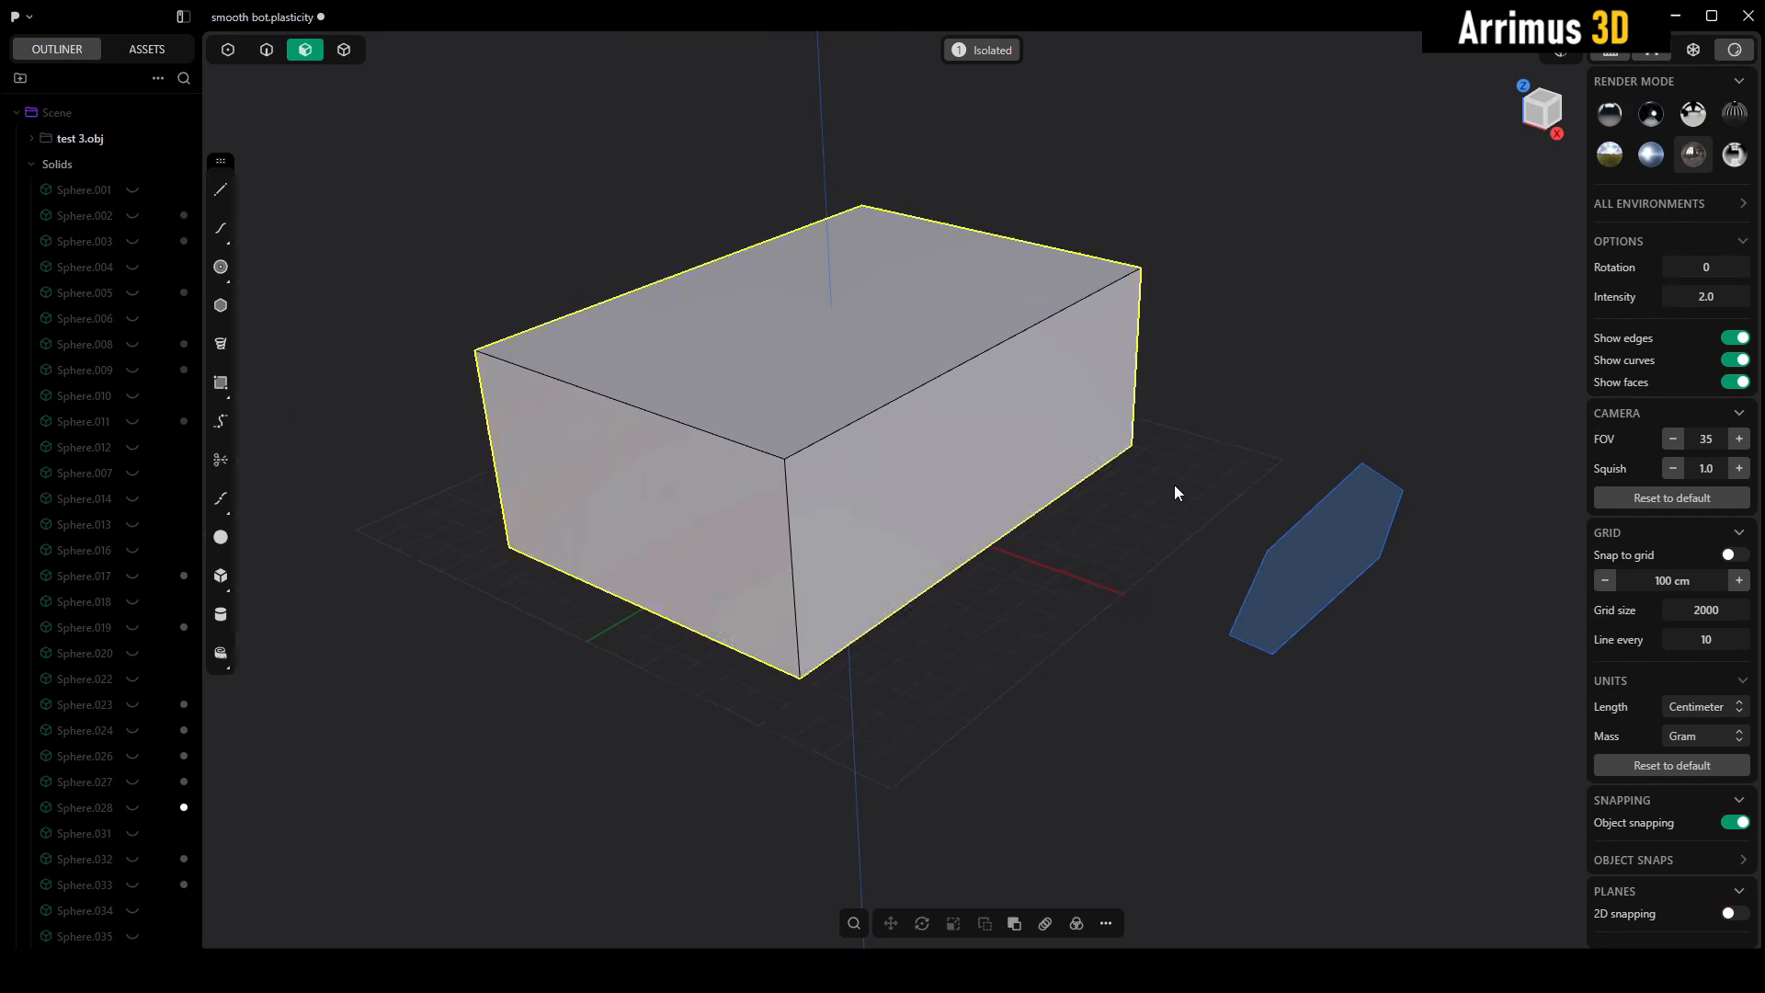
pyautogui.hotkey('ctrl', 'z')
pyautogui.hotkey('ctrl', 'z')
pyautogui.press('2')
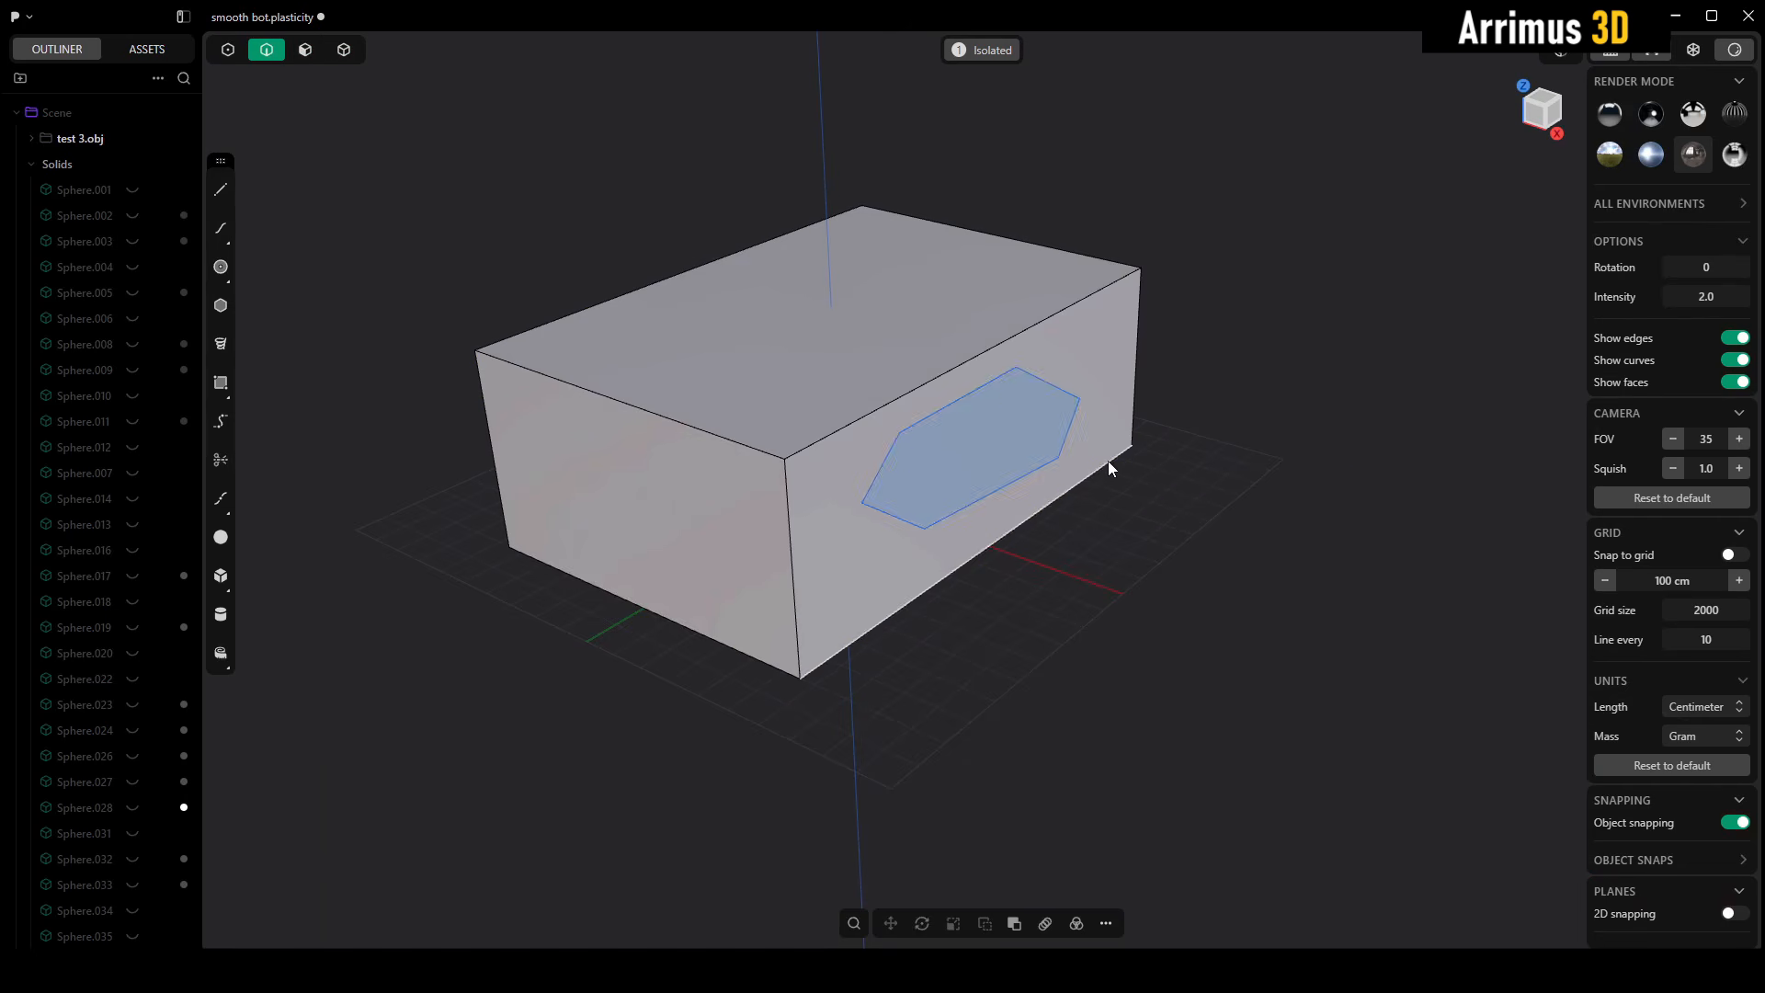
pyautogui.keyDown('shift'); pyautogui.moveTo(1133, 534); pyautogui.dragTo(1153, 575, button='middle'); pyautogui.keyUp('shift')
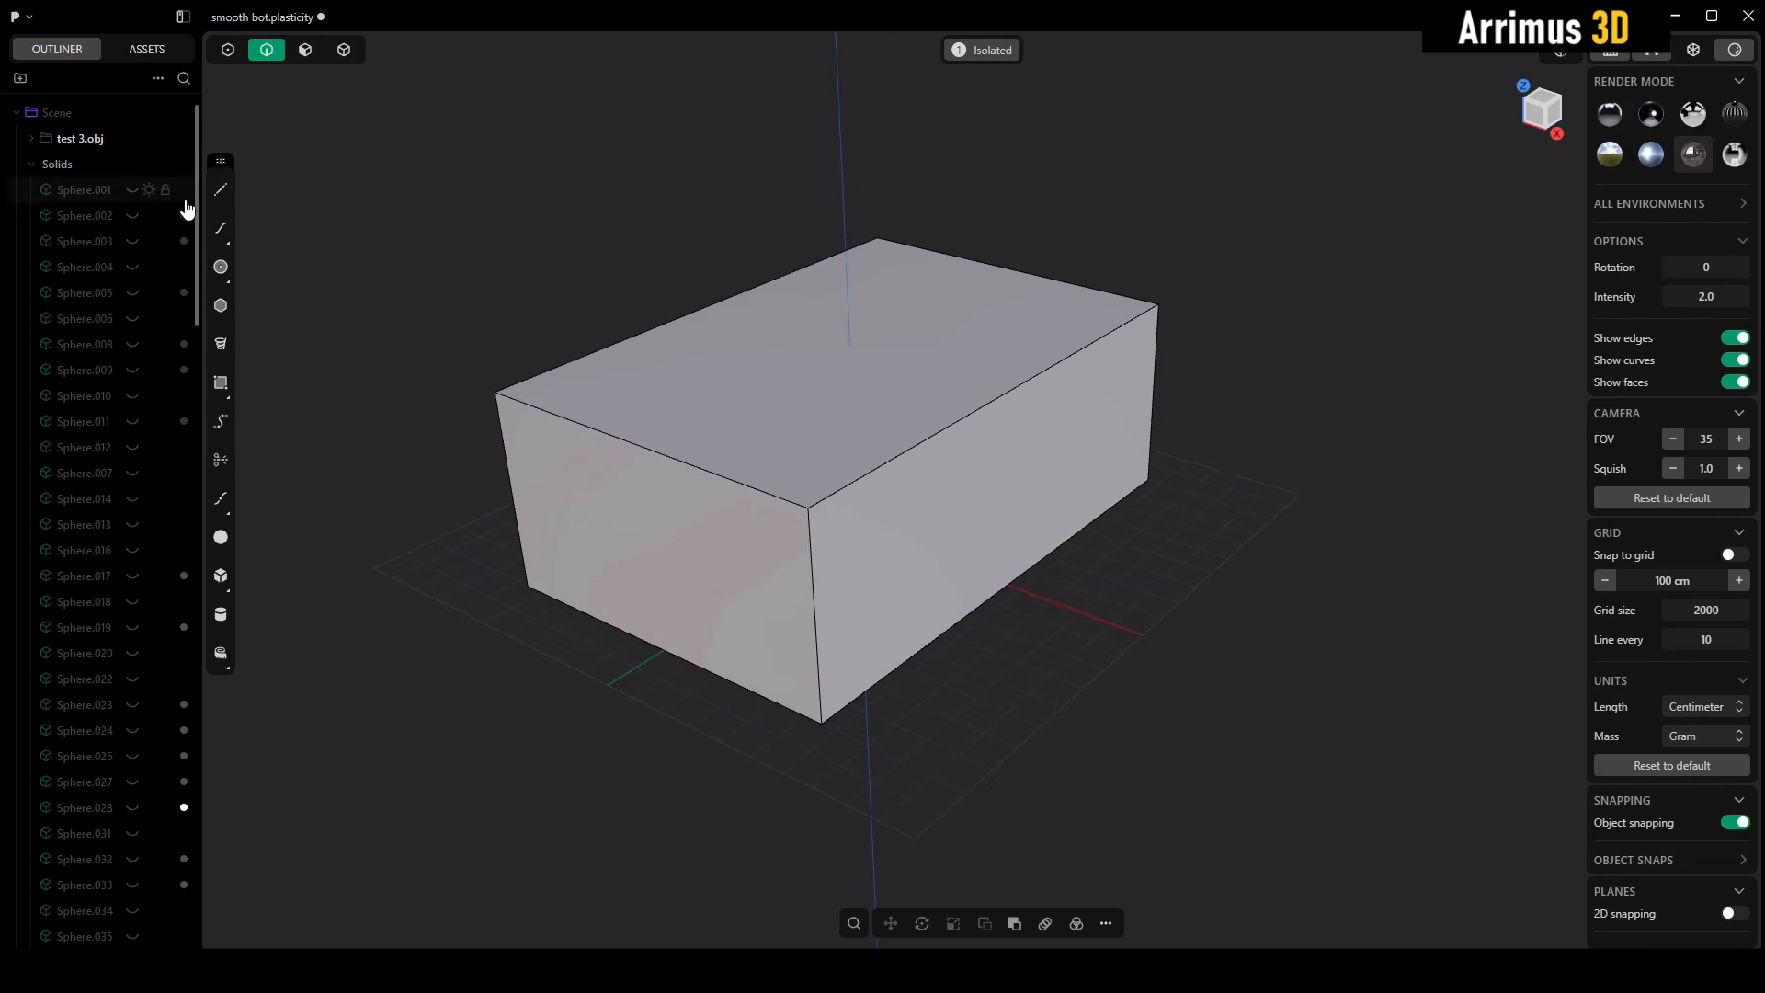
# - Split the box's long side face with a closed six-sided outline, using the Line tool in Knife mode
pyautogui.moveTo(478, 295); pyautogui.dragTo(587, 289, button='middle')
pyautogui.hotkey('shift', 'a')
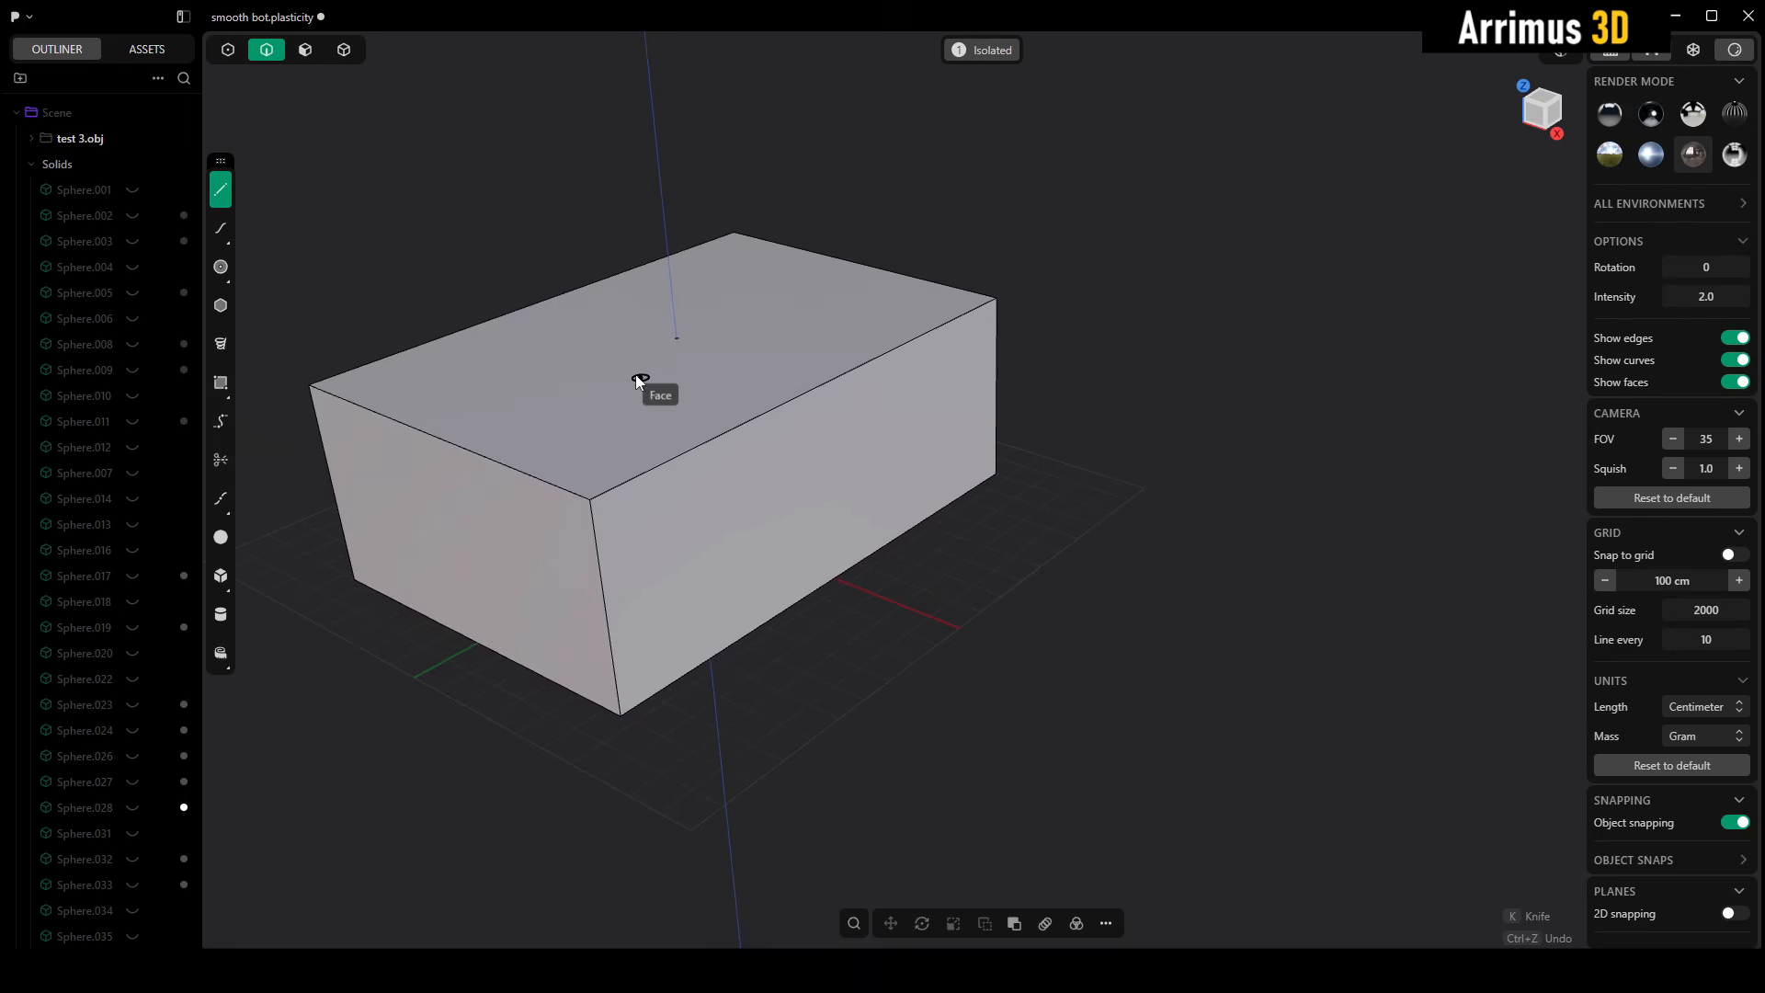
pyautogui.scroll(3, 730, 406)
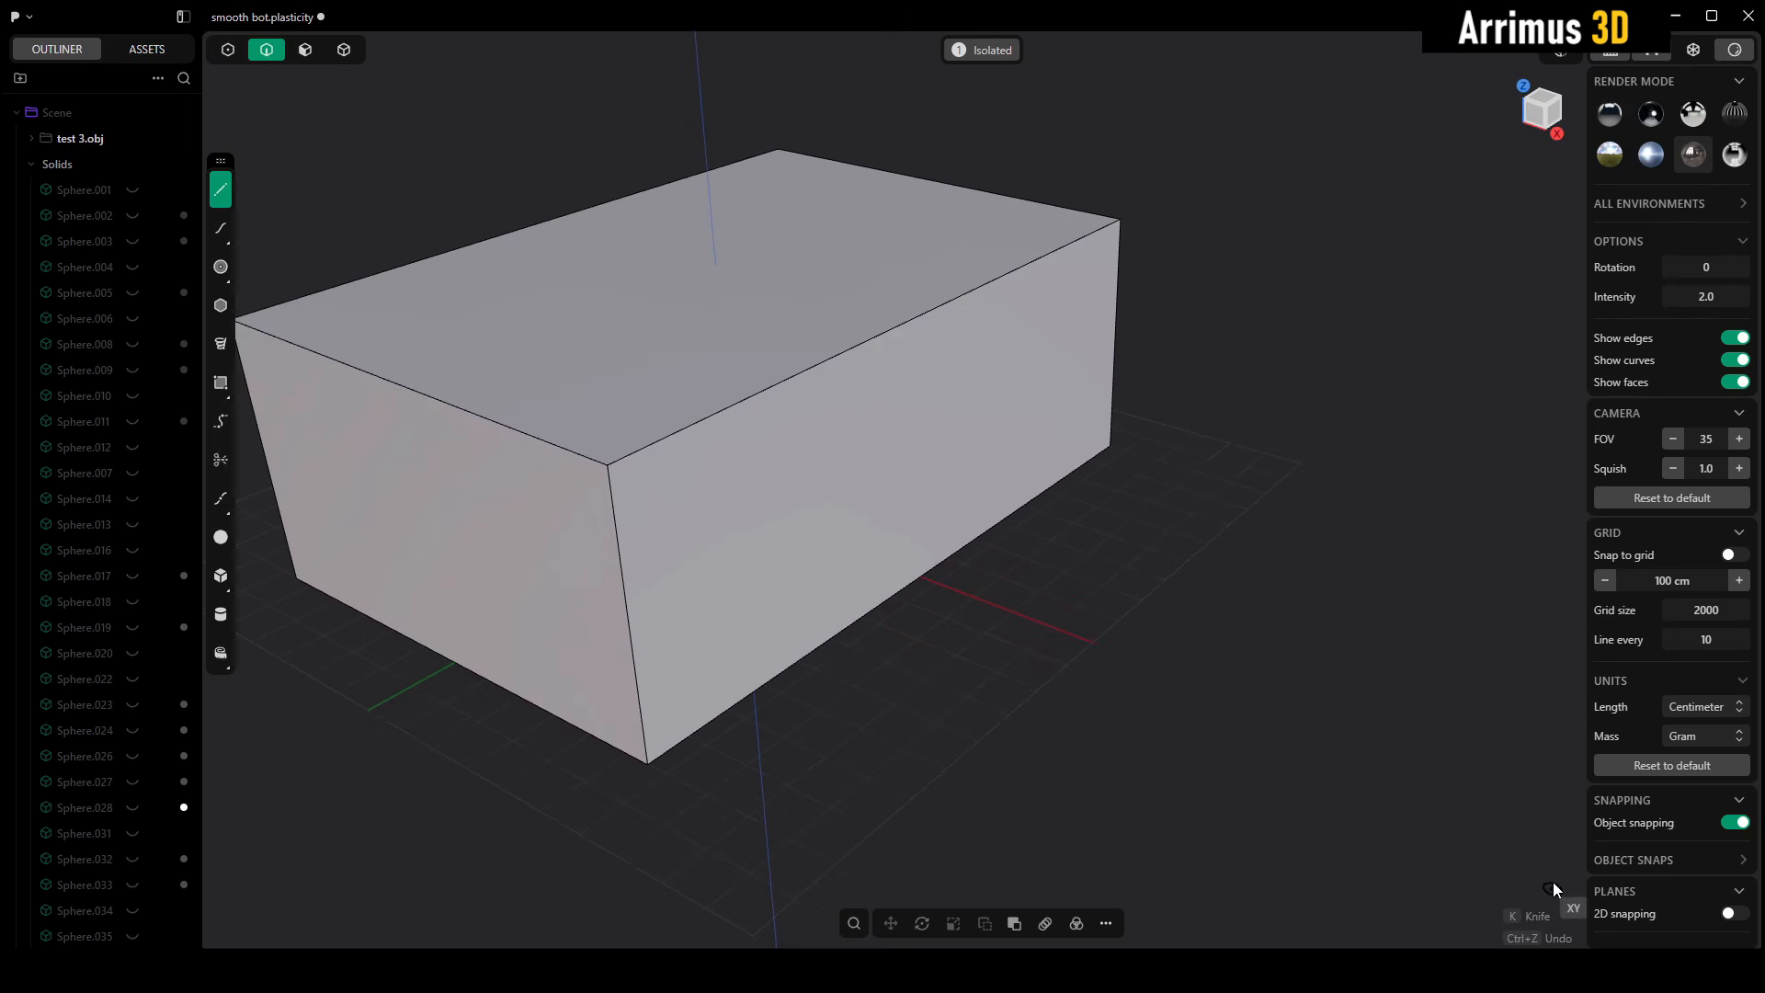
pyautogui.scroll(2, 925, 493)
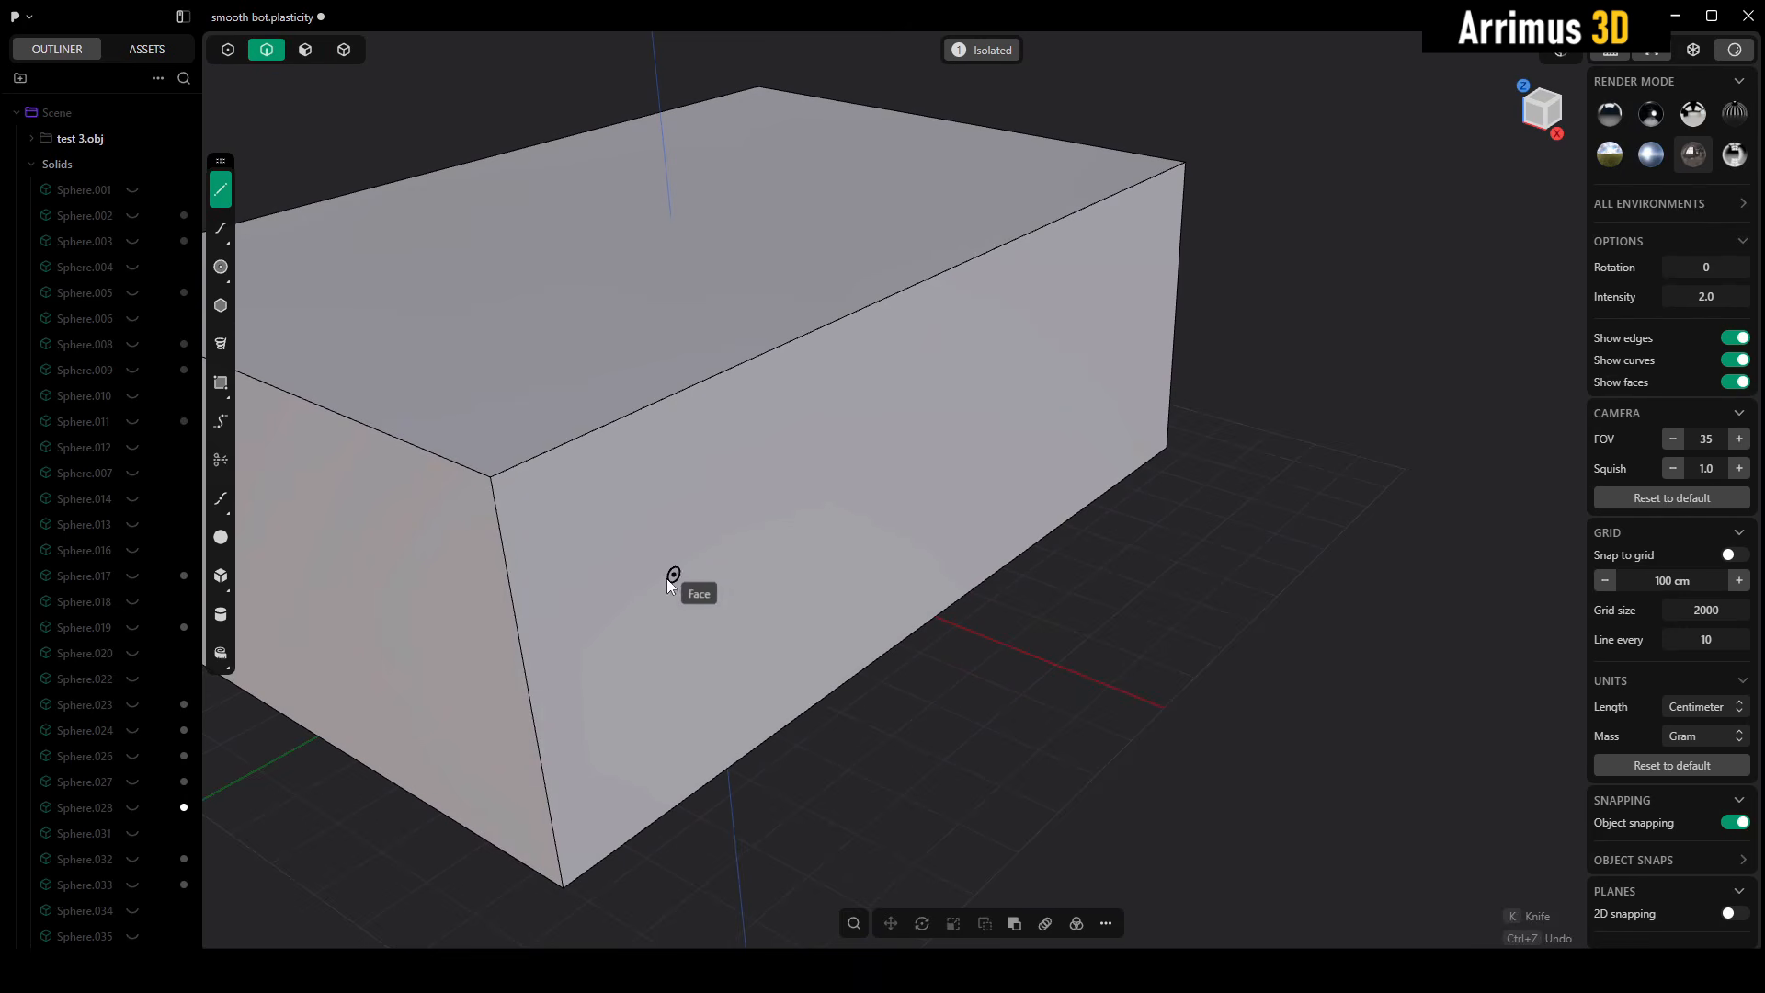
pyautogui.click(716, 457)
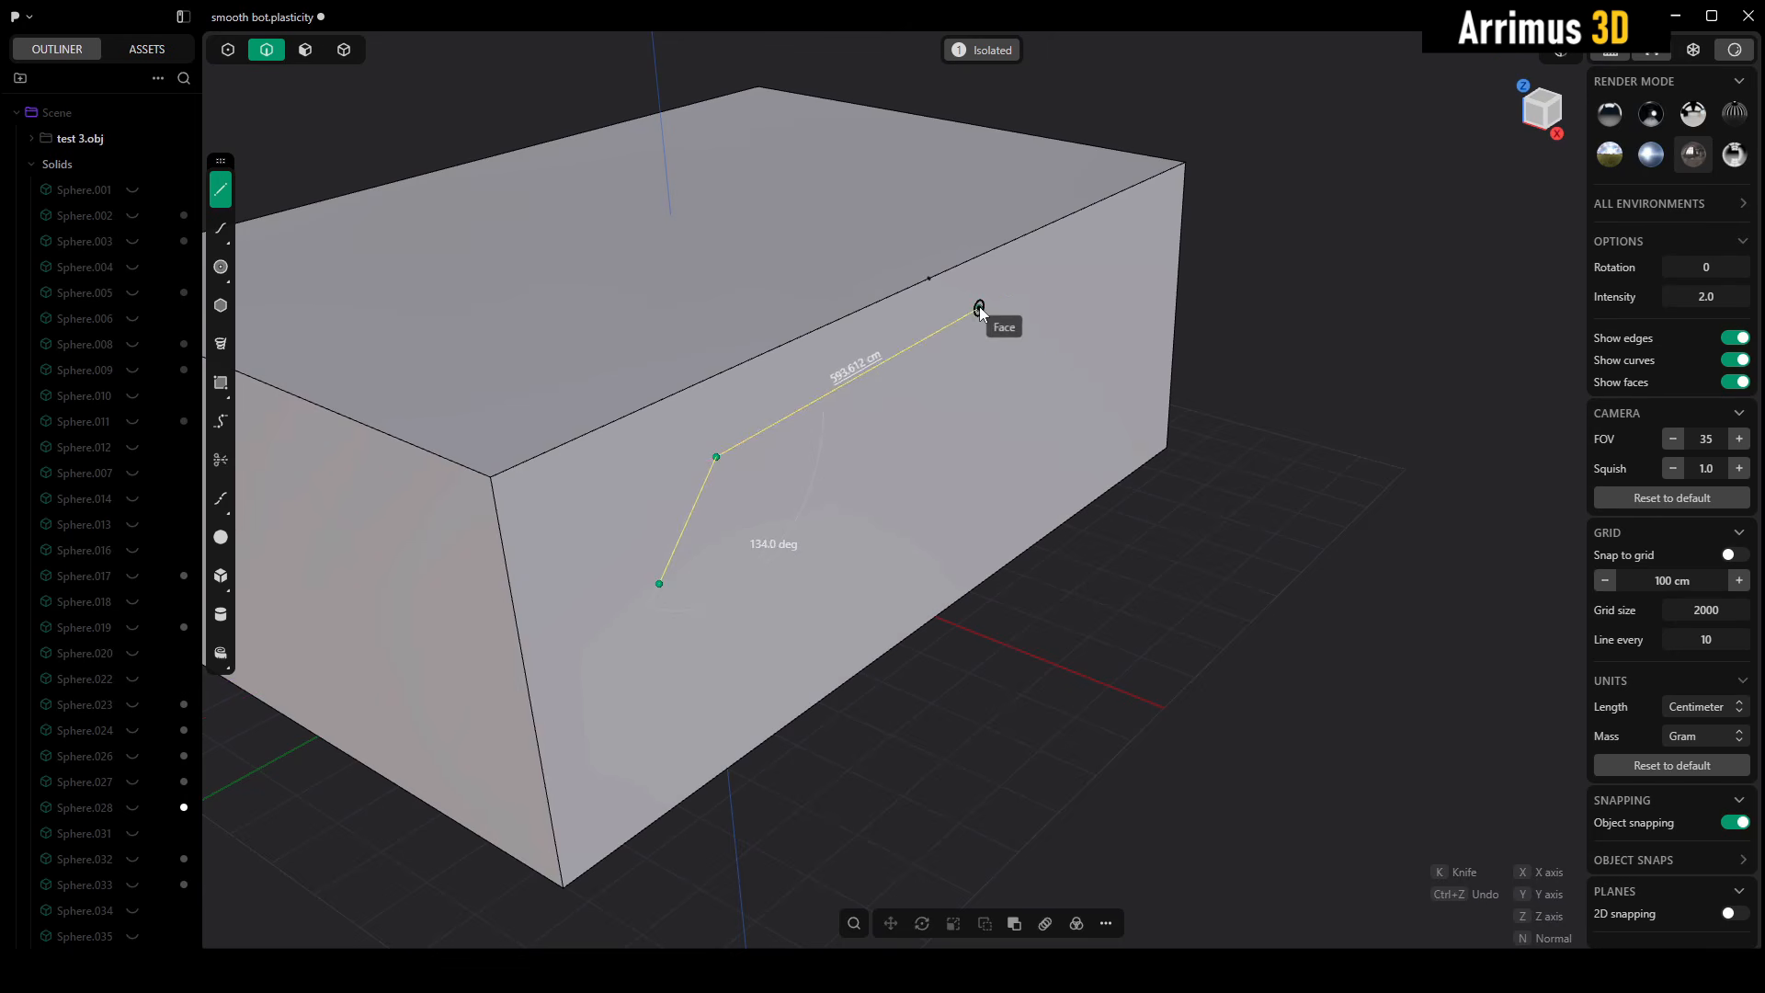
pyautogui.click(979, 308)
pyautogui.click(1112, 374)
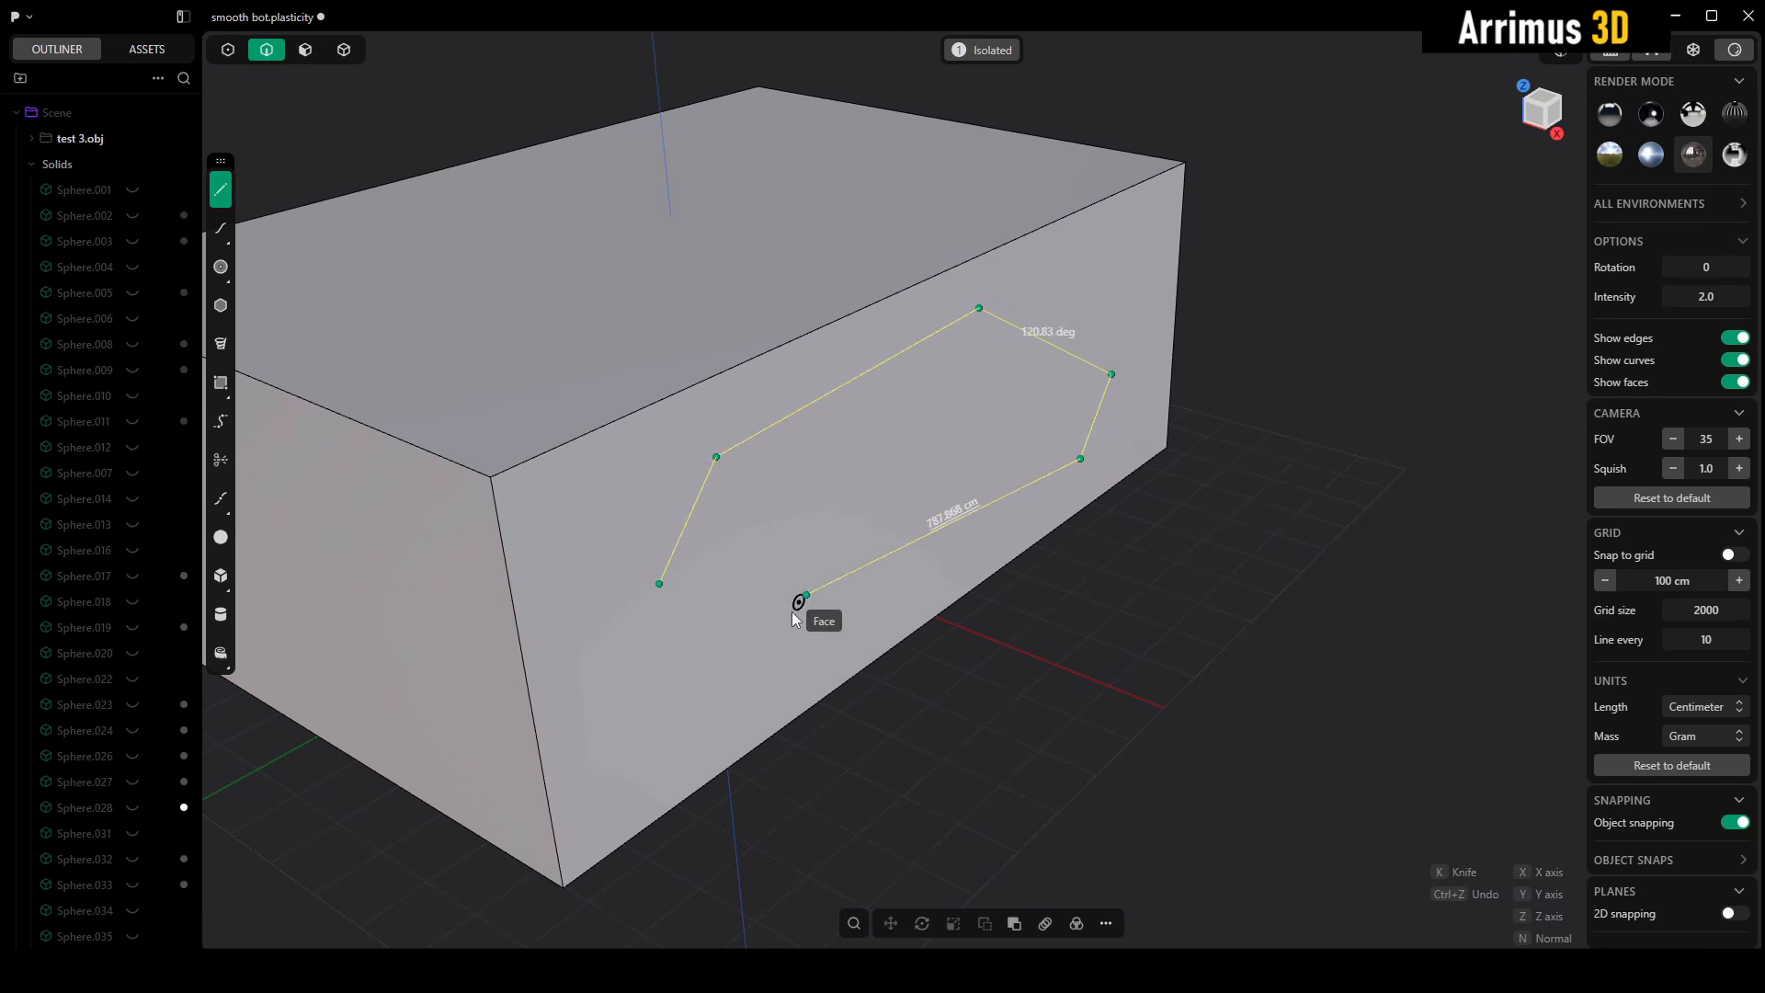
pyautogui.click(663, 594)
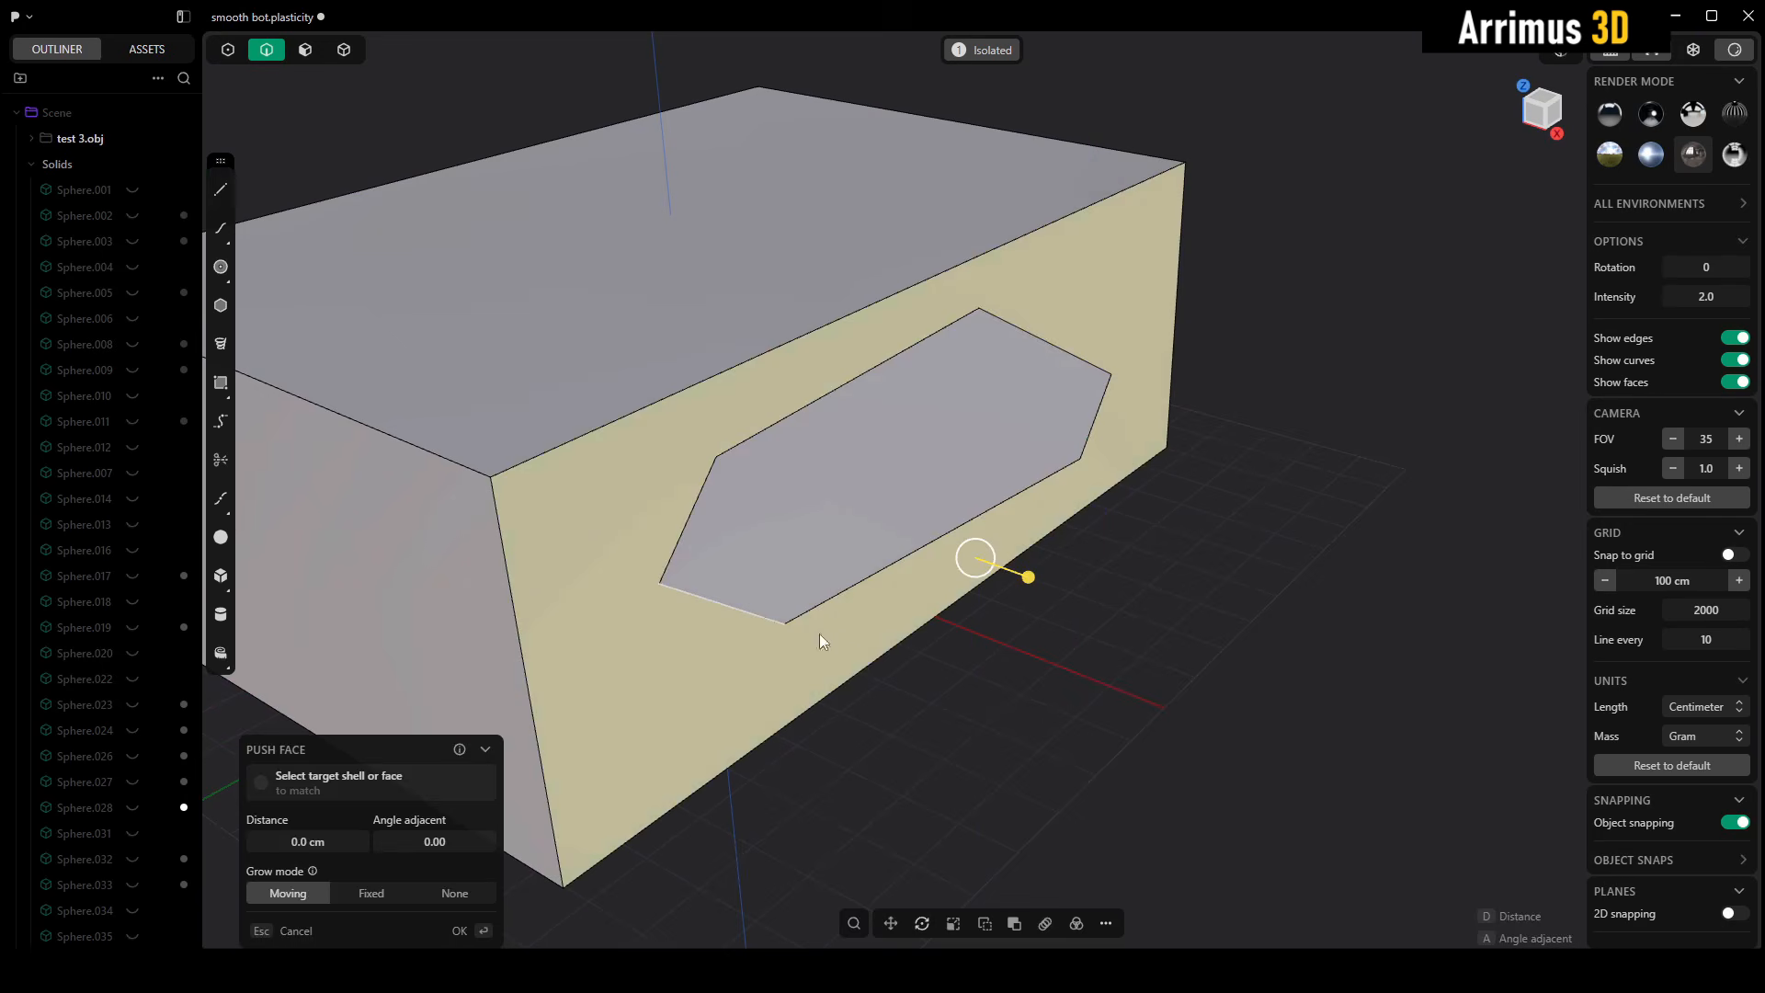
pyautogui.press('Escape')
# - Draw a closed six-sided line curve on the box's top face
pyautogui.moveTo(1011, 598); pyautogui.dragTo(809, 523, button='middle')
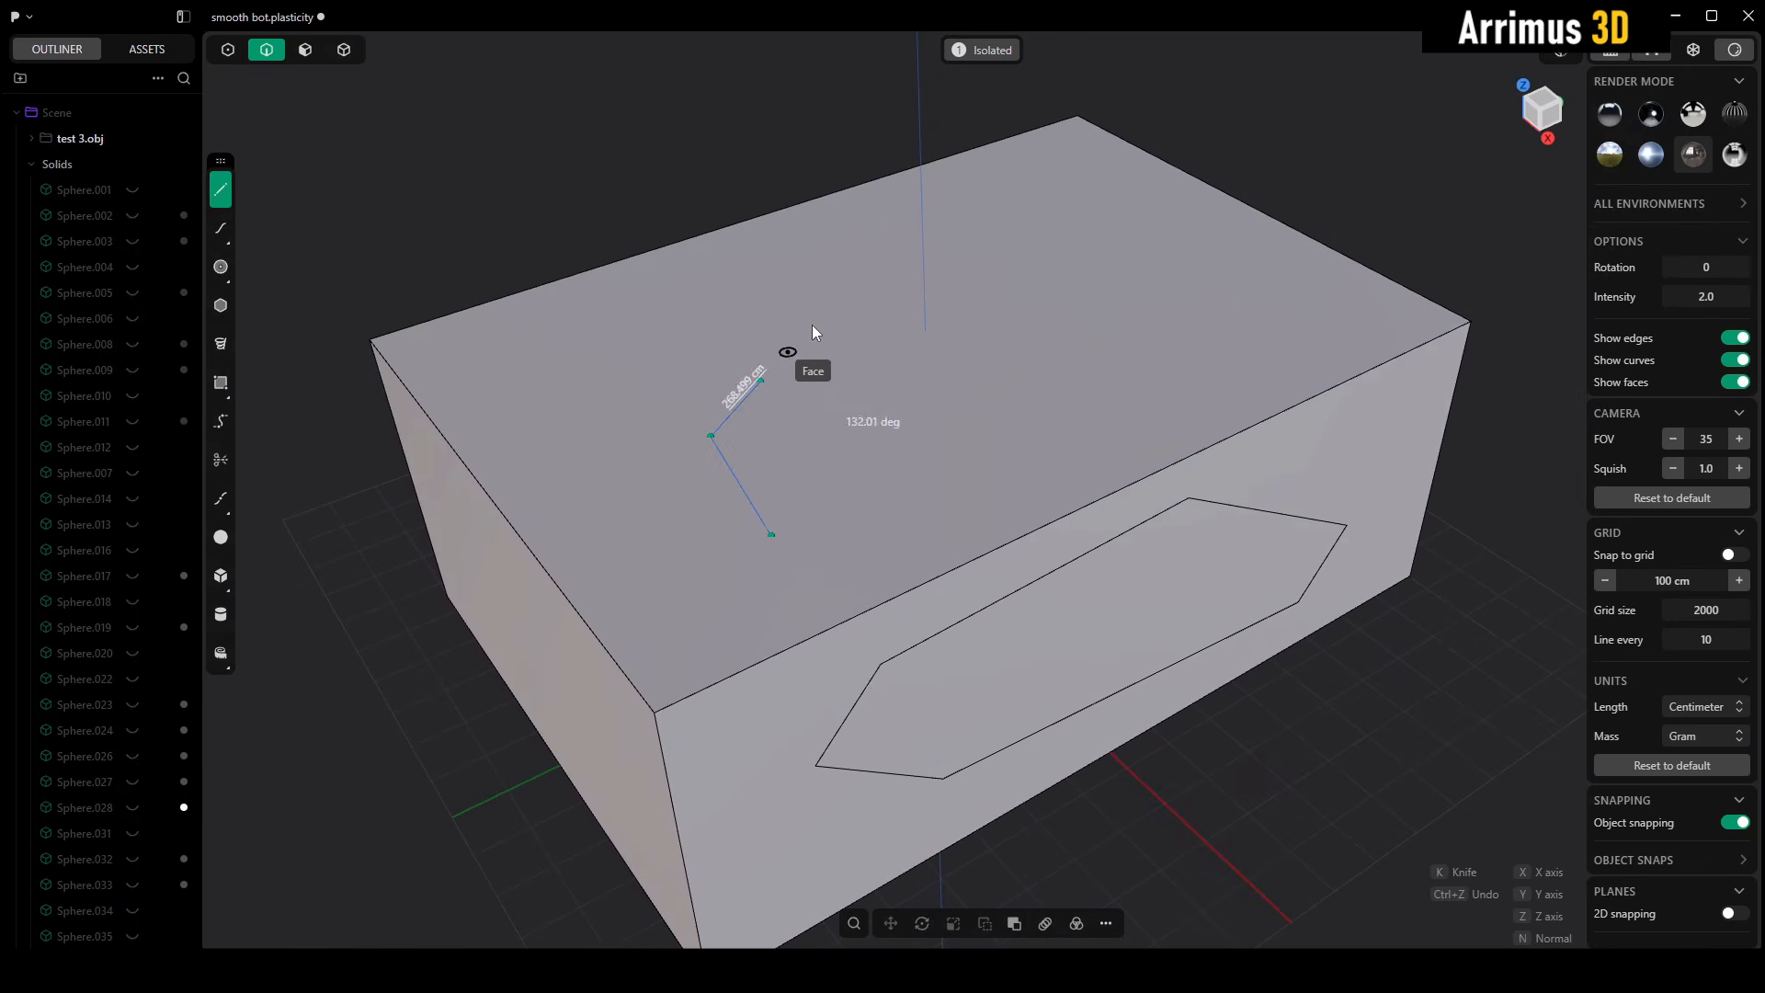
pyautogui.click(968, 473)
pyautogui.click(884, 532)
pyautogui.click(772, 534)
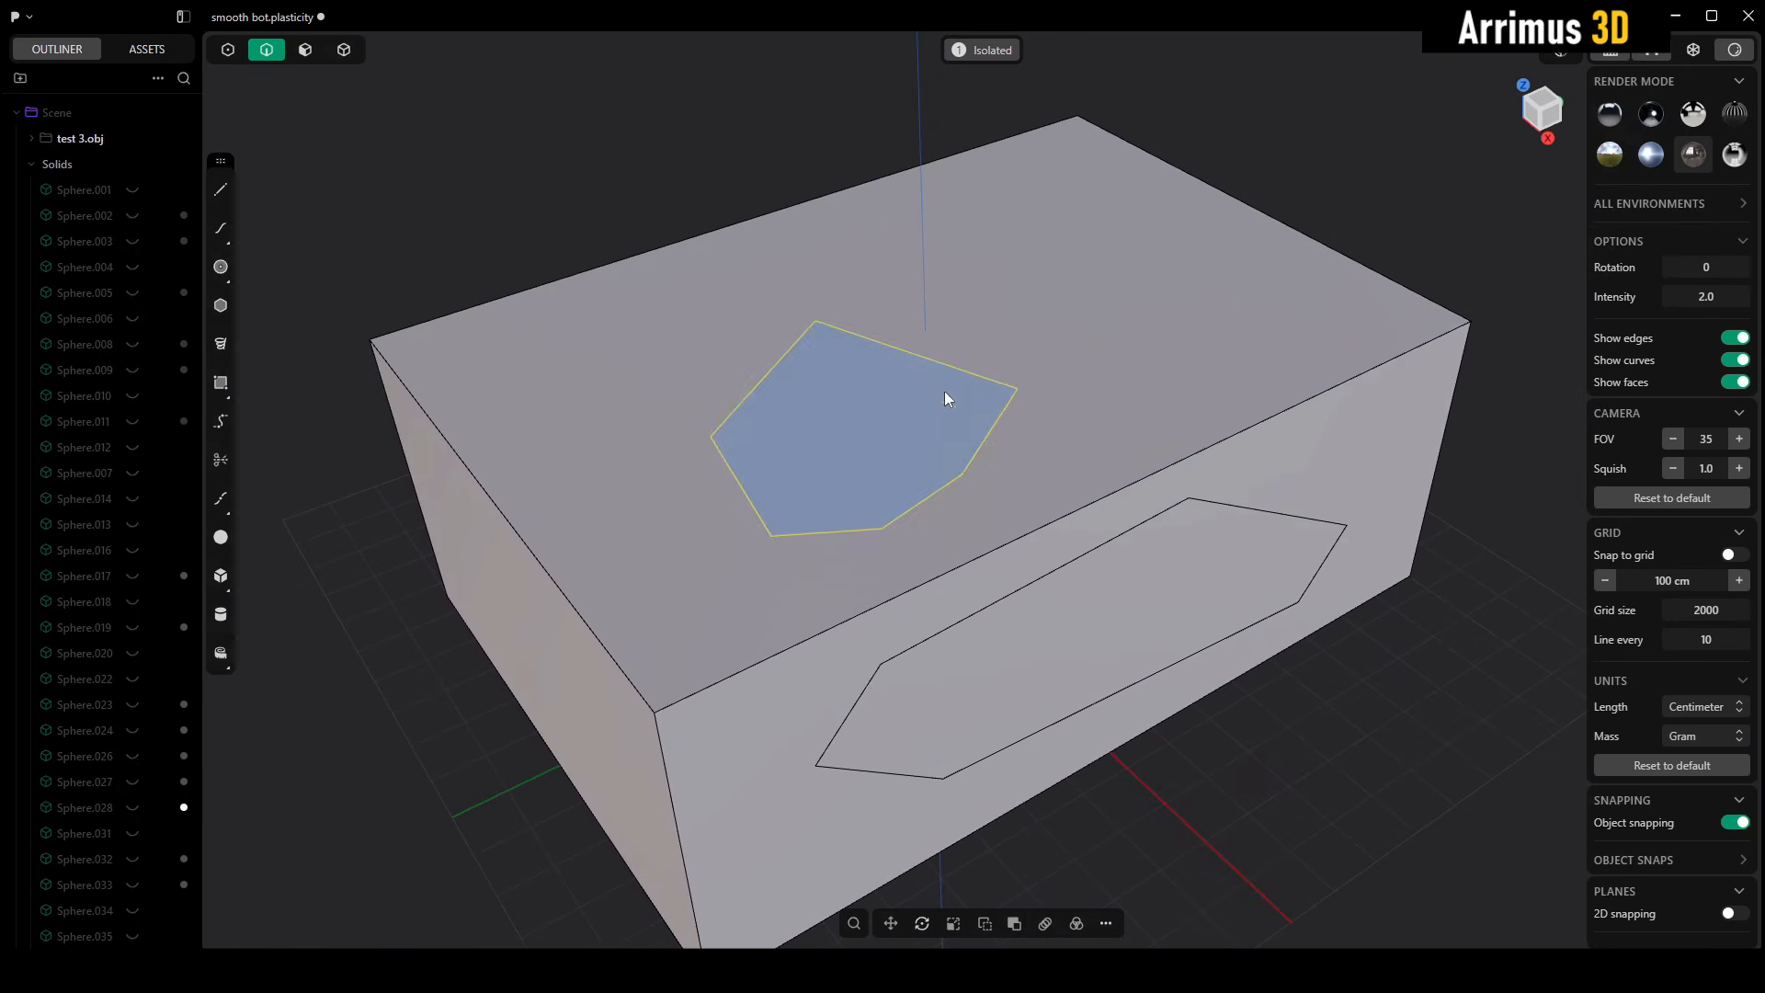
pyautogui.moveTo(1078, 323); pyautogui.dragTo(1084, 327, button='middle')
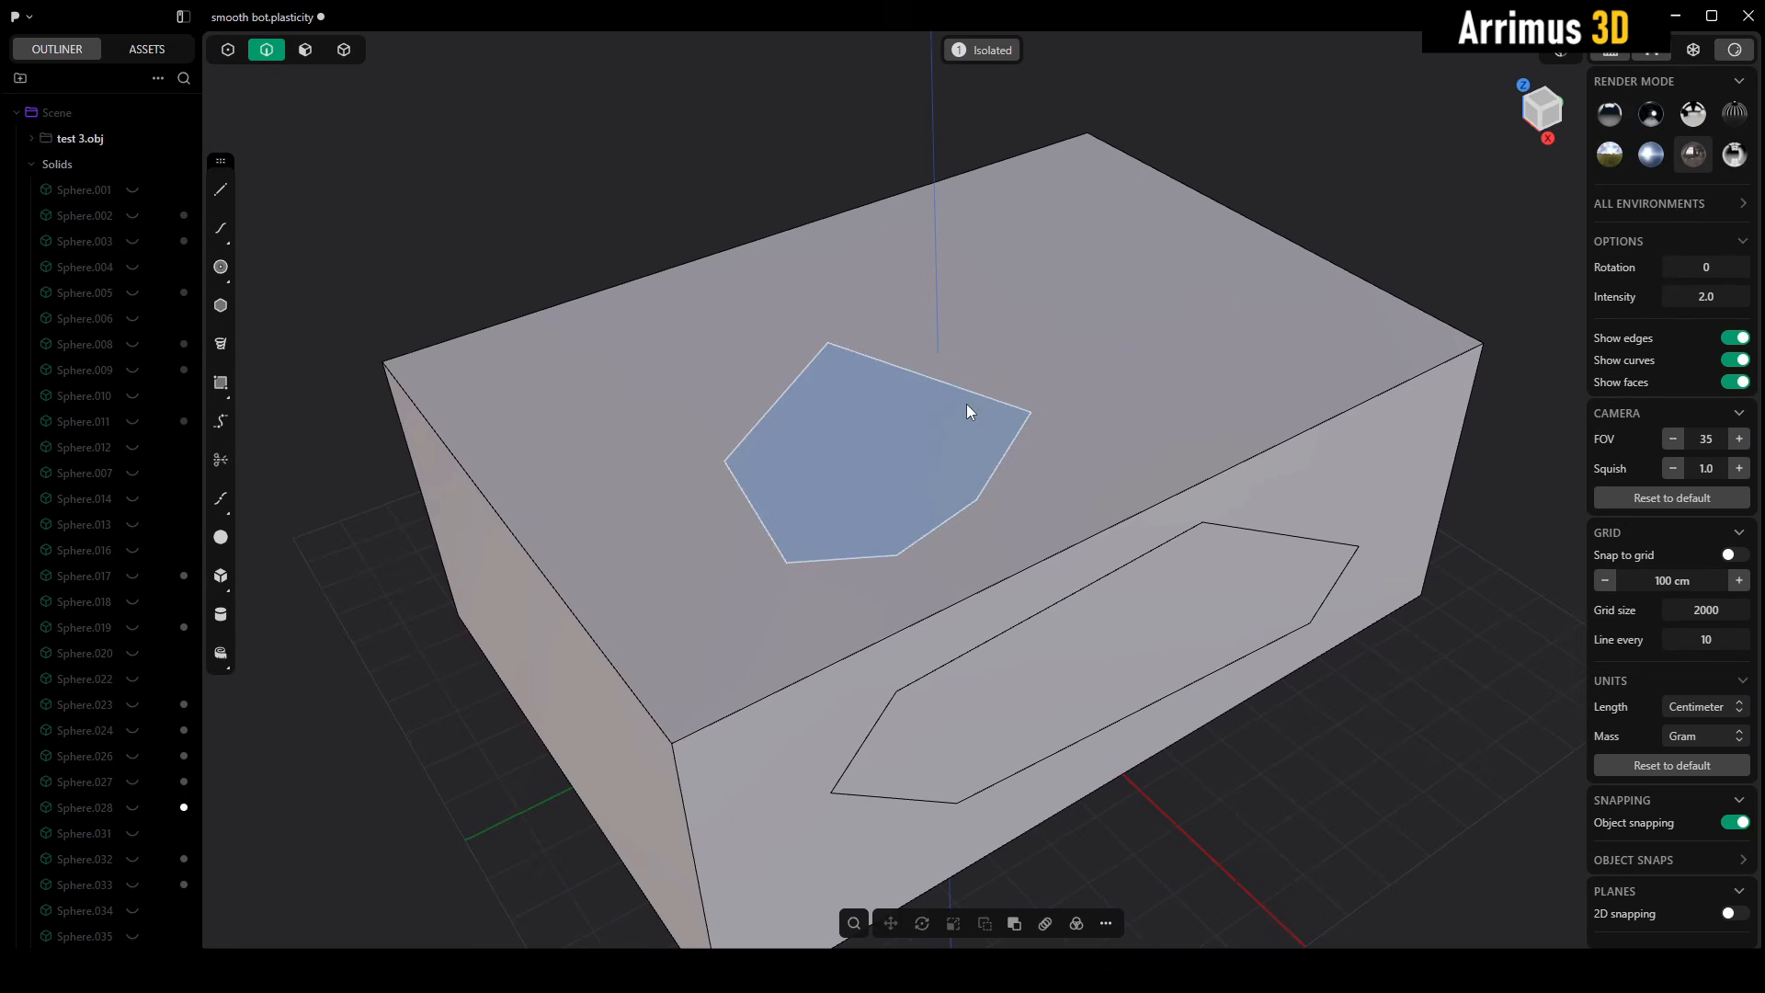
# - Imprint the six-sided curve onto the box's top face
pyautogui.write('fim')
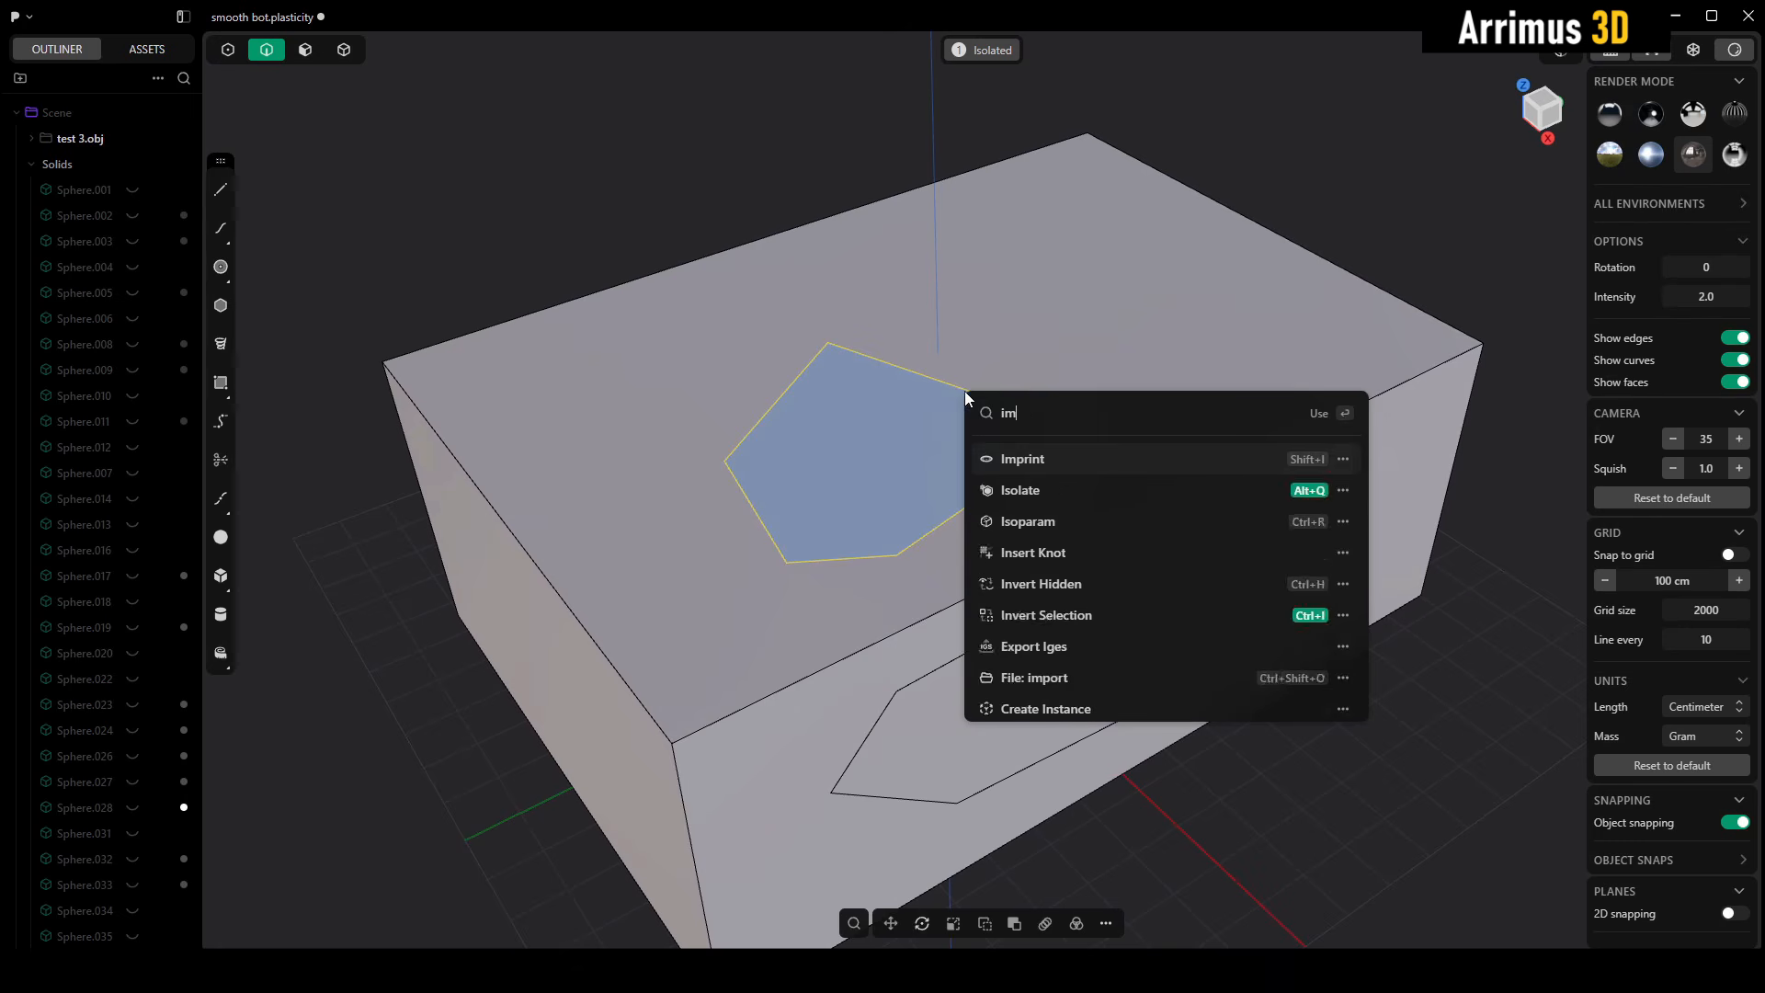
pyautogui.click(1063, 461)
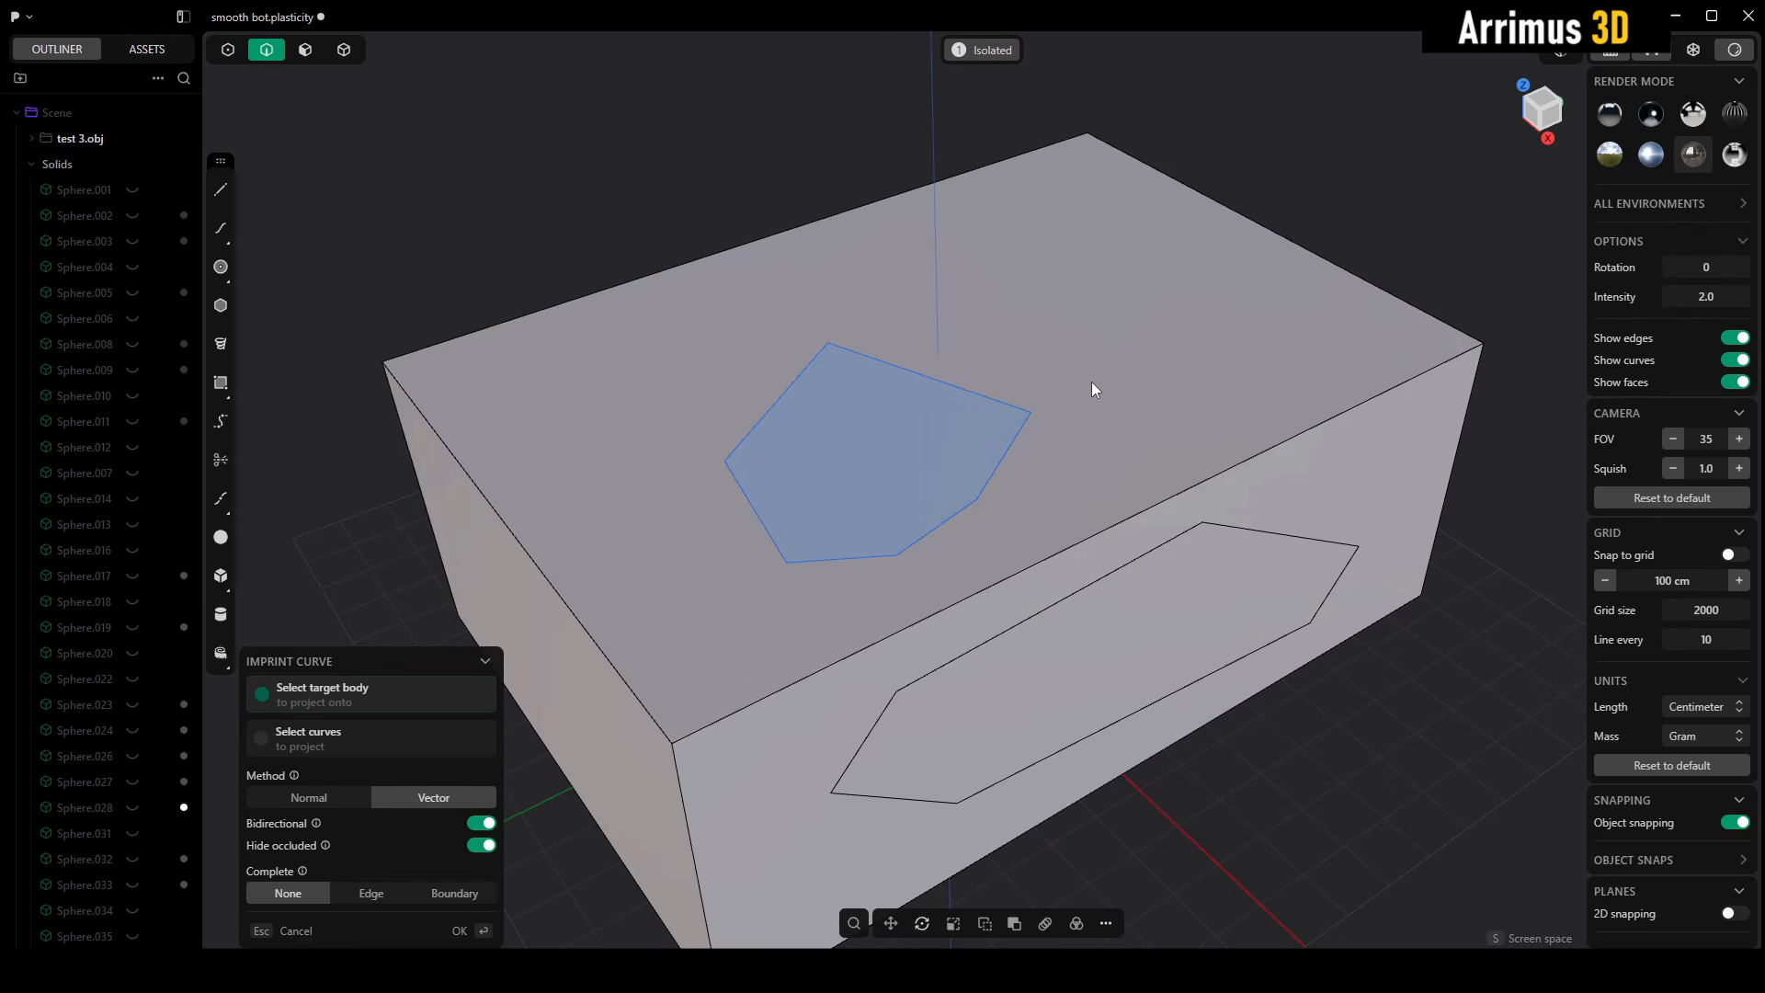
pyautogui.press('Escape')
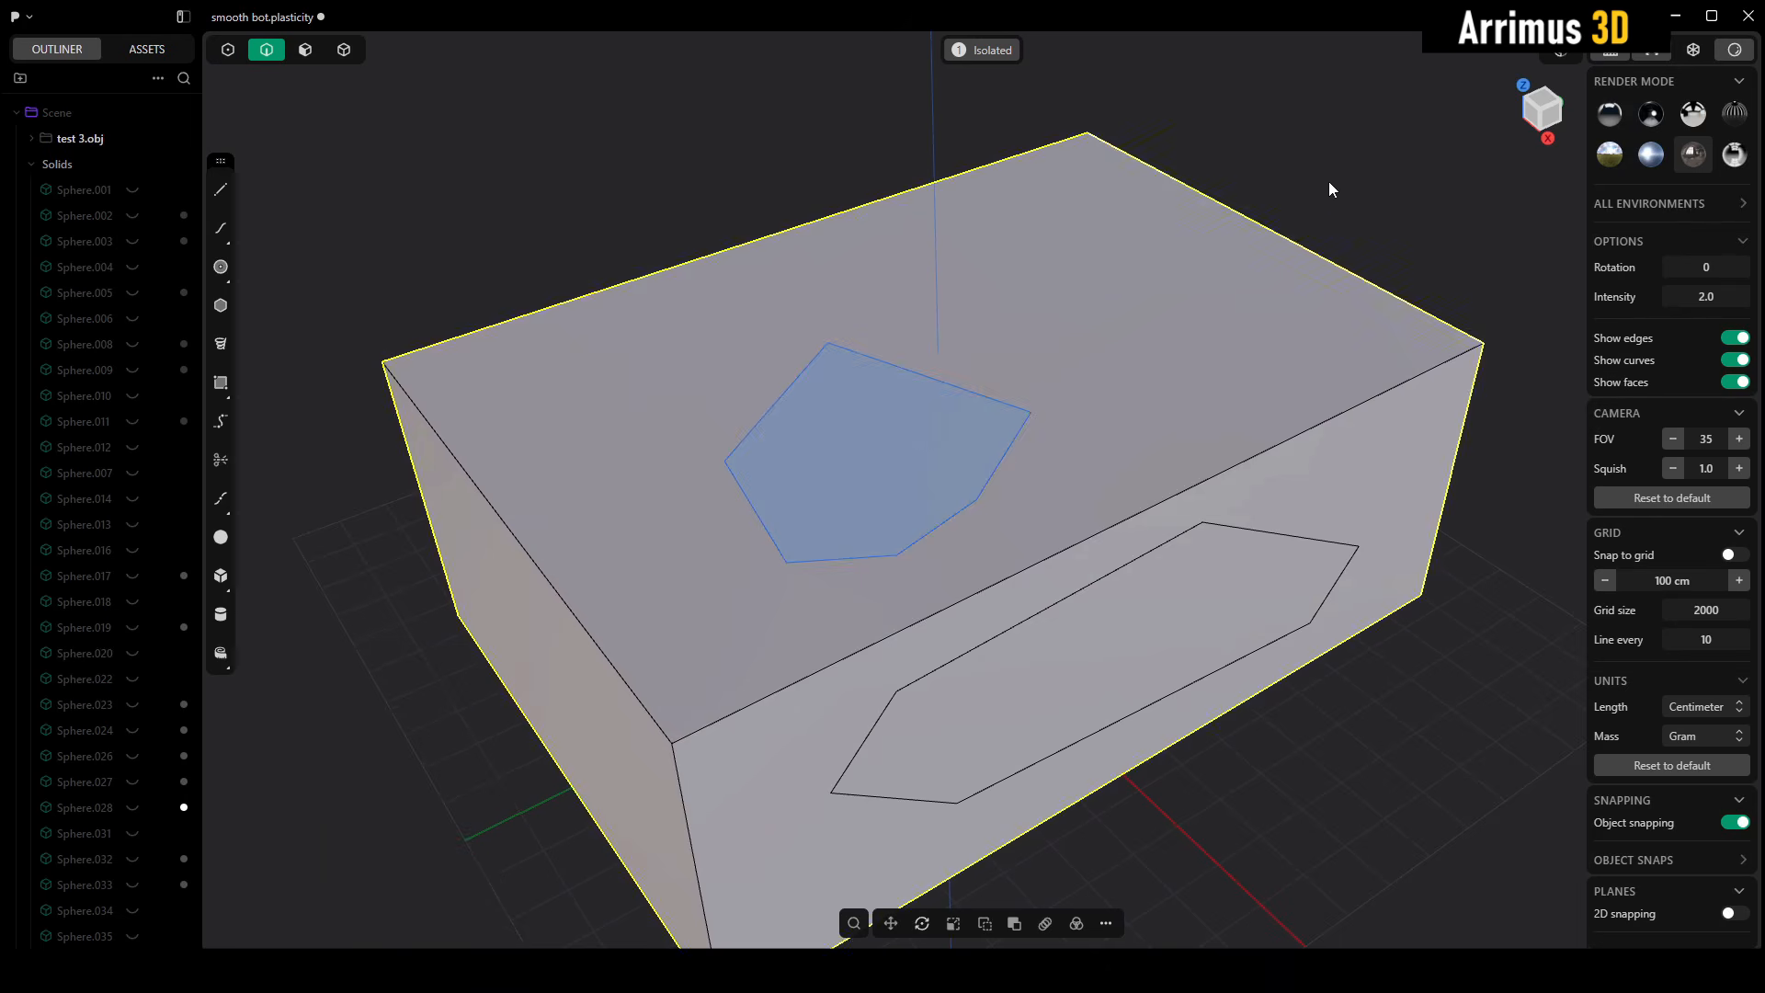
# - Lift the six-sided source curve about 249 cm above the top face along Z and delete it
pyautogui.press('g')
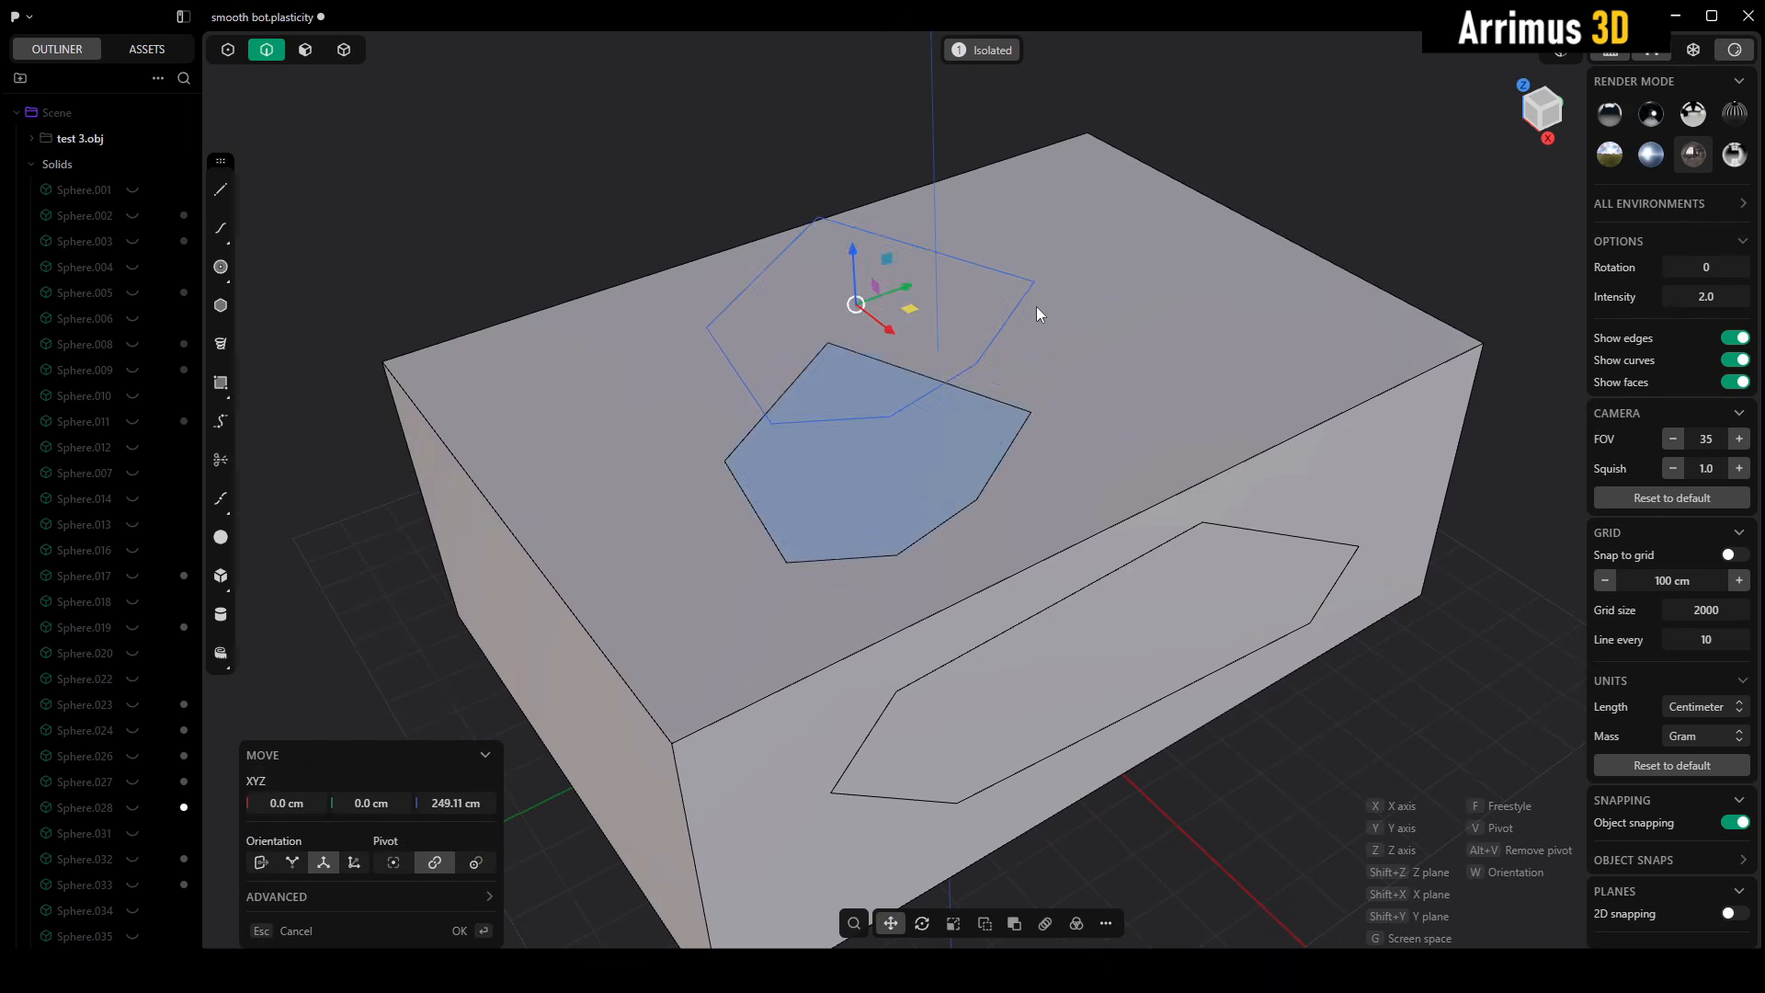
pyautogui.click(1036, 306)
pyautogui.moveTo(1017, 537); pyautogui.dragTo(979, 411, button='middle')
pyautogui.press('Delete')
pyautogui.keyDown('shift'); pyautogui.moveTo(1029, 473); pyautogui.dragTo(946, 437, button='middle'); pyautogui.keyUp('shift')
pyautogui.keyDown('shift'); pyautogui.moveTo(964, 504); pyautogui.dragTo(980, 425, button='middle'); pyautogui.keyUp('shift')
pyautogui.scroll(3, 1072, 378)
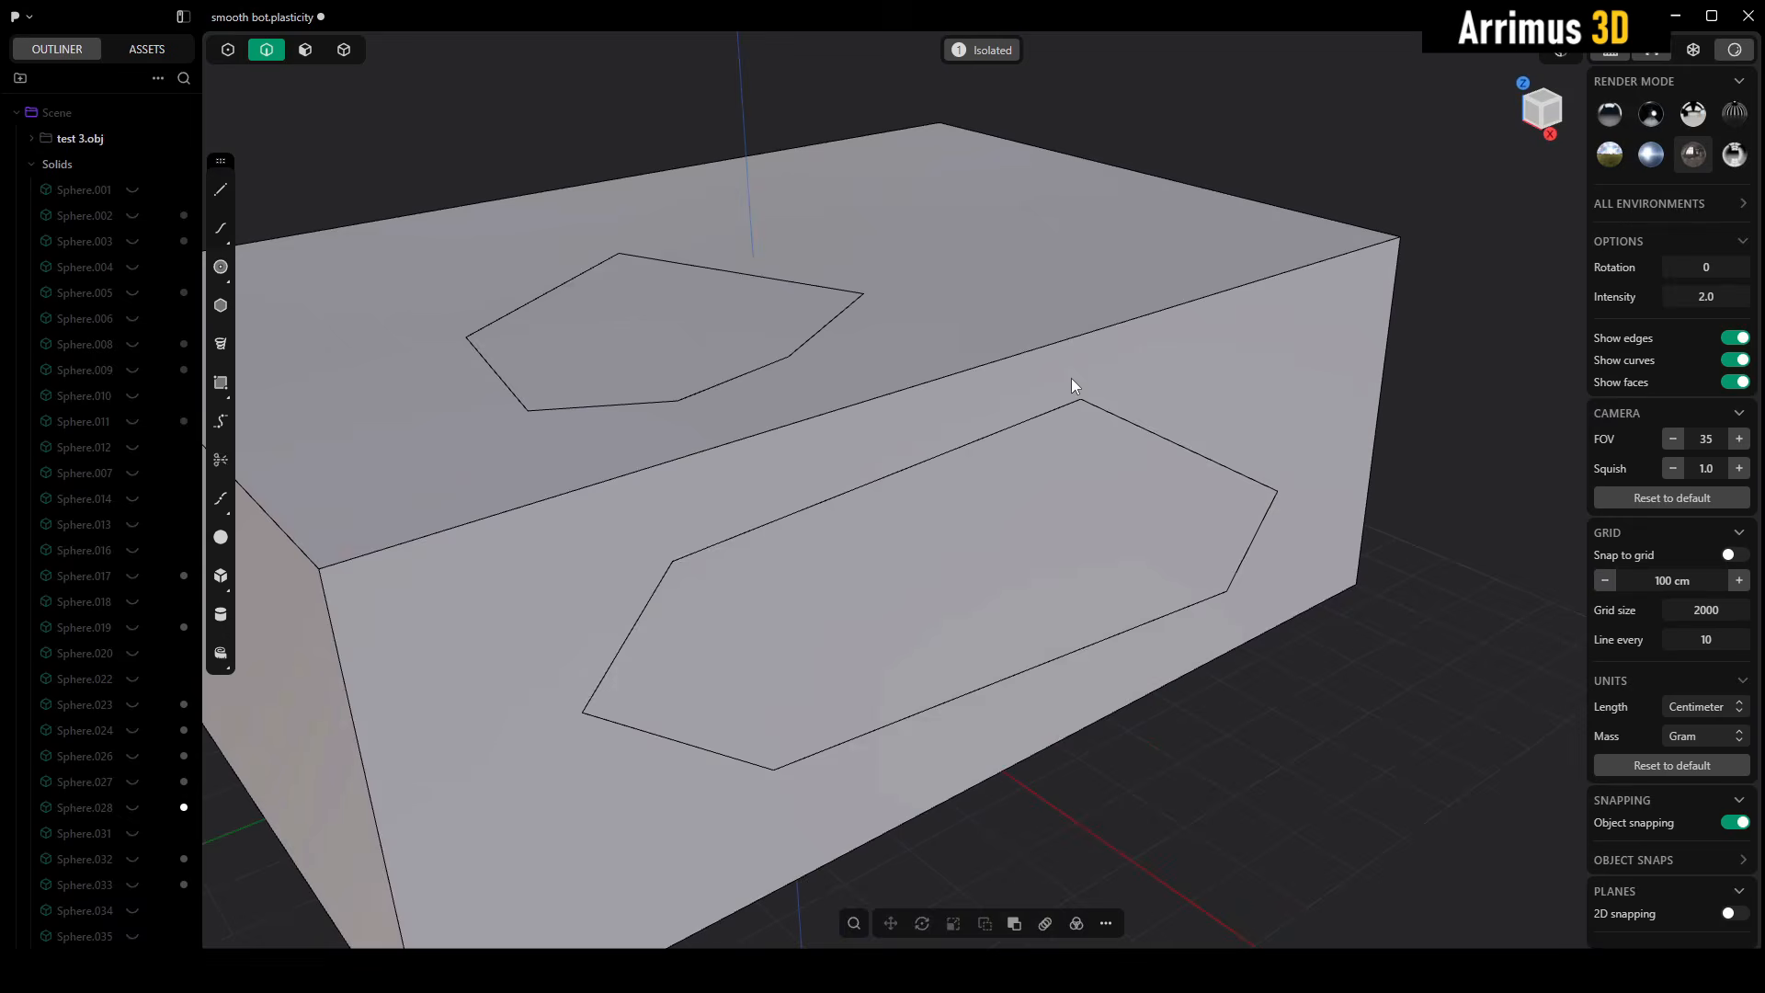
pyautogui.press('3')
pyautogui.click(1020, 500)
pyautogui.keyDown('shift'); pyautogui.moveTo(1020, 499); pyautogui.dragTo(1050, 414, button='middle'); pyautogui.keyUp('shift')
pyautogui.moveTo(805, 444); pyautogui.dragTo(1083, 476, button='middle')
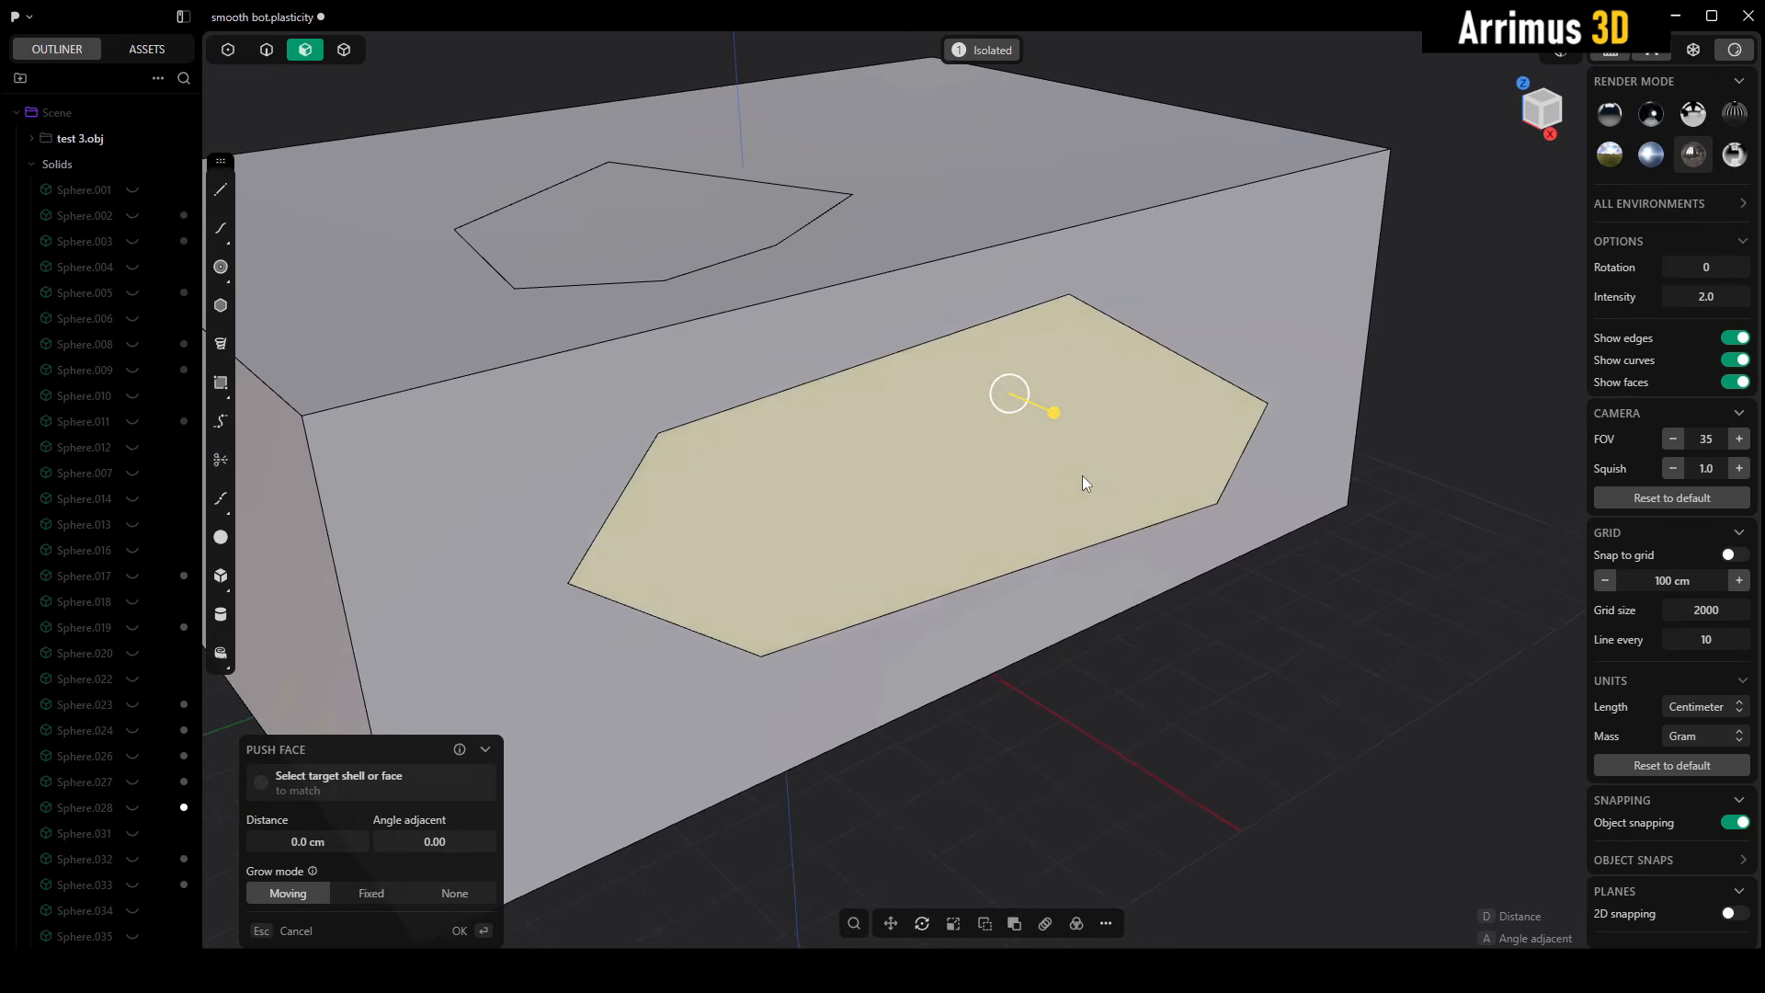
pyautogui.moveTo(1083, 477); pyautogui.dragTo(948, 445)
pyautogui.press('Escape')
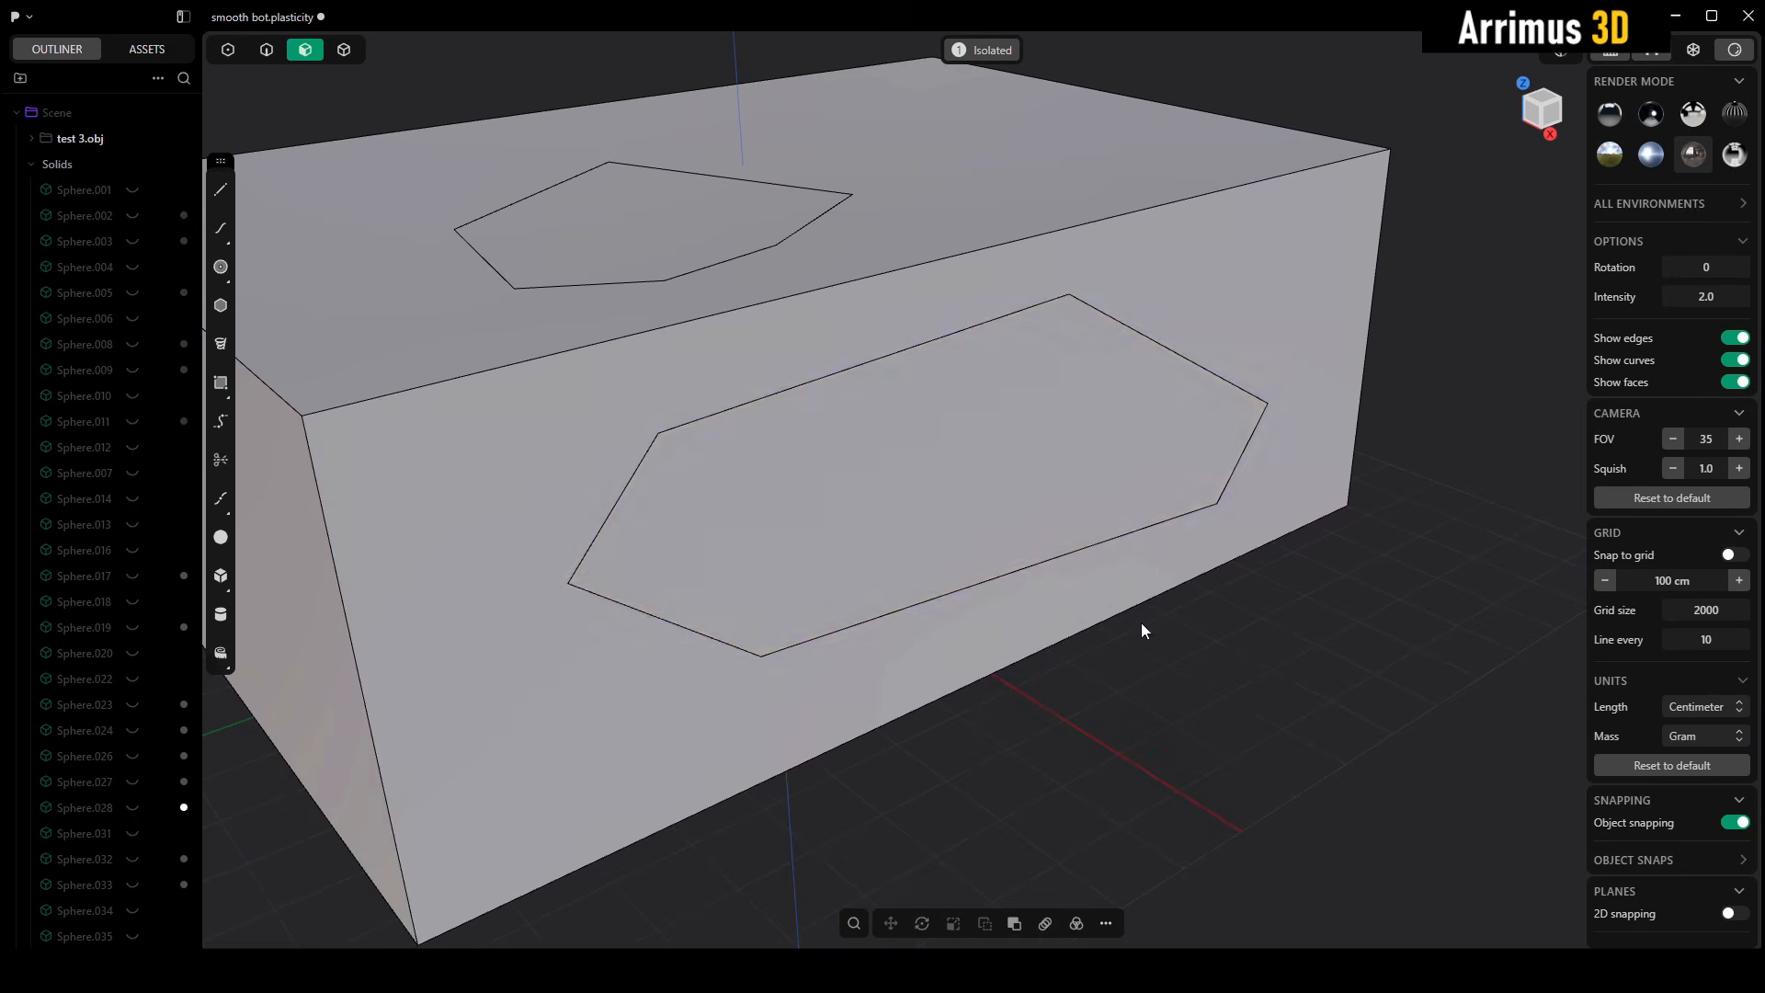
# - Extrude the six-sided region of the long side face about 54 cm inward with a taper of about 38 degrees
pyautogui.moveTo(1140, 621); pyautogui.dragTo(1038, 480, button='middle')
pyautogui.click(1030, 485)
pyautogui.press('e')
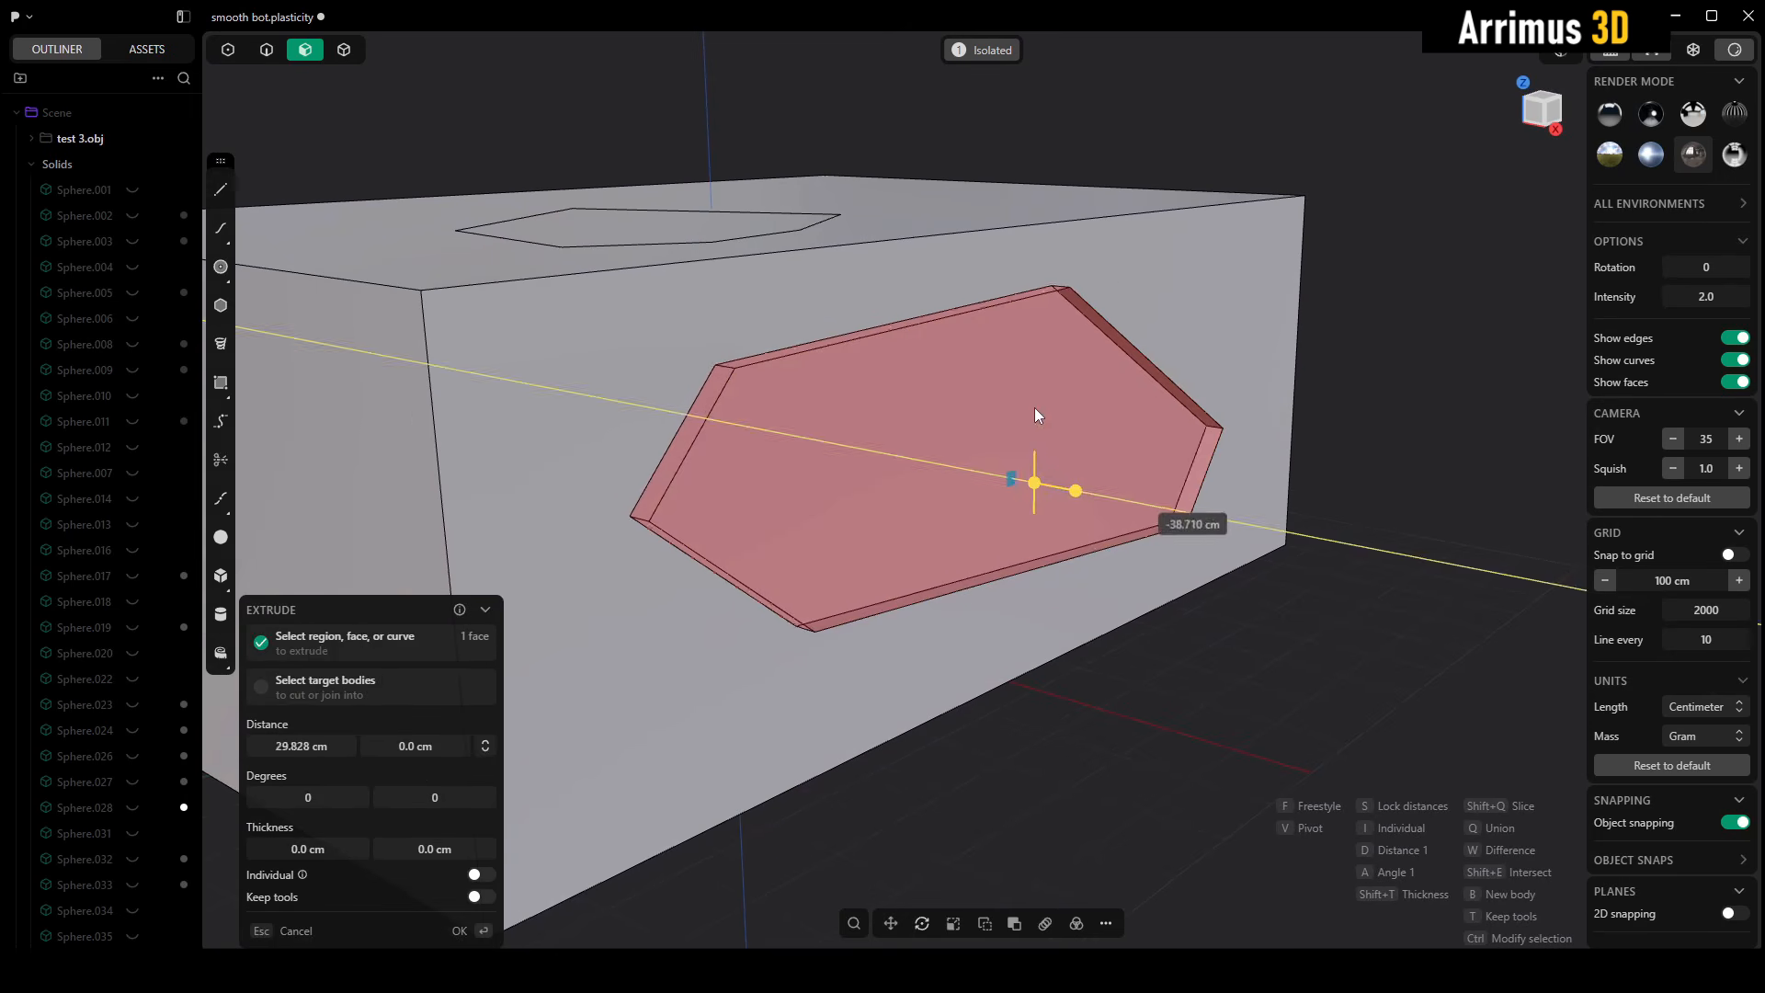
pyautogui.click(1024, 406)
pyautogui.press('a')
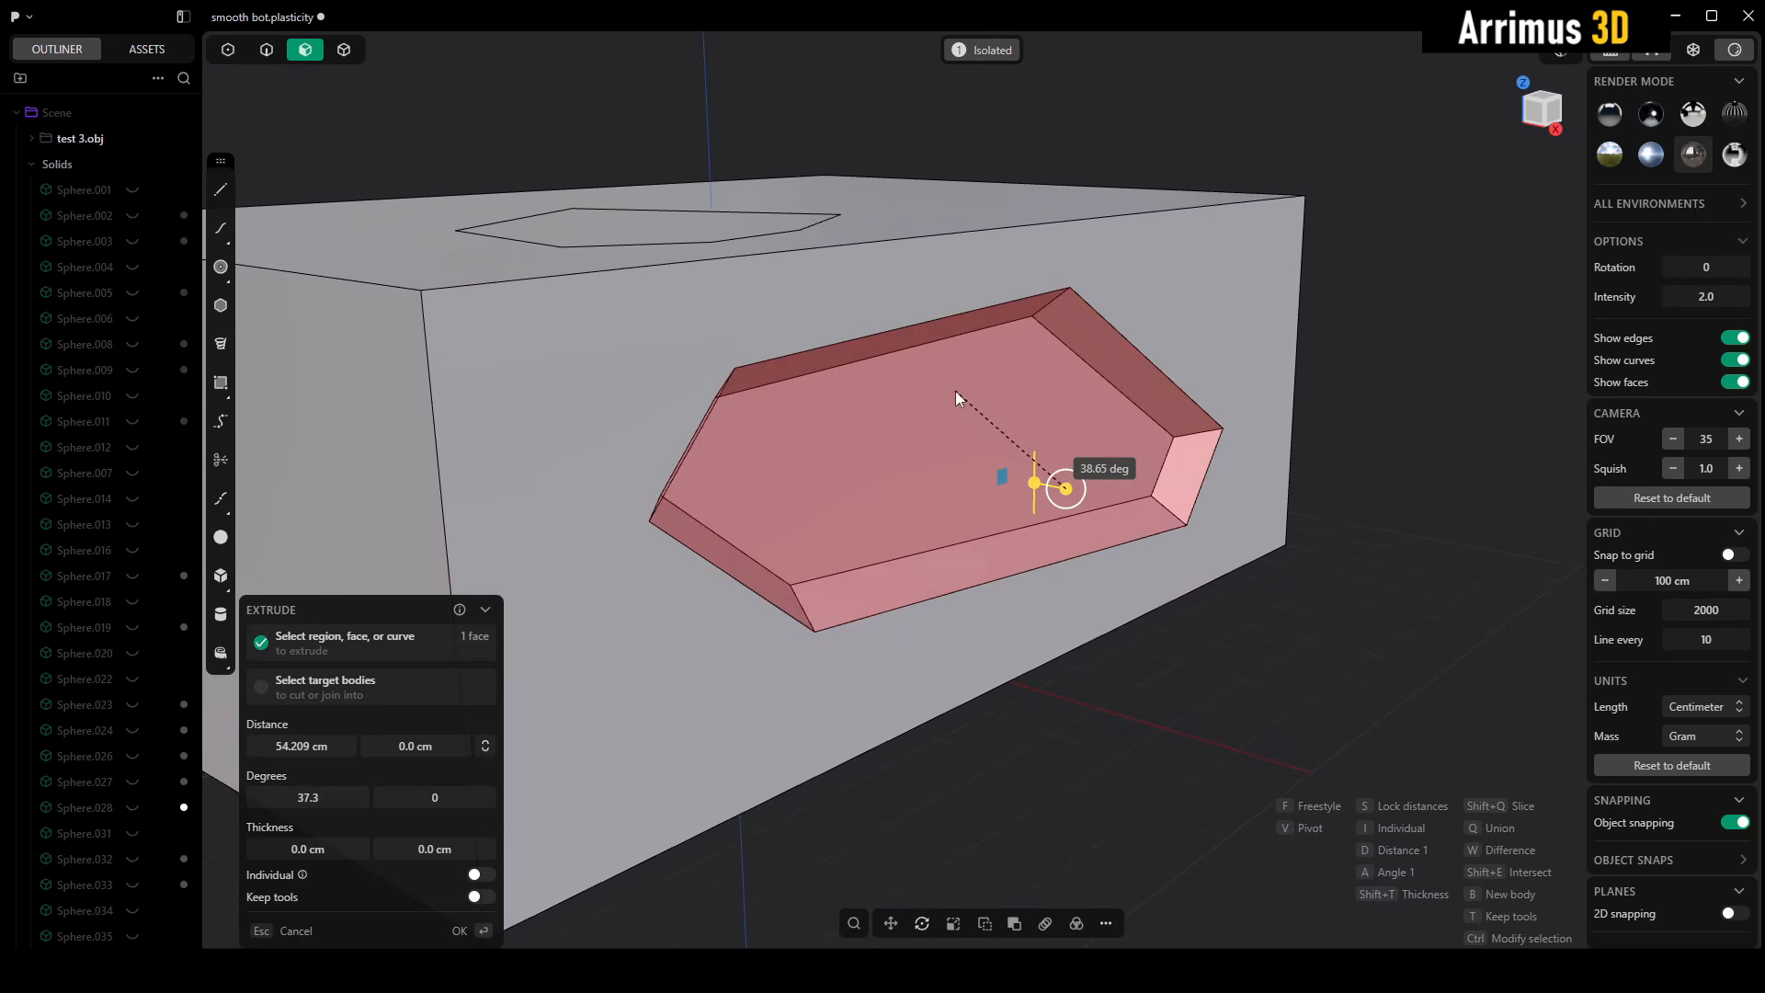
pyautogui.rightClick(949, 399)
pyautogui.moveTo(1228, 542); pyautogui.dragTo(1247, 274, button='middle')
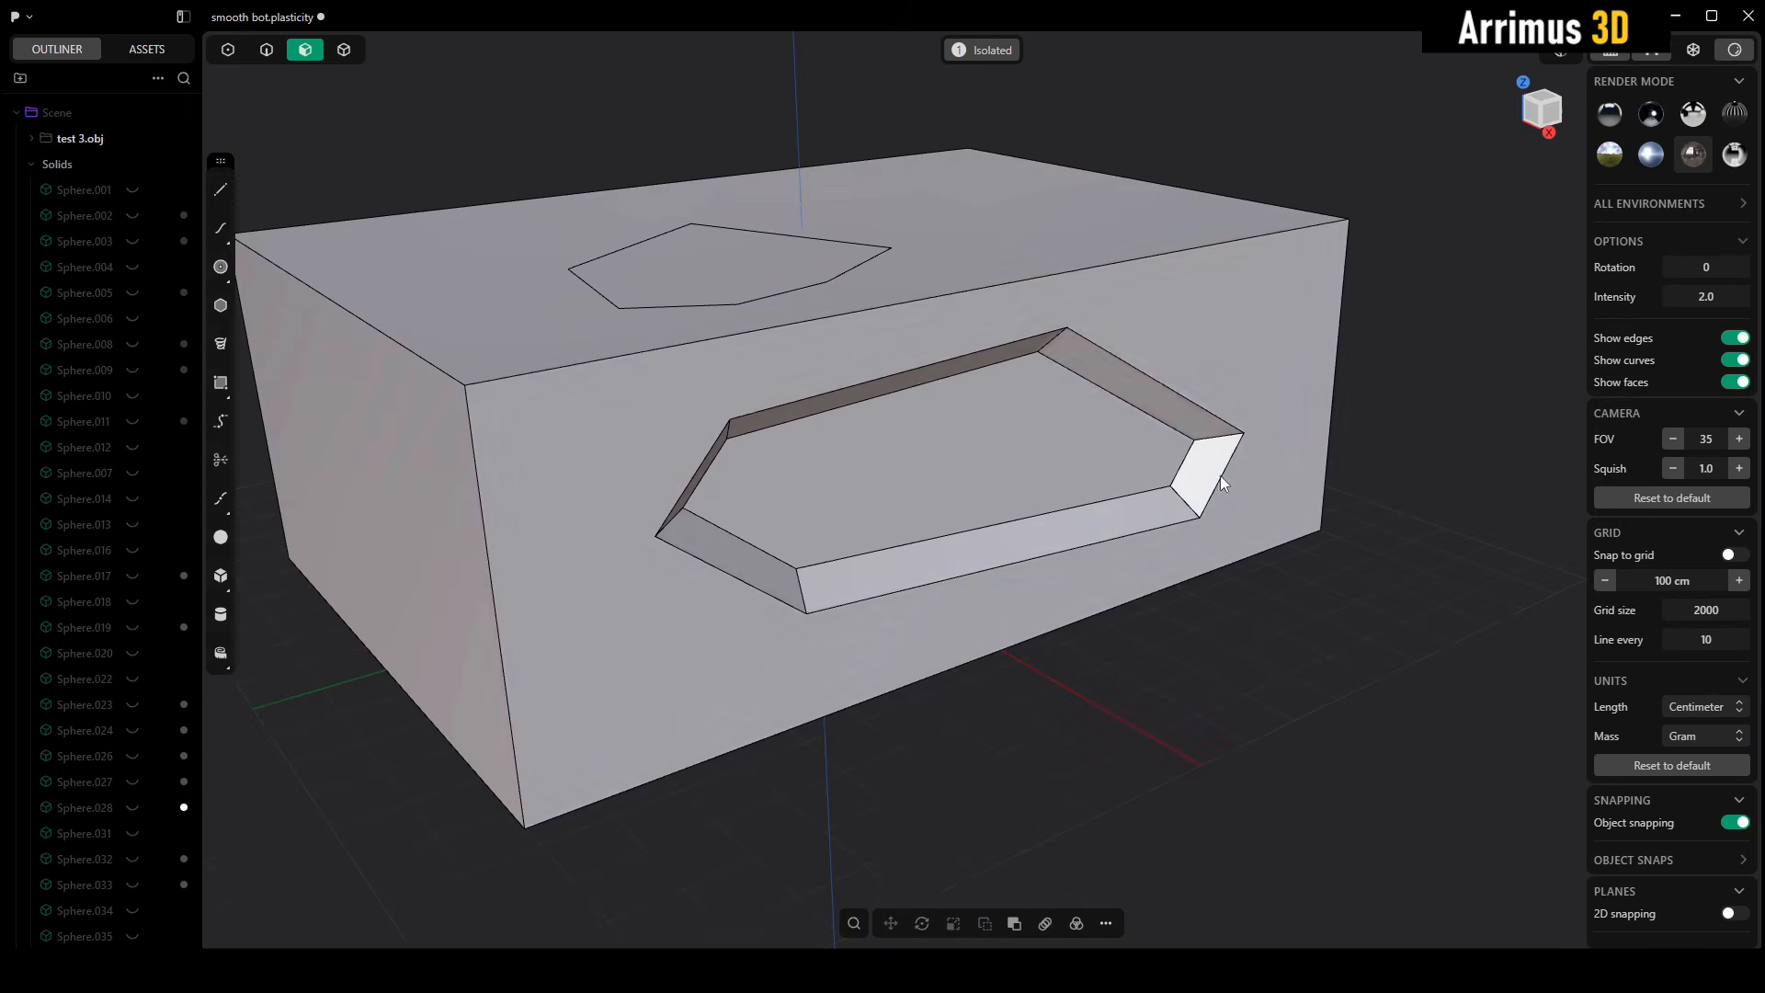
# - Undo the tapered extrusion of the six-sided side region
pyautogui.scroll(3, 1214, 521)
pyautogui.moveTo(990, 469); pyautogui.dragTo(956, 454, button='middle')
pyautogui.hotkey('ctrl', 'z')
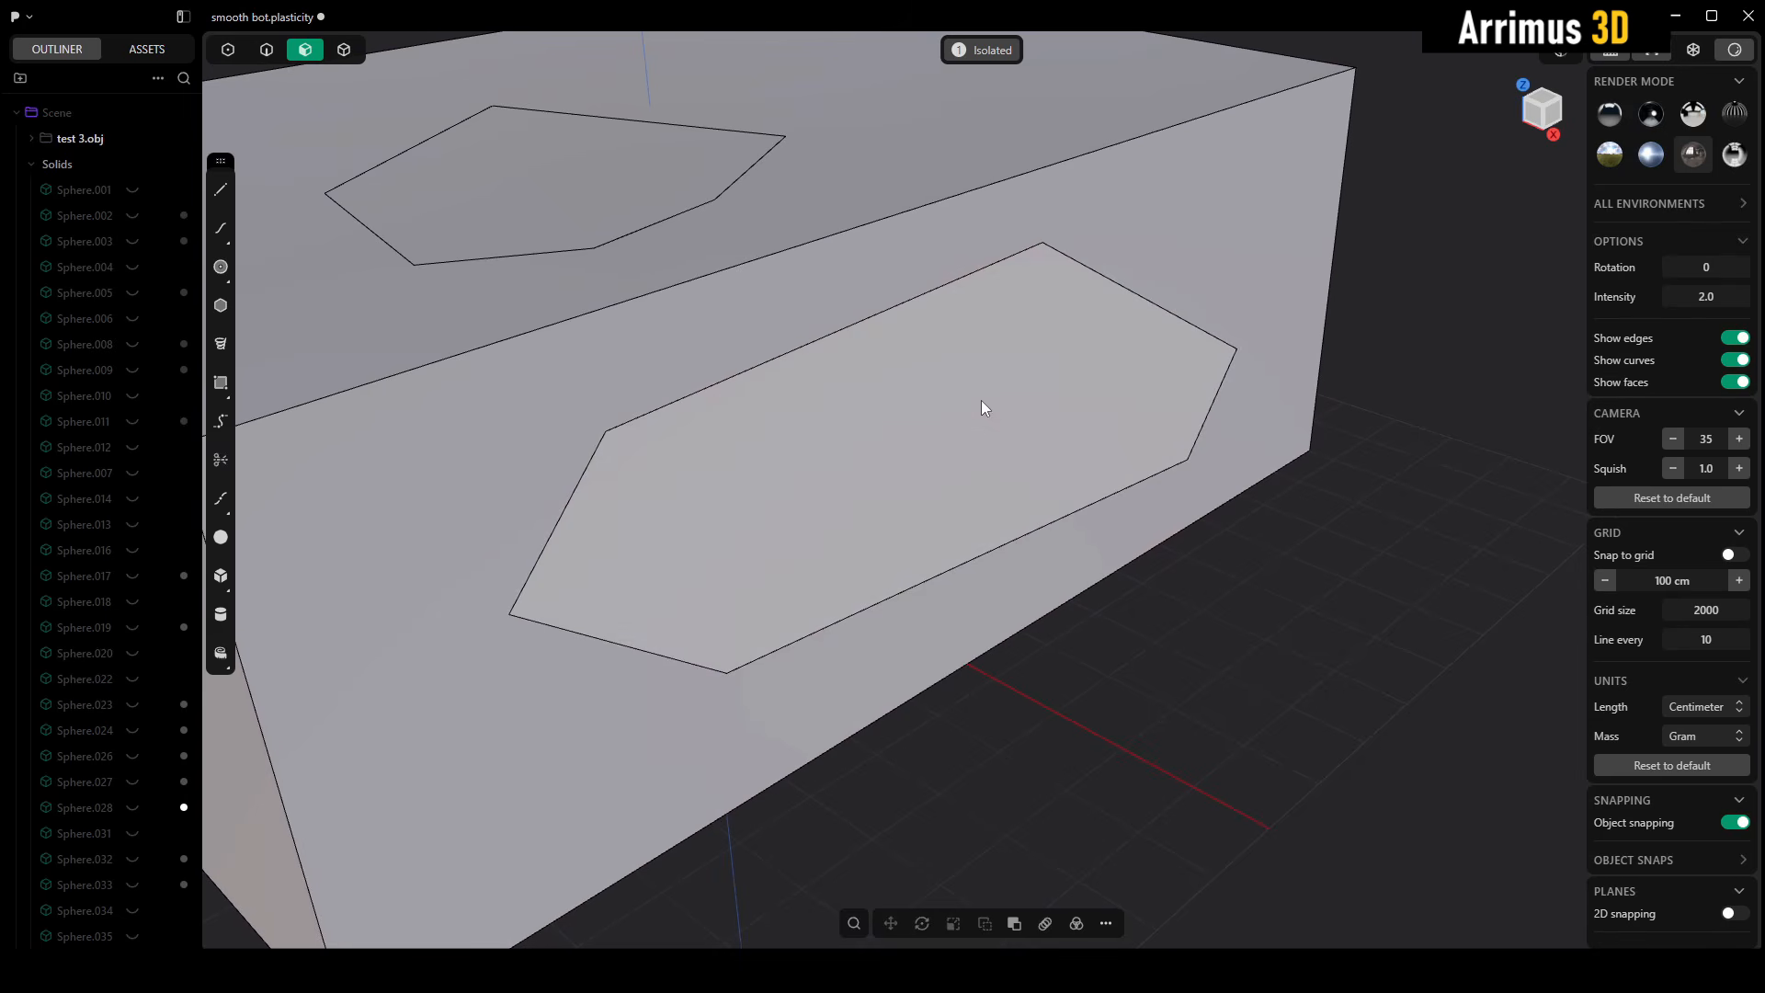
# - Rotate the six-sided region of the long side face inward about its lower long edge by about 37 degrees
pyautogui.click(977, 396)
pyautogui.keyDown('shift'); pyautogui.moveTo(975, 412); pyautogui.dragTo(1051, 380, button='middle'); pyautogui.keyUp('shift')
pyautogui.press('r')
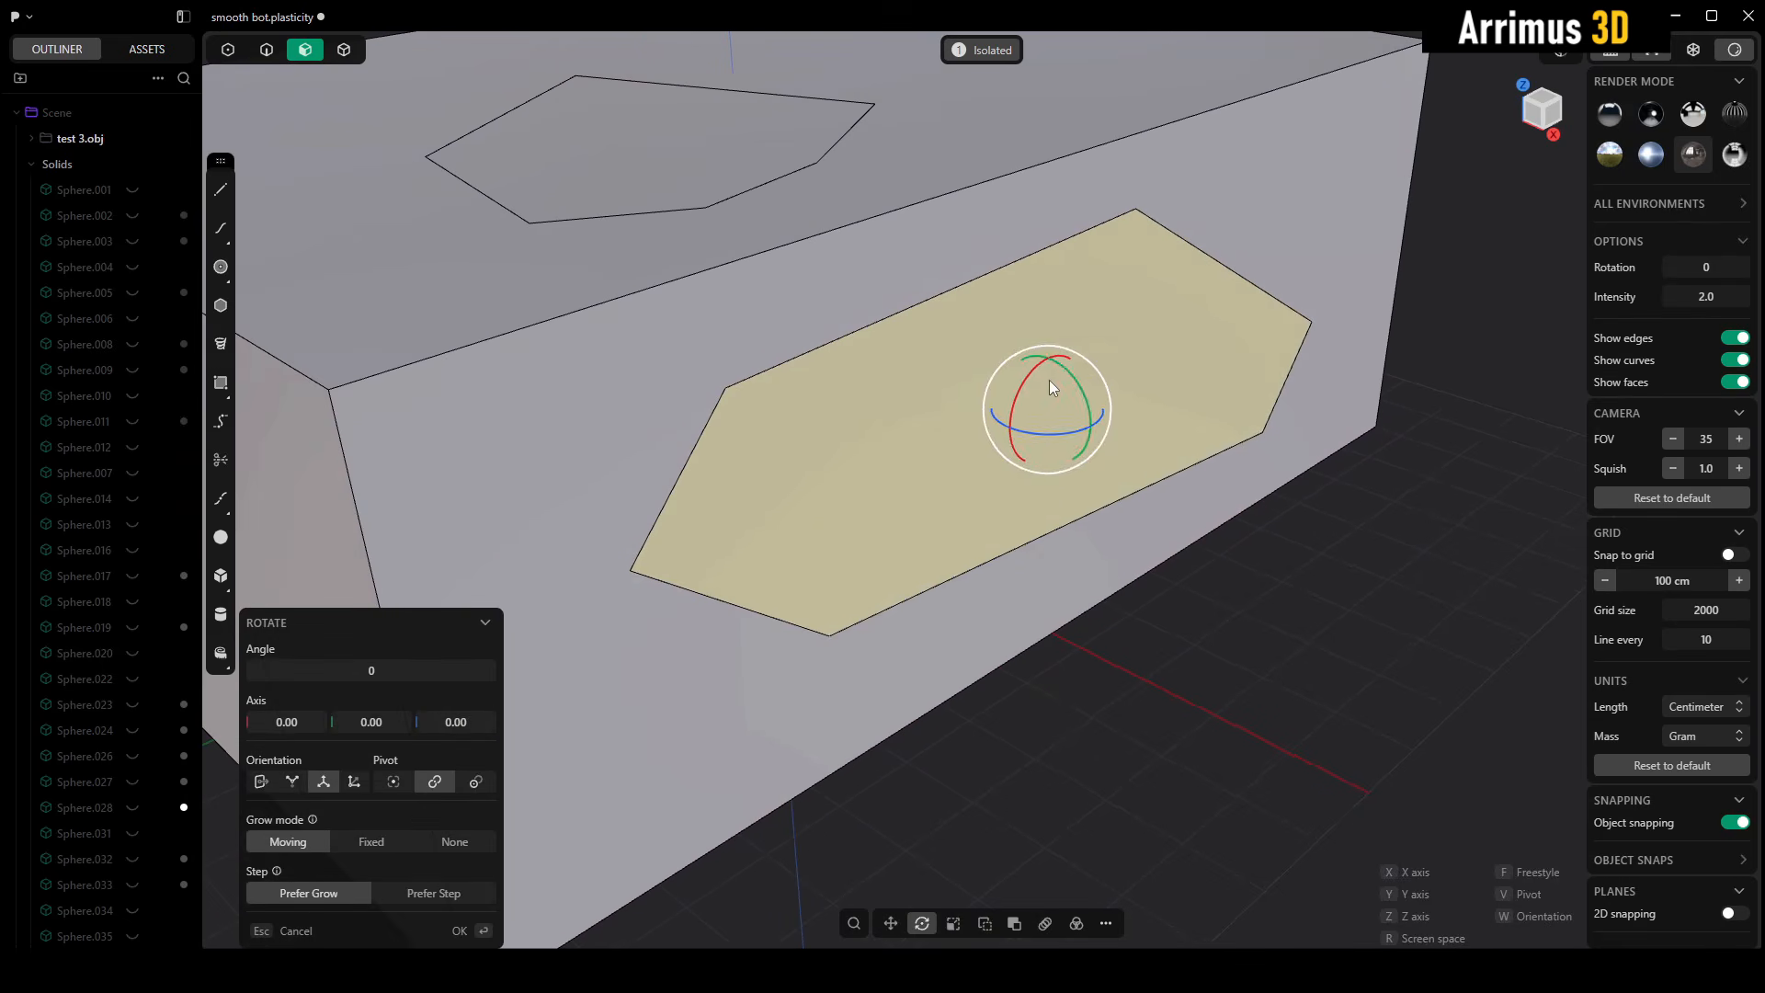
pyautogui.press('v')
pyautogui.click(1090, 517)
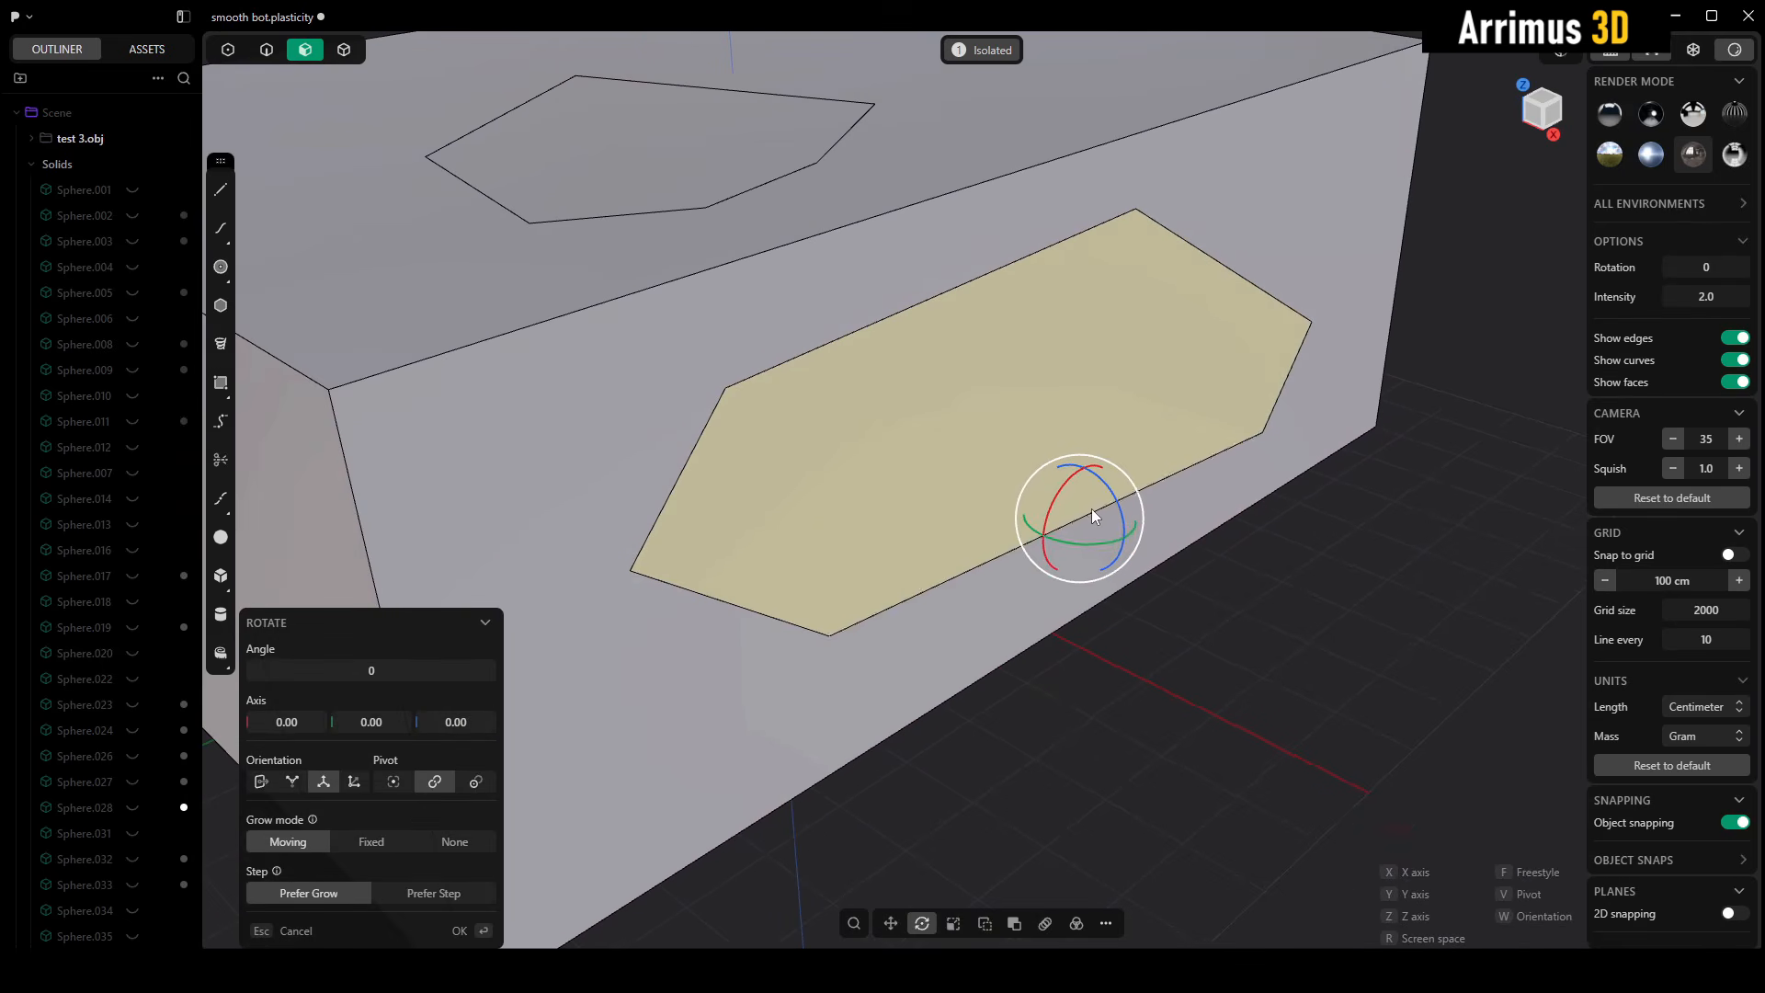
pyautogui.keyDown('shift'); pyautogui.moveTo(1092, 510); pyautogui.dragTo(1128, 540, button='middle'); pyautogui.keyUp('shift')
pyautogui.press('z')
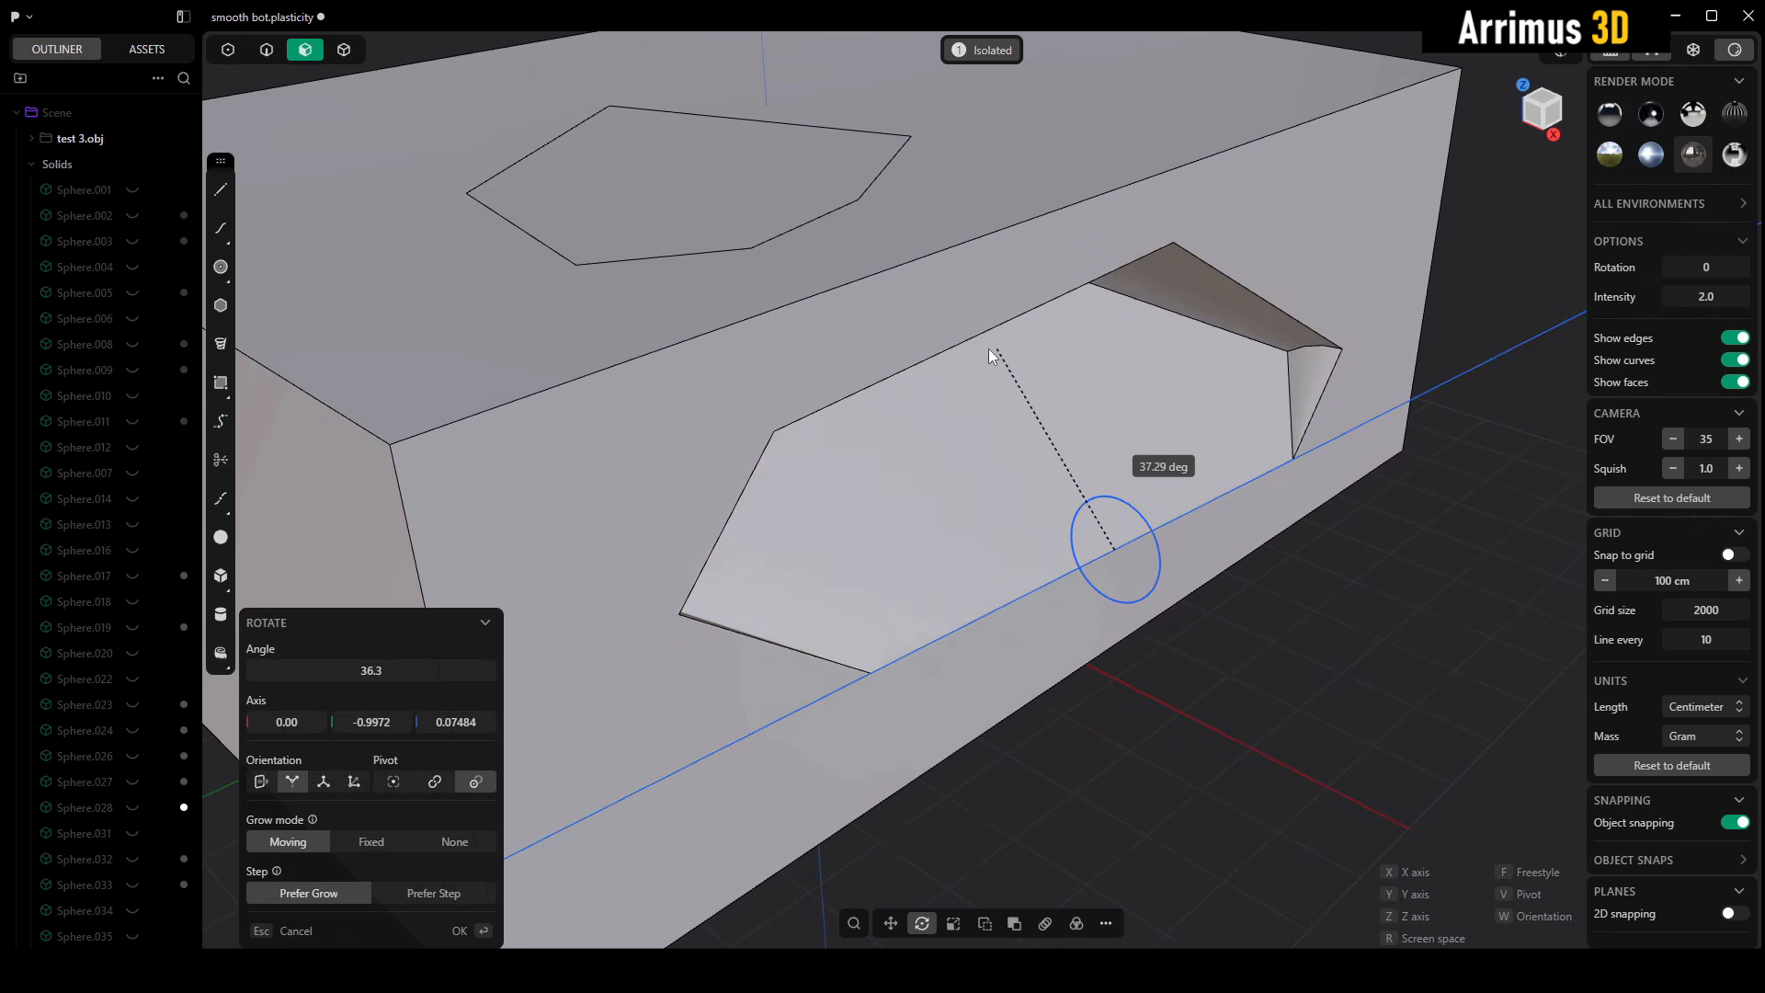
pyautogui.click(976, 355)
pyautogui.press('Return')
# - Rotate the recess's long upper wall about its outer top edge by about 27 degrees
pyautogui.moveTo(1289, 654); pyautogui.dragTo(1058, 362, button='middle')
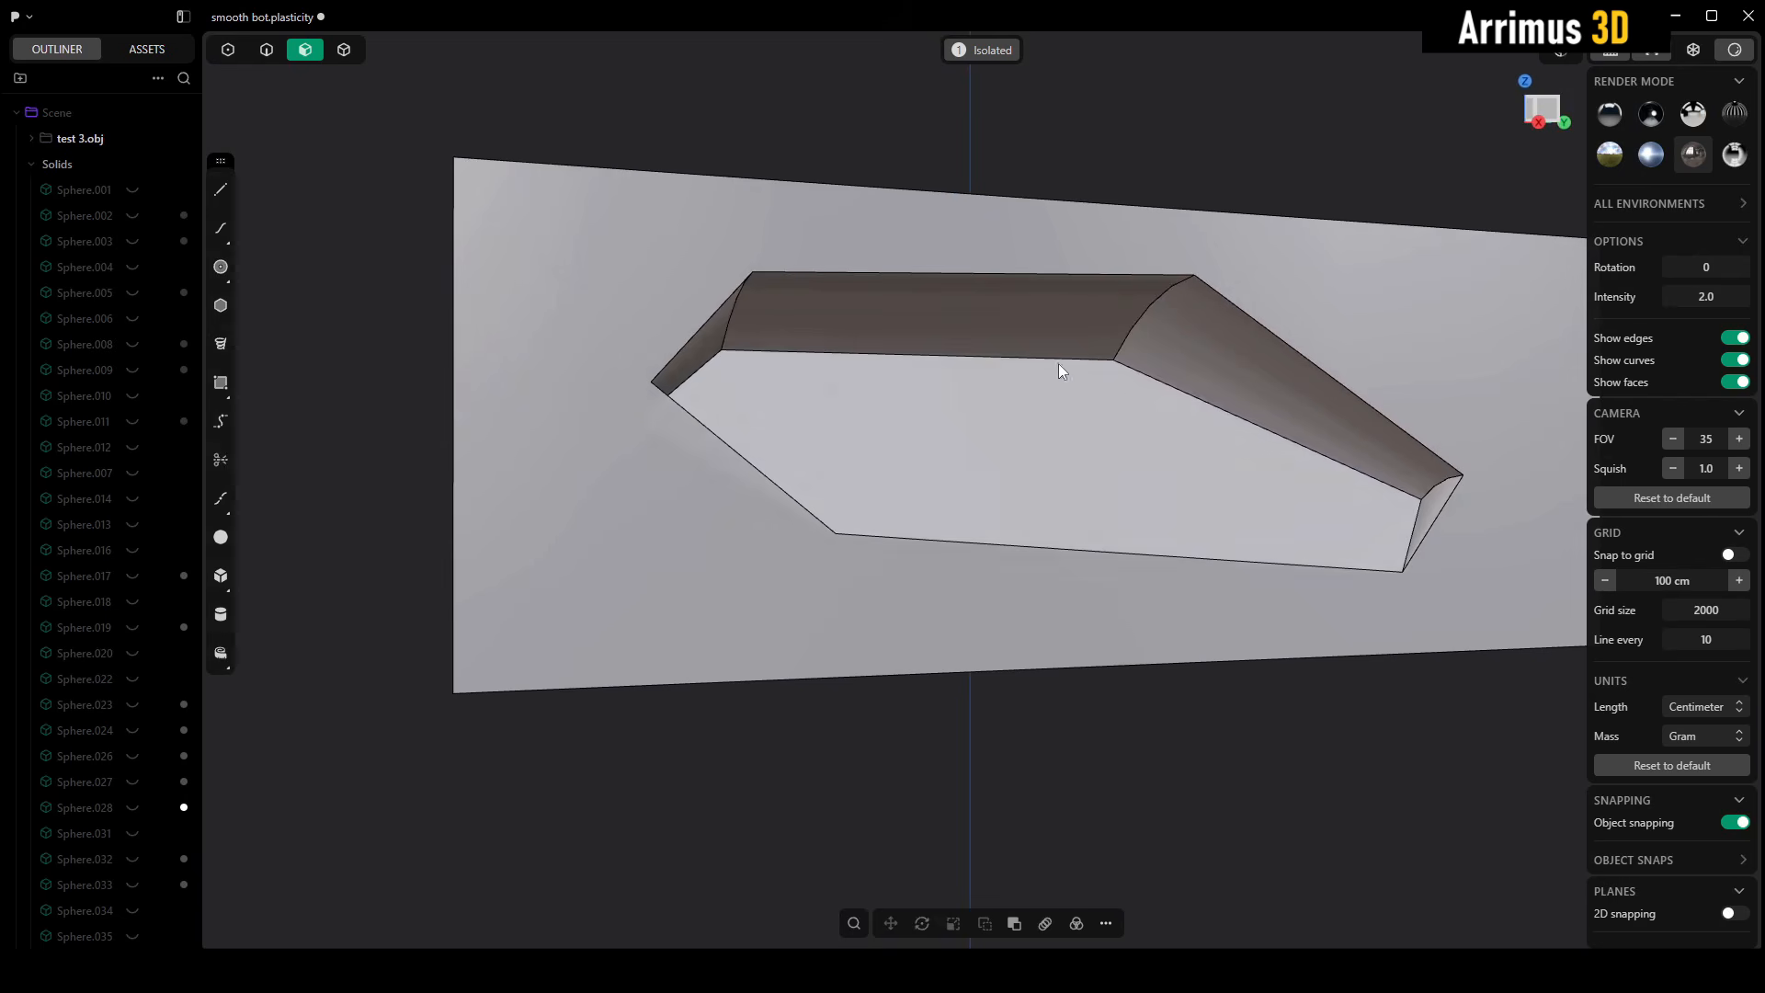
pyautogui.click(1026, 307)
pyautogui.press('r')
pyautogui.press('v')
pyautogui.click(1024, 276)
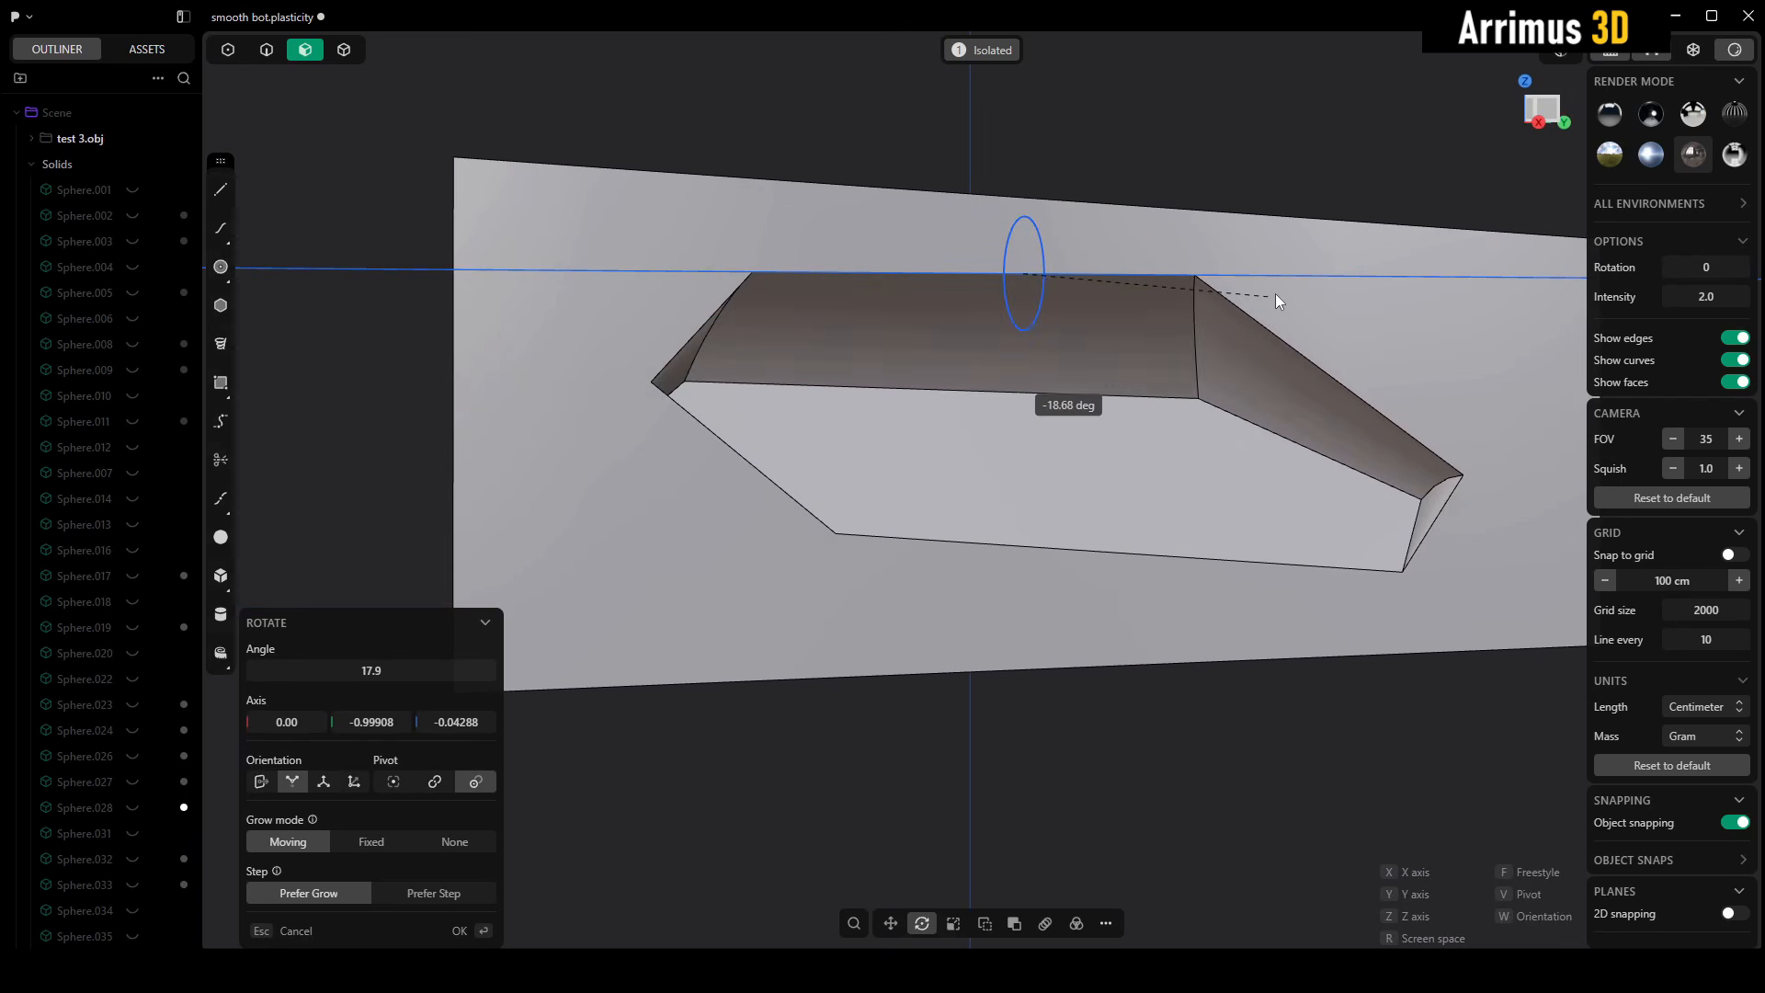
pyautogui.click(1305, 278)
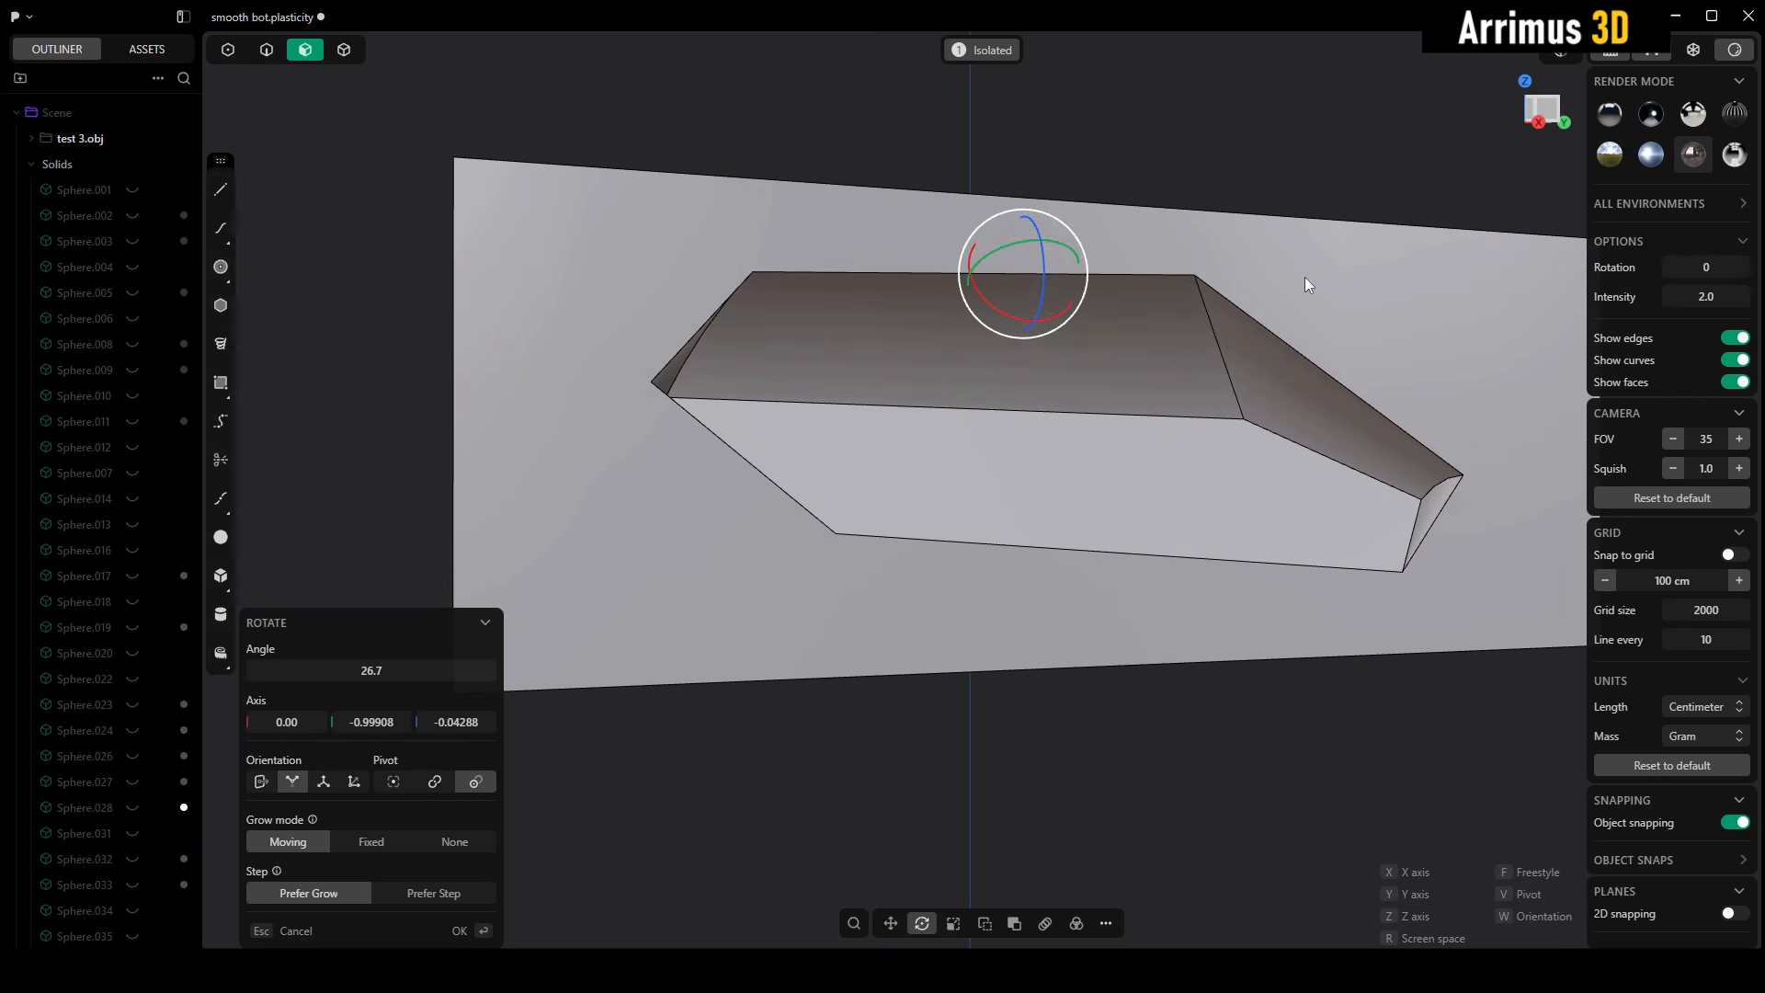
pyautogui.rightClick(1305, 278)
pyautogui.moveTo(1140, 300); pyautogui.dragTo(1028, 367, button='middle')
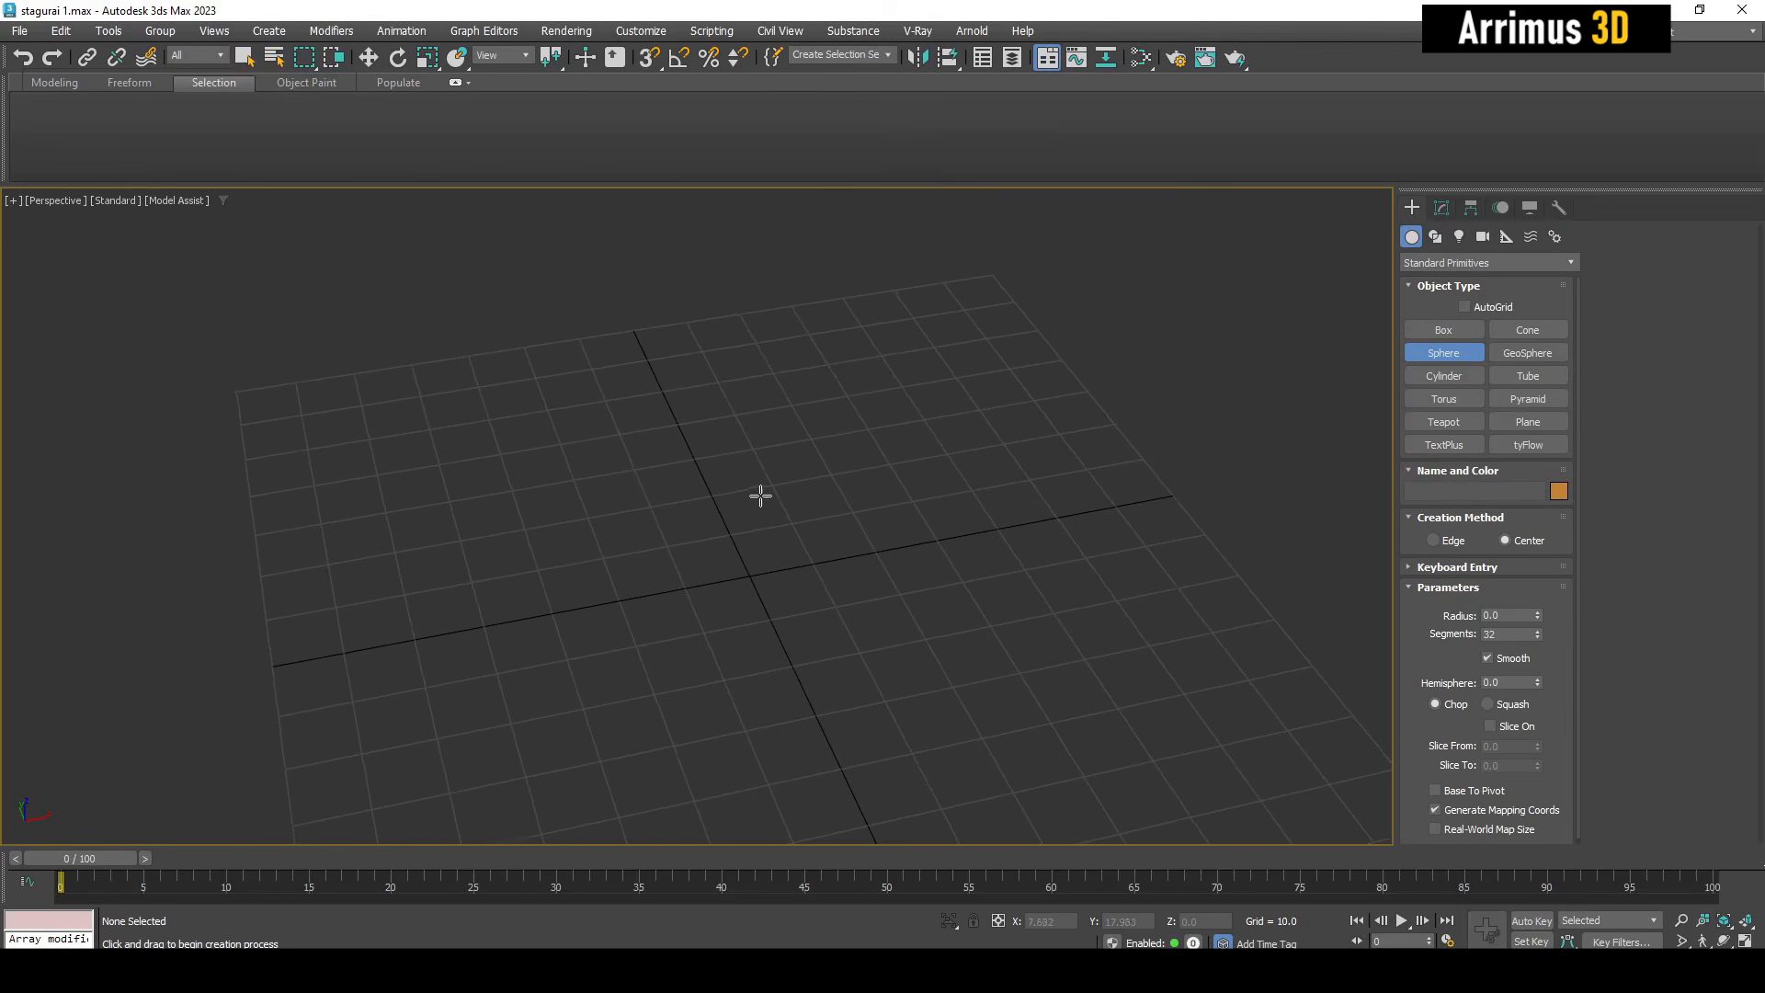
# - In 3ds Max, create a plane with 4 length and 4 width segments across the grid and display its edged faces
pyautogui.keyDown('alt'); pyautogui.moveTo(760, 497); pyautogui.dragTo(729, 515, button='middle'); pyautogui.keyUp('alt')
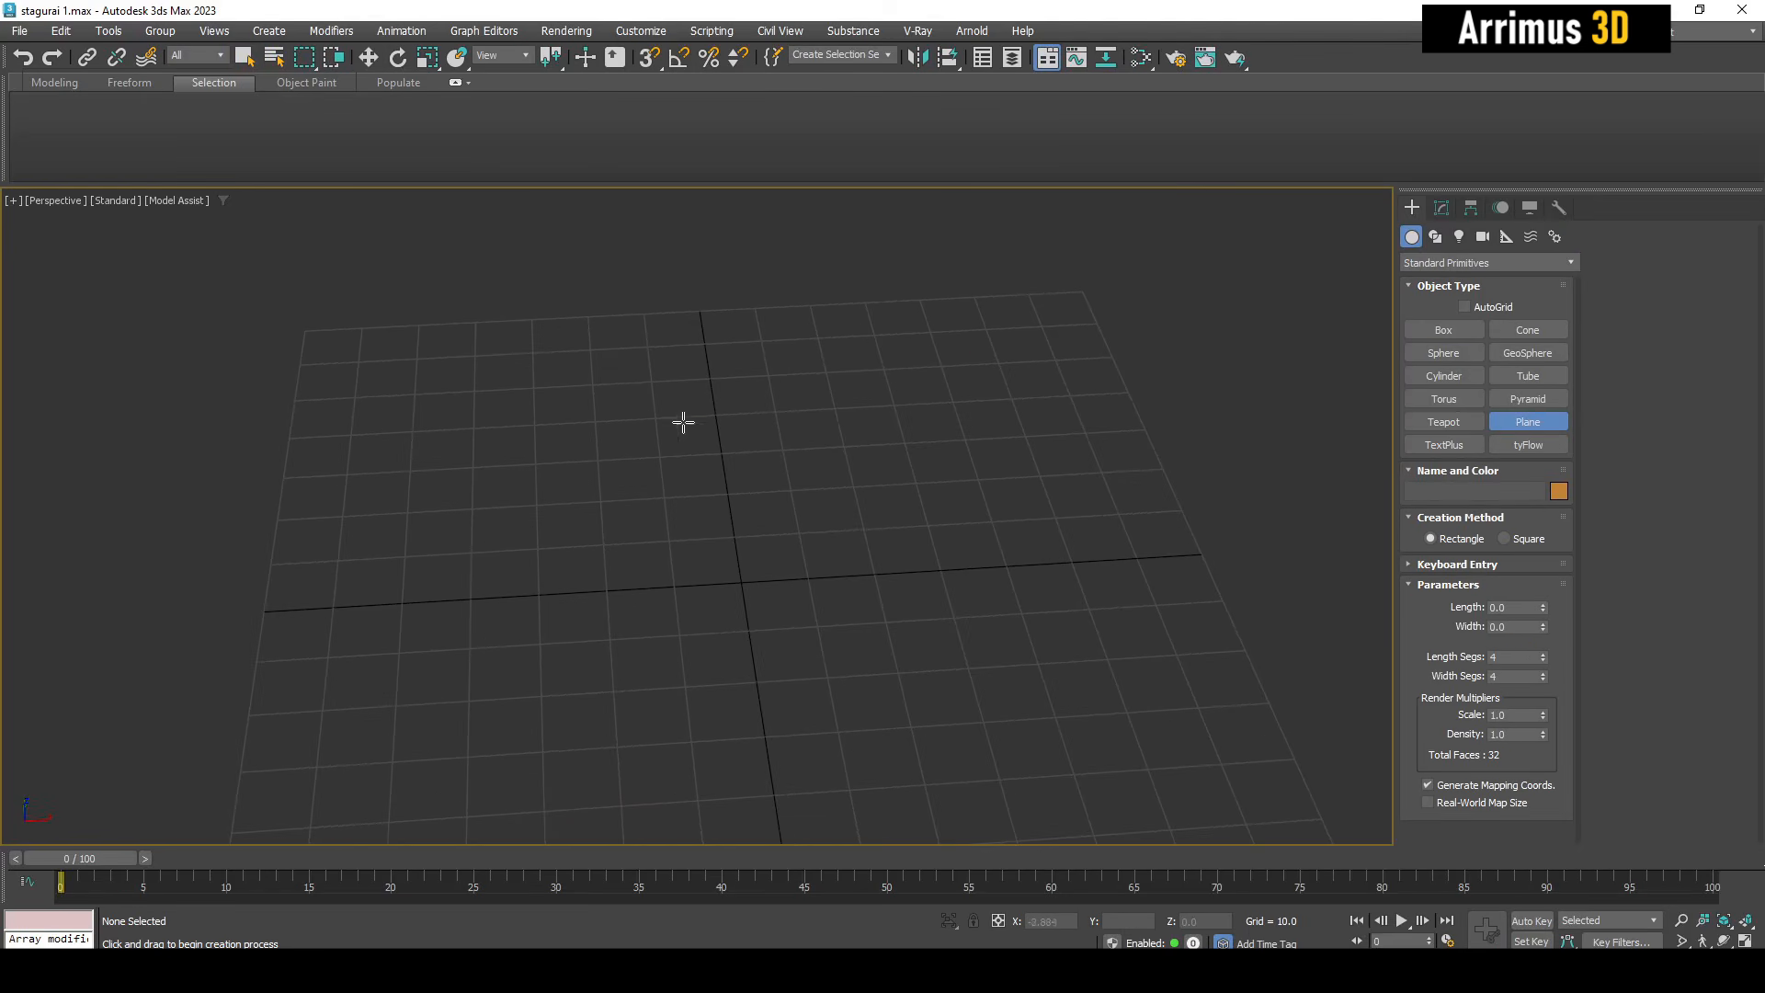
pyautogui.moveTo(658, 377); pyautogui.dragTo(1088, 720)
pyautogui.rightClick(1152, 653)
pyautogui.press('F4')
pyautogui.keyDown('alt'); pyautogui.moveTo(1152, 654); pyautogui.dragTo(1054, 567, button='middle'); pyautogui.keyUp('alt')
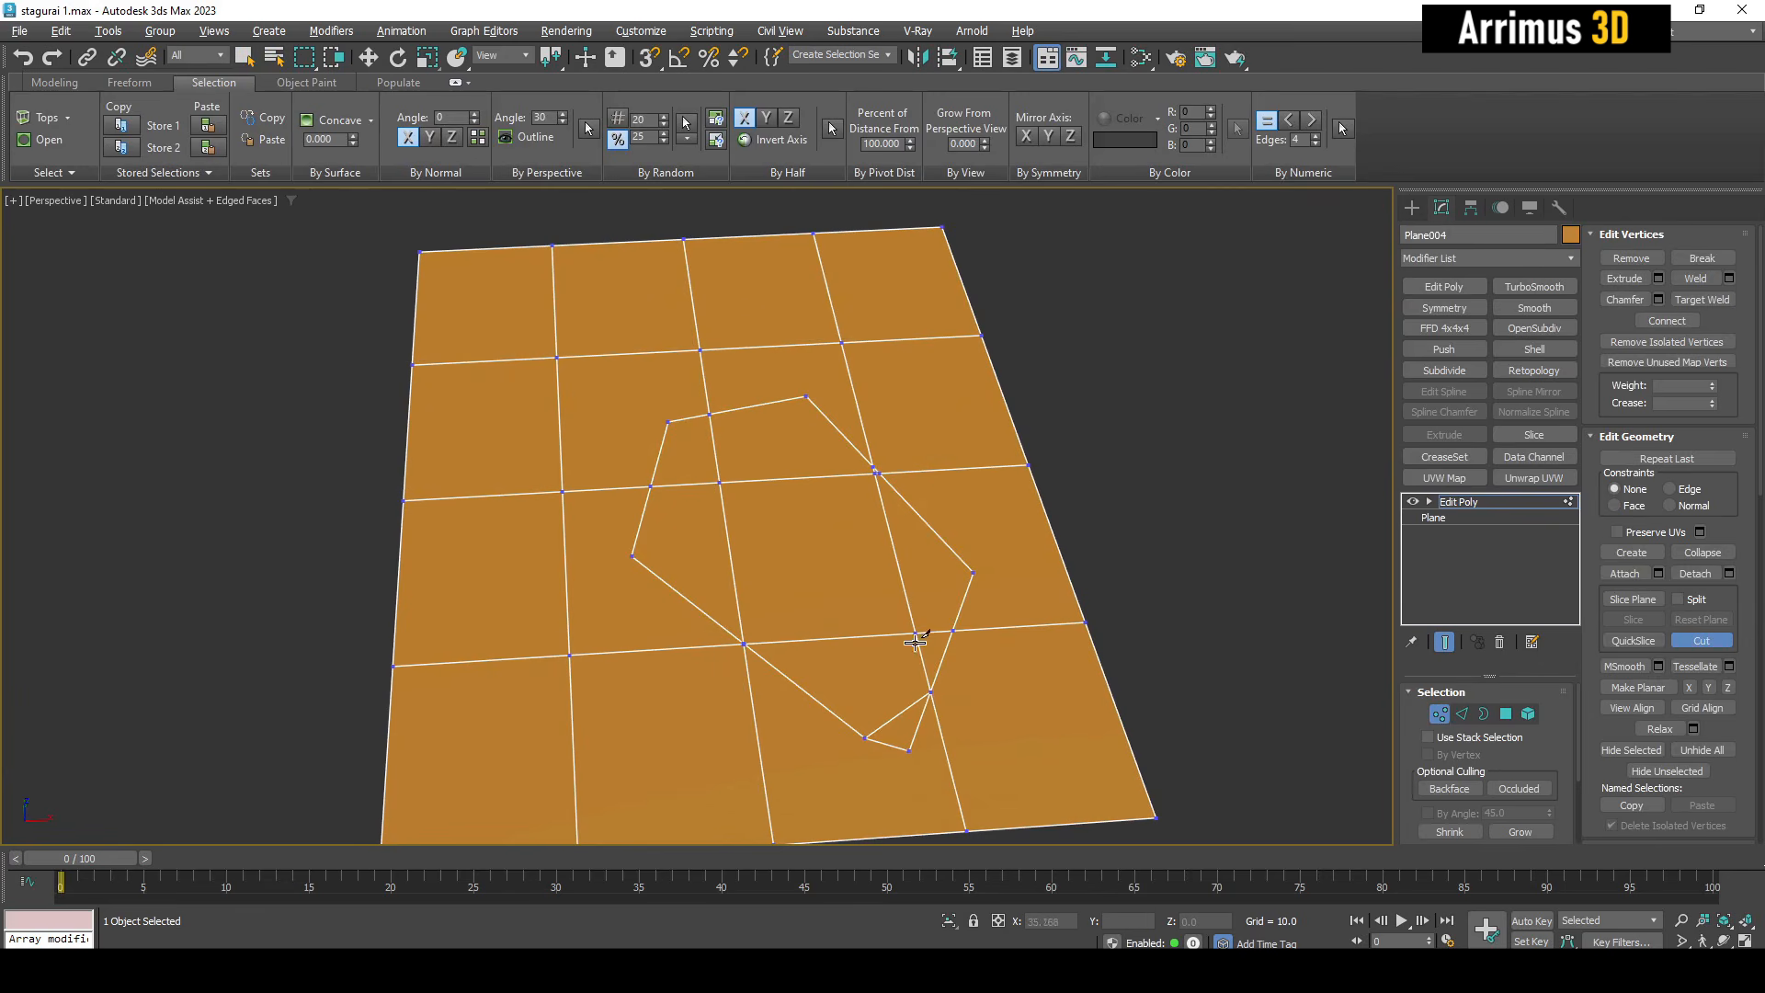
# - Finish cutting the outline into the plane and select the polygons inside it
pyautogui.rightClick(915, 642)
pyautogui.press('4')
pyautogui.click(898, 630)
pyautogui.keyDown('ctrl'); pyautogui.moveTo(899, 631); pyautogui.dragTo(918, 671); pyautogui.keyUp('ctrl')
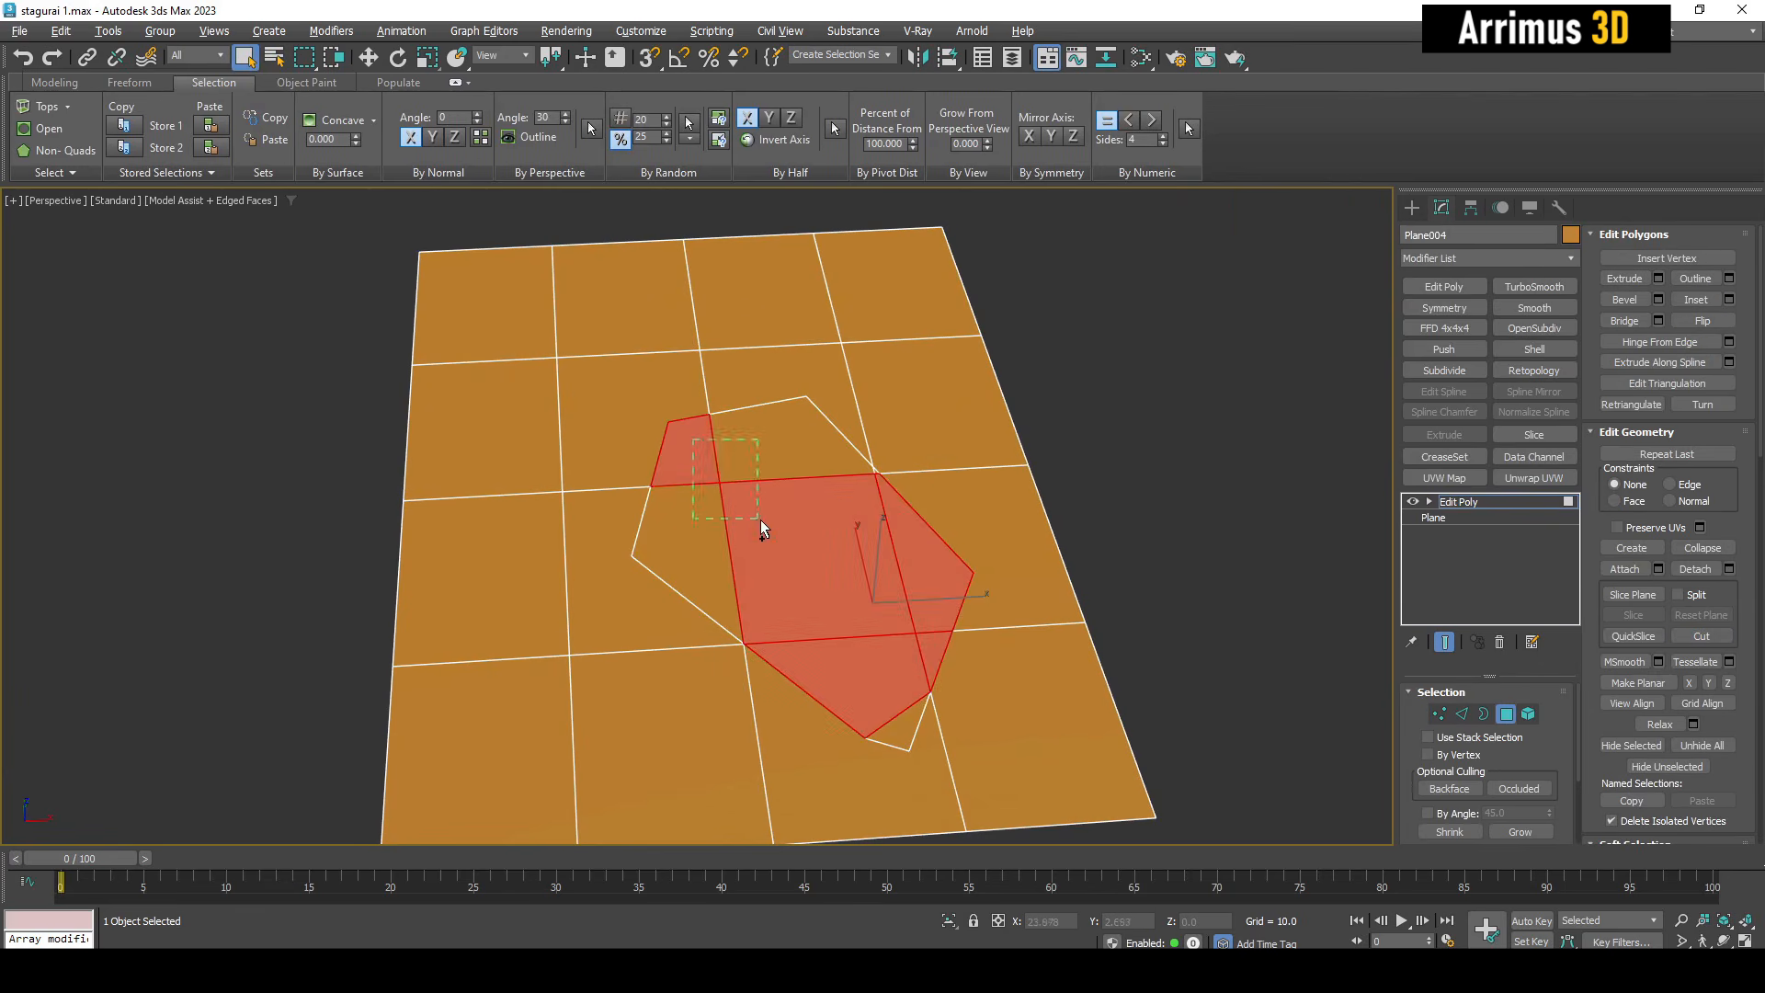
pyautogui.scroll(3, 769, 512)
pyautogui.keyDown('ctrl'); pyautogui.moveTo(761, 529); pyautogui.dragTo(832, 588); pyautogui.keyUp('ctrl')
# - Try to inset the selected polygons by scaling a copy to 75 percent
pyautogui.press('r')
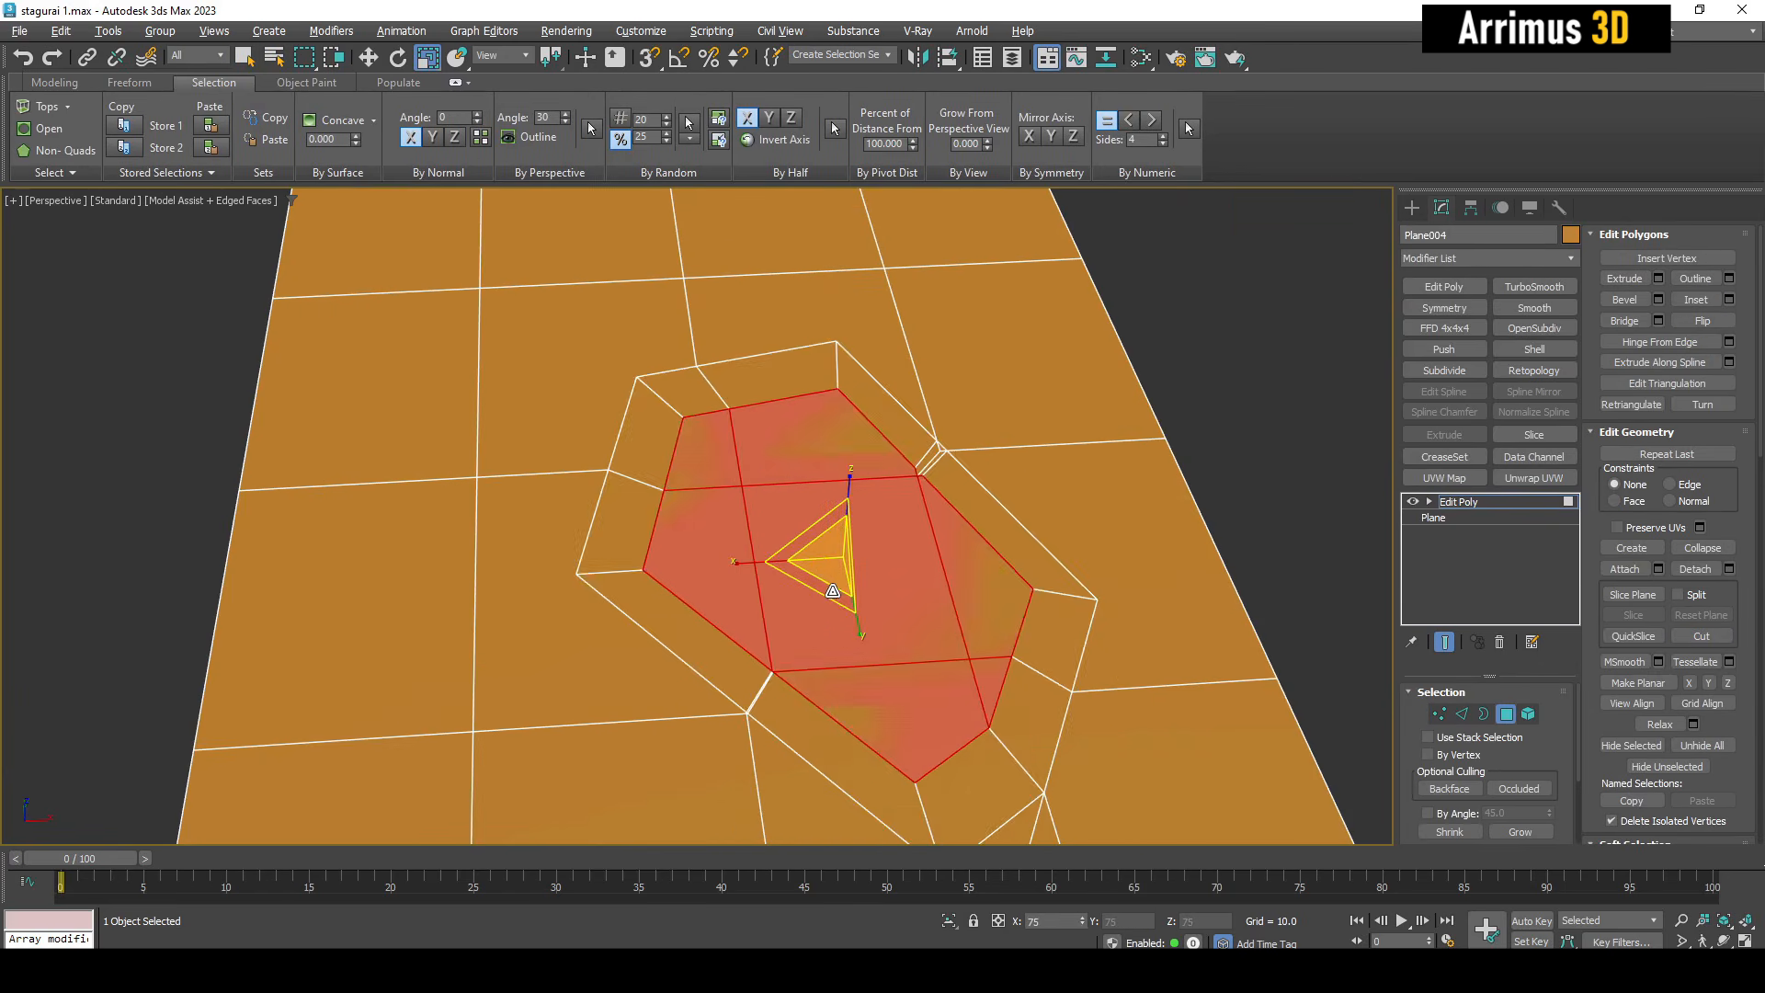
pyautogui.hotkey('ctrl', 'z')
pyautogui.scroll(4, 1028, 482)
pyautogui.press('q')
pyautogui.scroll(-4, 834, 402)
# - Inset the selected polygons by scaling inward, and extrude the inset area down about 4.2 units
pyautogui.press('r')
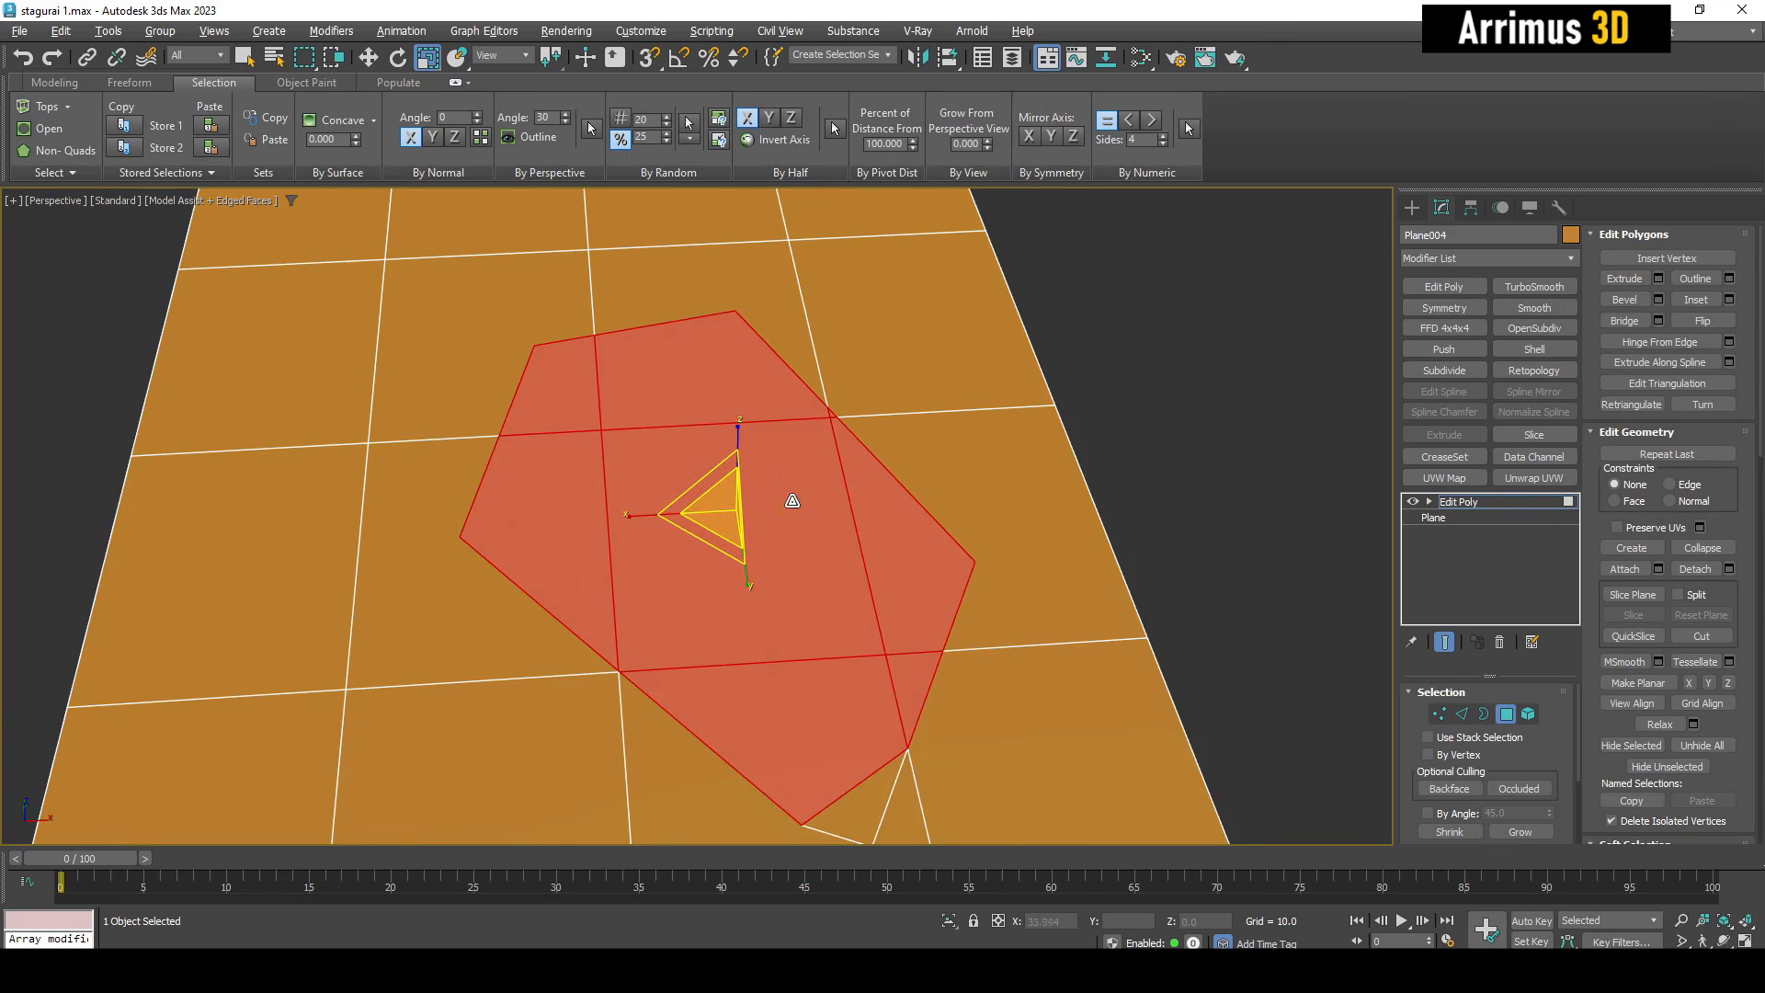
pyautogui.keyDown('shift'); pyautogui.moveTo(734, 516); pyautogui.dragTo(742, 548); pyautogui.keyUp('shift')
pyautogui.press('w')
pyautogui.keyDown('alt'); pyautogui.moveTo(743, 548); pyautogui.dragTo(737, 445, button='middle'); pyautogui.keyUp('alt')
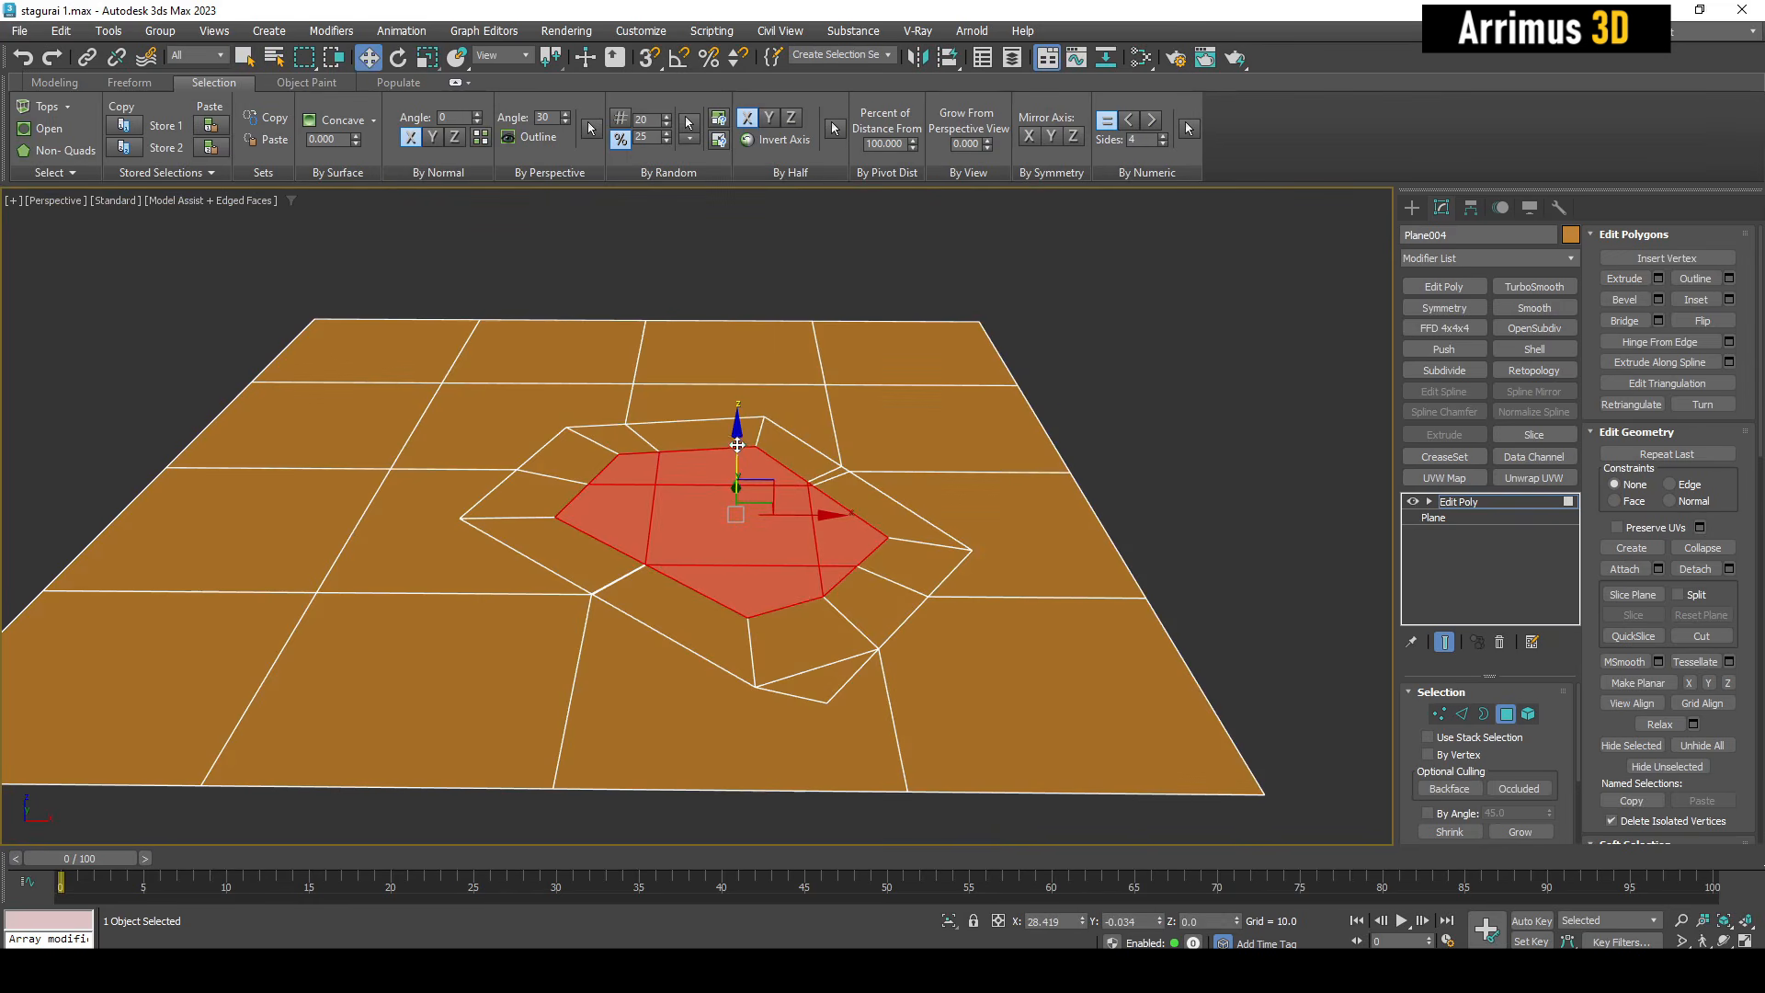
pyautogui.press('r')
pyautogui.keyDown('shift'); pyautogui.moveTo(741, 469); pyautogui.dragTo(760, 661); pyautogui.keyUp('shift')
pyautogui.press('w')
pyautogui.keyDown('alt'); pyautogui.moveTo(758, 520); pyautogui.dragTo(737, 619, button='middle'); pyautogui.keyUp('alt')
pyautogui.scroll(3, 731, 566)
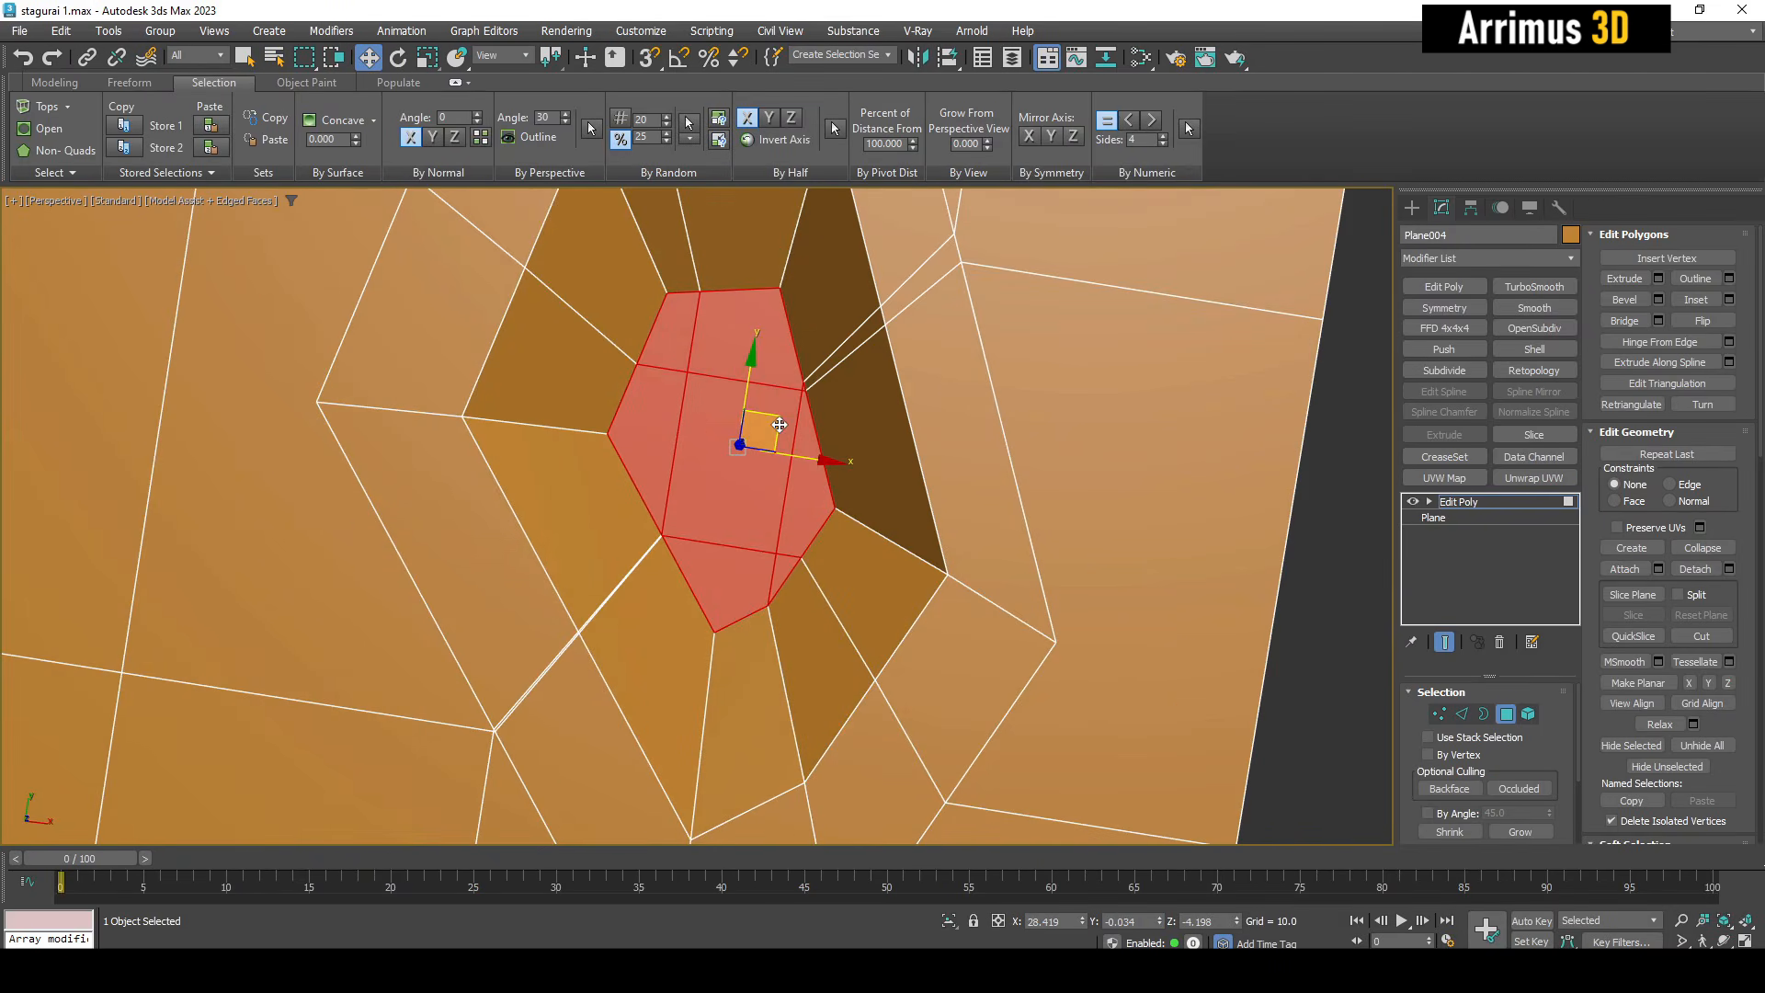
# - Inset the polygons on the floor of the recess by scaling a copy inward
pyautogui.keyDown('alt'); pyautogui.moveTo(779, 425); pyautogui.dragTo(746, 525, button='middle'); pyautogui.keyUp('alt')
pyautogui.press('r')
pyautogui.keyDown('shift'); pyautogui.moveTo(720, 521); pyautogui.dragTo(725, 552); pyautogui.keyUp('shift')
pyautogui.keyDown('alt'); pyautogui.moveTo(725, 551); pyautogui.dragTo(735, 436, button='middle'); pyautogui.keyUp('alt')
# - Leave polygon editing, hide the edged faces and apply TurboSmooth to the plane
pyautogui.press('4')
pyautogui.press('q')
pyautogui.scroll(-2, 713, 442)
pyautogui.press('F4')
pyautogui.click(1531, 287)
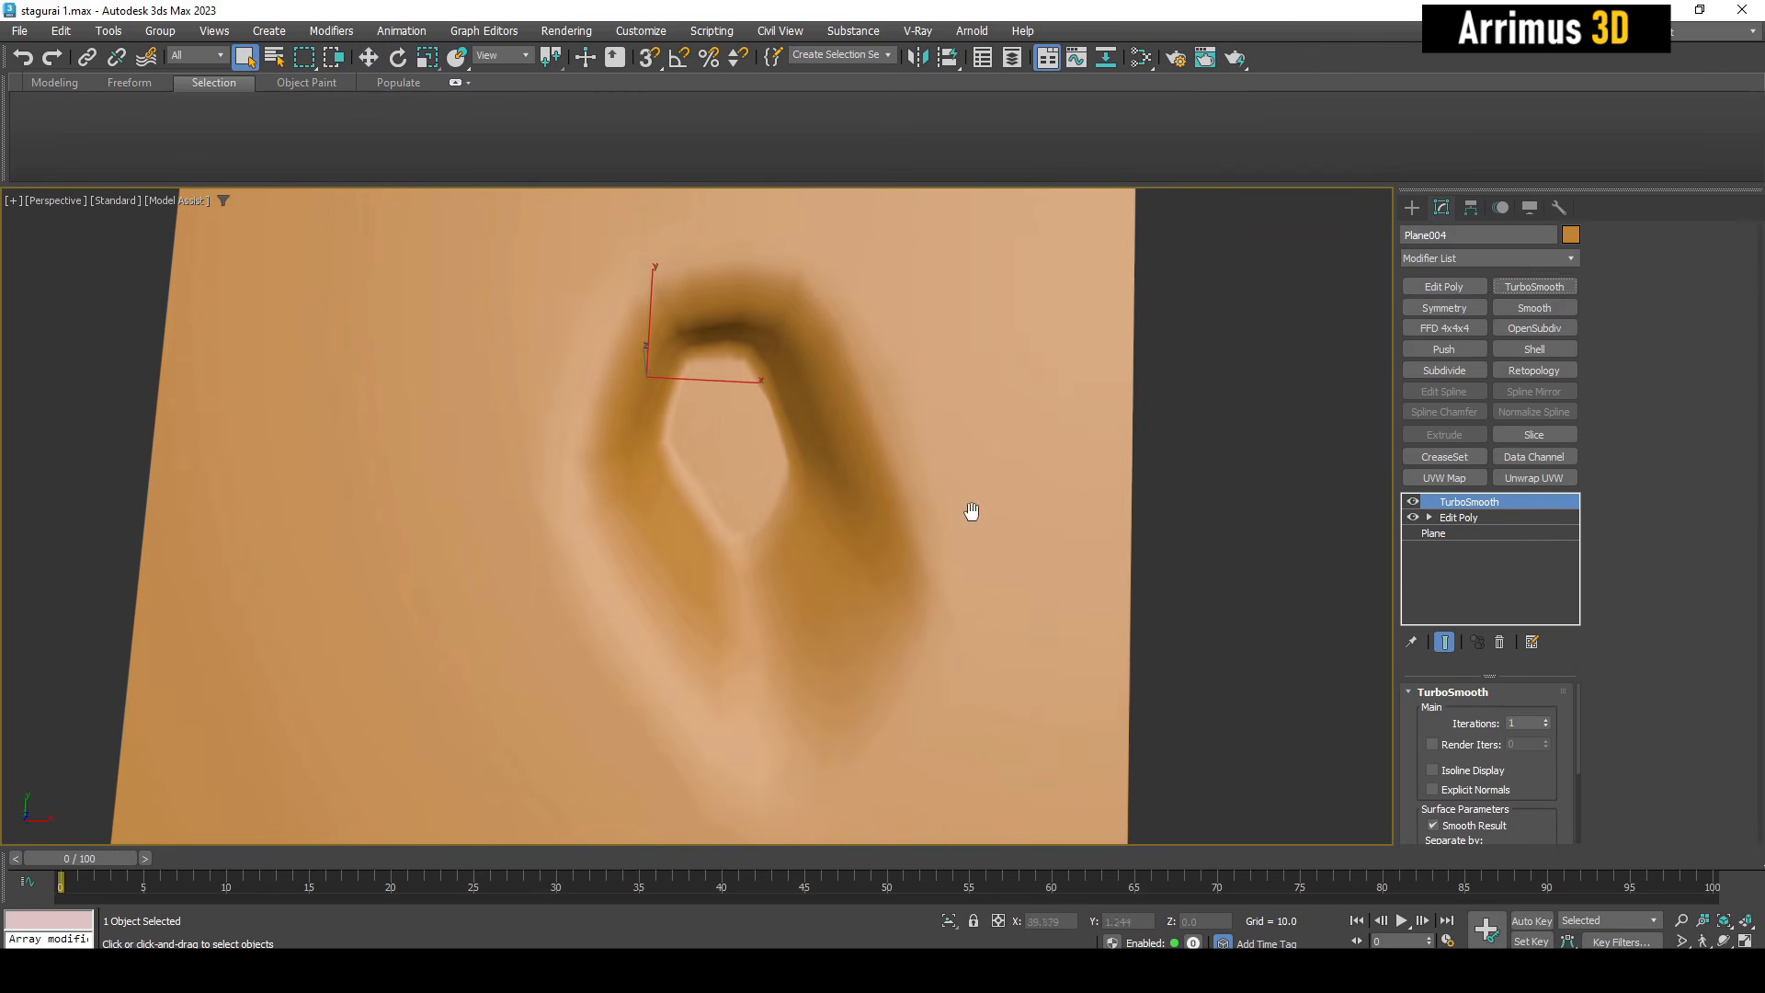
# - Delete the smoothed plane
pyautogui.scroll(-3, 1059, 595)
pyautogui.keyDown('alt'); pyautogui.moveTo(1058, 594); pyautogui.dragTo(1041, 533, button='middle'); pyautogui.keyUp('alt')
pyautogui.press('Delete')
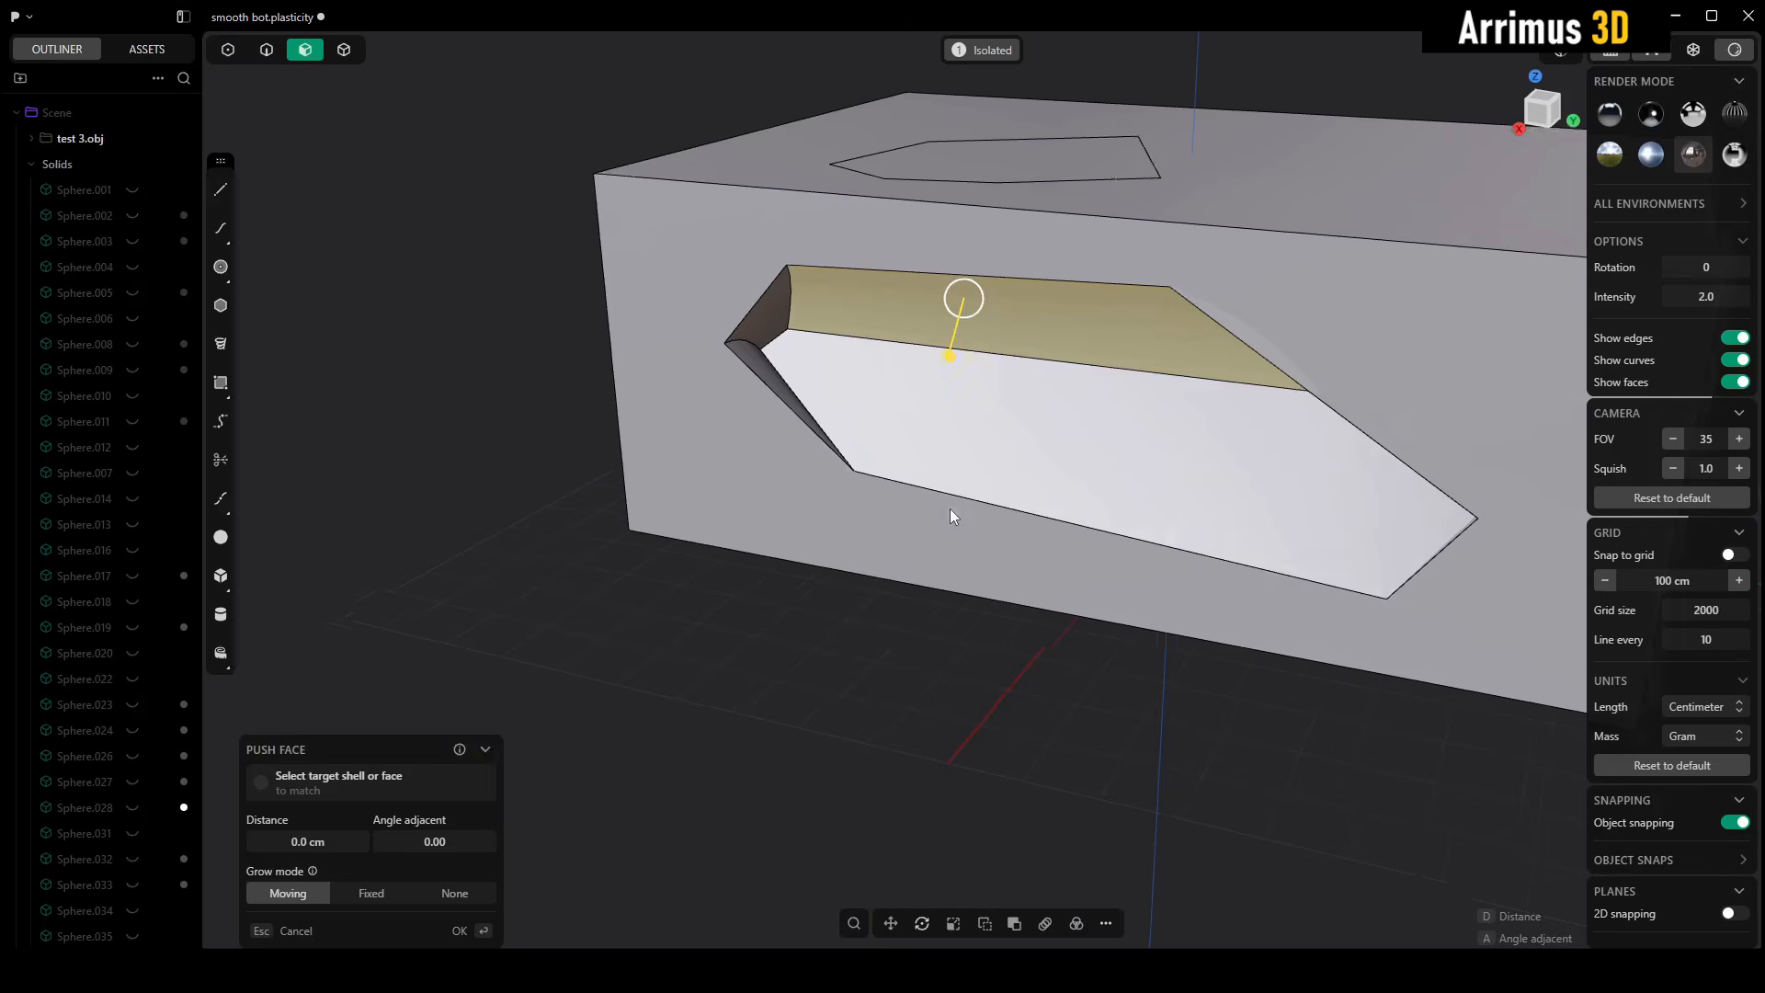
# - Switch back to Plasticity and try to fillet the edge between the recess's upper wall and floor
pyautogui.moveTo(950, 512); pyautogui.dragTo(1079, 417, button='middle')
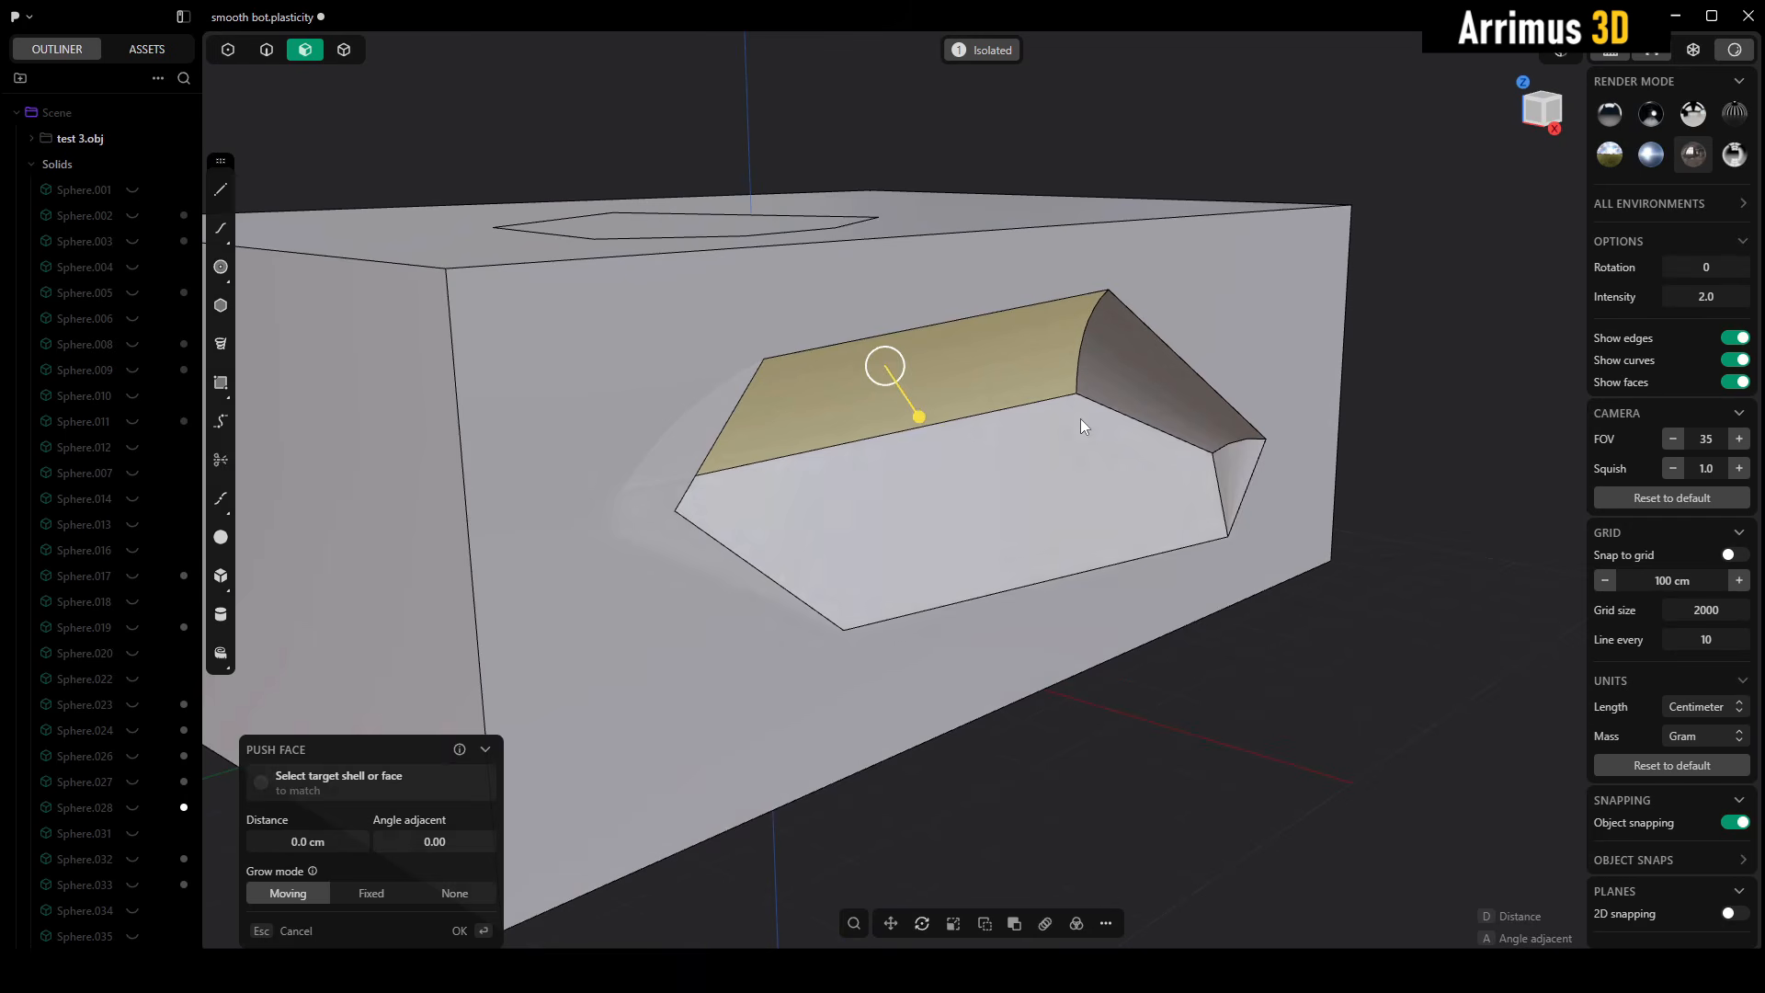
pyautogui.press('2')
pyautogui.click(973, 410)
pyautogui.press('b')
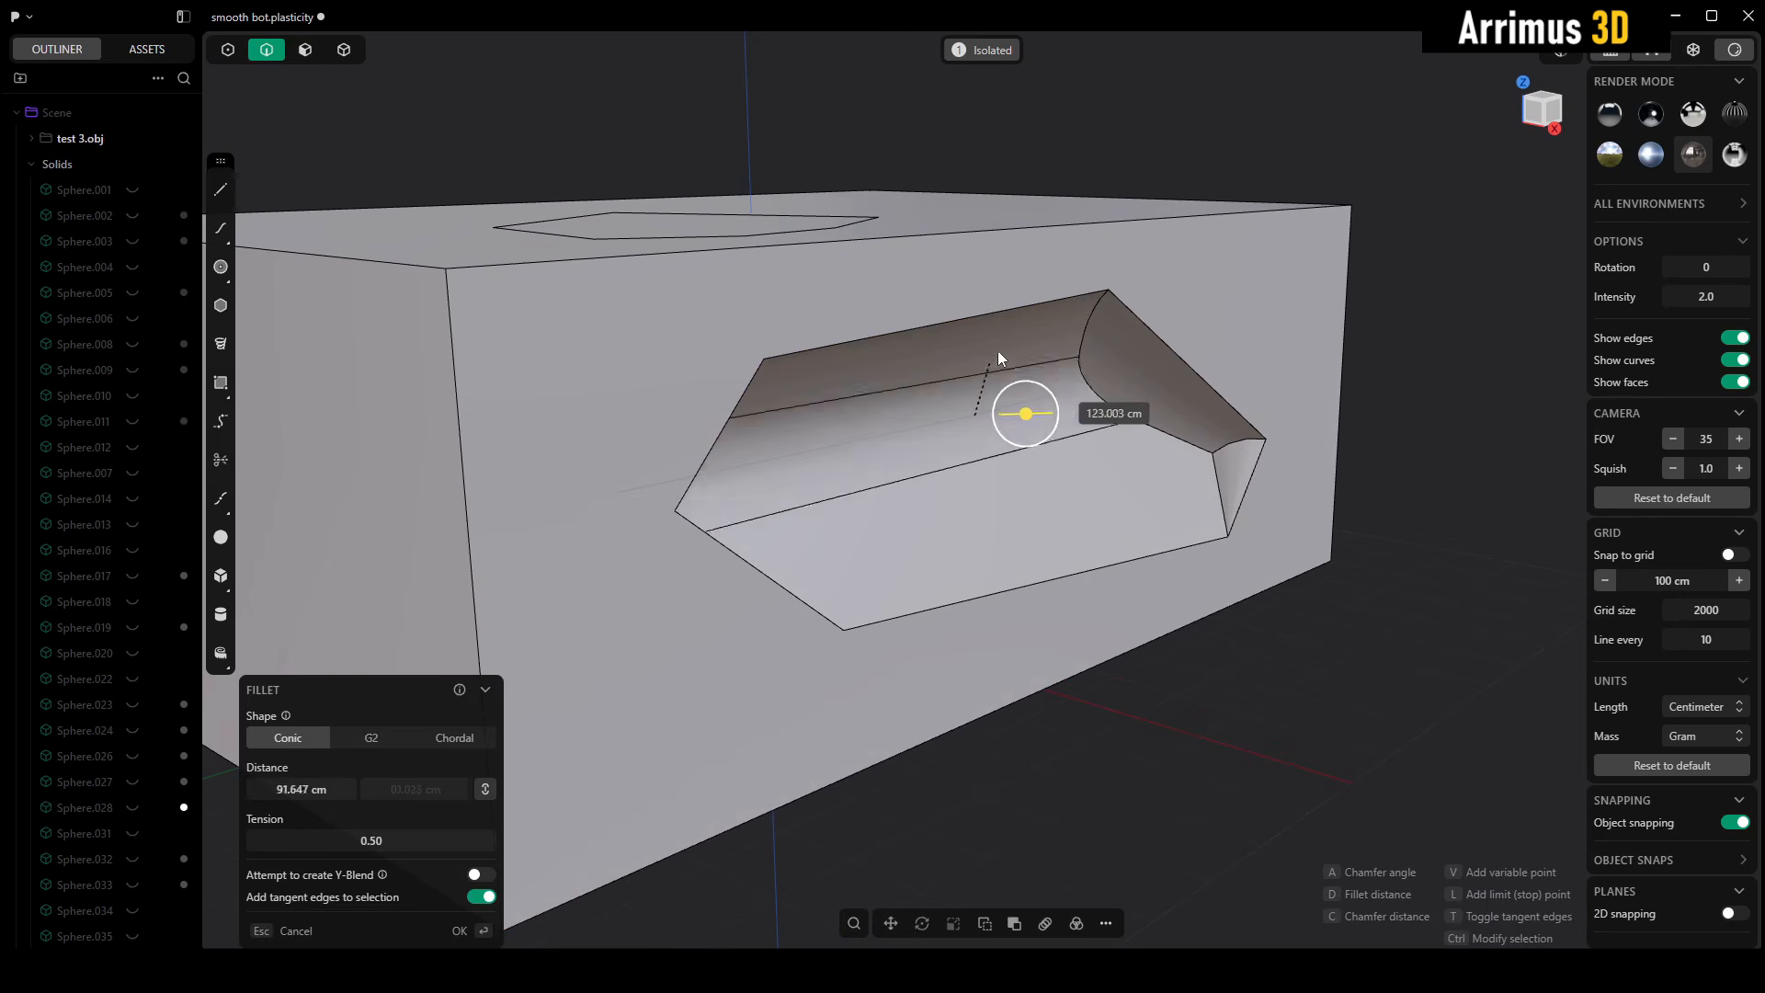
pyautogui.press('Escape')
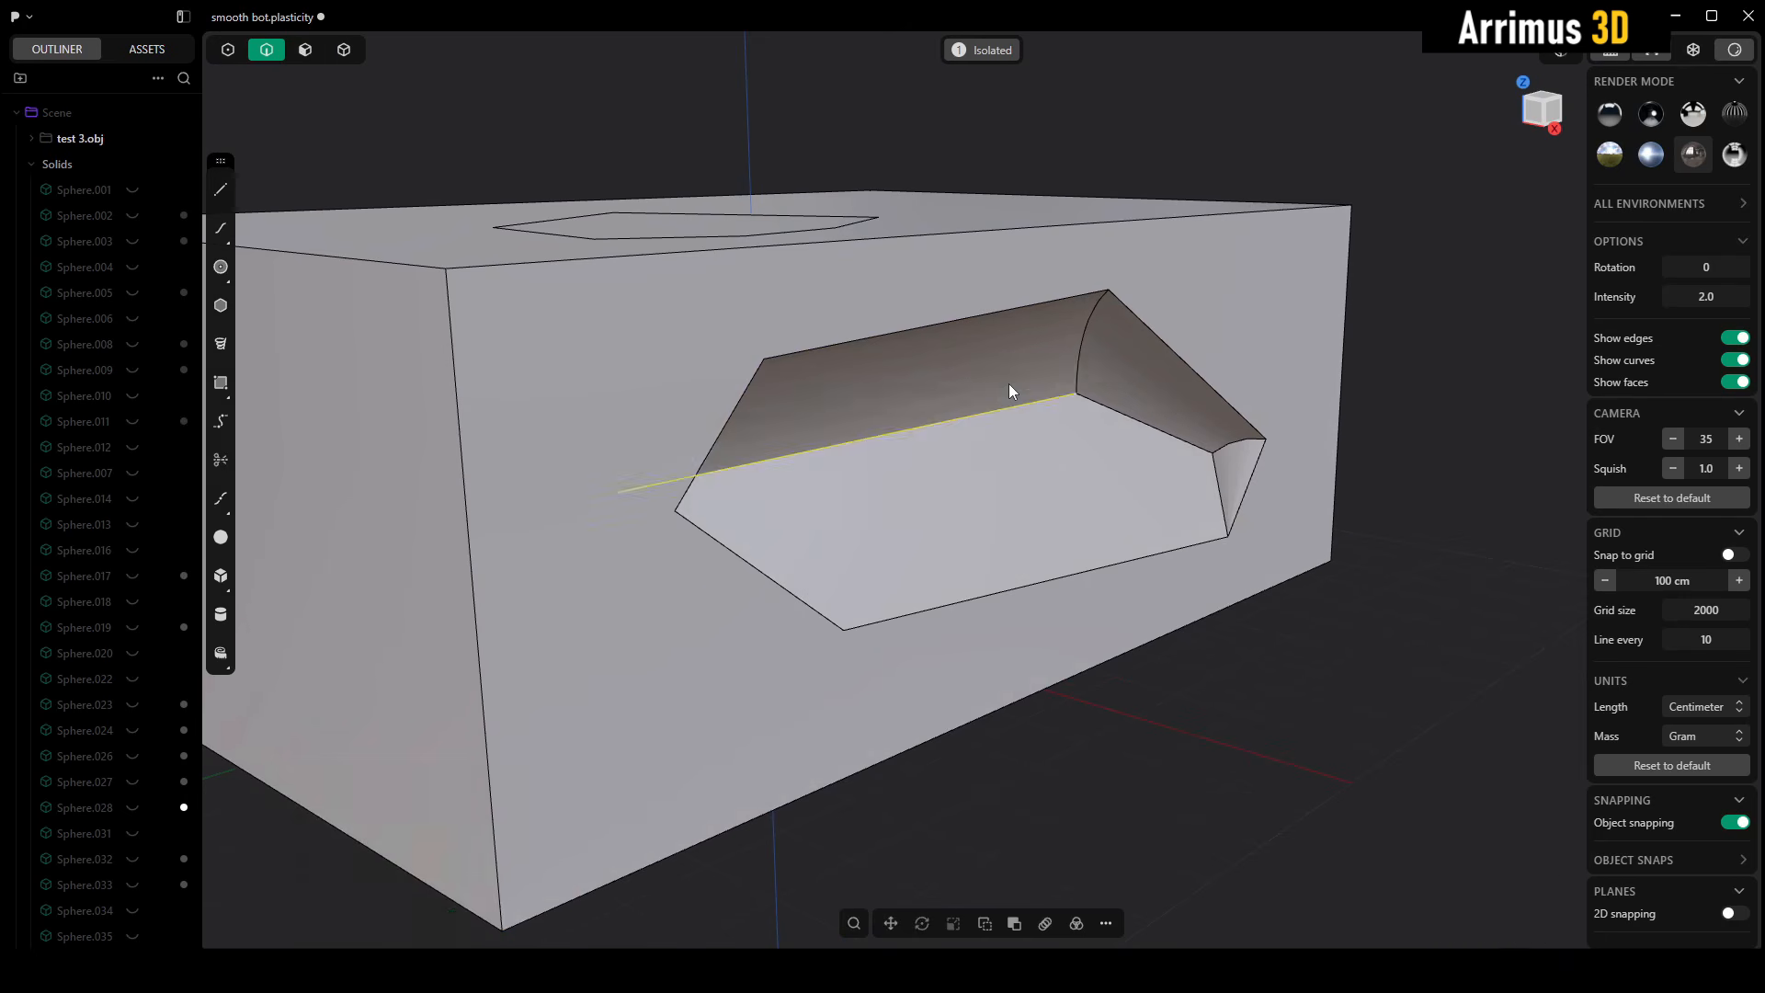
# - Try a chamfer of about 132 cm on the curved corner edge between the recess's upper and slanted walls
pyautogui.click(1079, 346)
pyautogui.press('b')
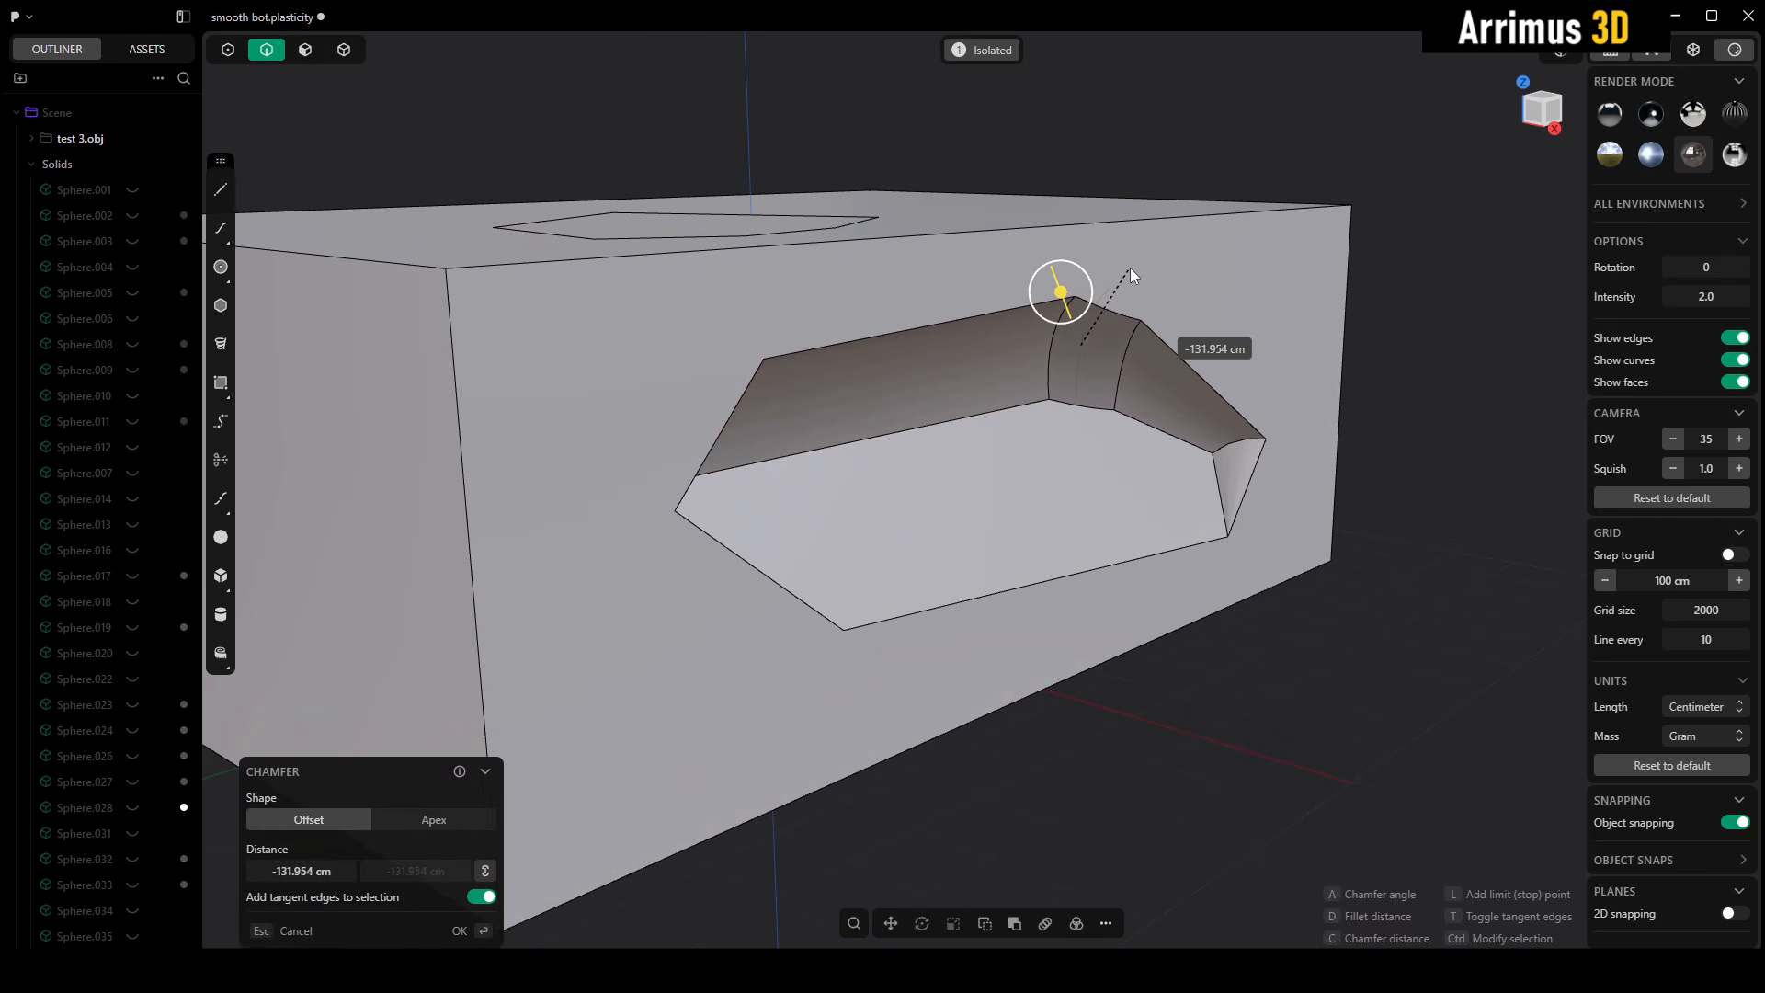
pyautogui.press('Escape')
pyautogui.click(1321, 693)
# - Delete the box with its imprinted shapes
pyautogui.moveTo(1321, 693); pyautogui.dragTo(1355, 726, button='middle')
pyautogui.scroll(-5, 1356, 727)
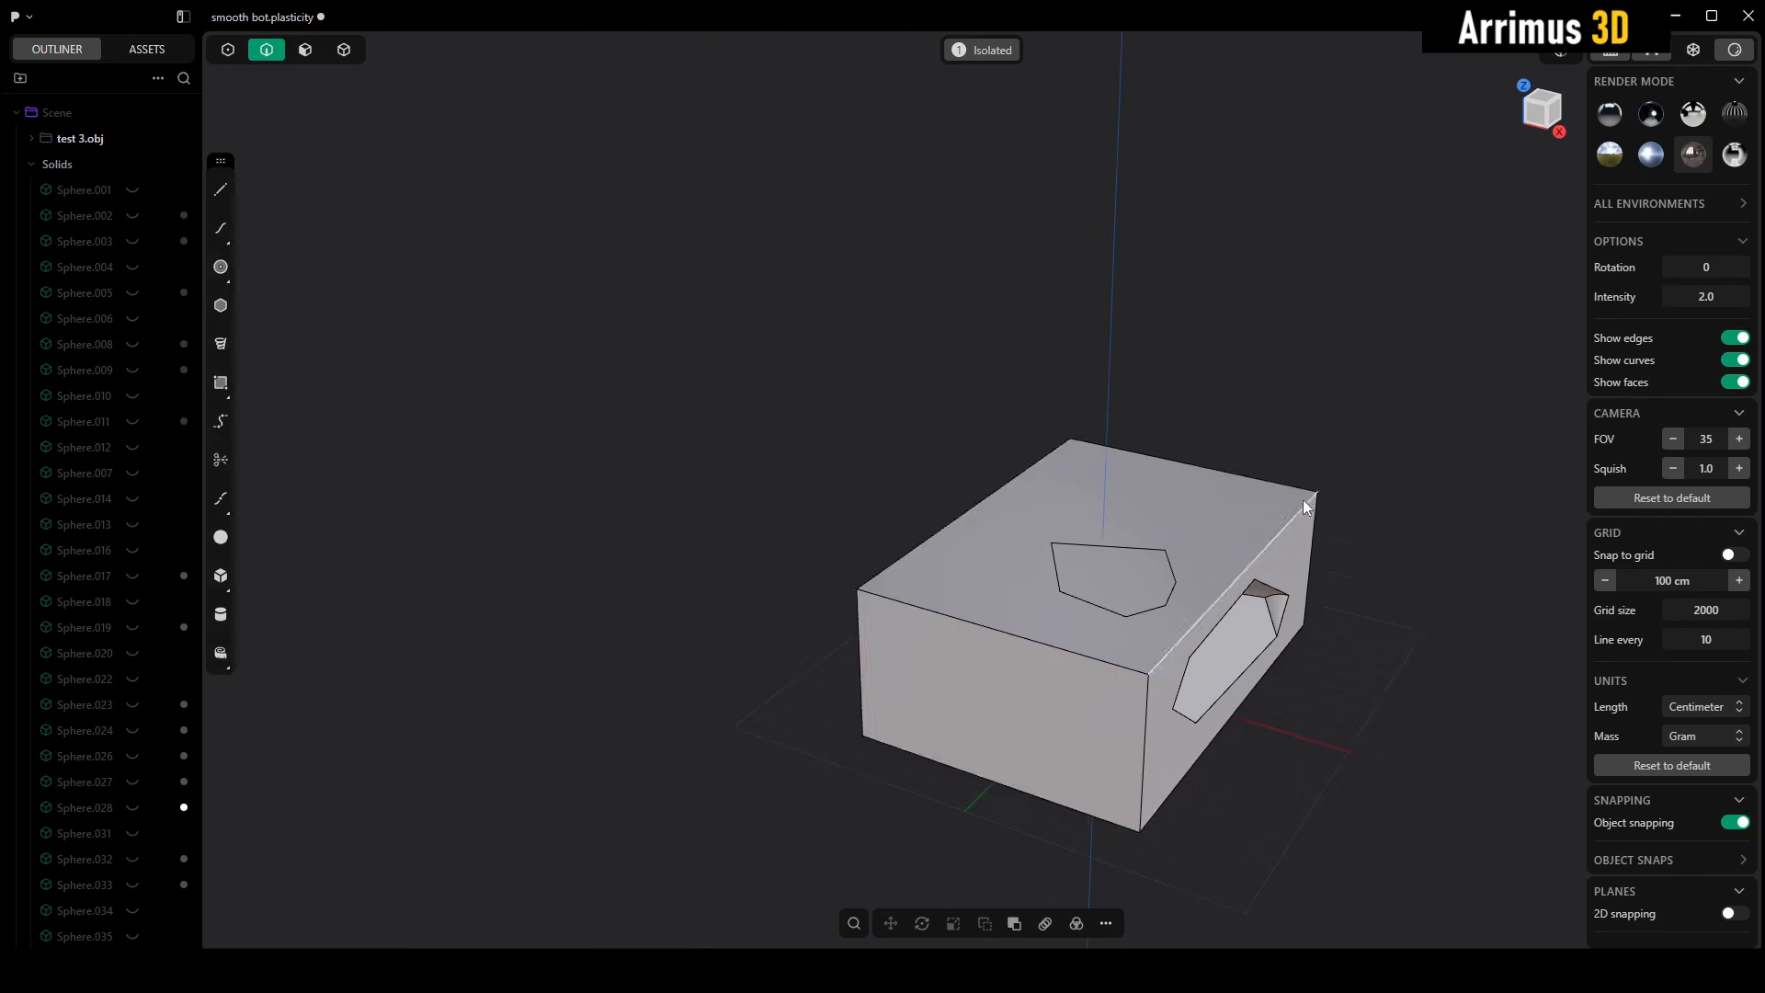
pyautogui.click(1157, 571)
pyautogui.press('Delete')
# - Create a sphere centred on the grid origin with a radius of about 1107 cm
pyautogui.keyDown('shift'); pyautogui.moveTo(1137, 651); pyautogui.dragTo(1072, 636, button='middle'); pyautogui.keyUp('shift')
pyautogui.hotkey('shift', 'c')
pyautogui.press('Escape')
pyautogui.hotkey('shift', 's')
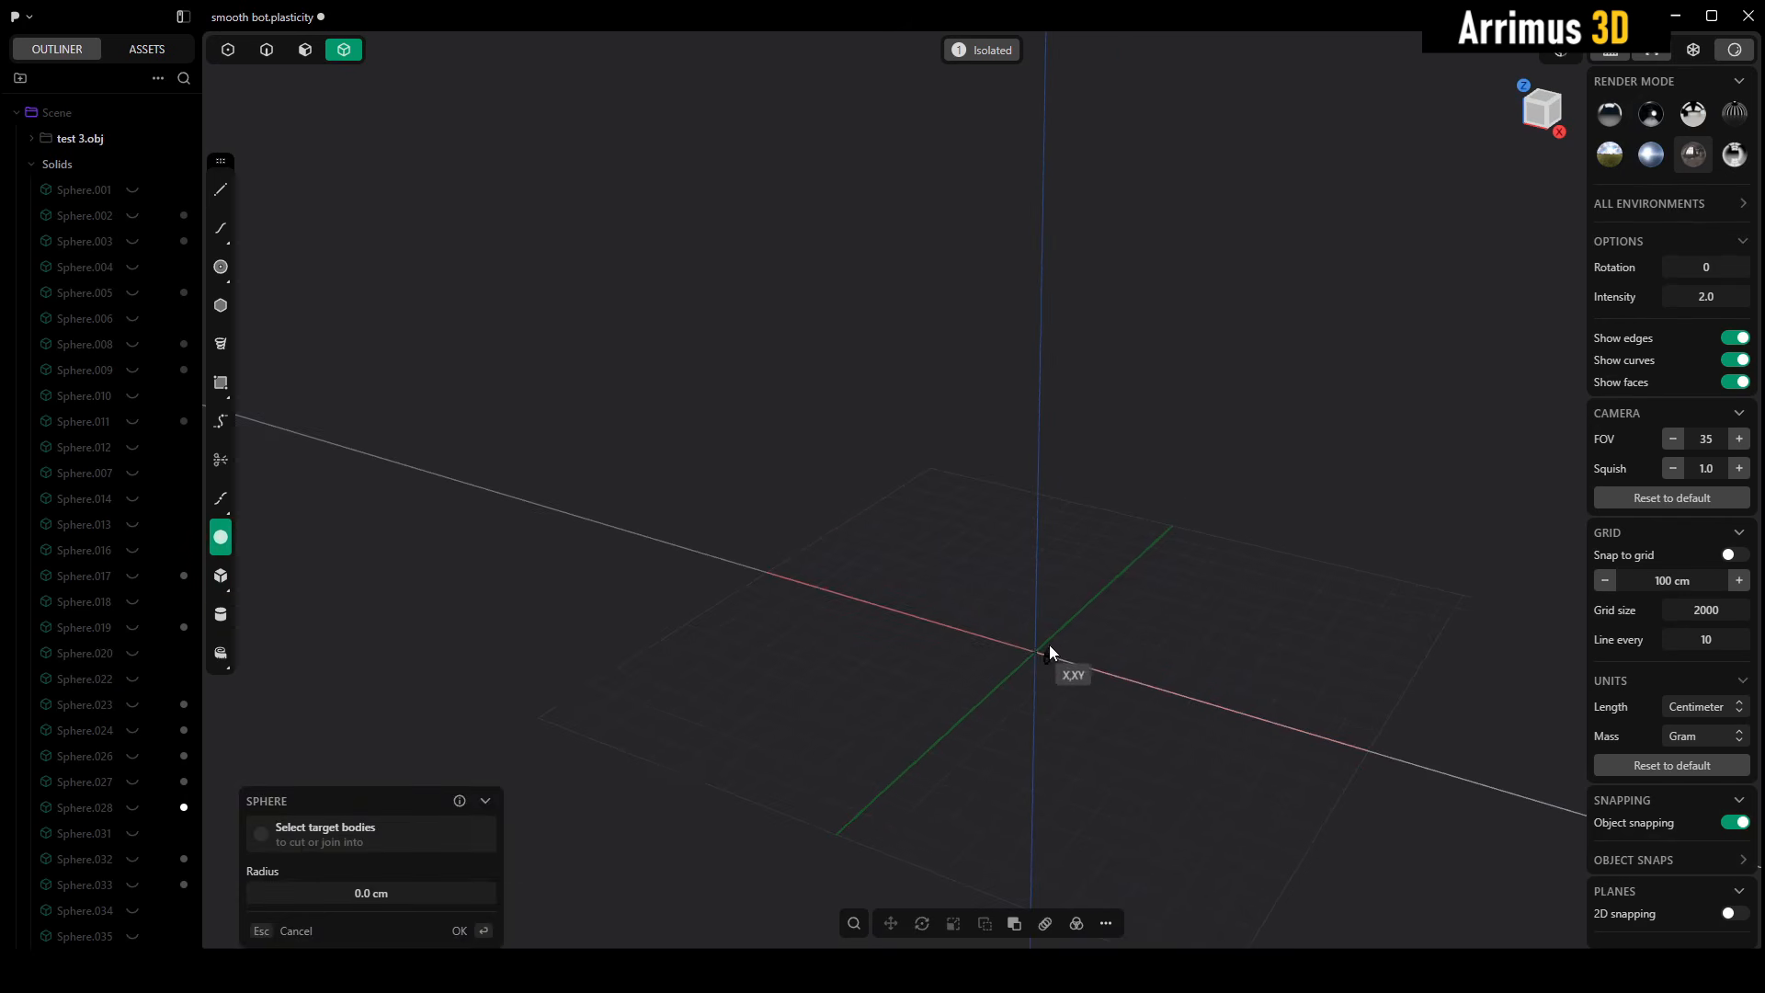
pyautogui.click(1046, 644)
pyautogui.click(1184, 512)
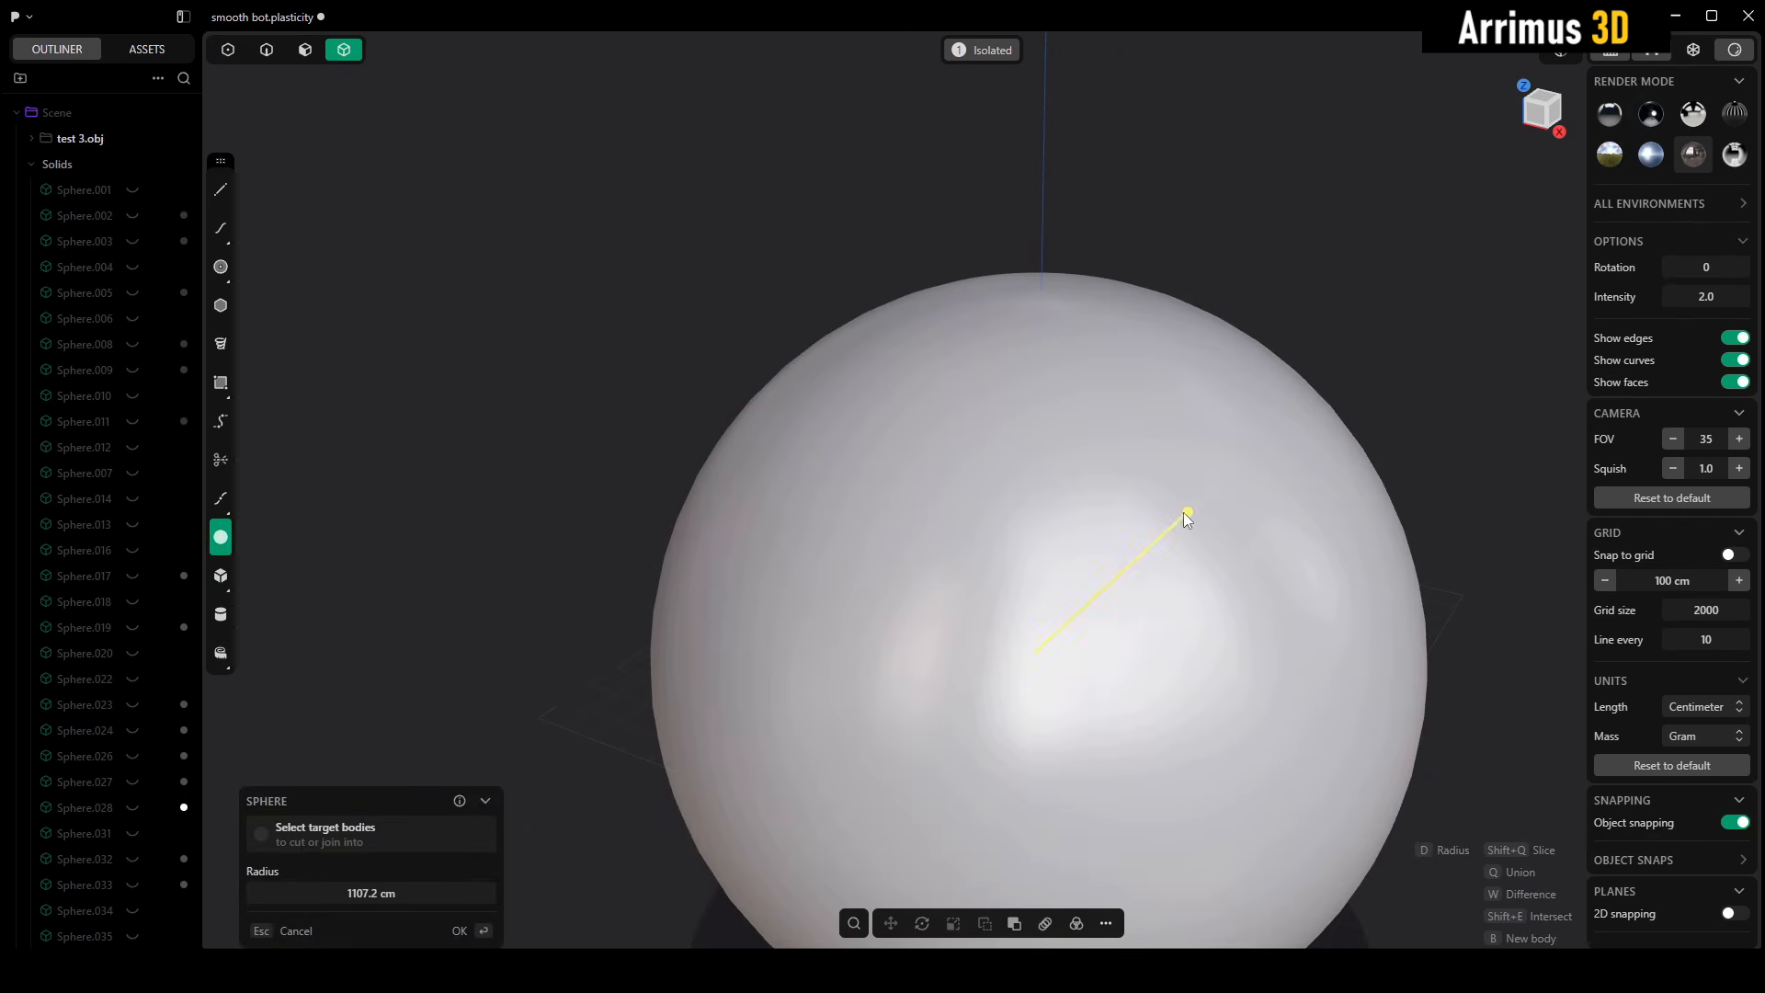
pyautogui.rightClick(1183, 512)
# - Imprint a closed six-sided outline onto the sphere's surface with the Line tool
pyautogui.keyDown('shift'); pyautogui.moveTo(1109, 564); pyautogui.dragTo(1009, 457, button='middle'); pyautogui.keyUp('shift')
pyautogui.press('l')
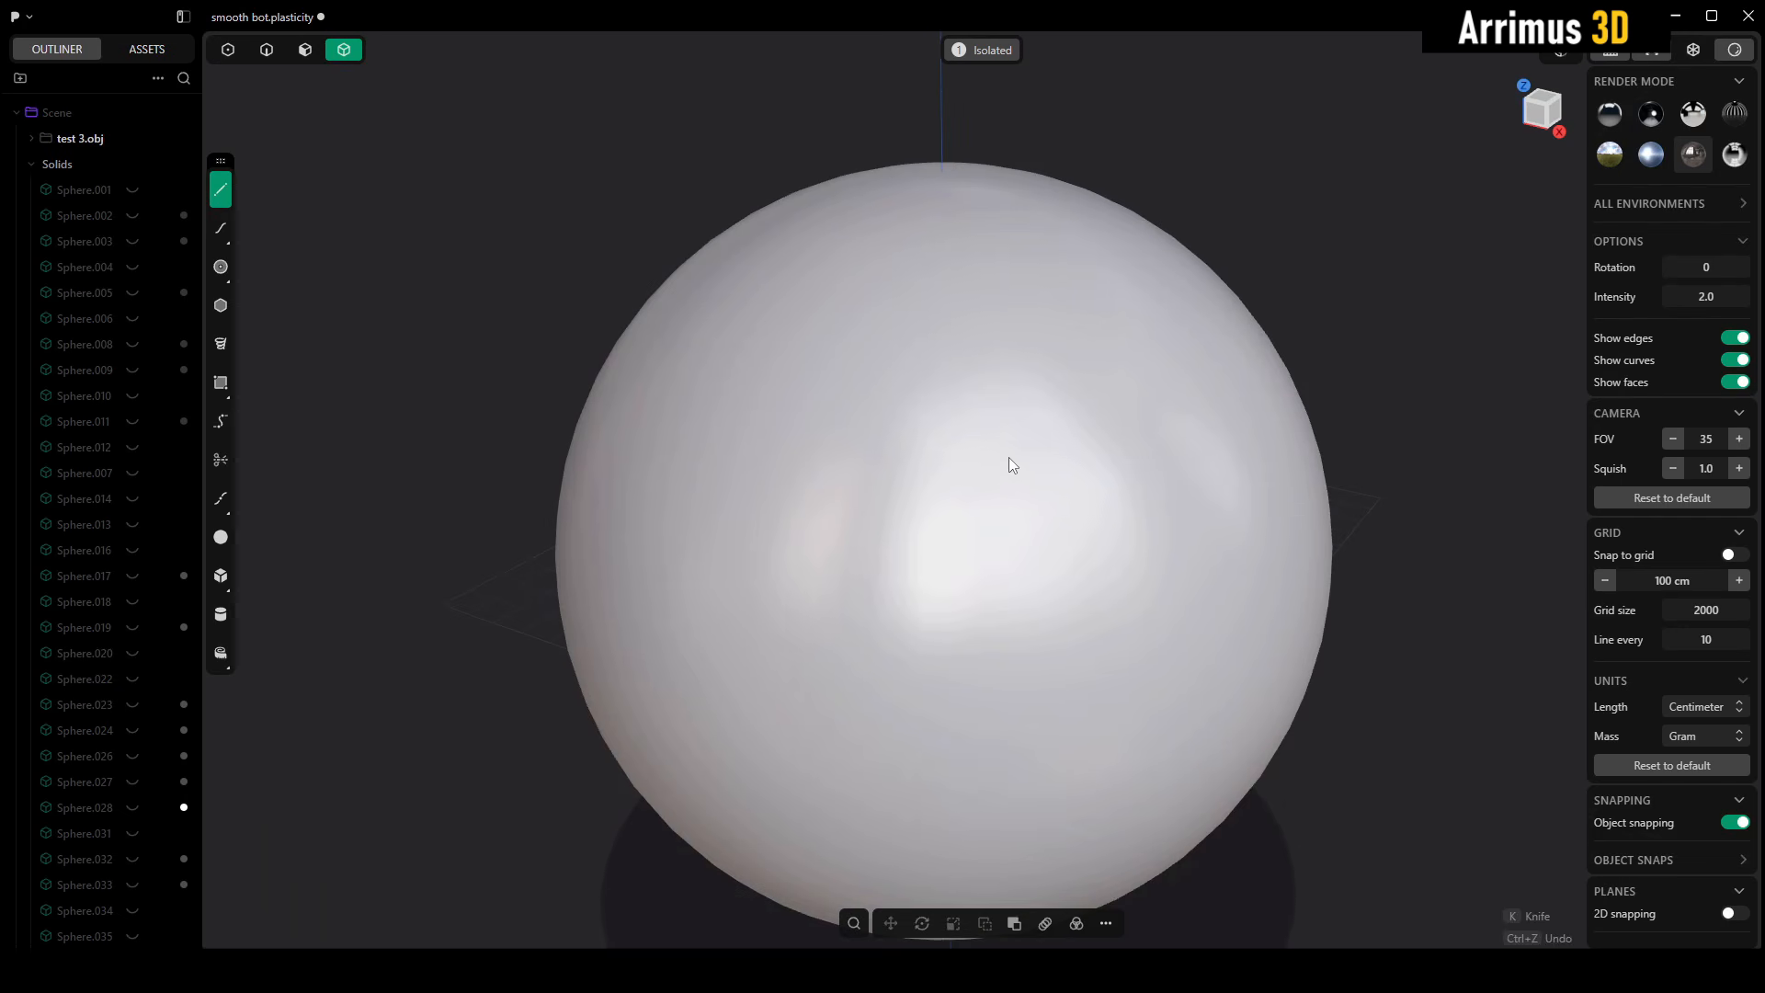
pyautogui.click(1083, 326)
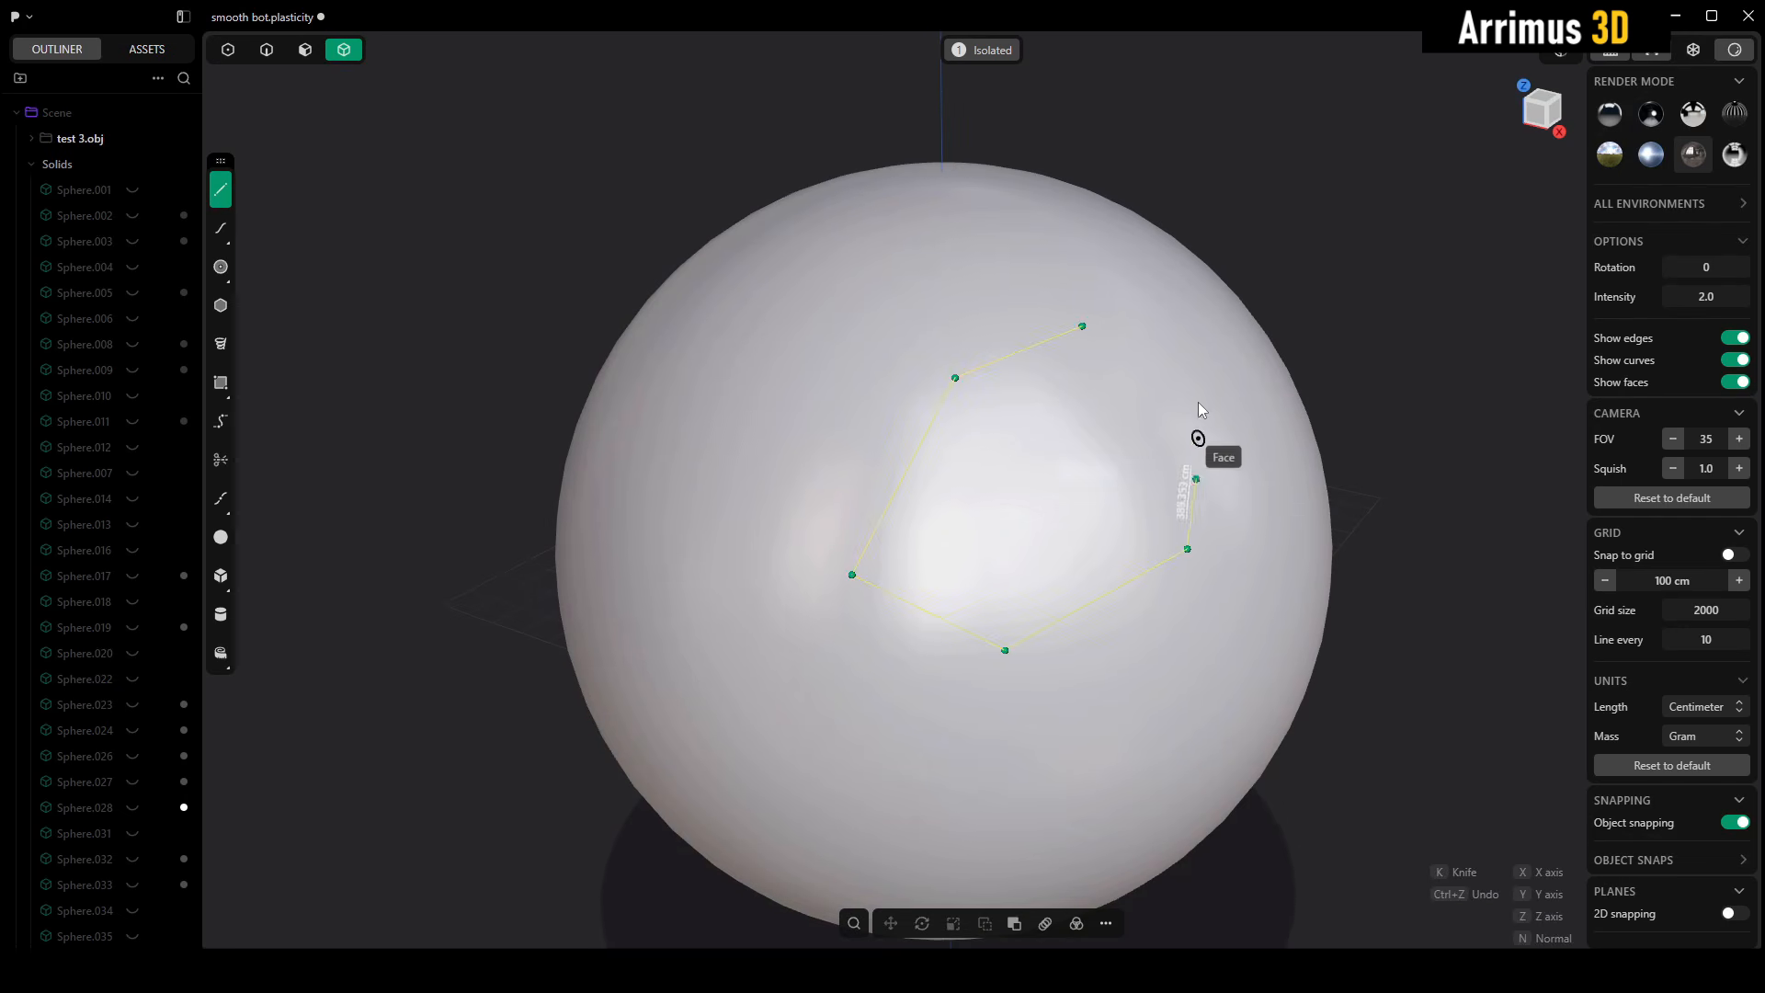
pyautogui.click(1094, 327)
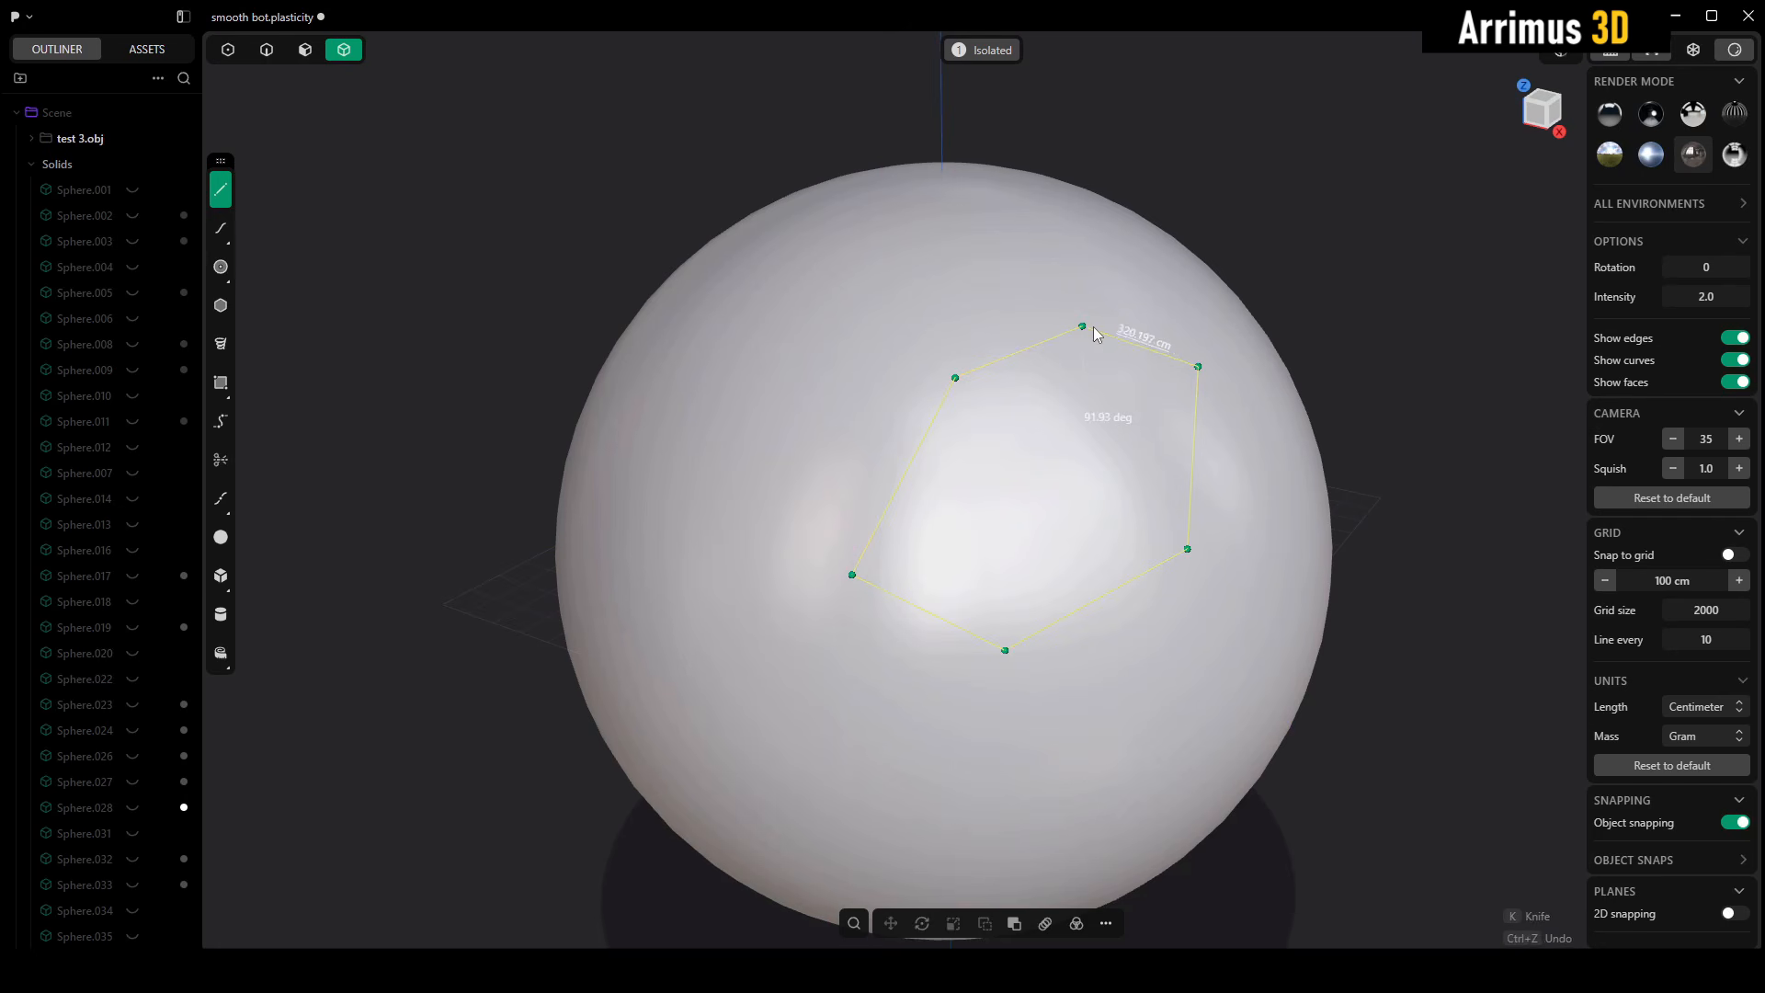
pyautogui.scroll(5, 1270, 318)
pyautogui.rightClick(1200, 423)
# - Try to rotate the six-sided region of the sphere about its lower edge
pyautogui.press('3')
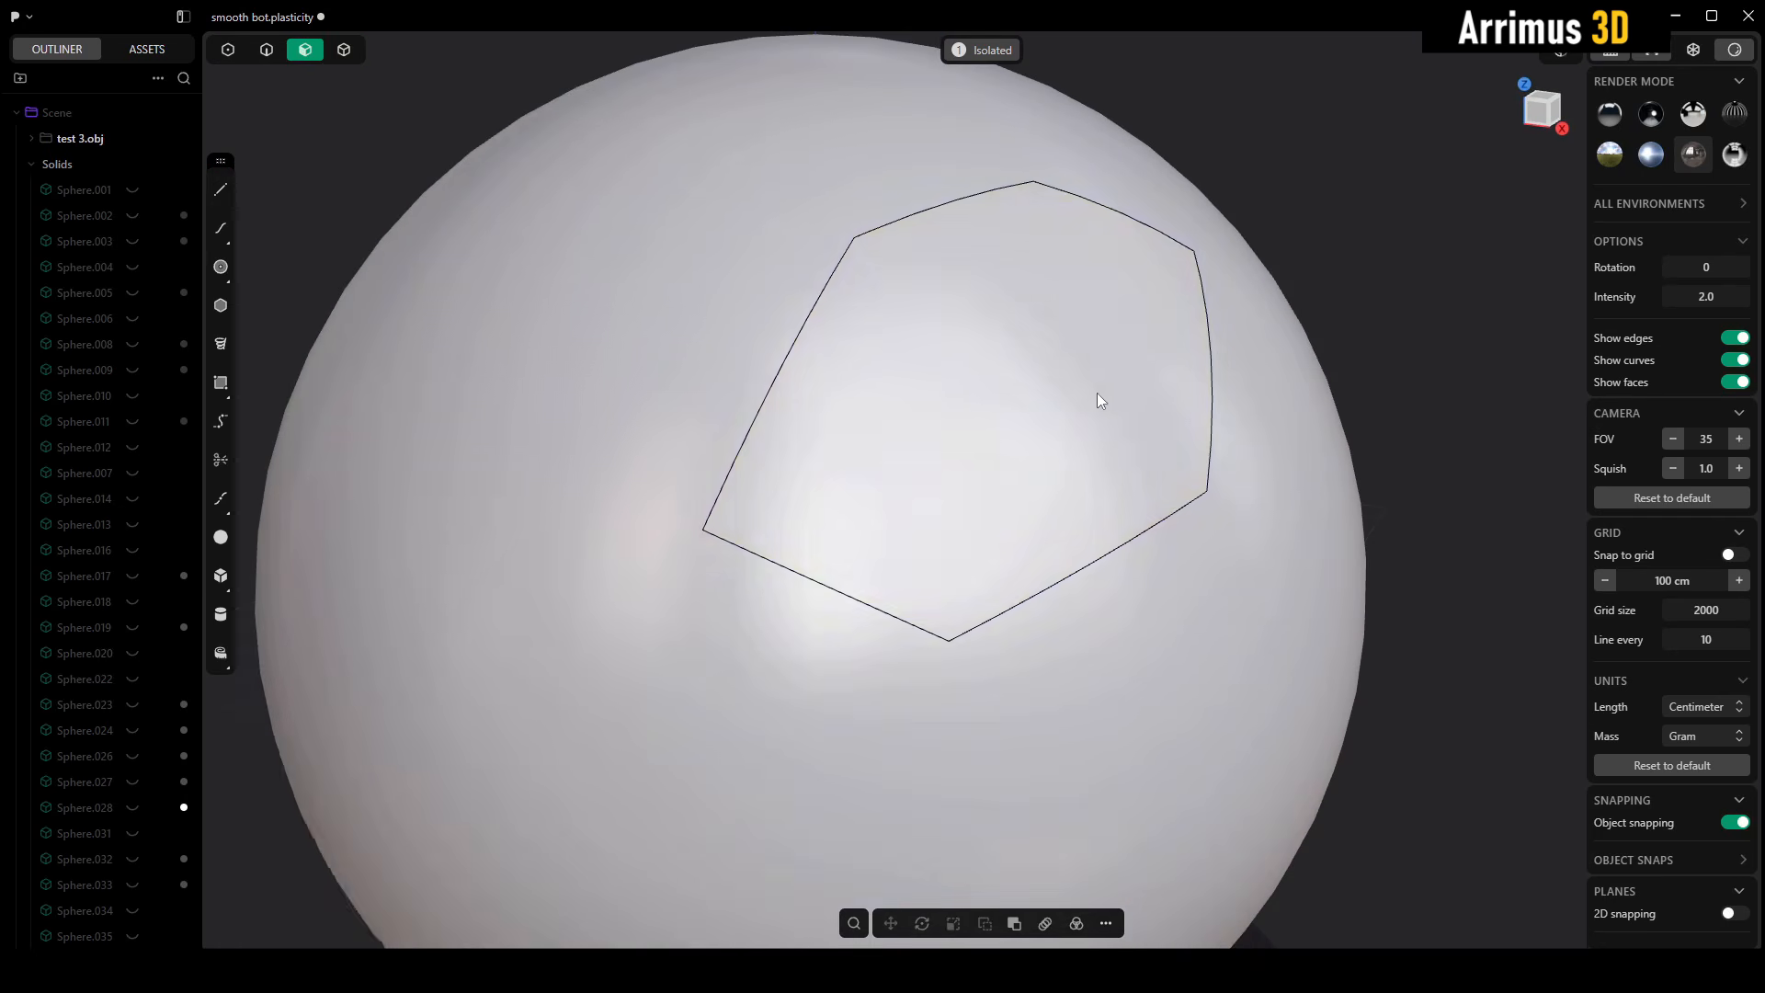
pyautogui.click(1096, 394)
pyautogui.press('r')
pyautogui.scroll(3, 1106, 406)
pyautogui.press('v')
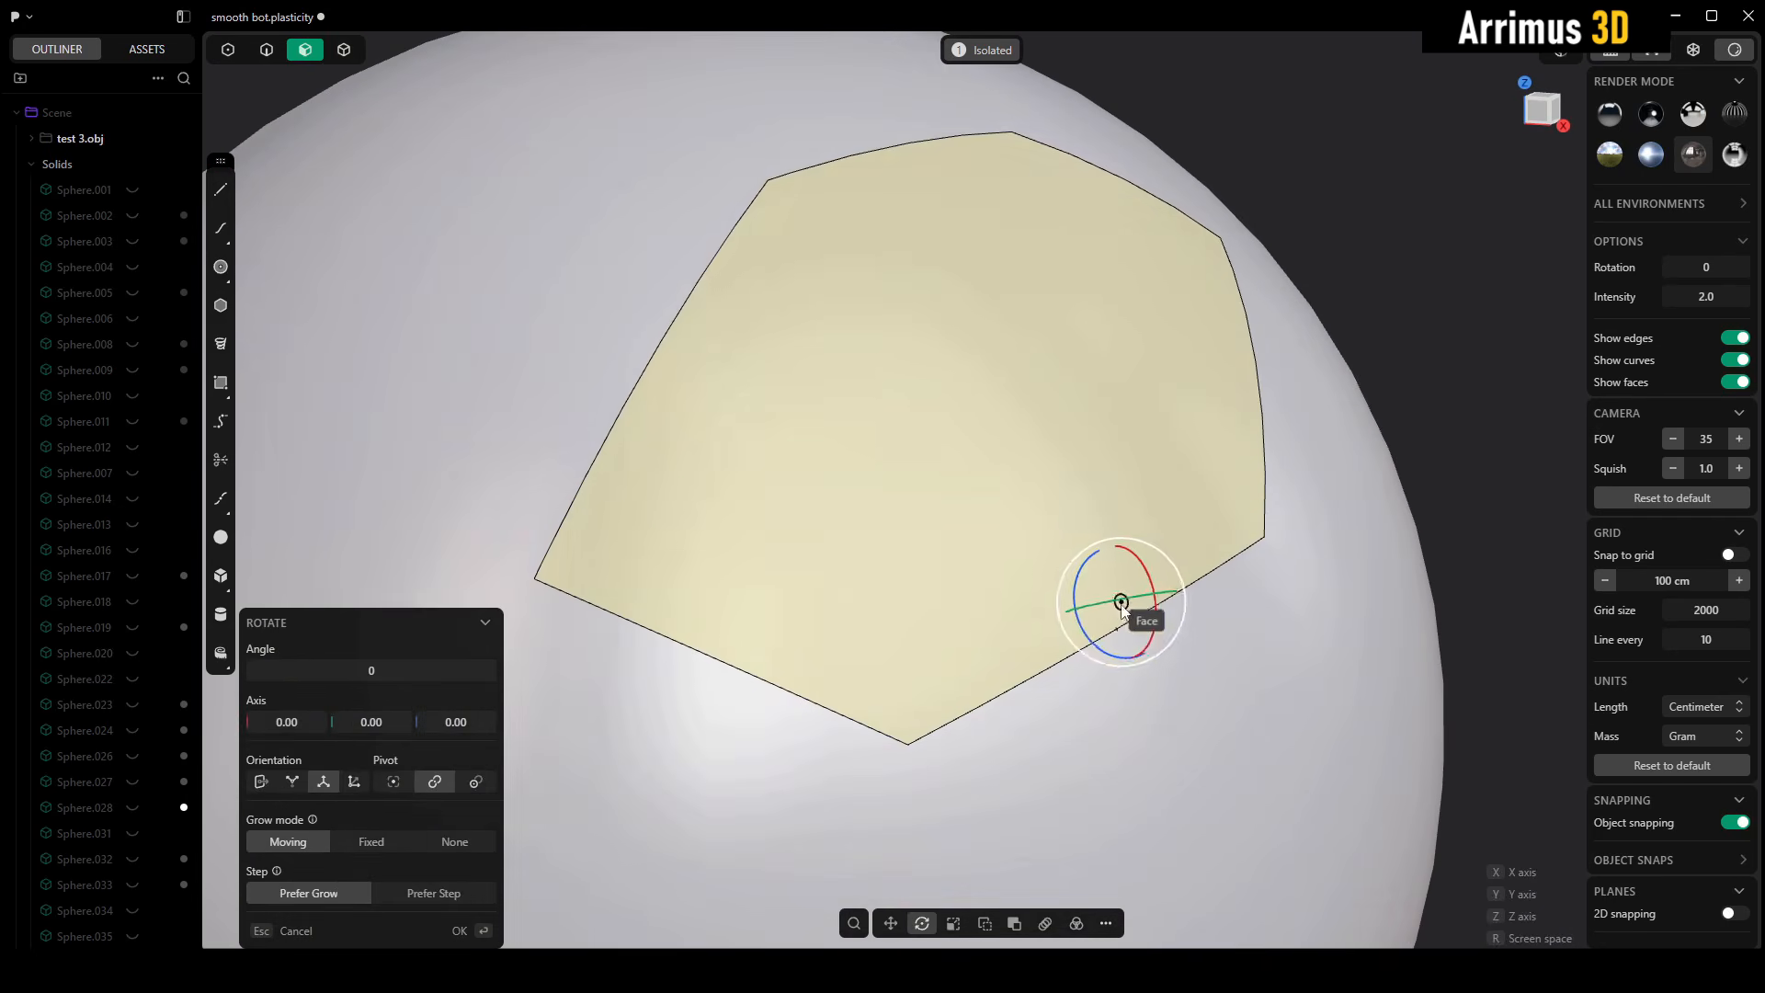
pyautogui.click(1133, 617)
pyautogui.press('z')
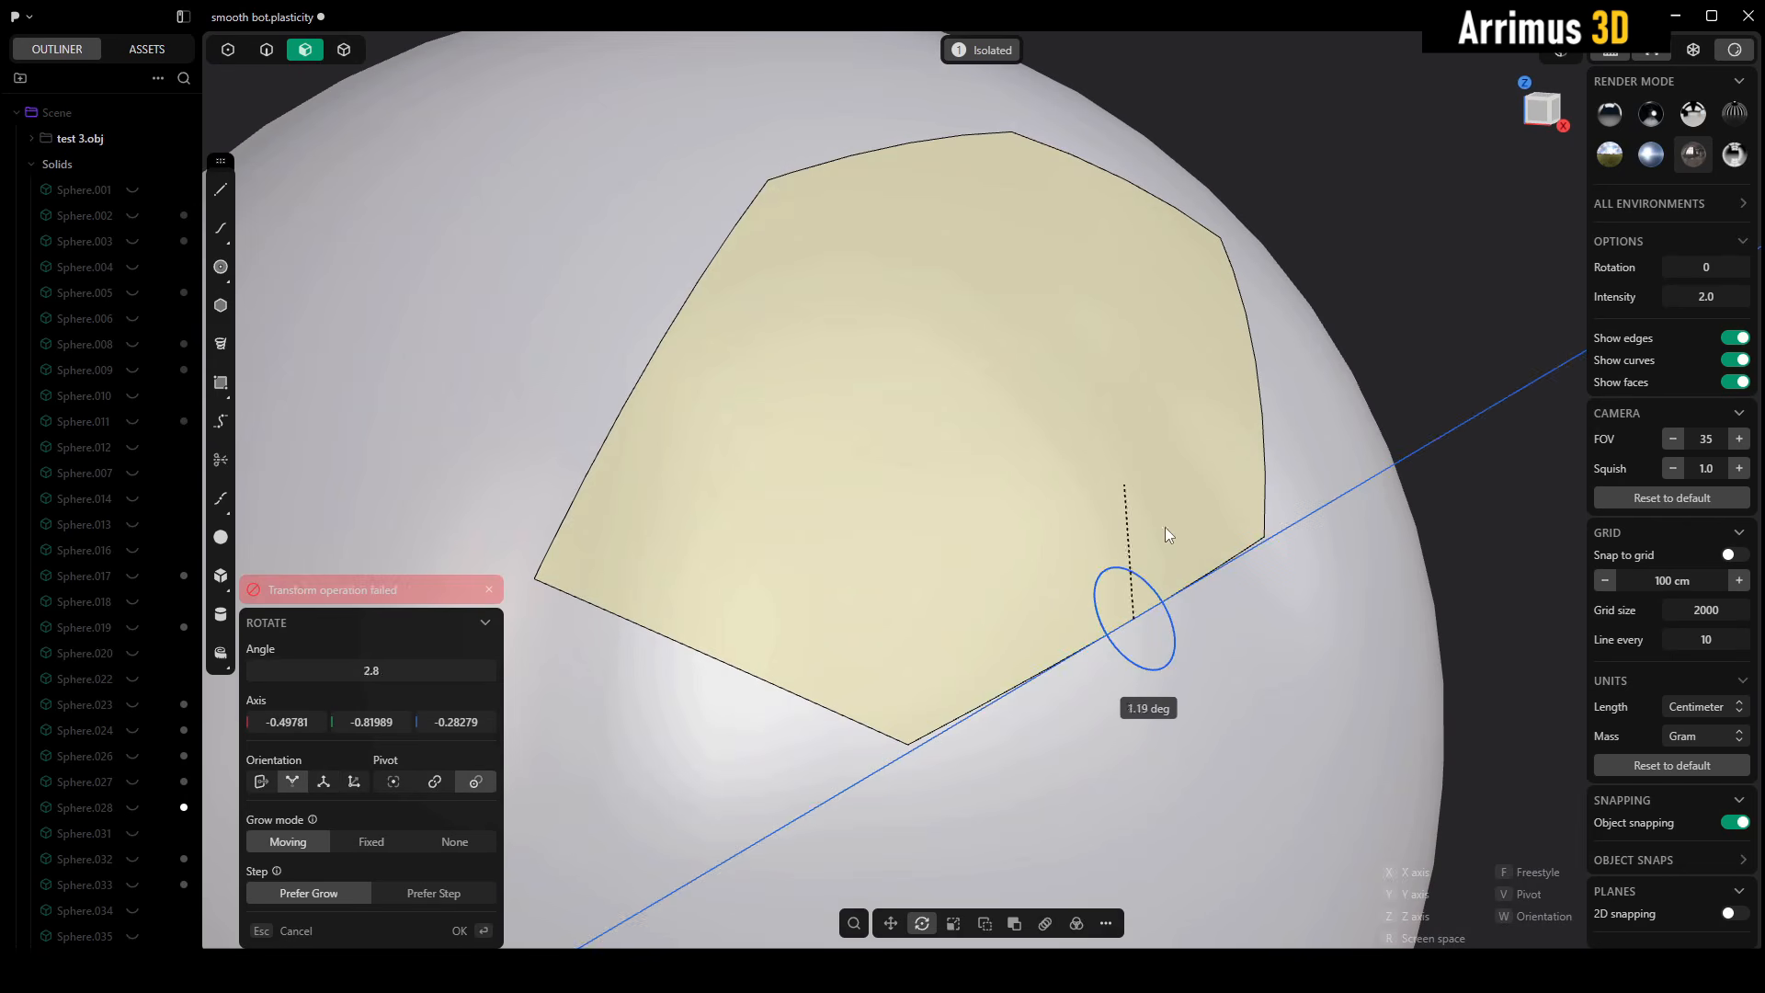
pyautogui.press('Escape')
# - Extrude the six-sided region about 61 cm into the sphere with a taper of about 45 degrees
pyautogui.moveTo(1177, 466); pyautogui.dragTo(1005, 457, button='middle')
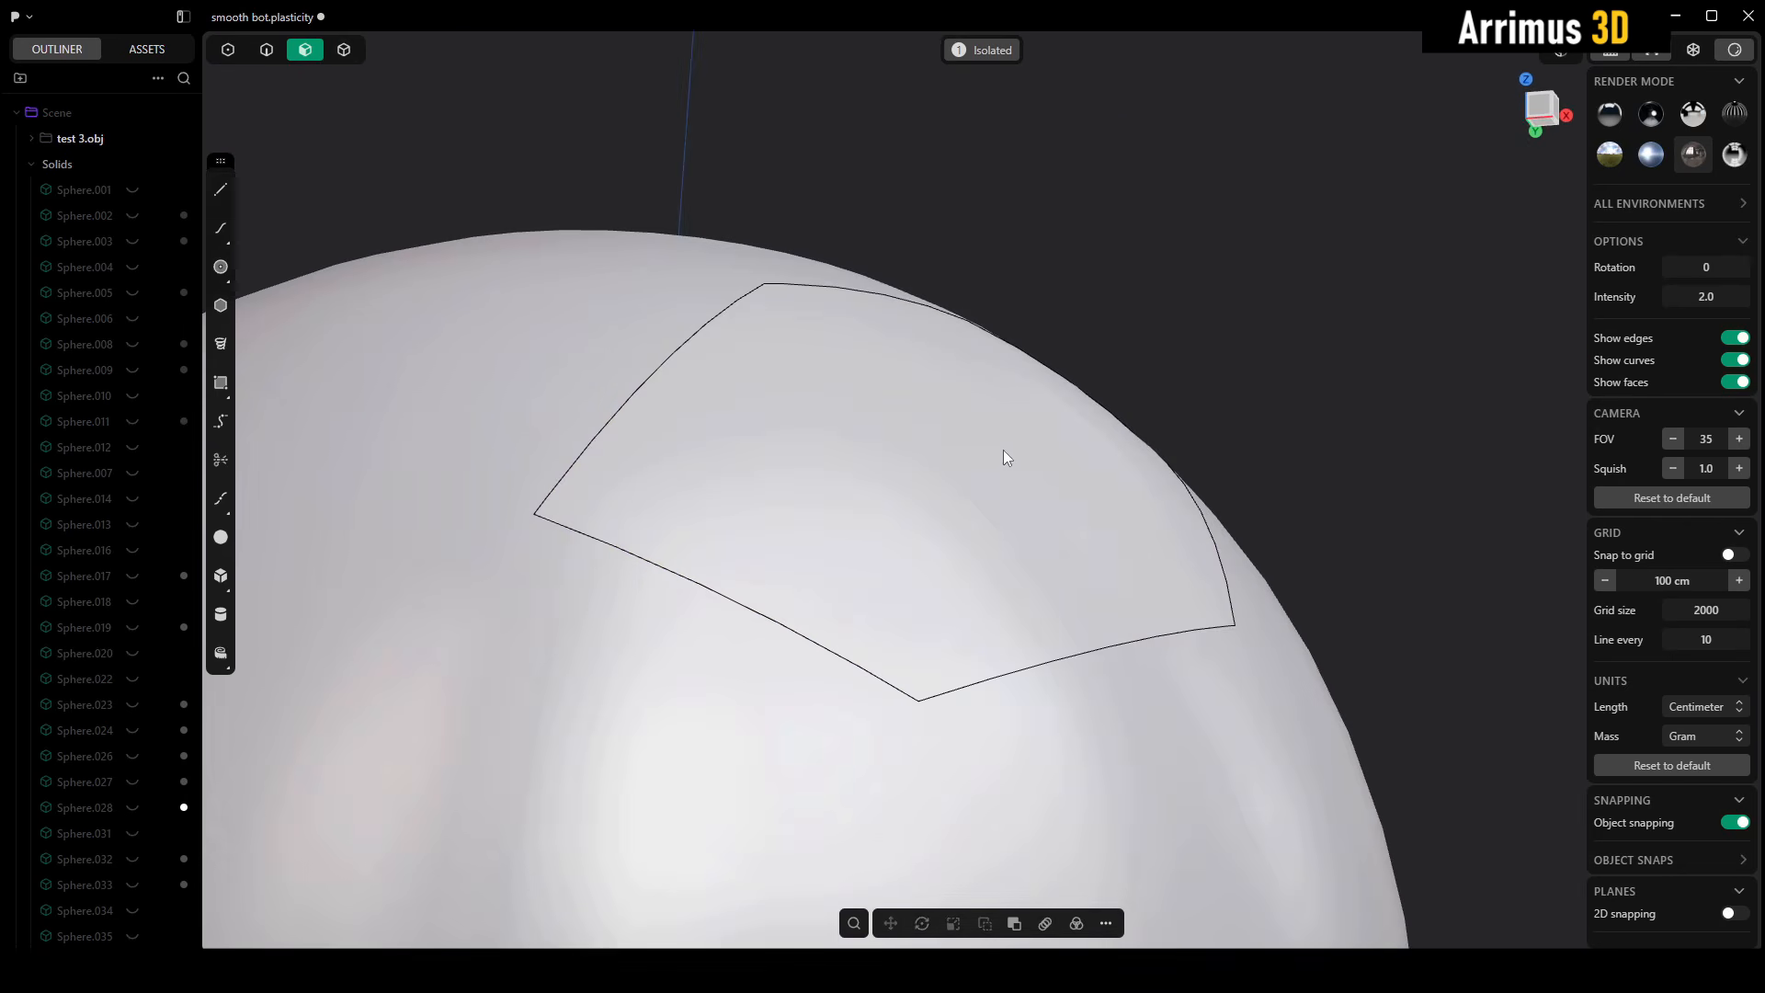
pyautogui.click(975, 436)
pyautogui.press('e')
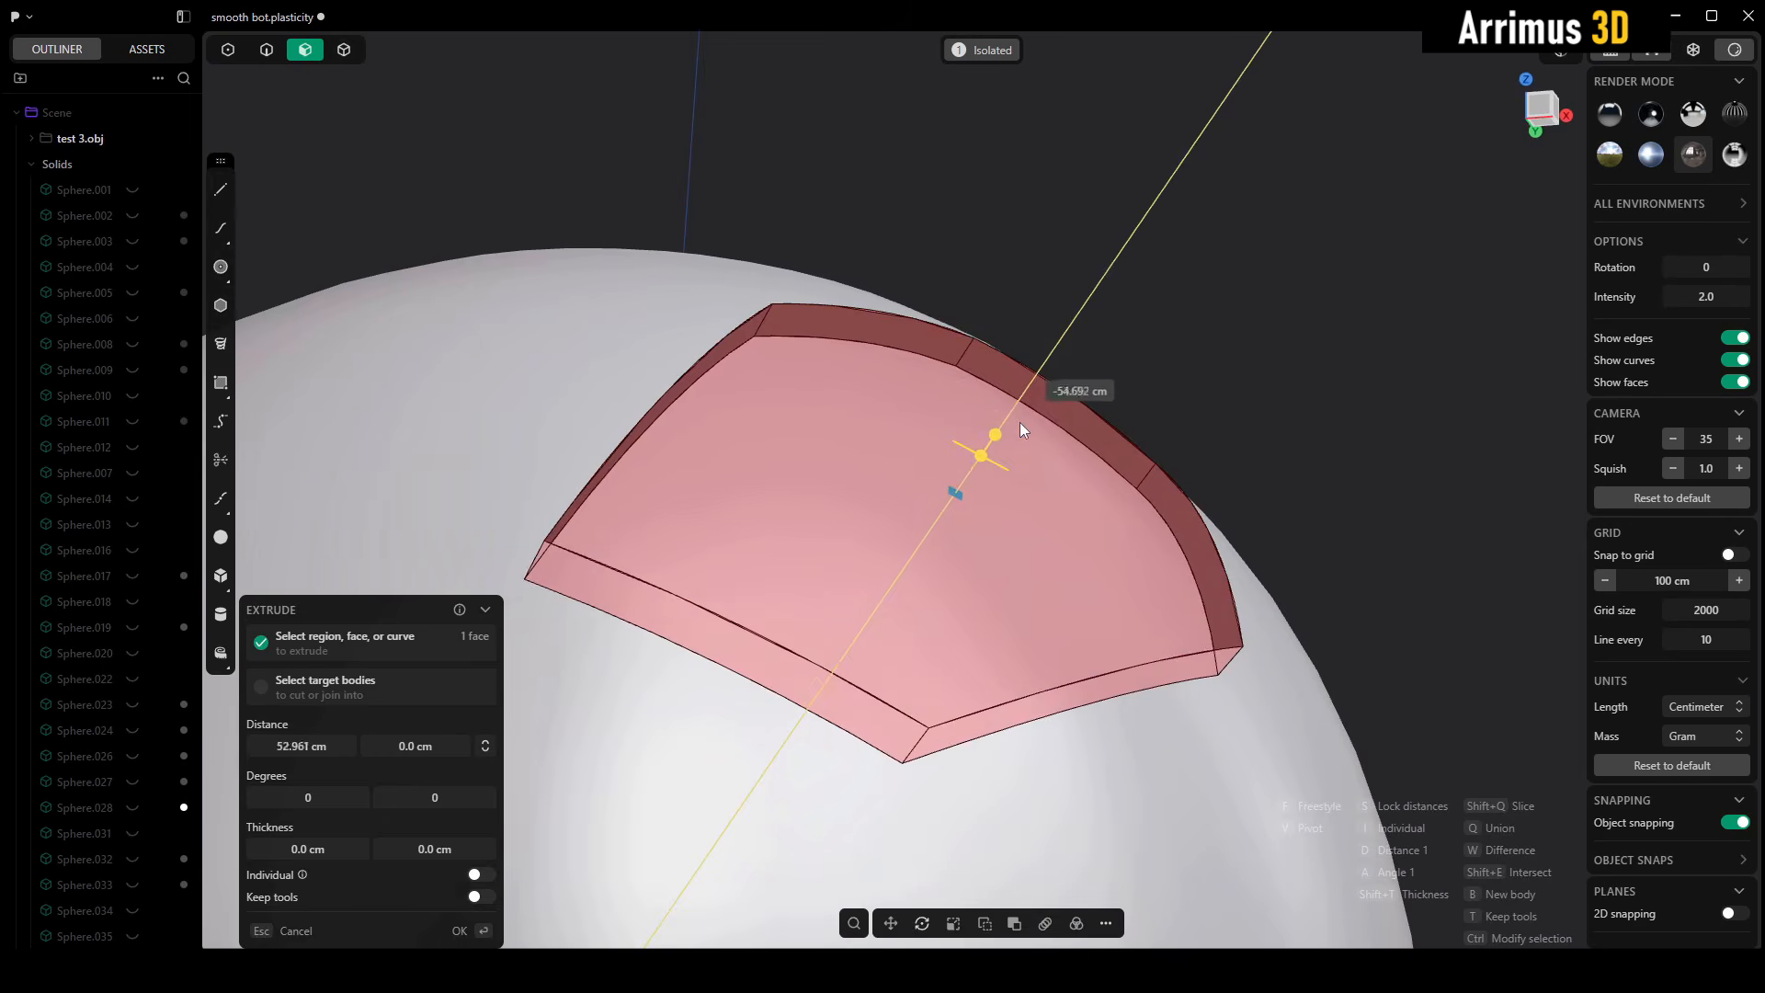
pyautogui.click(1018, 424)
pyautogui.moveTo(1131, 289); pyautogui.dragTo(1107, 321, button='middle')
pyautogui.press('a')
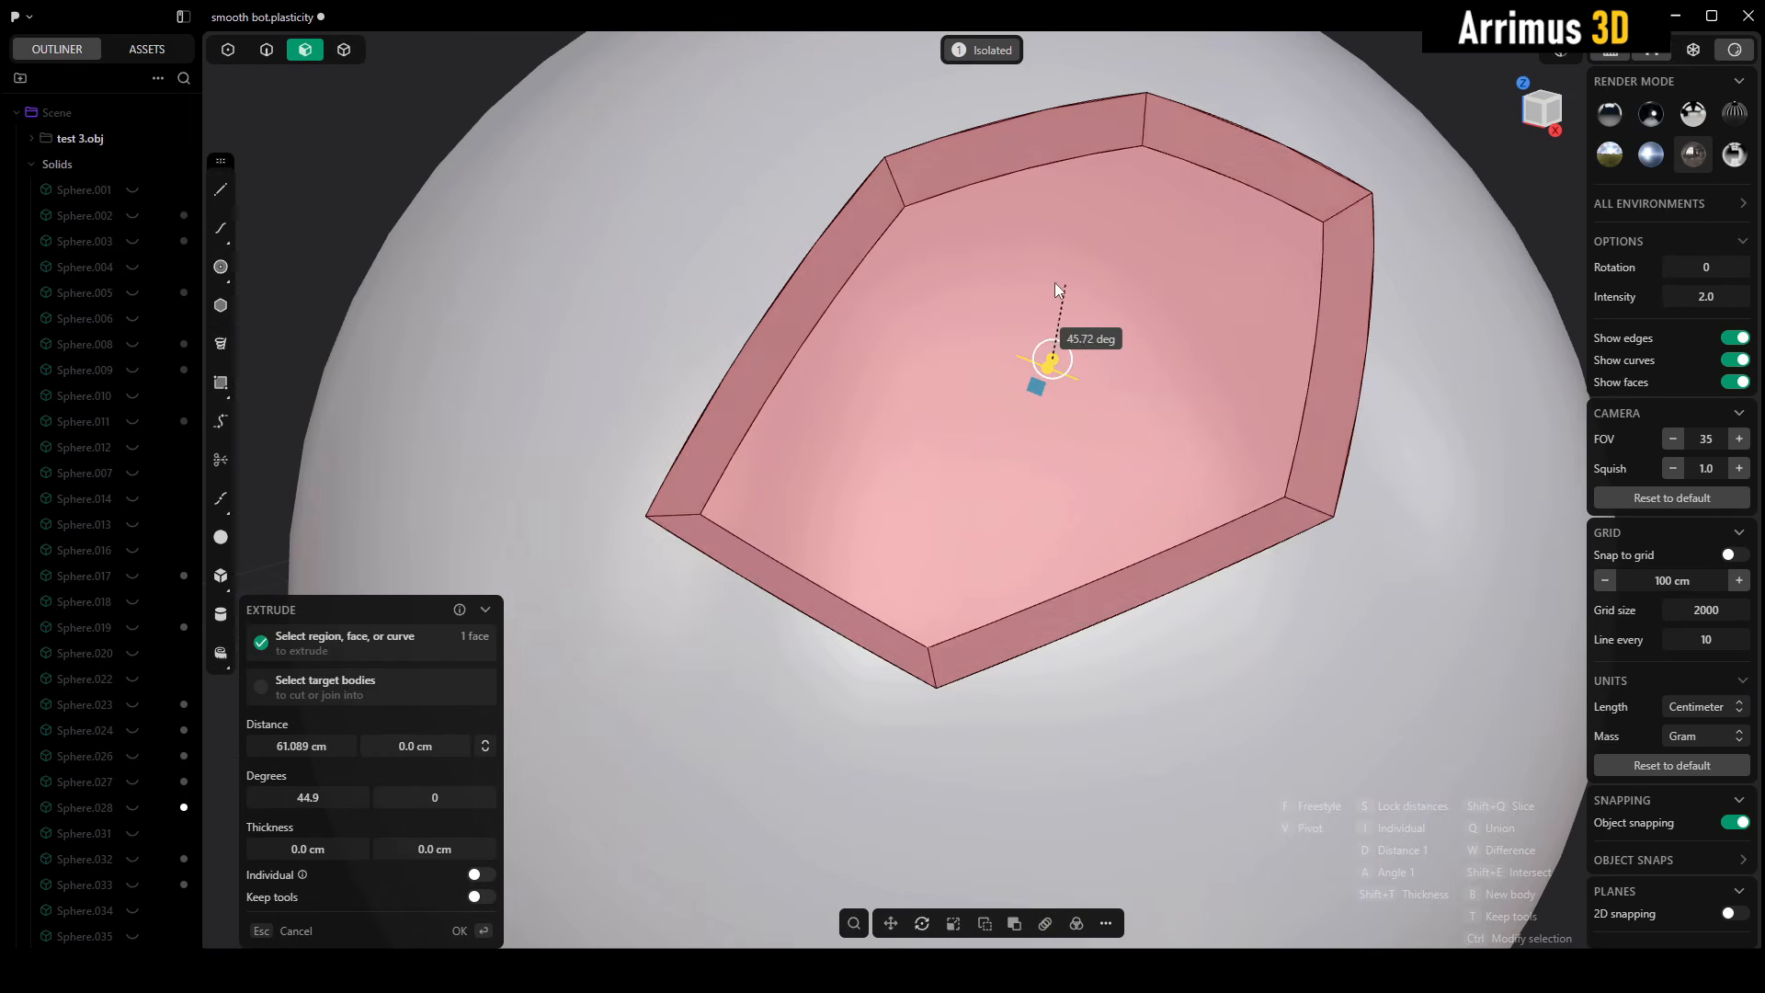
pyautogui.click(1014, 284)
pyautogui.rightClick(1014, 280)
# - Rotate the short upper wall of the sphere's recess about its outer edge
pyautogui.moveTo(1013, 279); pyautogui.dragTo(1021, 394, button='middle')
pyautogui.click(1178, 318)
pyautogui.press('r')
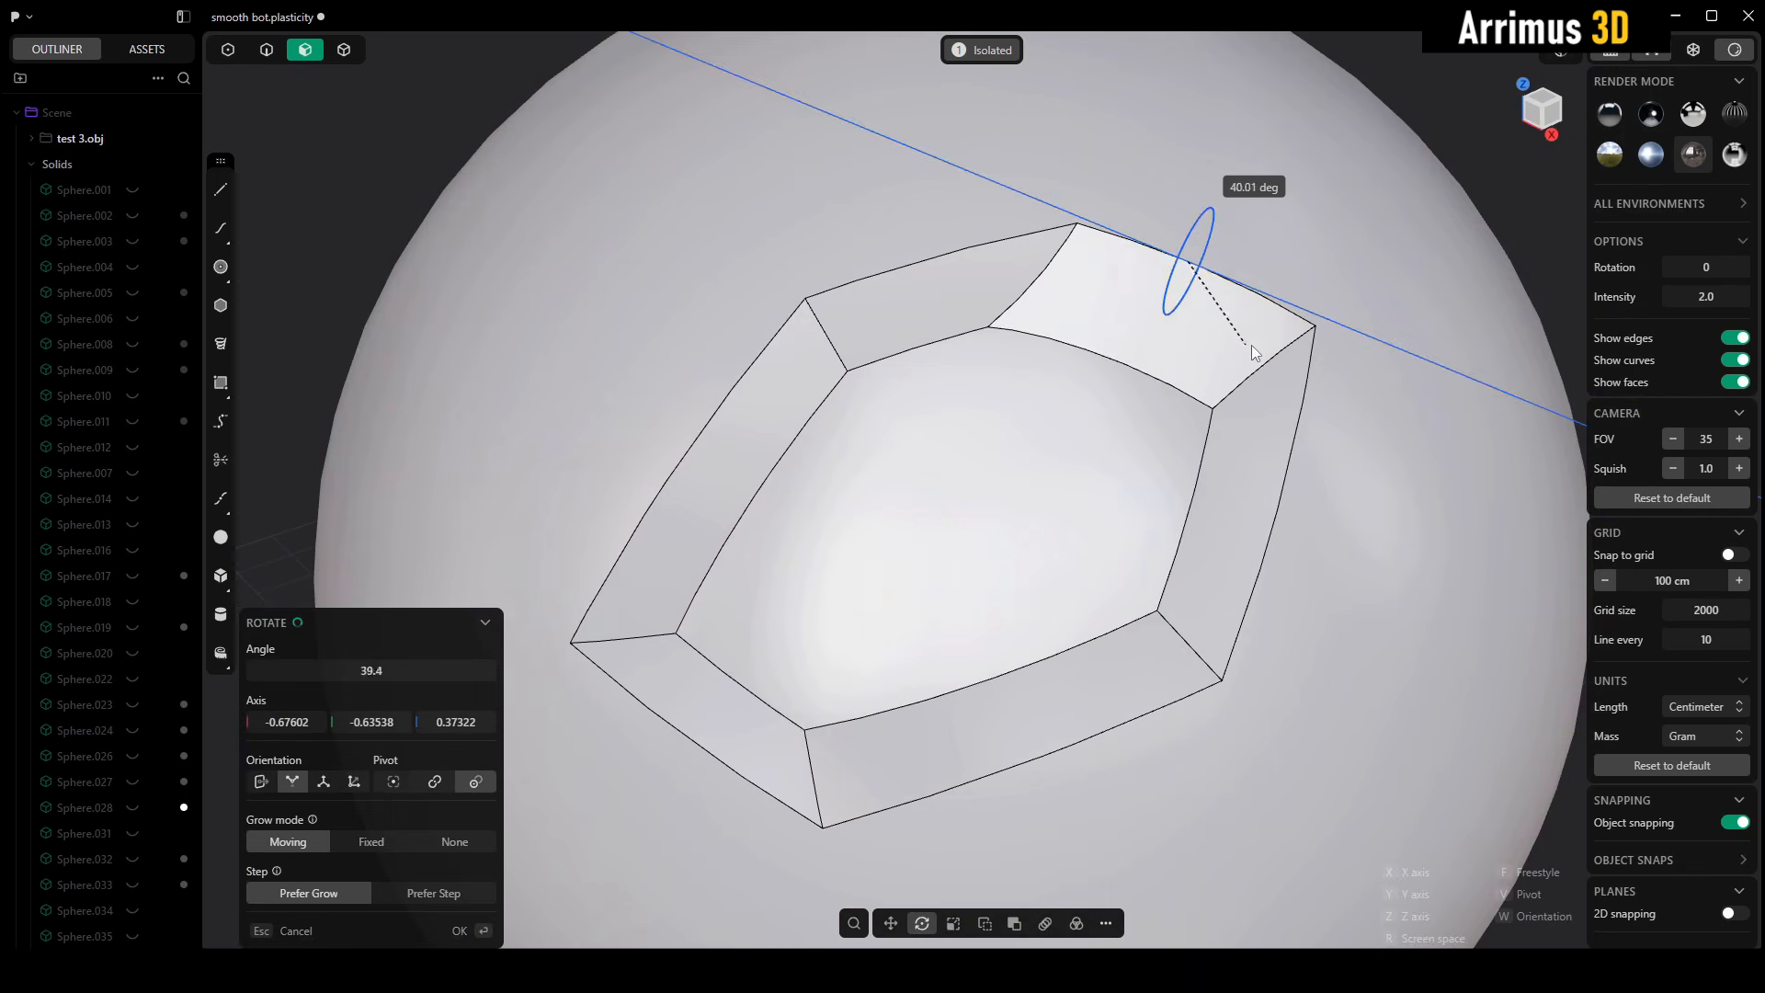
pyautogui.click(957, 407)
pyautogui.rightClick(956, 406)
# - Fillet the six corner edges between the walls of the sphere's recess by about 113 cm
pyautogui.moveTo(997, 459); pyautogui.dragTo(1066, 353, button='middle')
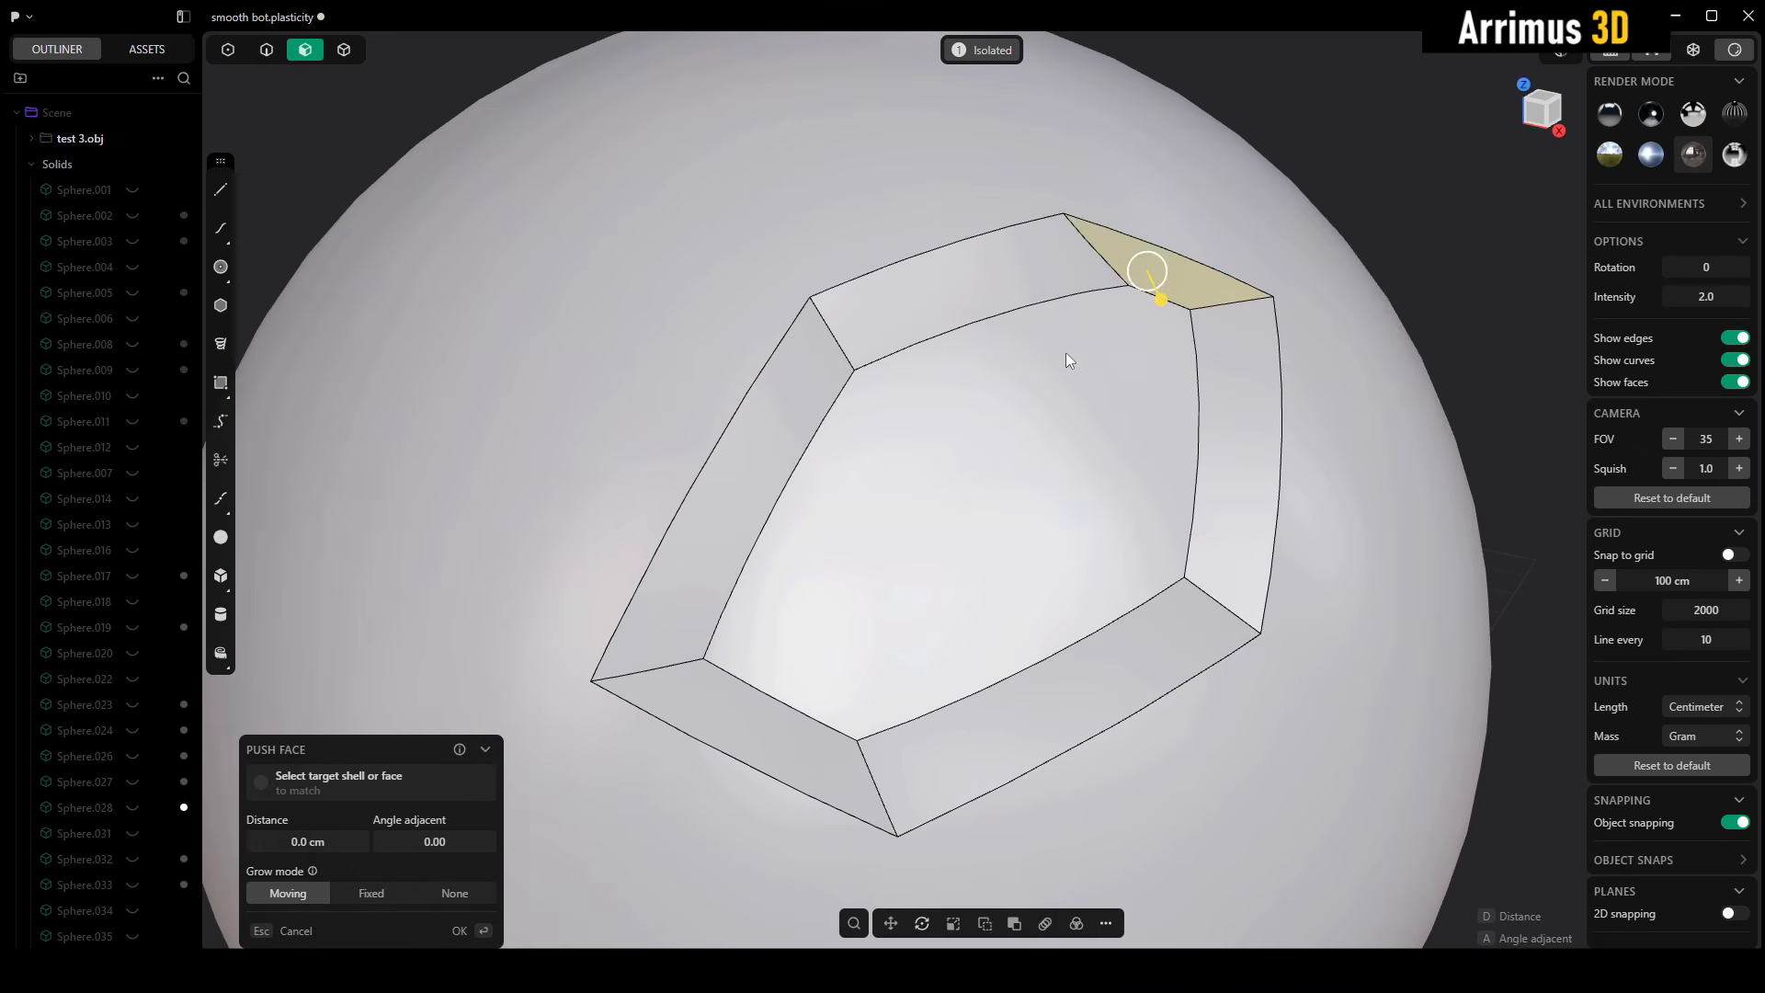
pyautogui.click(1099, 260)
pyautogui.click(847, 360)
pyautogui.click(696, 663)
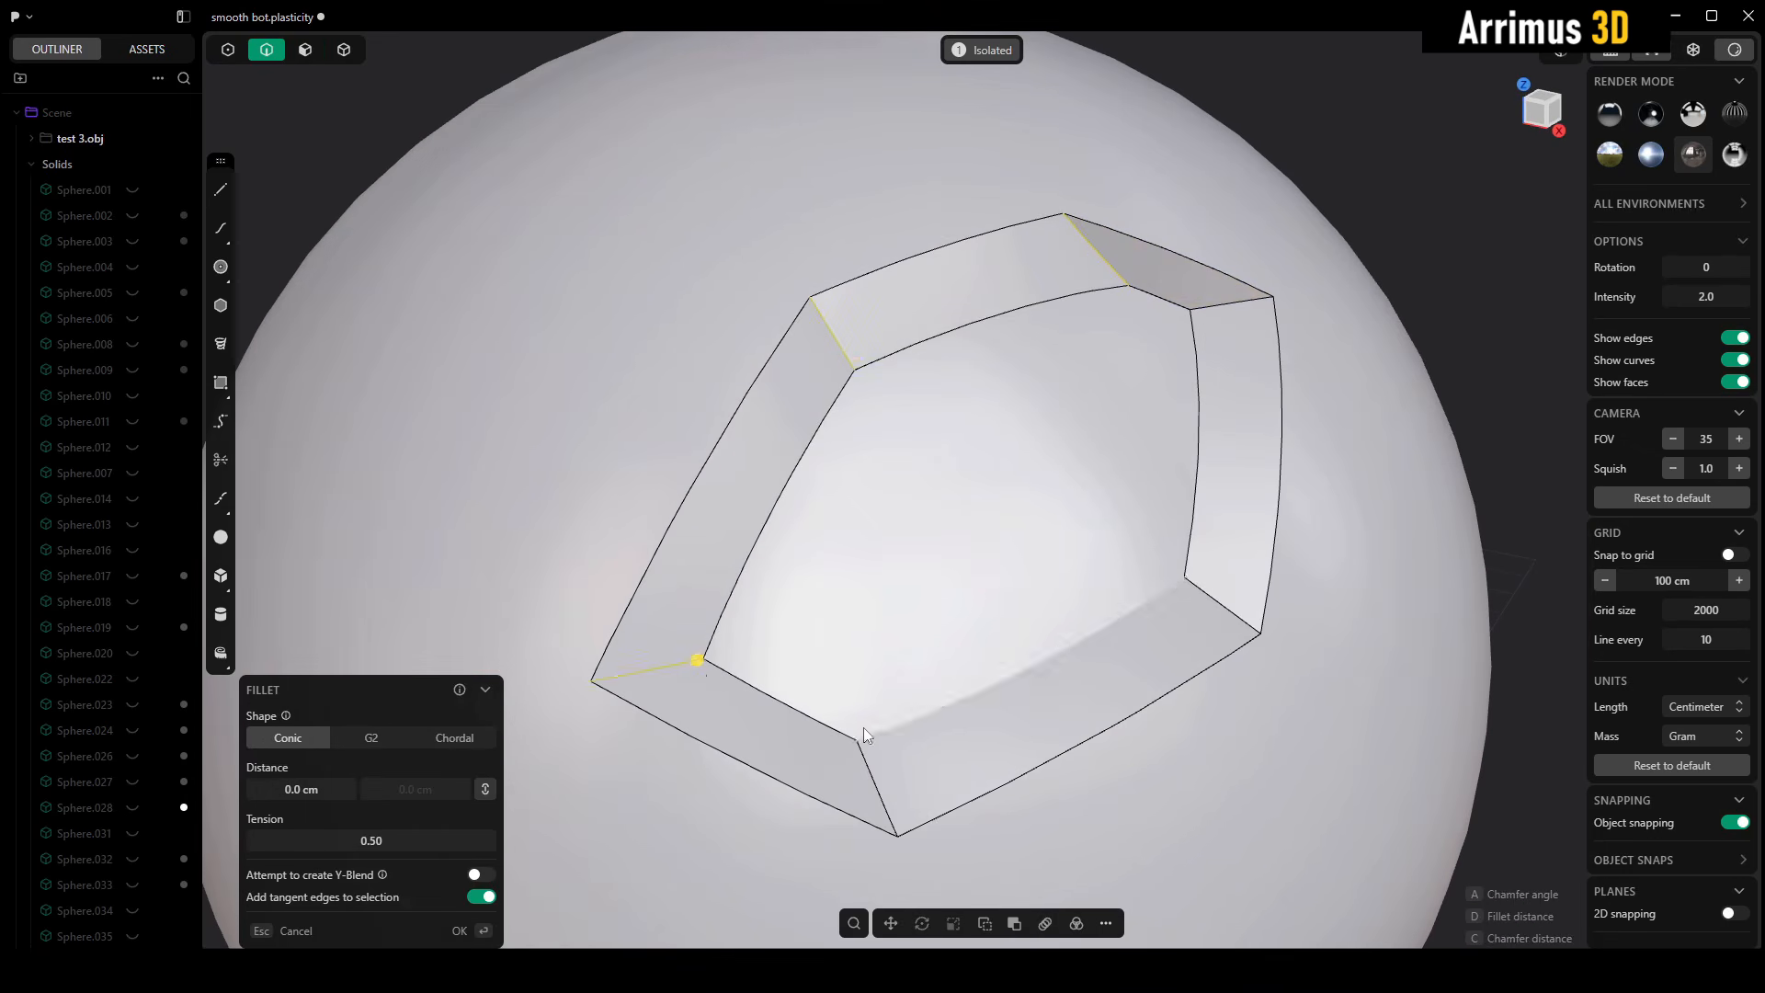
pyautogui.click(866, 759)
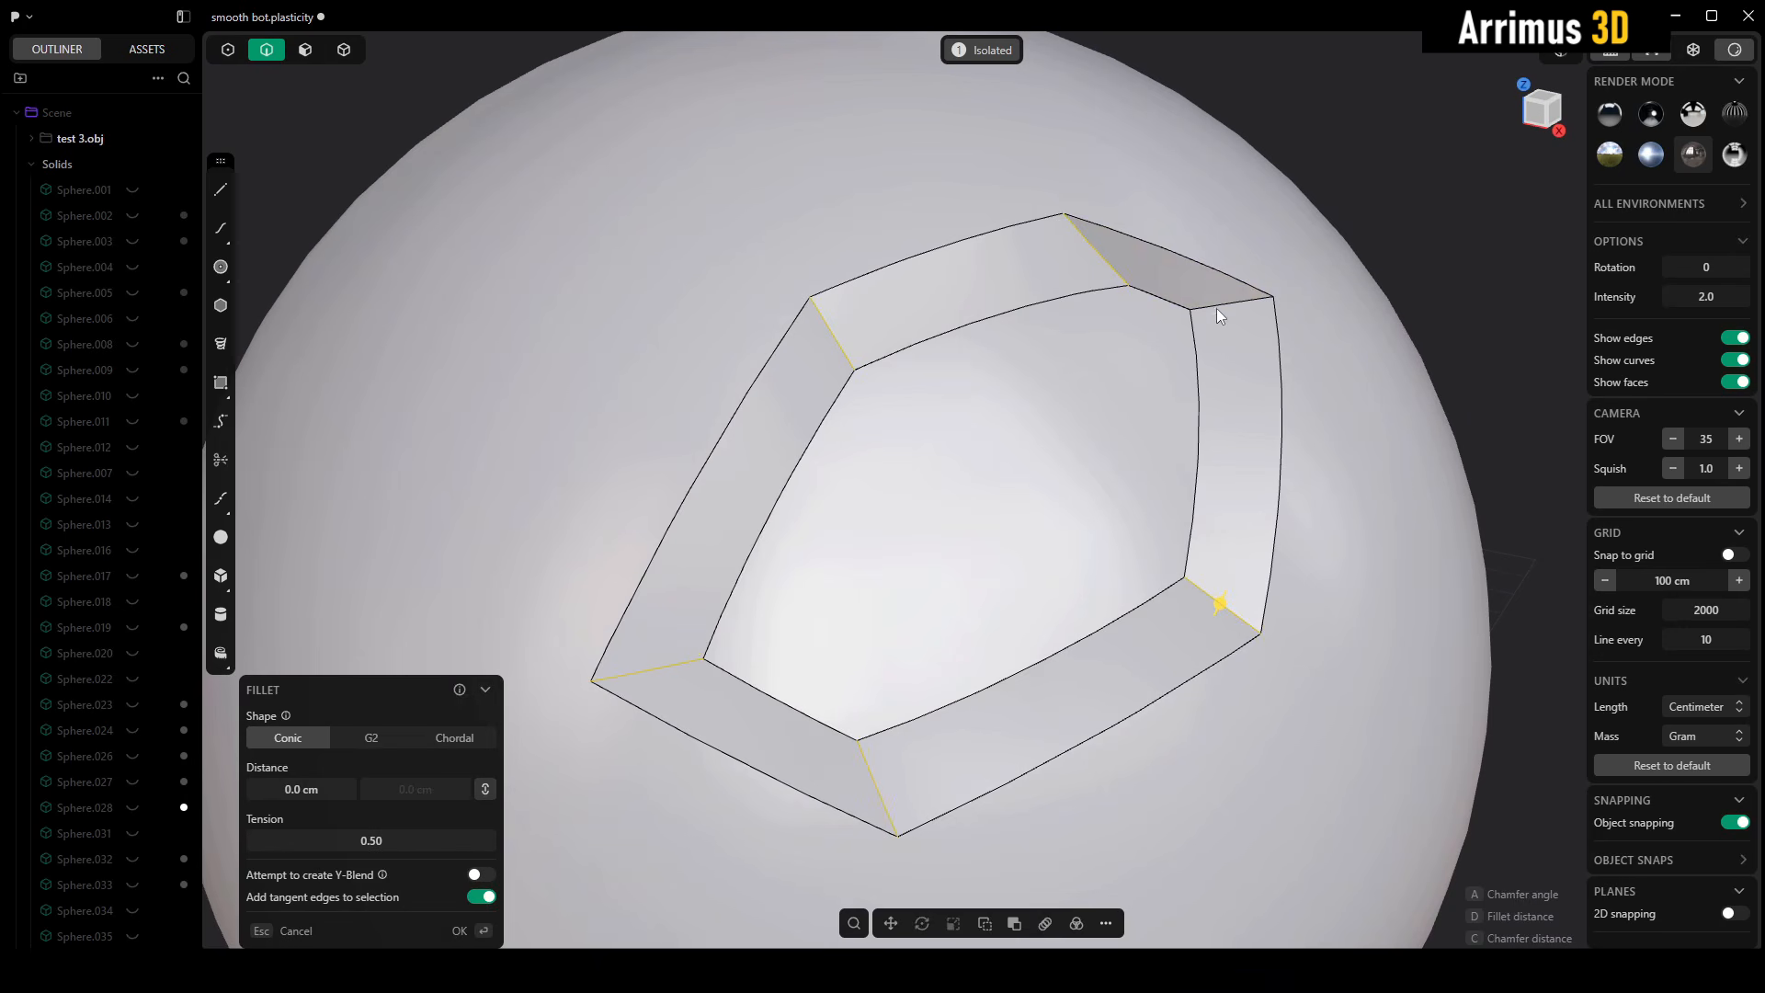
pyautogui.moveTo(1216, 307); pyautogui.dragTo(1226, 361)
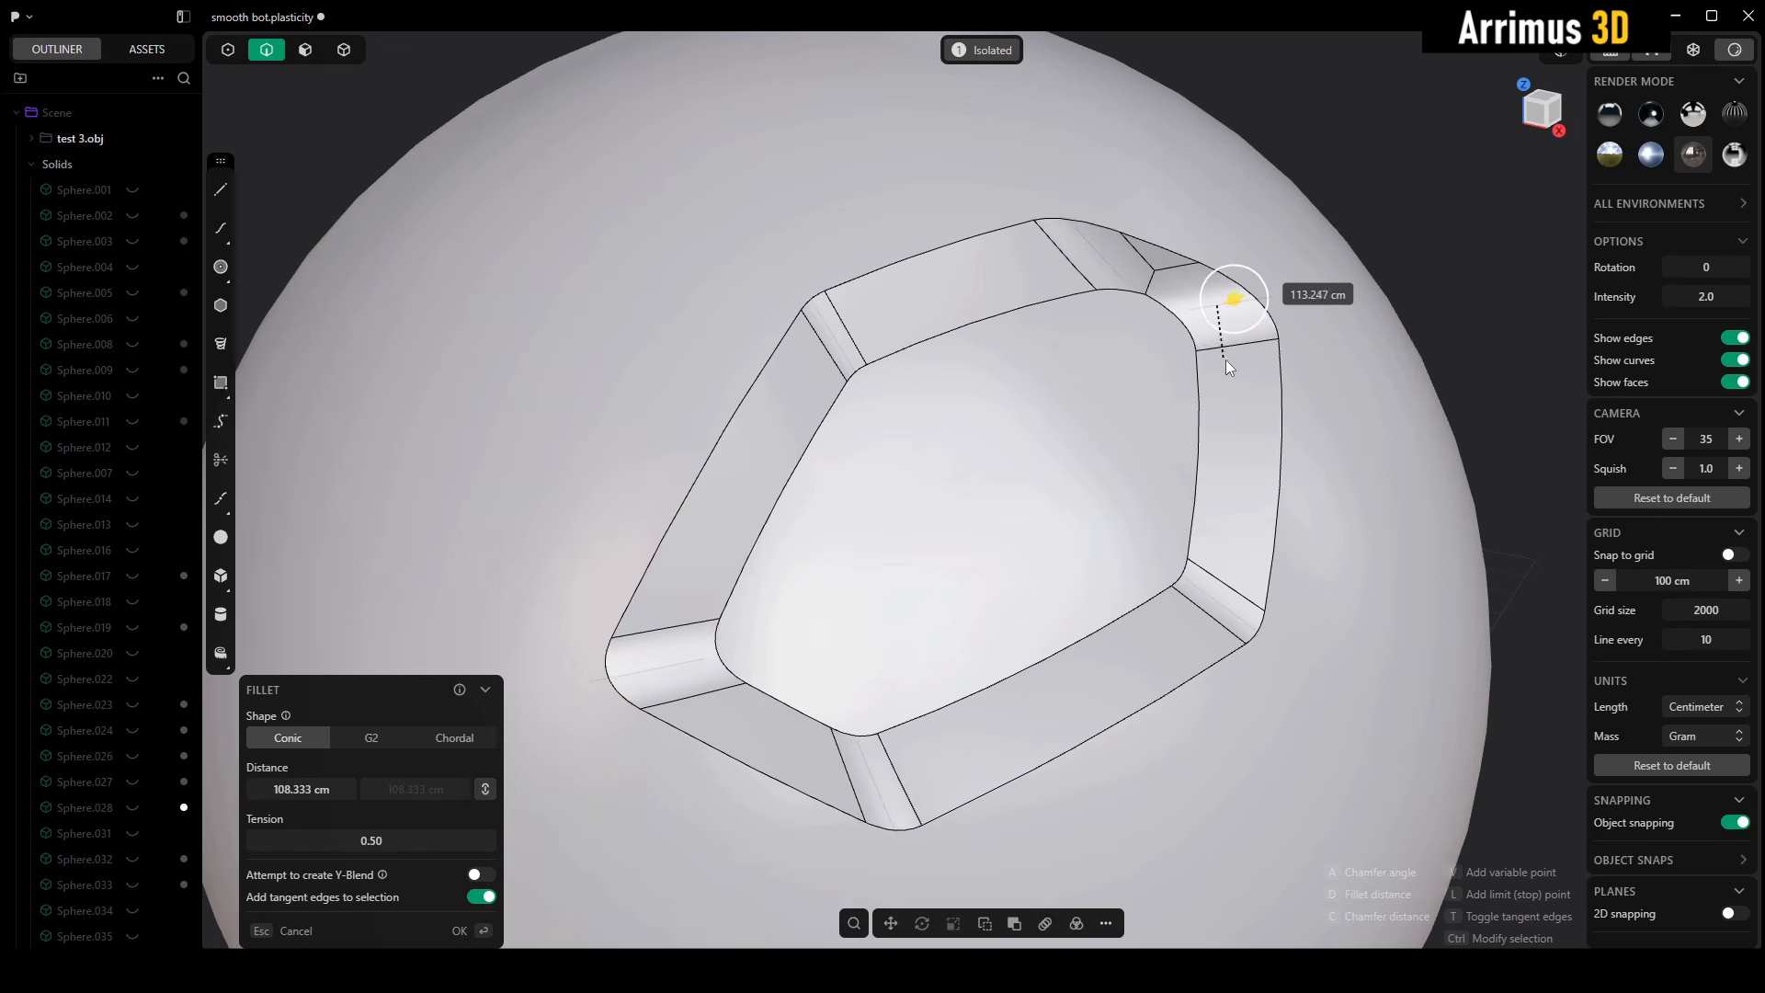
pyautogui.press('Return')
pyautogui.scroll(-5, 1255, 438)
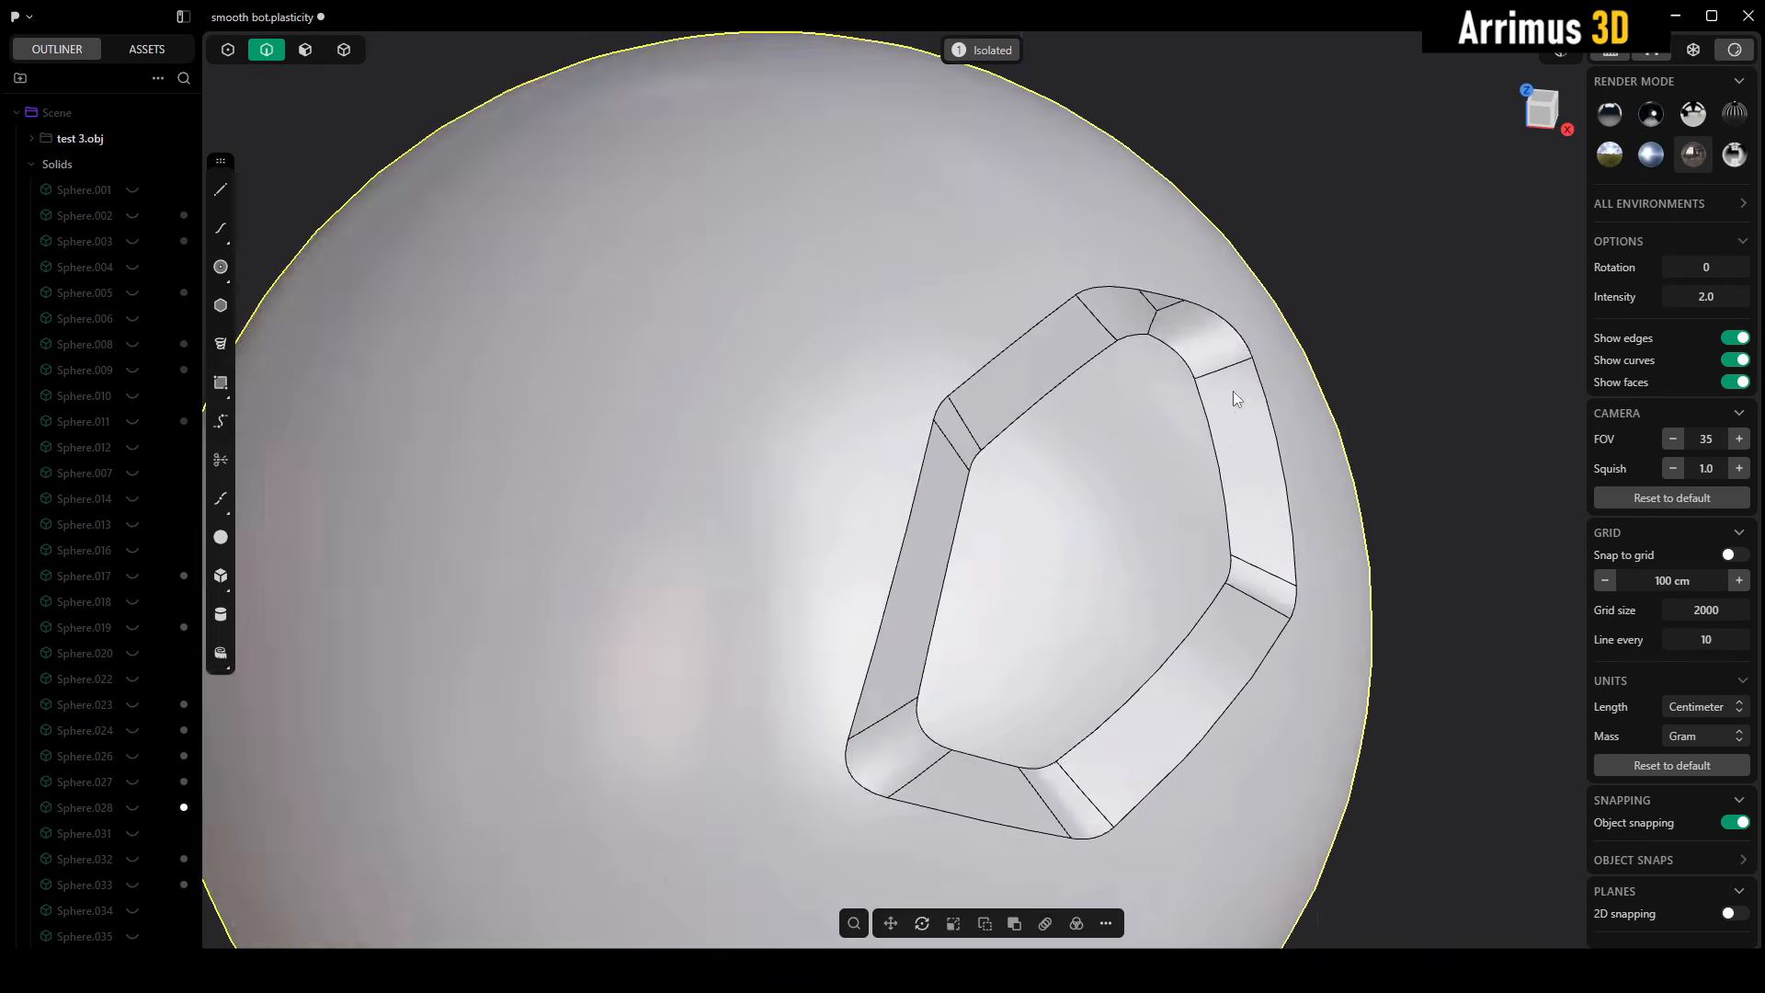
pyautogui.moveTo(1300, 377); pyautogui.dragTo(1215, 366, button='middle')
pyautogui.scroll(5, 1215, 366)
pyautogui.moveTo(1245, 472); pyautogui.dragTo(1115, 420, button='middle')
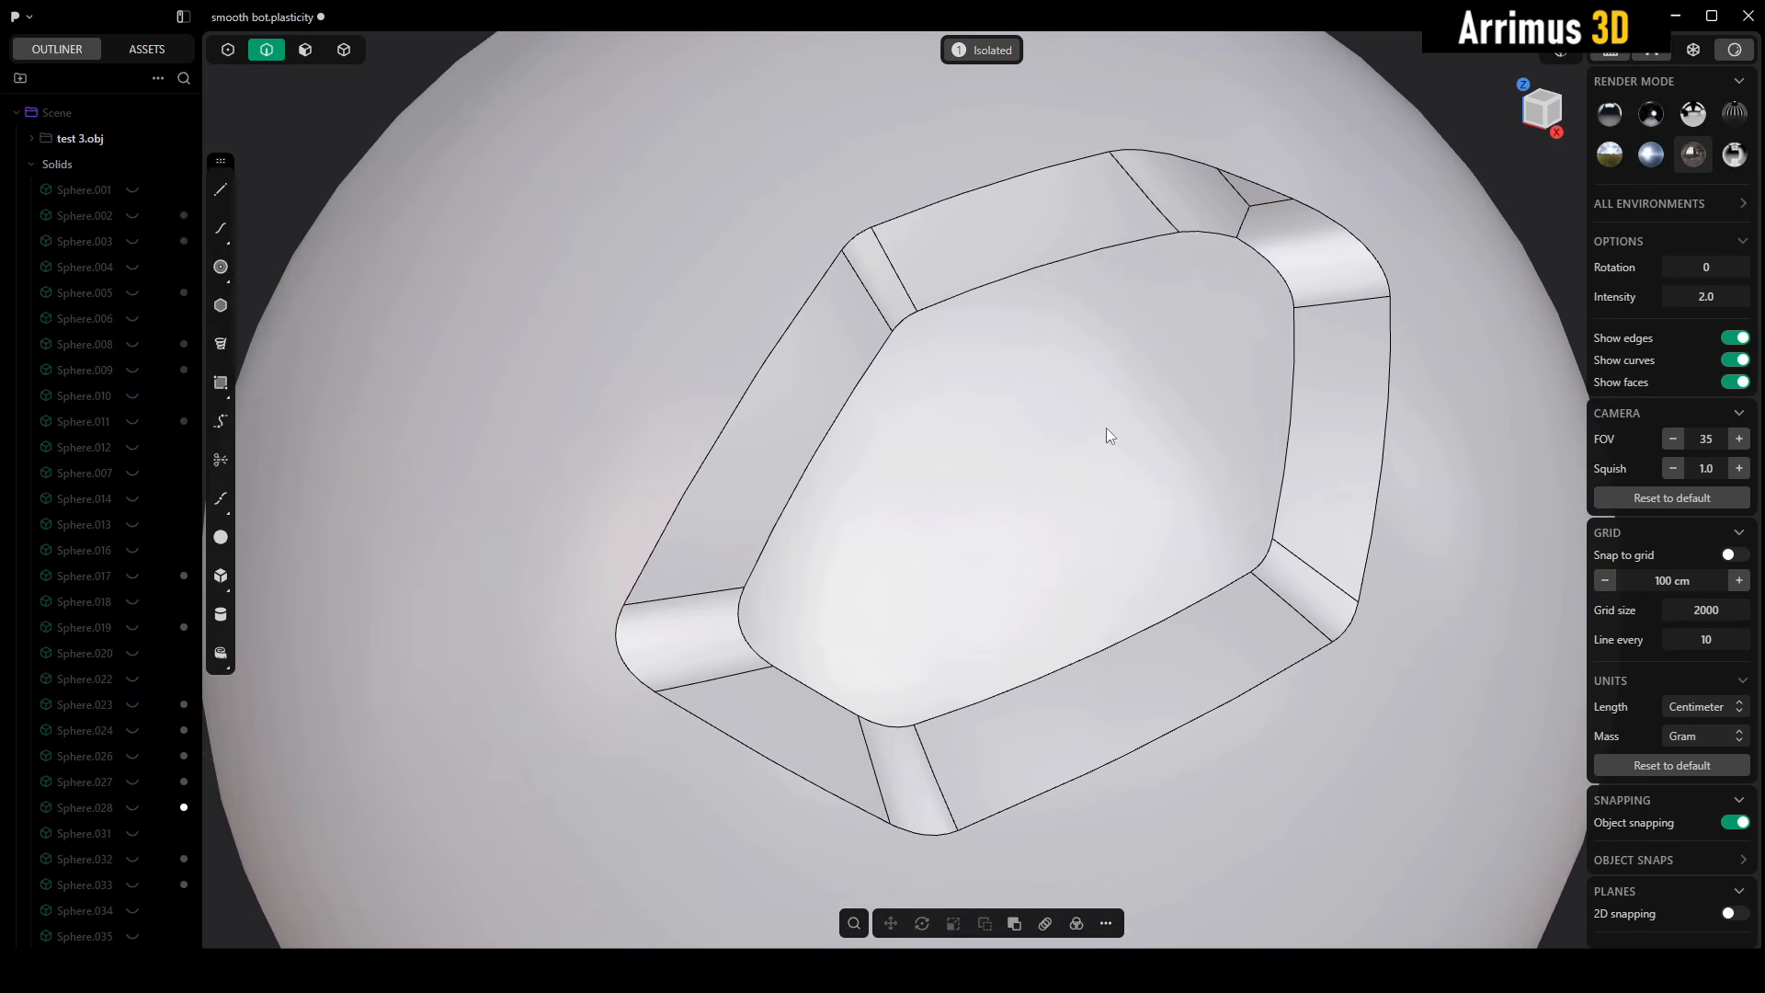
# - Exit the sphere's isolation and bring the main body with its flat side face into view
pyautogui.press('3')
pyautogui.press('4')
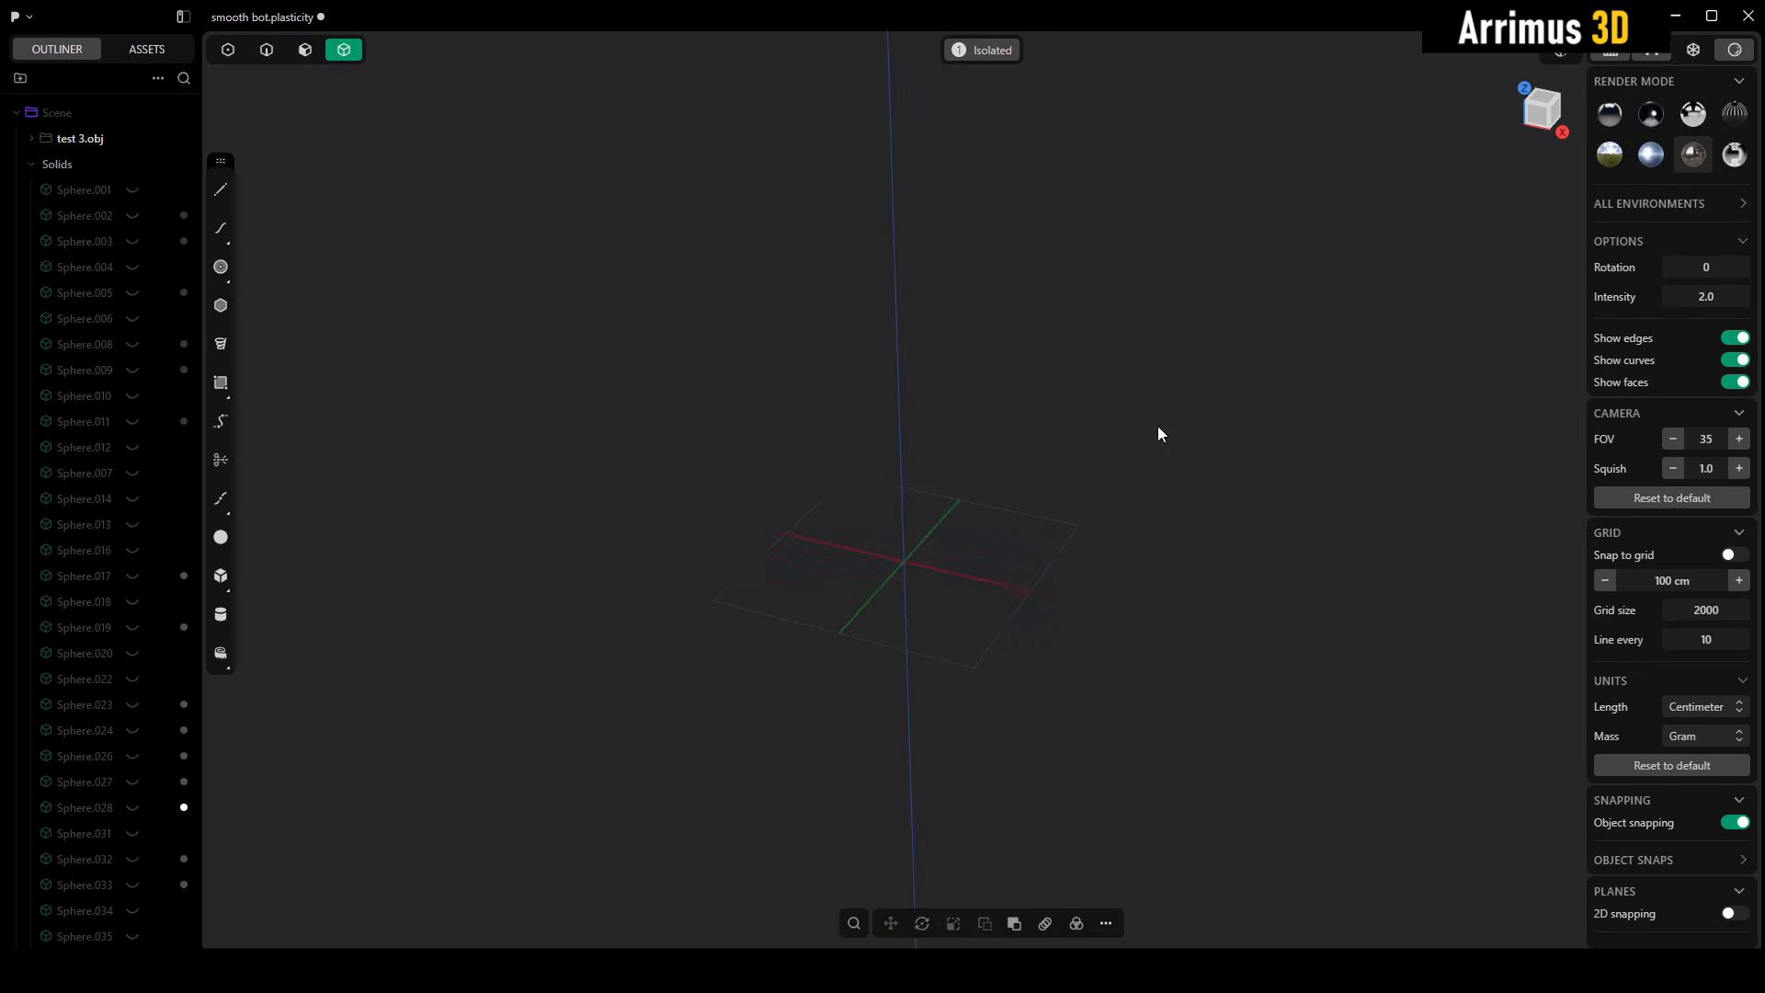
pyautogui.press('/')
pyautogui.press('f')
pyautogui.moveTo(1388, 245); pyautogui.dragTo(1312, 441, button='middle')
pyautogui.scroll(5, 1312, 441)
# - Offset the outline of the body's flat side face inward by about 138 cm
pyautogui.press('3')
pyautogui.press('o')
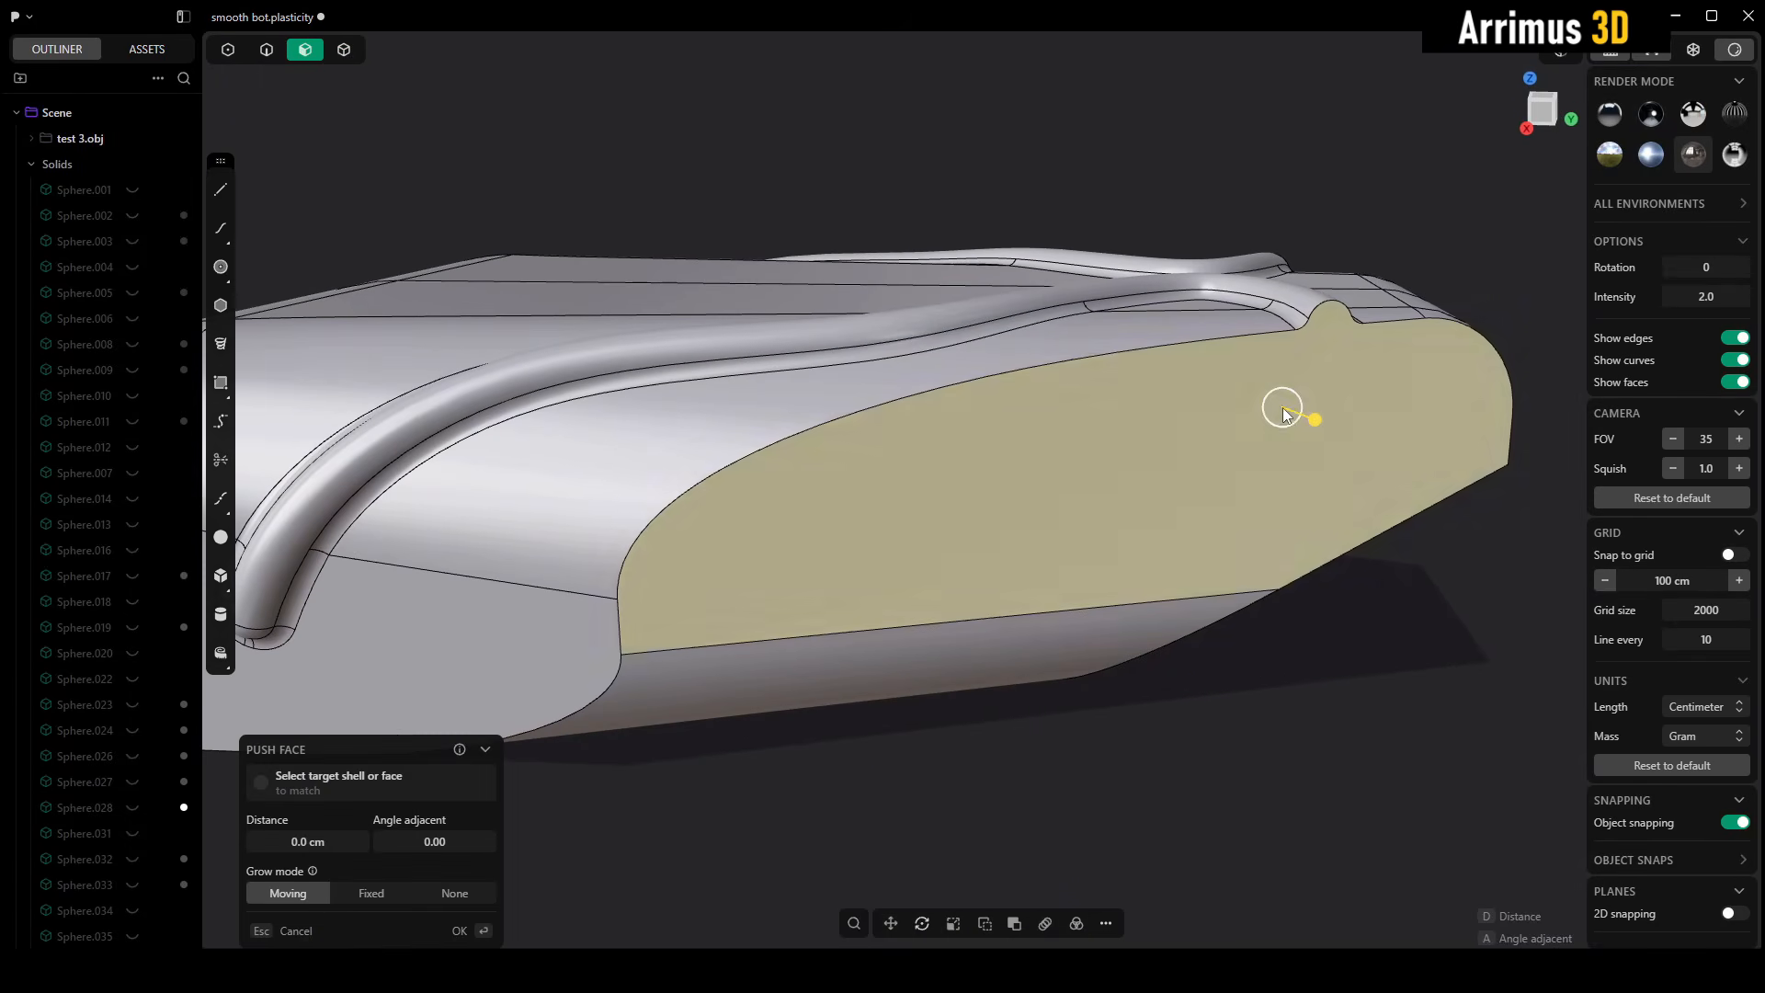
pyautogui.click(1288, 395)
pyautogui.moveTo(1288, 394)
pyautogui.mouseDown()
pyautogui.moveTo(1289, 350)
pyautogui.moveTo(1316, 377)
pyautogui.mouseUp()
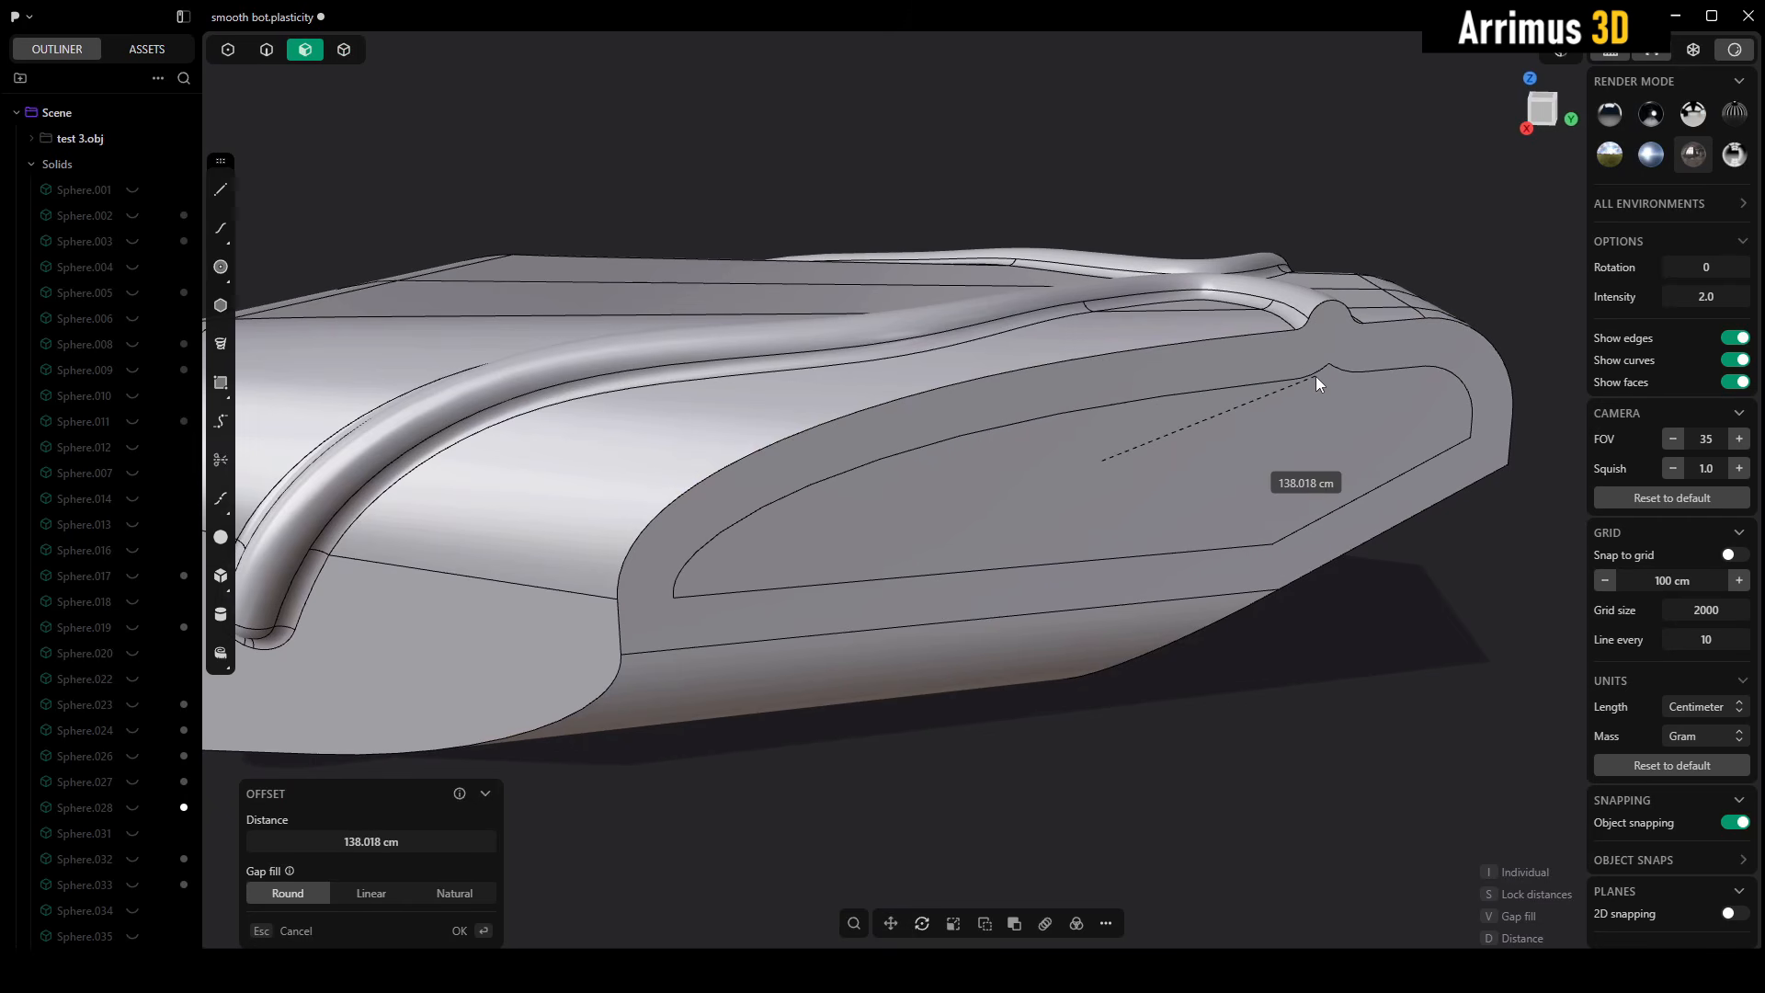
pyautogui.rightClick(1316, 377)
pyautogui.click(1316, 377)
pyautogui.moveTo(1316, 377); pyautogui.dragTo(1224, 399, button='middle')
pyautogui.scroll(3, 1278, 404)
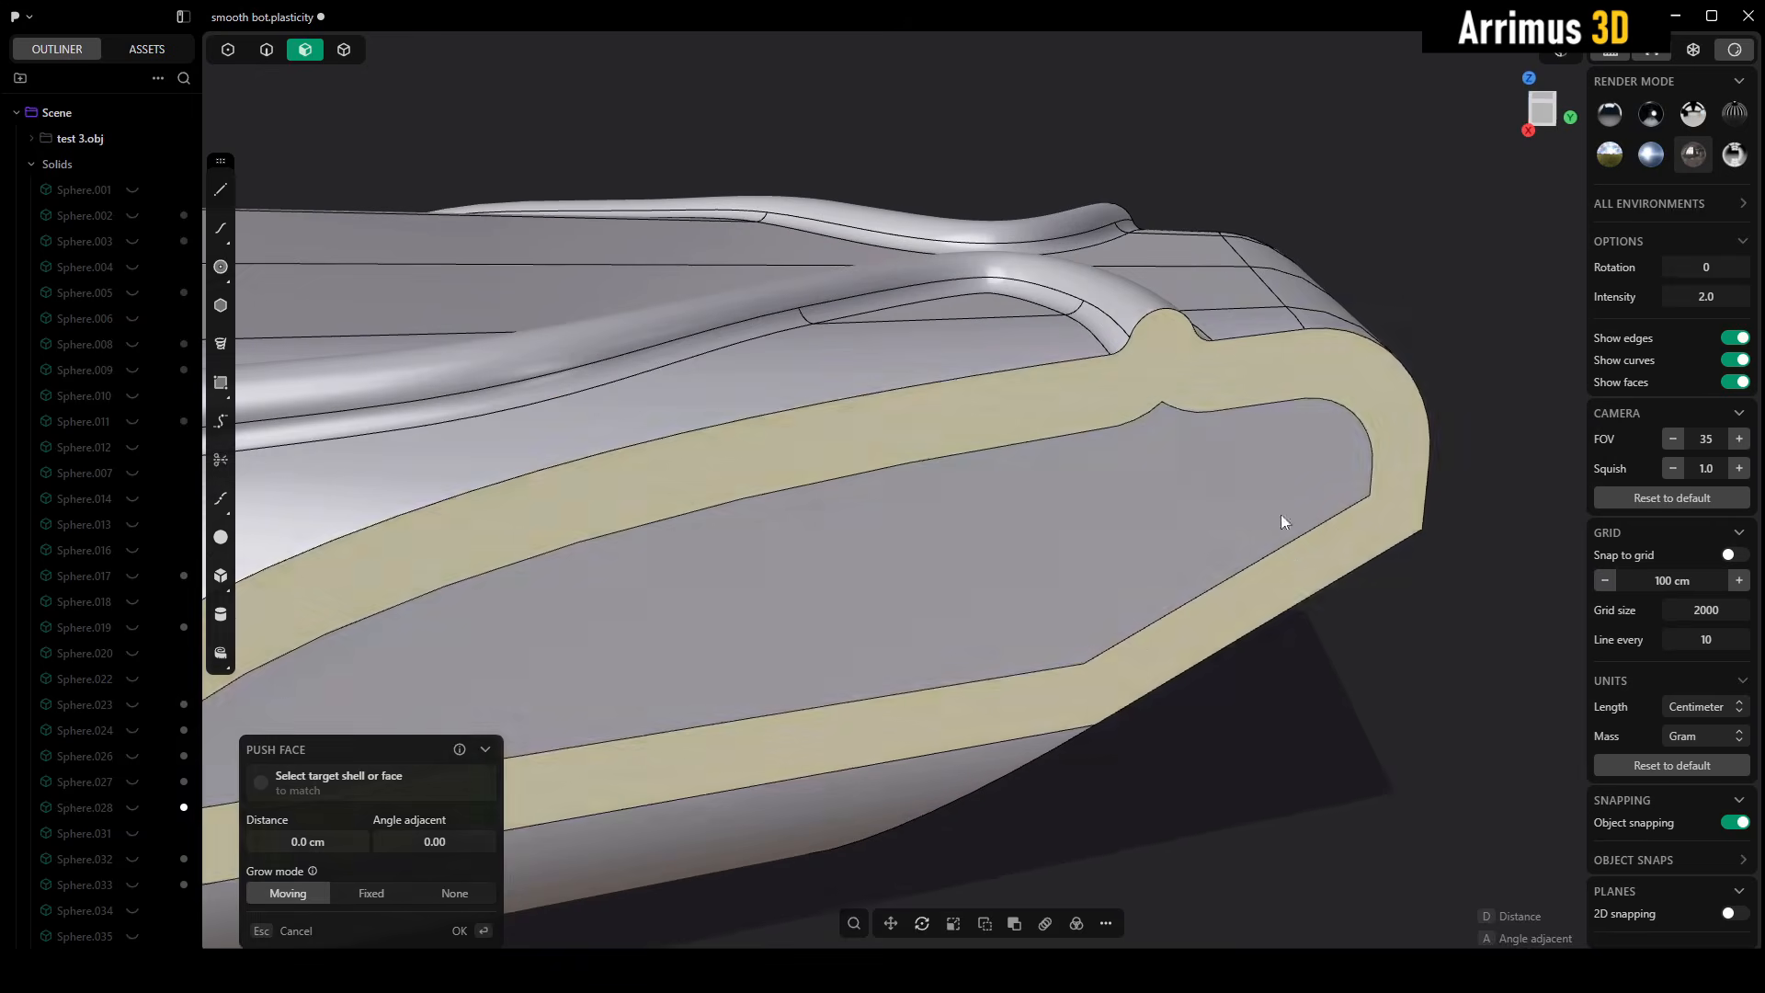
# - Imprint a straight line across the base of the small peak in the offset outline with the Line tool
pyautogui.press('Escape')
pyautogui.moveTo(1190, 537); pyautogui.dragTo(1139, 412, button='middle')
pyautogui.scroll(5, 1138, 412)
pyautogui.moveTo(1289, 395); pyautogui.dragTo(1235, 401, button='middle')
pyautogui.press('l')
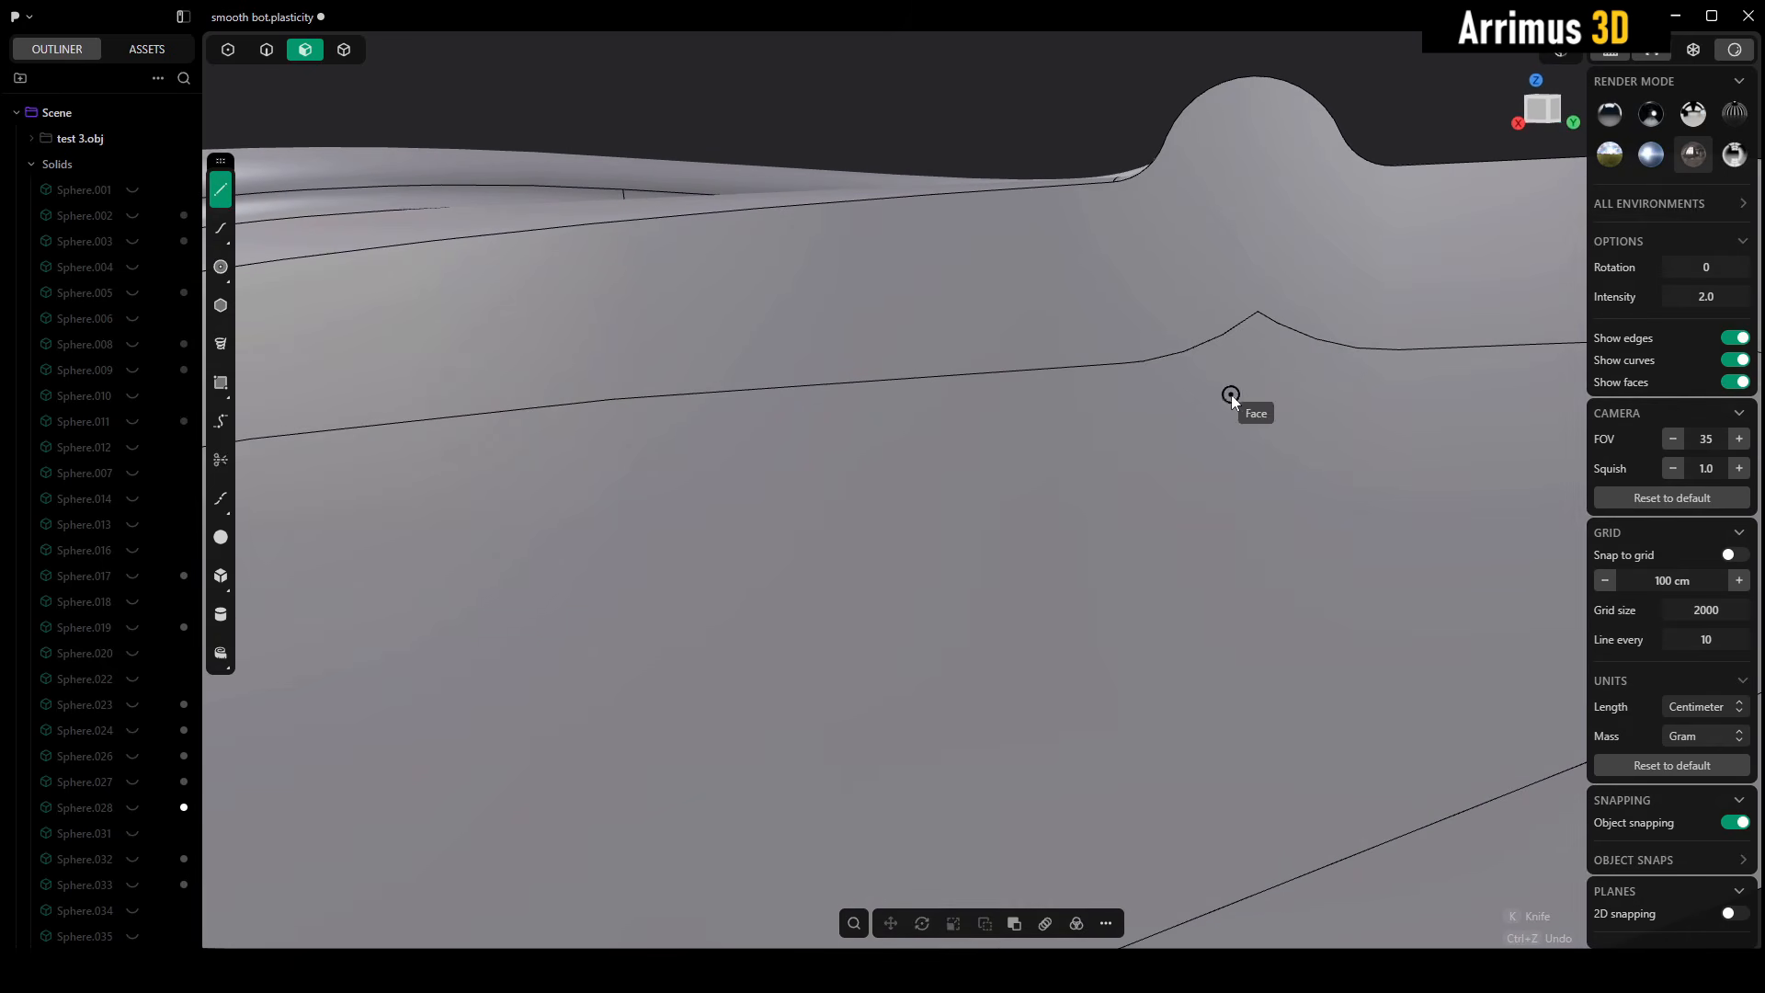
pyautogui.click(1400, 351)
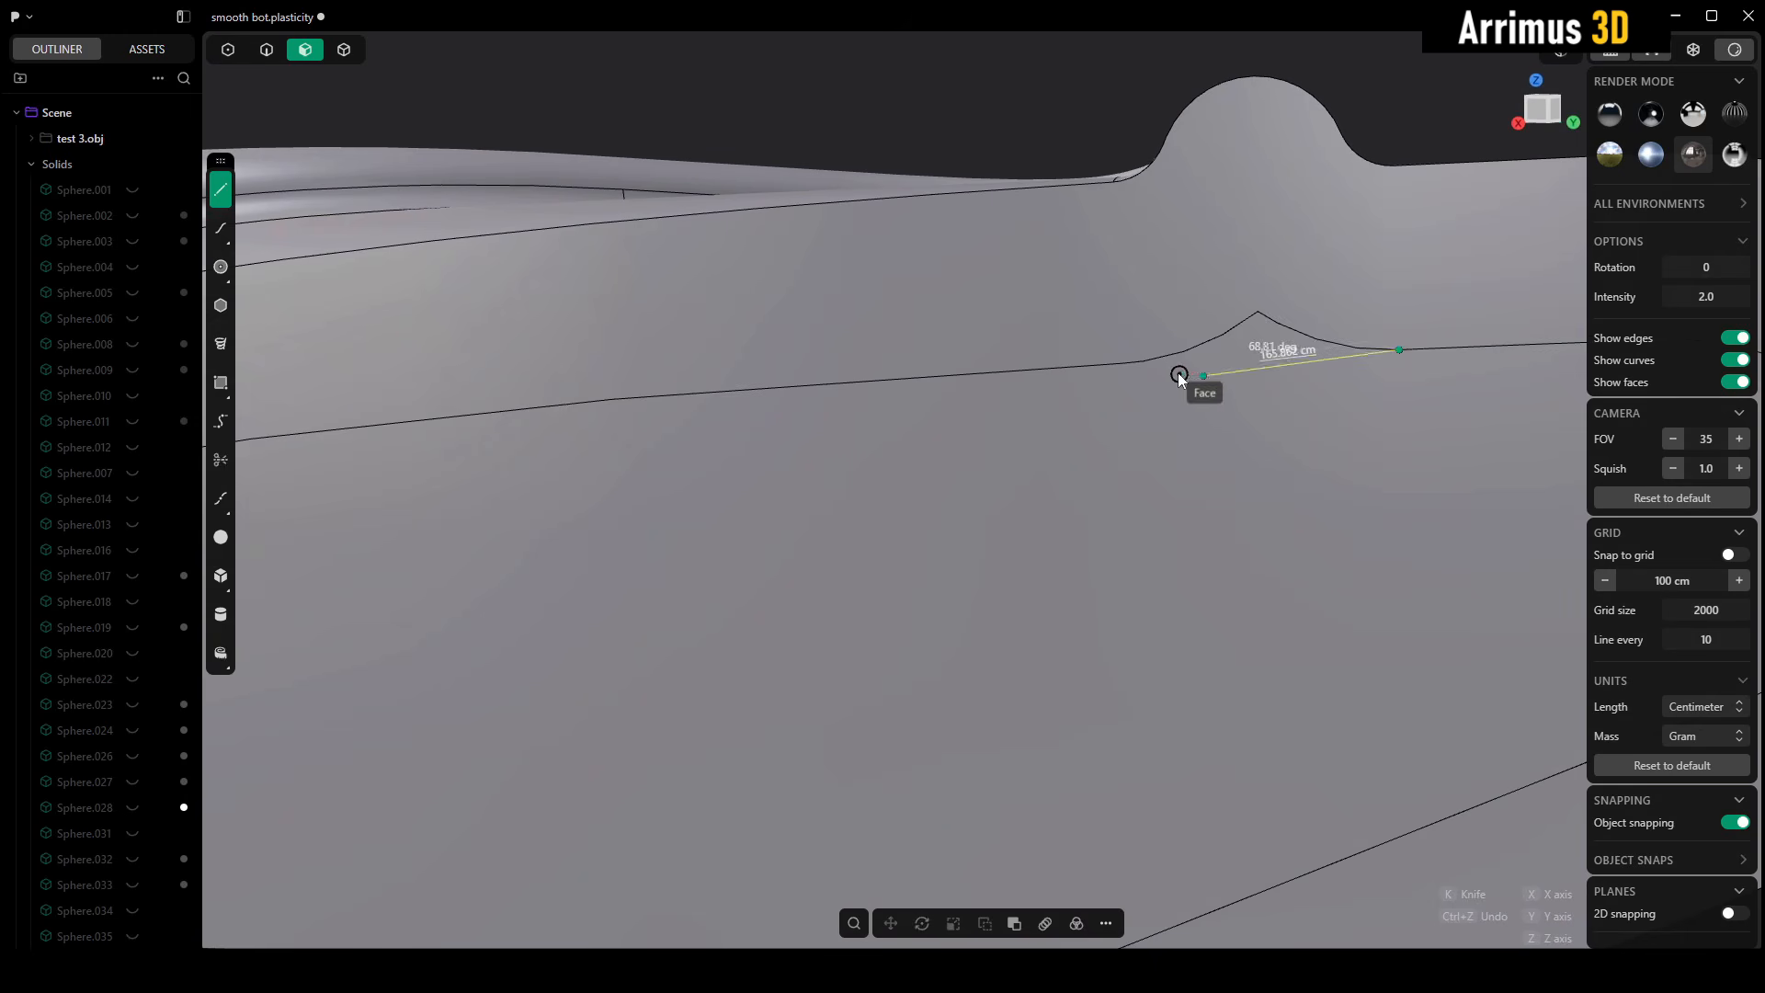
pyautogui.click(1129, 367)
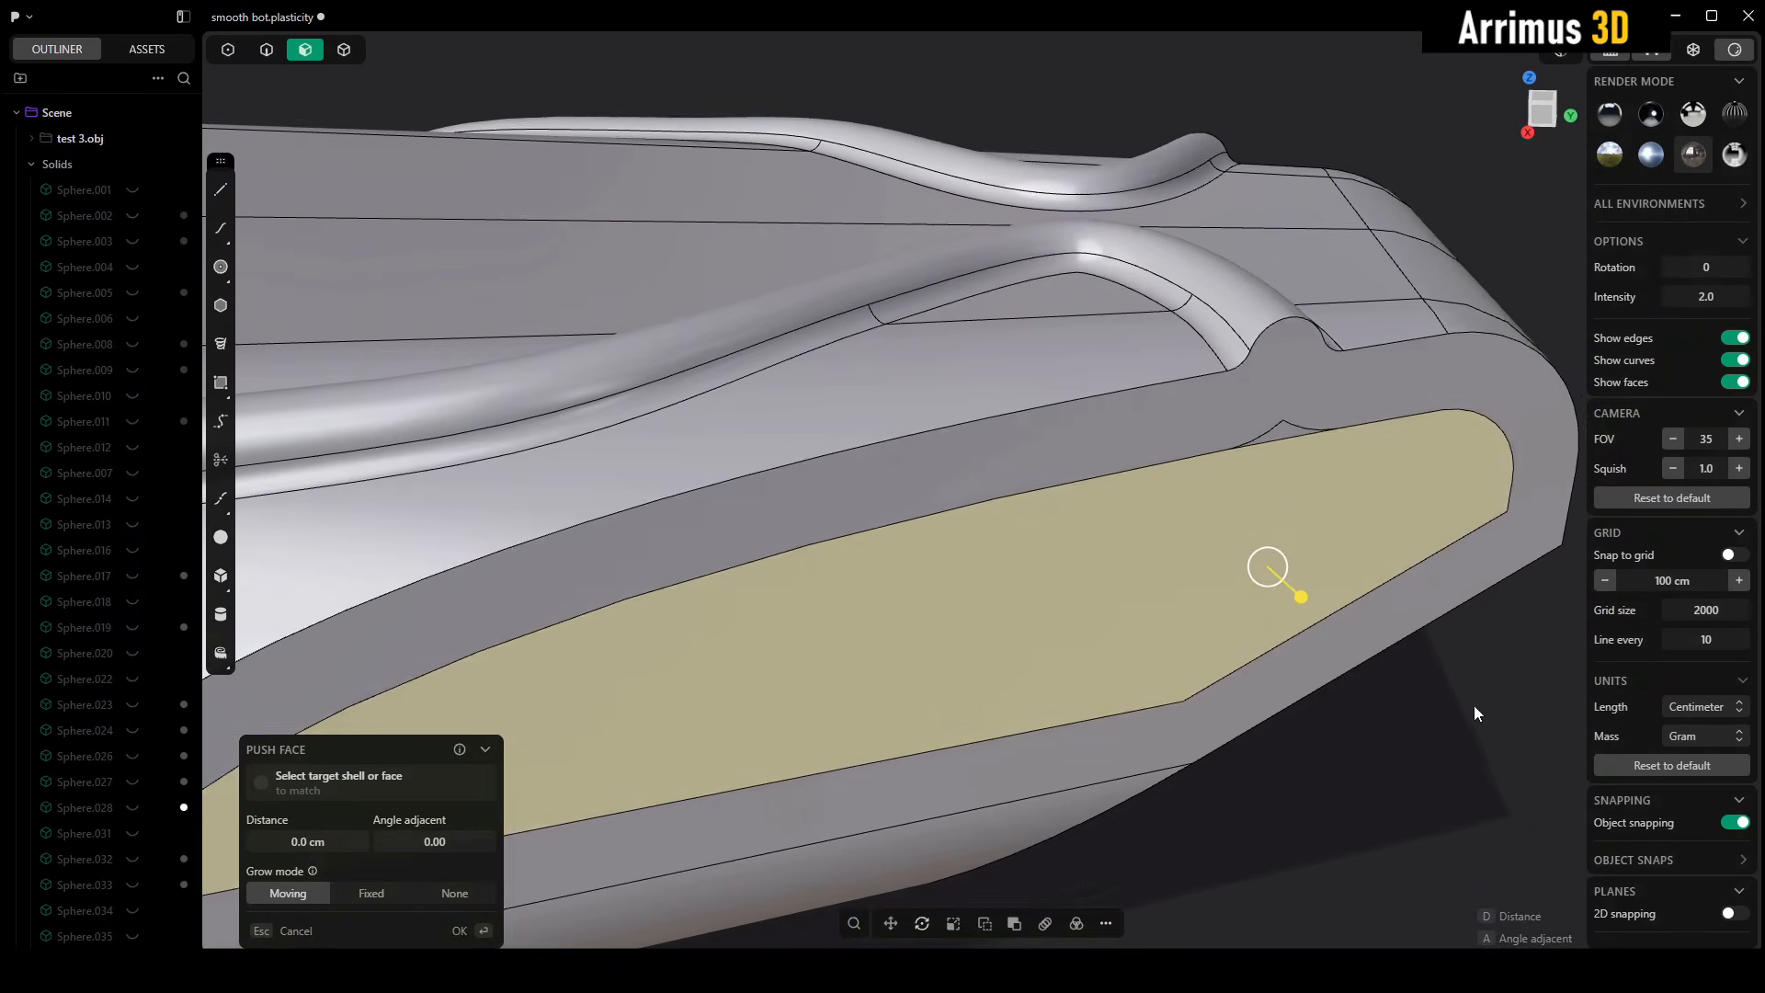
# - Offset the outline of the inner side region inward by about 26 cm with round gap fill
pyautogui.moveTo(1474, 706); pyautogui.dragTo(1262, 450, button='middle')
pyautogui.scroll(3, 1272, 412)
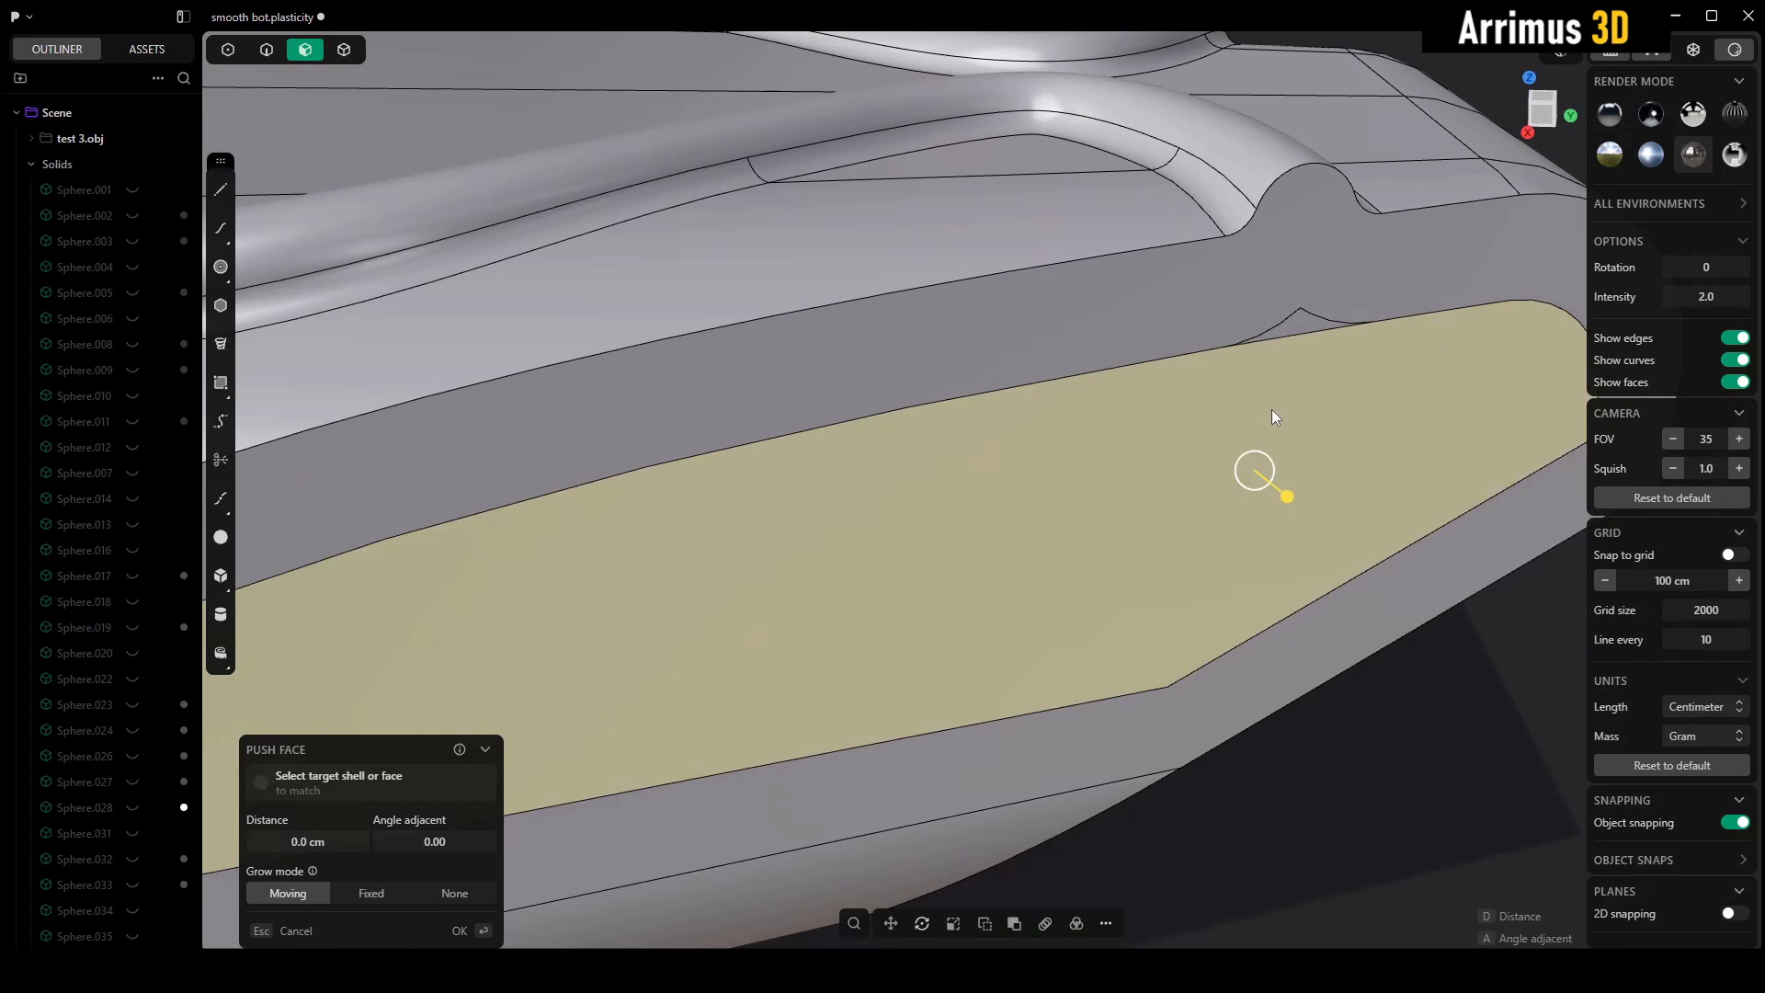
pyautogui.press('o')
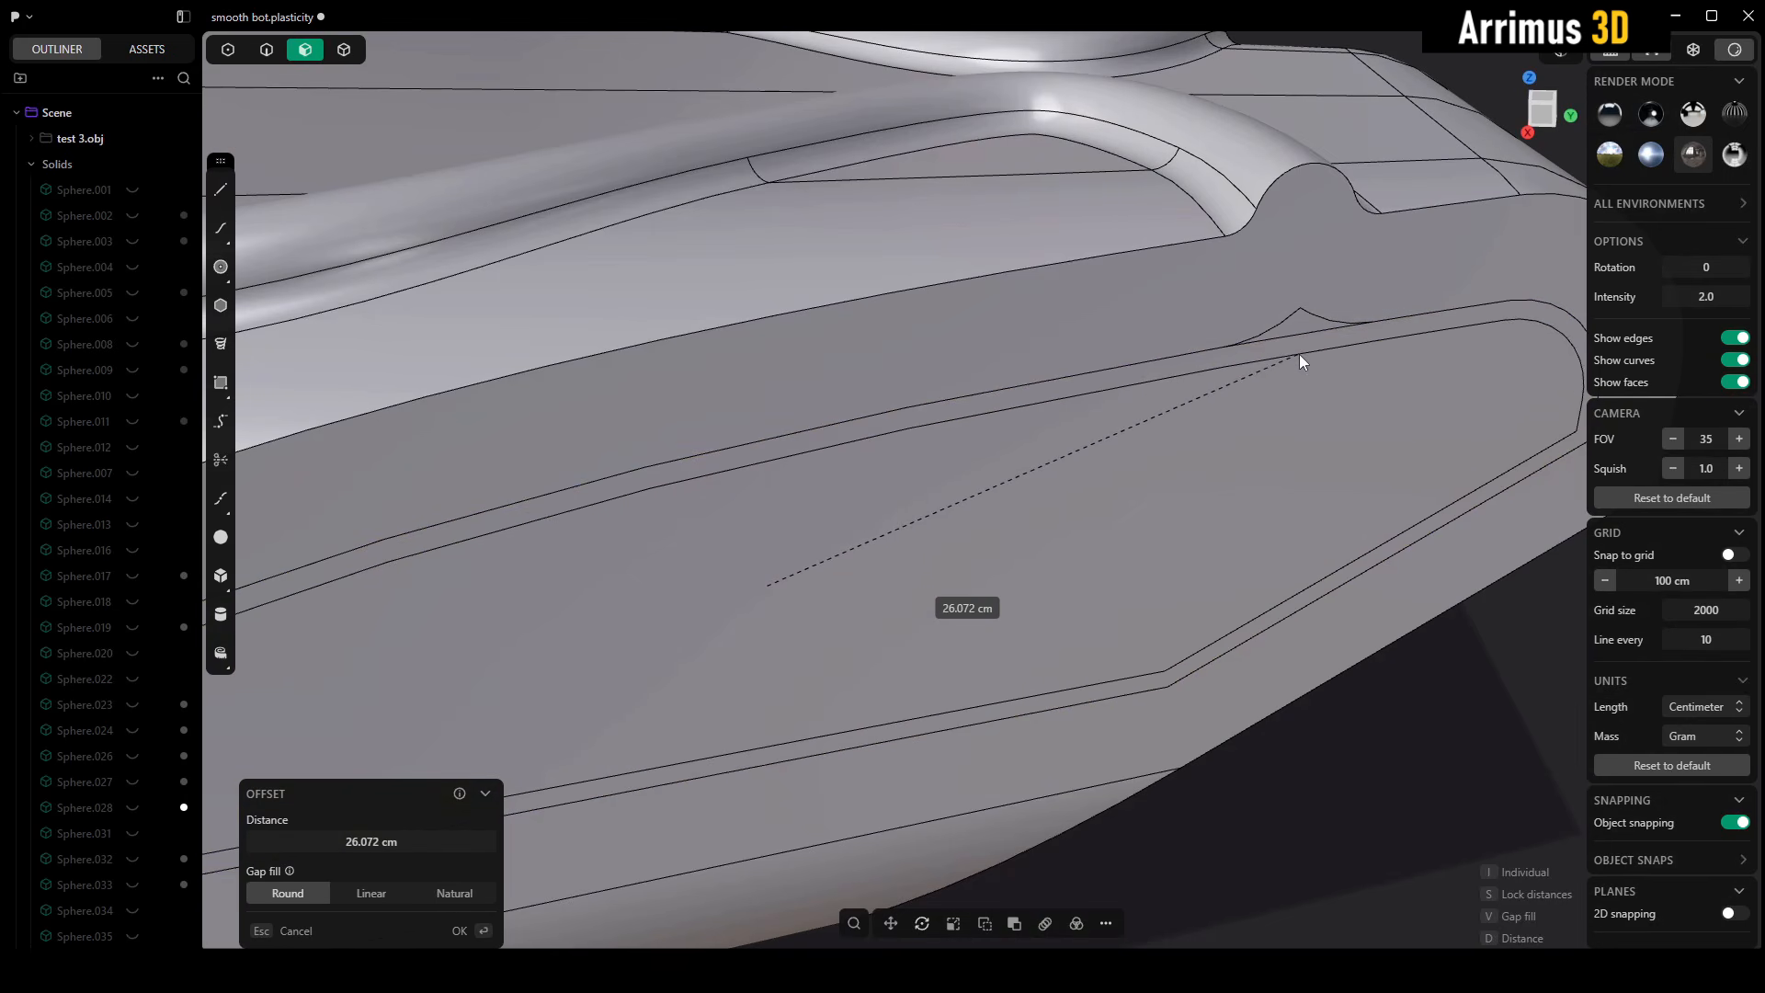
pyautogui.click(1299, 355)
pyautogui.click(1426, 642)
pyautogui.scroll(-5, 1309, 455)
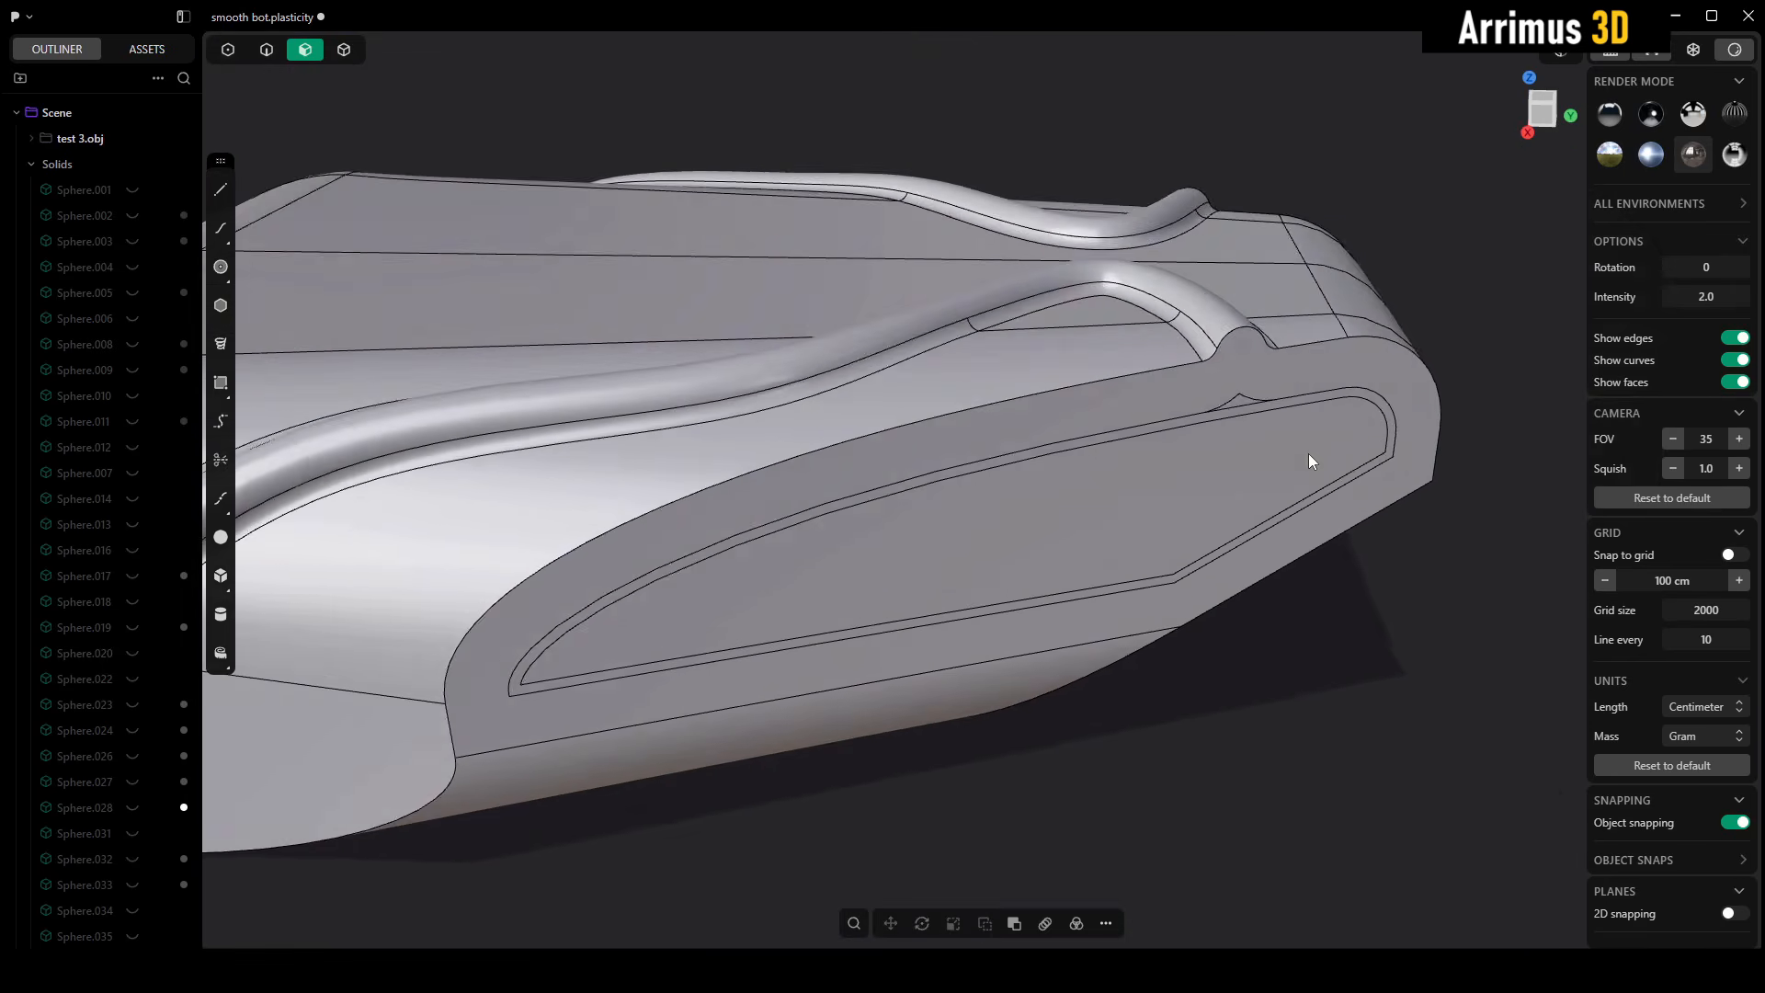
# - Imprint a five-segment zigzag line between the upper and lower edges of the inner panel, dividing it into six regions
pyautogui.scroll(4, 1229, 539)
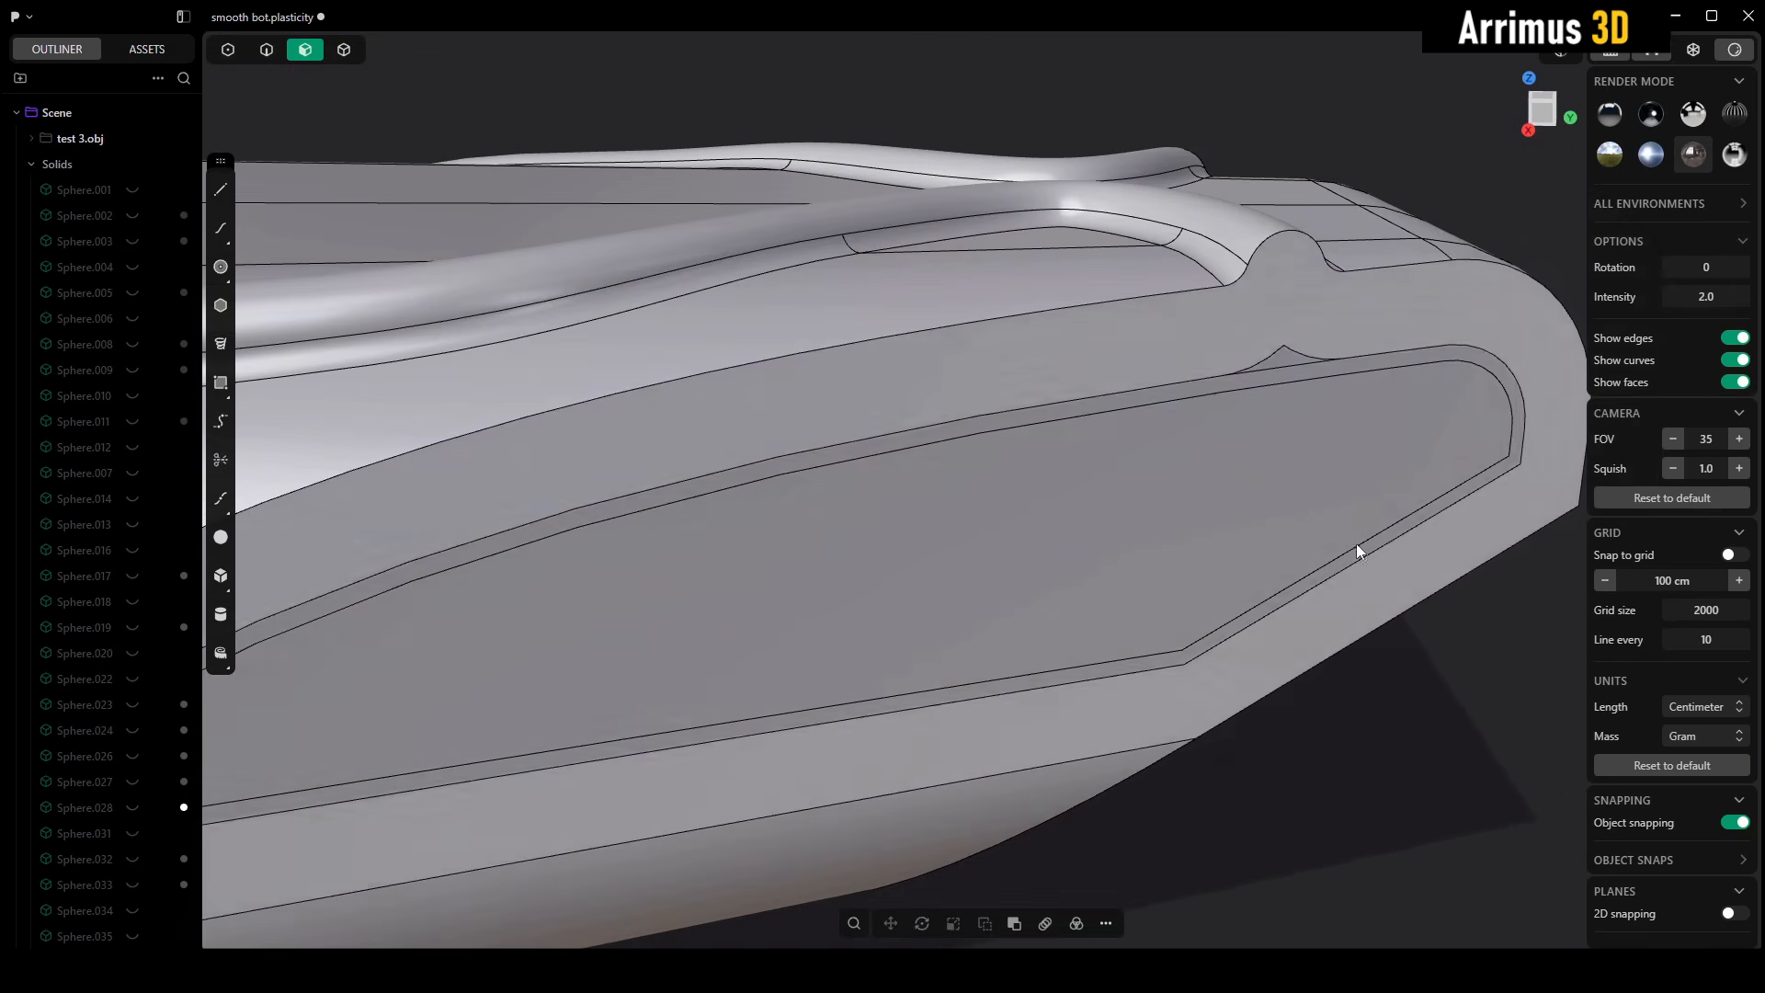
pyautogui.moveTo(1355, 544); pyautogui.dragTo(1396, 499, button='middle')
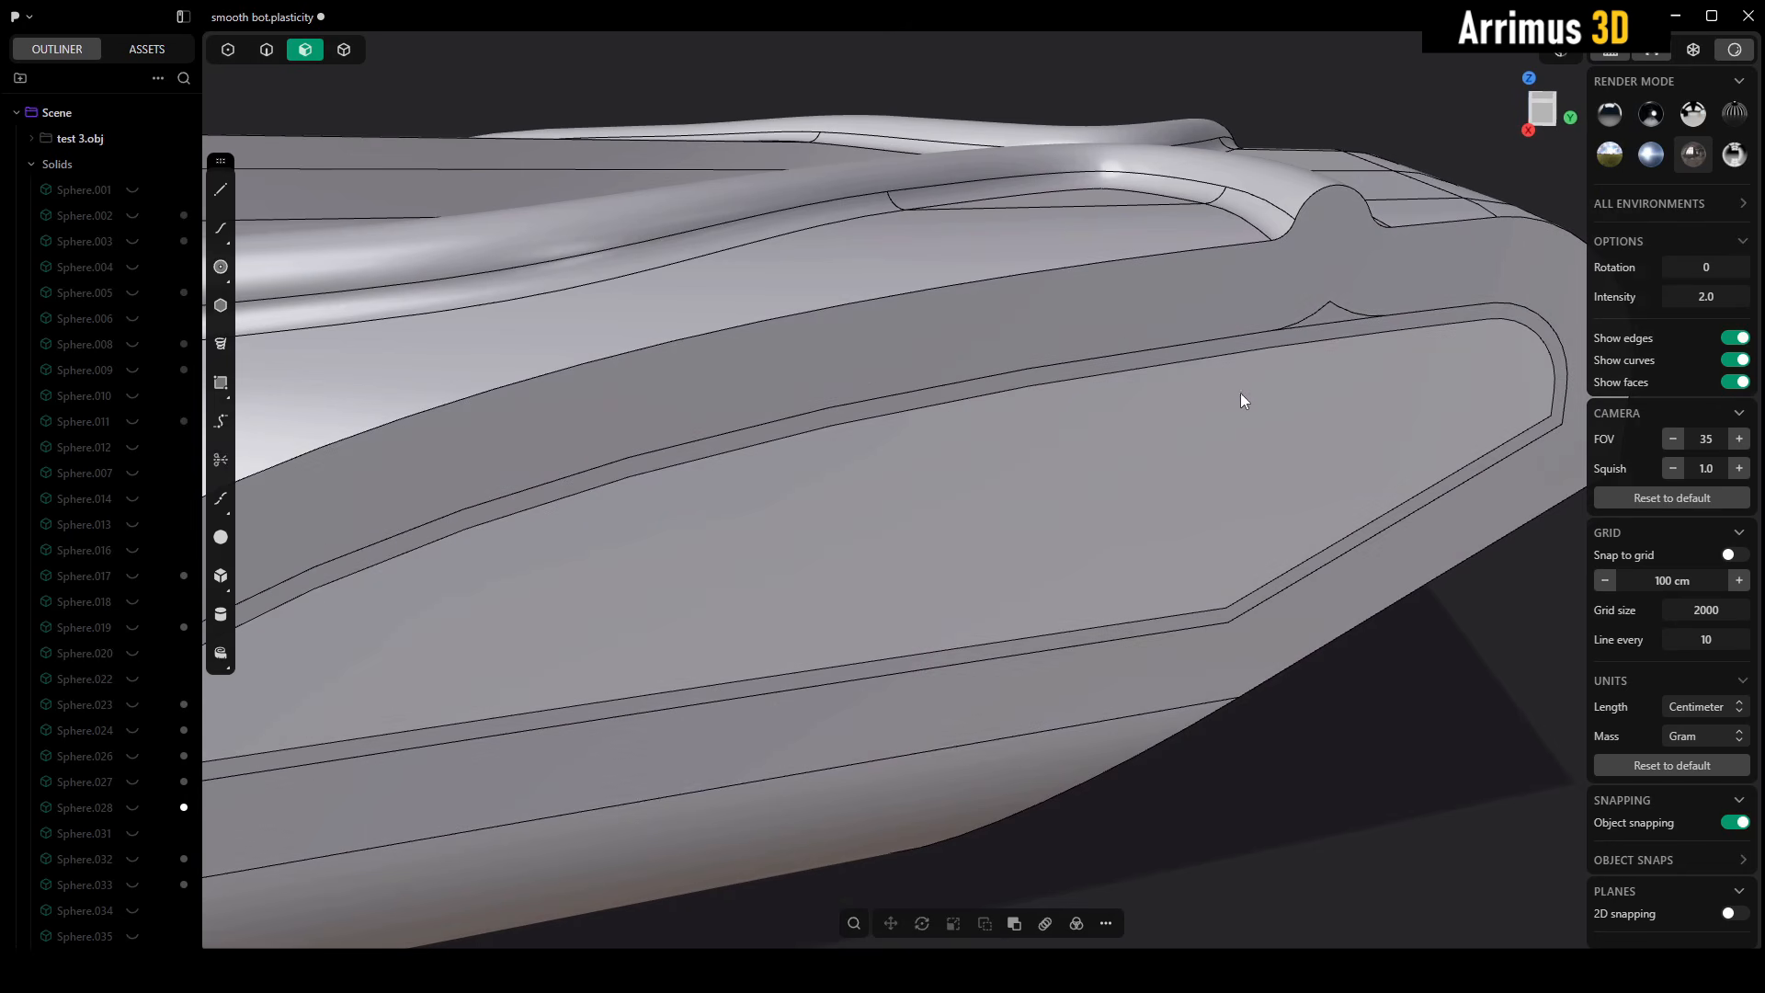
pyautogui.press('l')
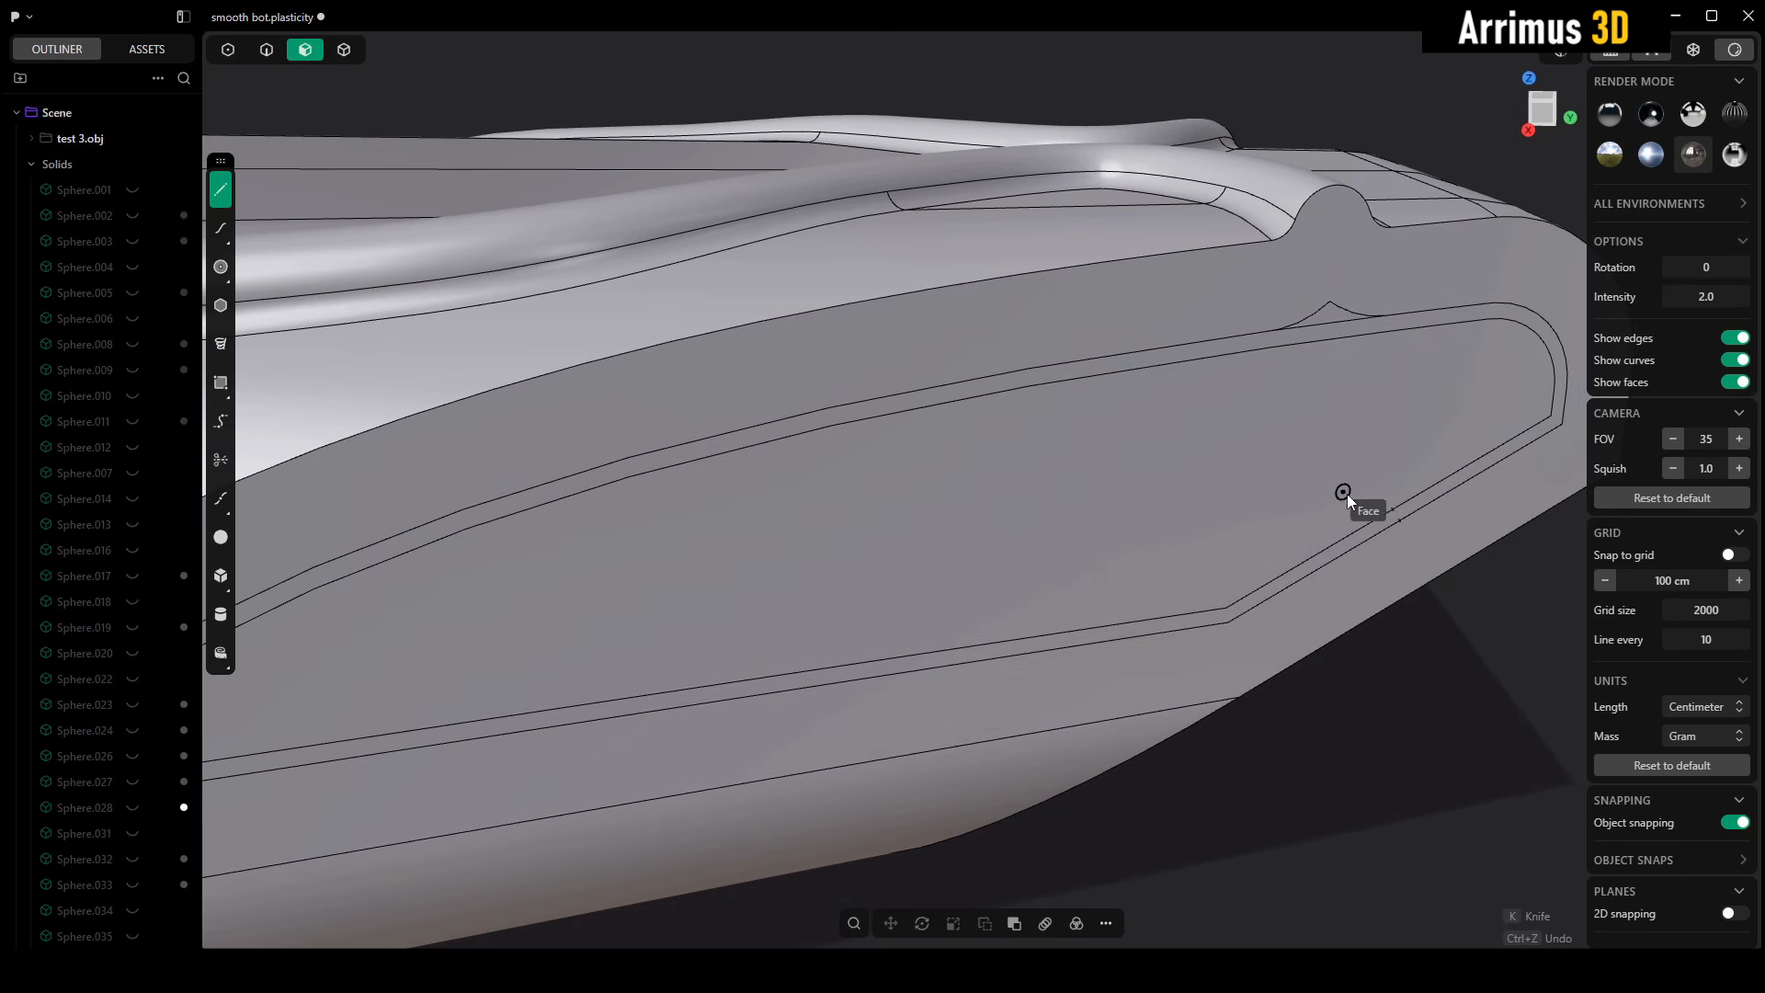
pyautogui.click(1373, 518)
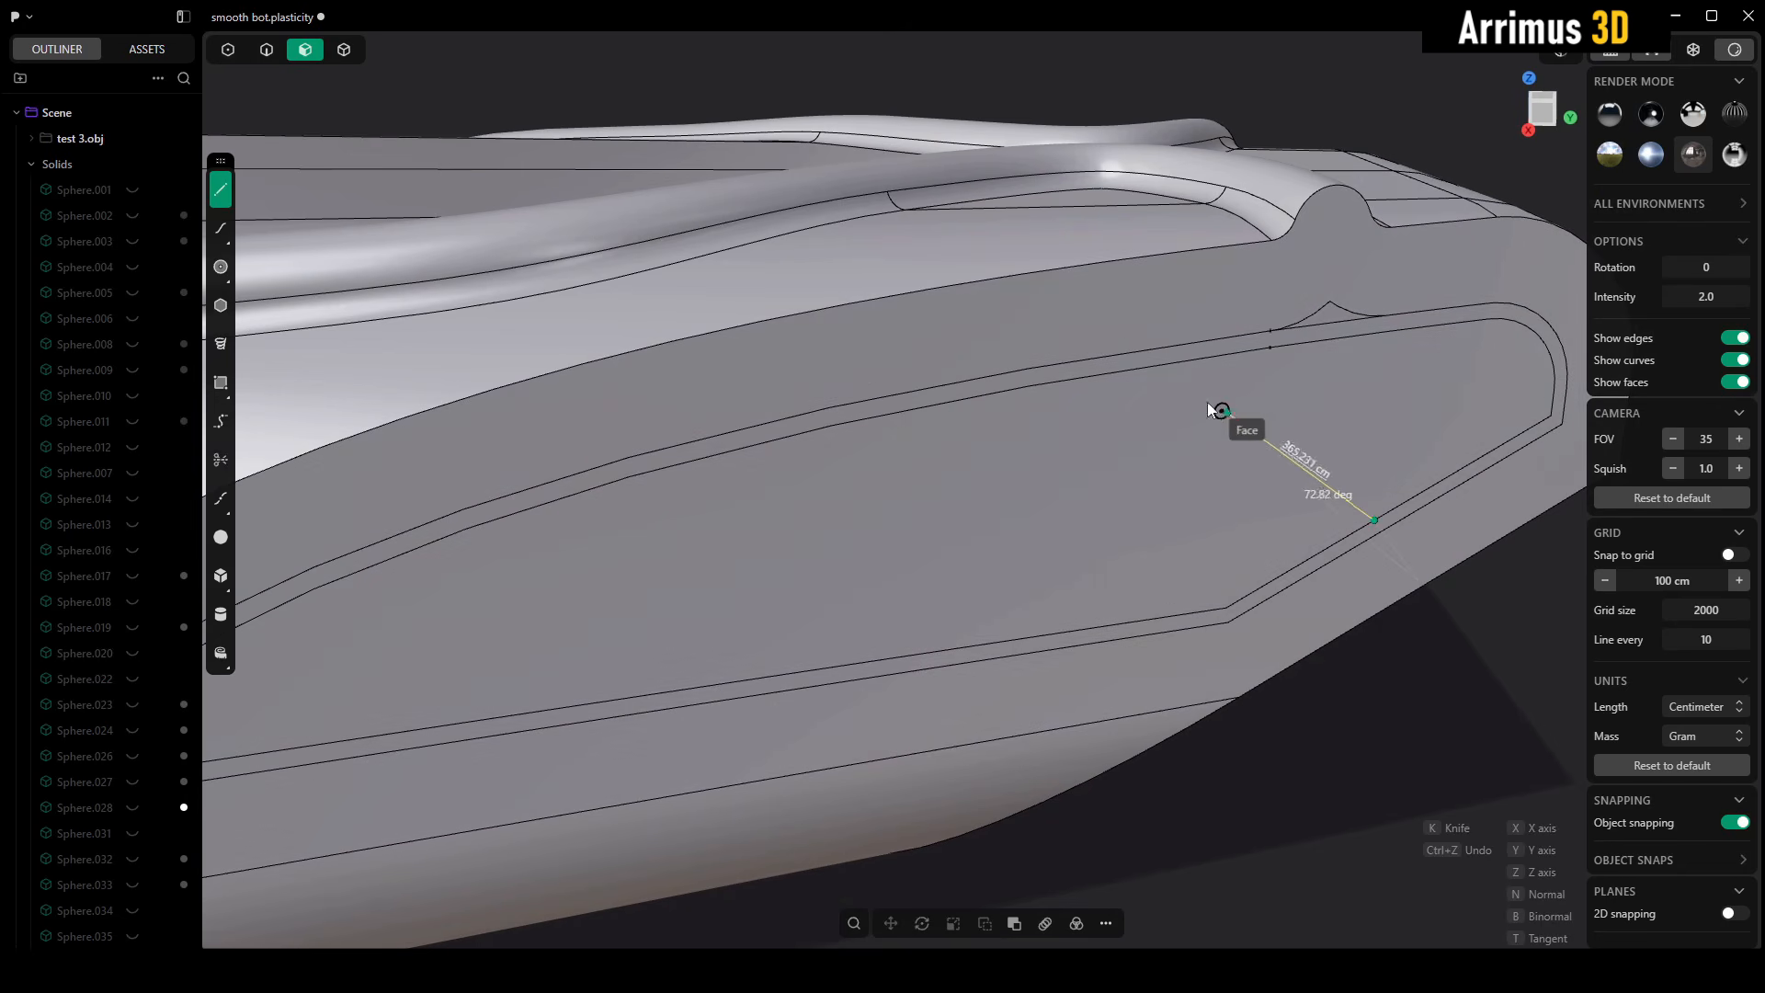
pyautogui.click(1162, 366)
pyautogui.click(968, 646)
pyautogui.moveTo(968, 646); pyautogui.dragTo(1434, 460, button='middle')
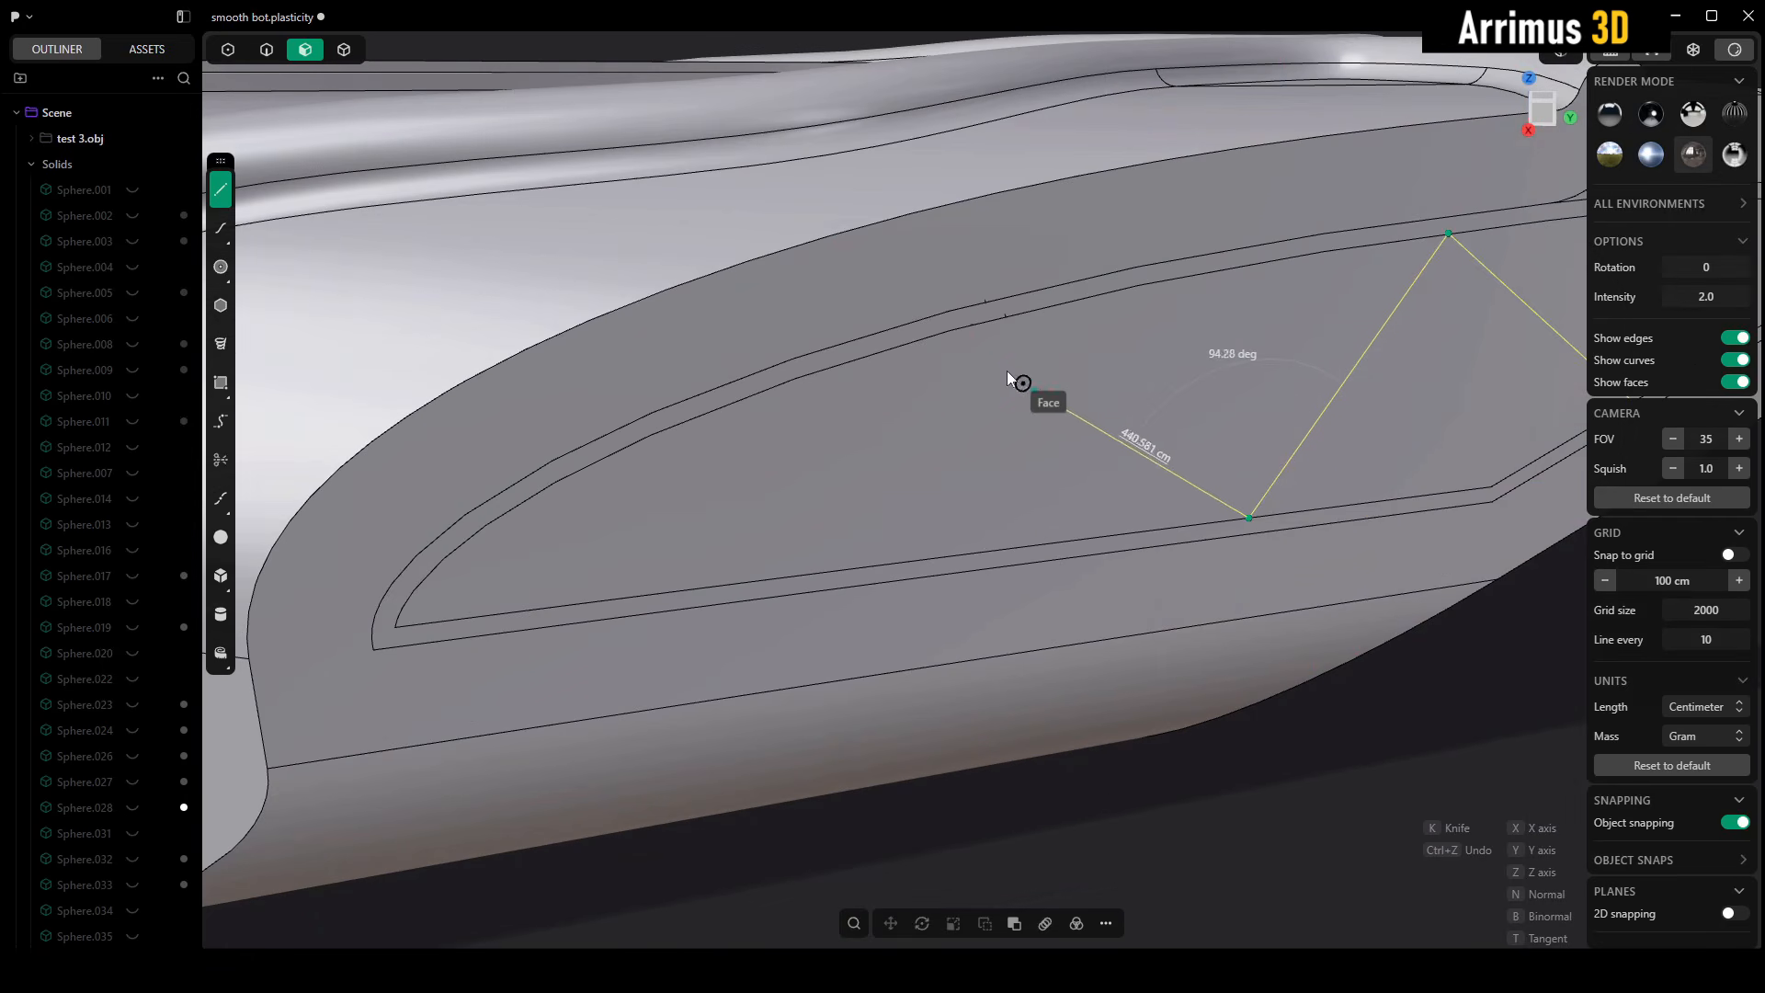
pyautogui.click(972, 327)
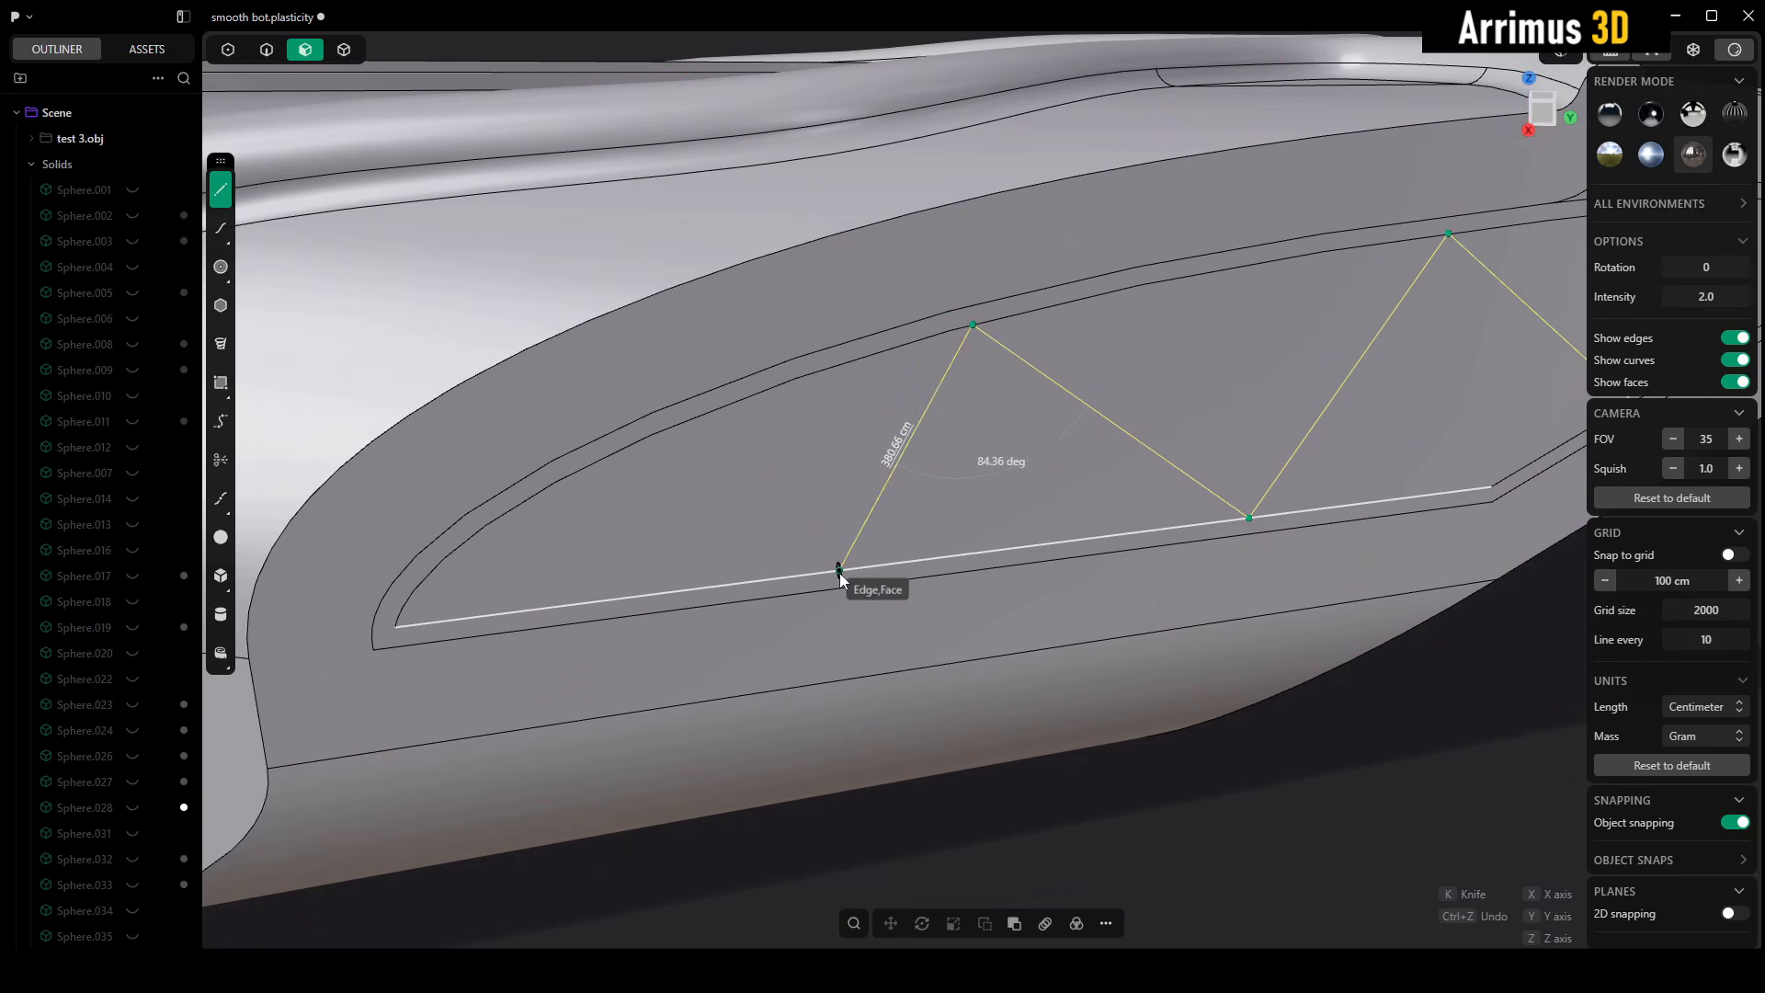
pyautogui.click(840, 571)
pyautogui.click(654, 434)
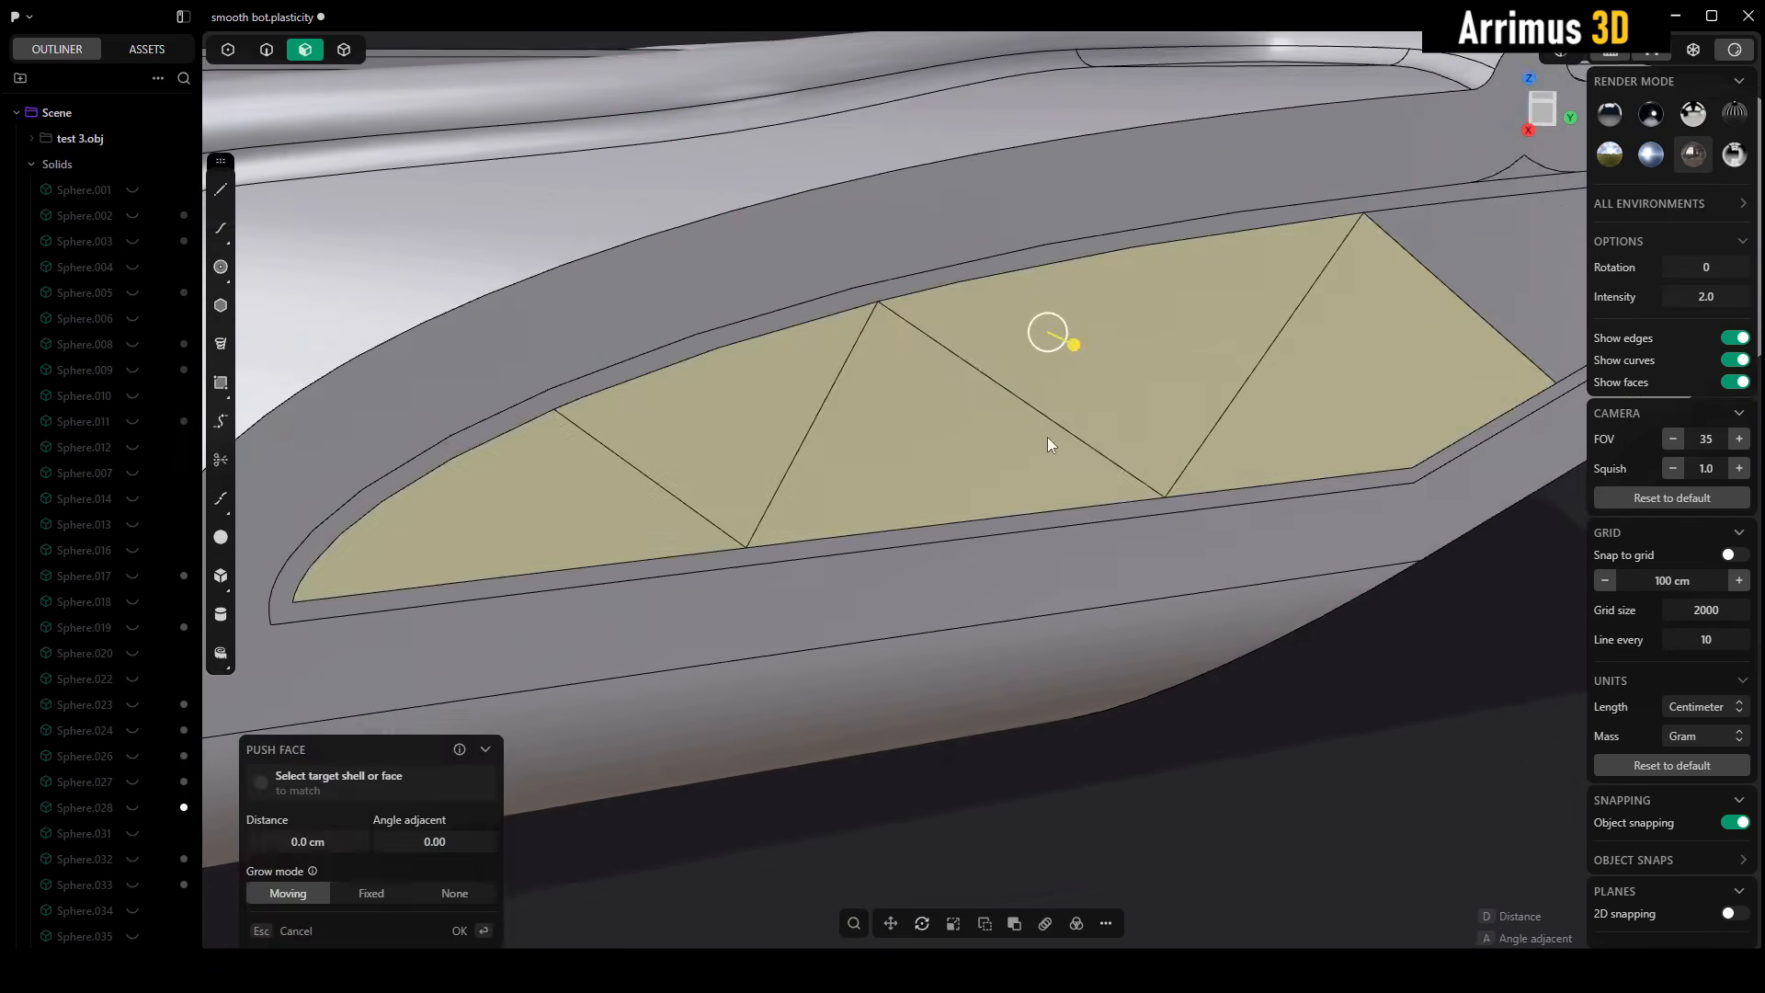
# - Offset the outlines of all six panel regions inward by about 8 cm to form a truss pattern
pyautogui.moveTo(1047, 438); pyautogui.dragTo(1337, 356, button='middle')
pyautogui.scroll(3, 1340, 352)
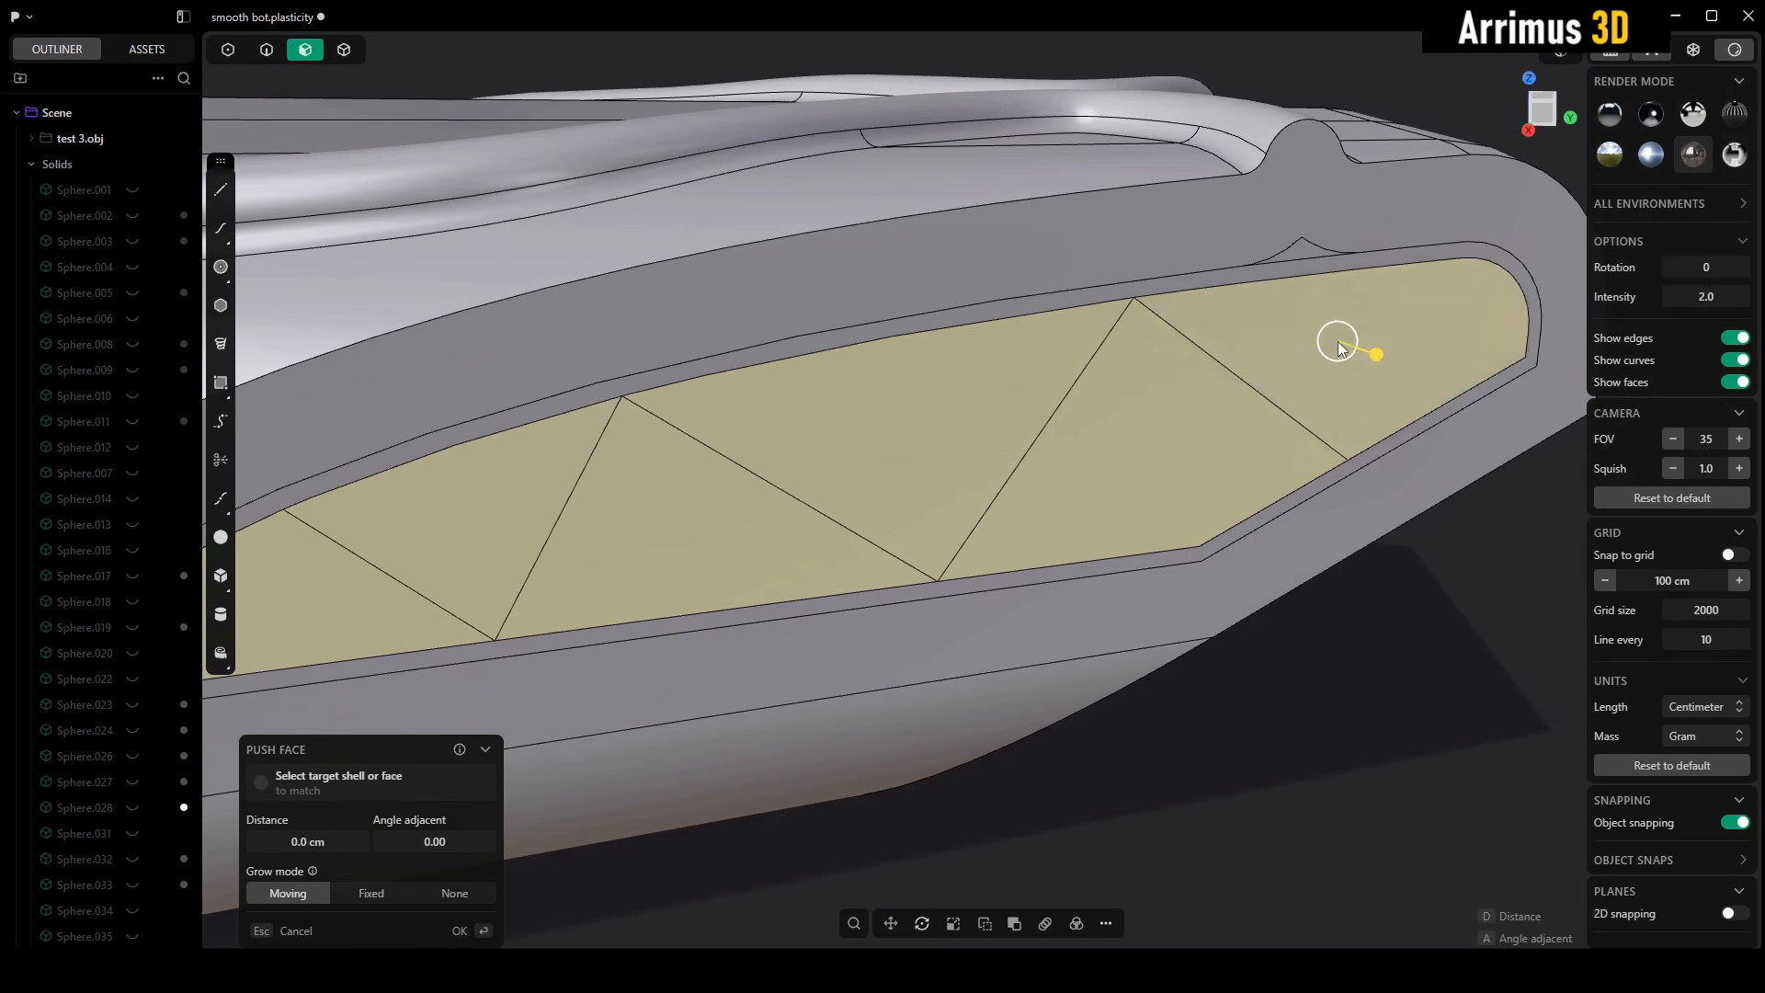
pyautogui.press('o')
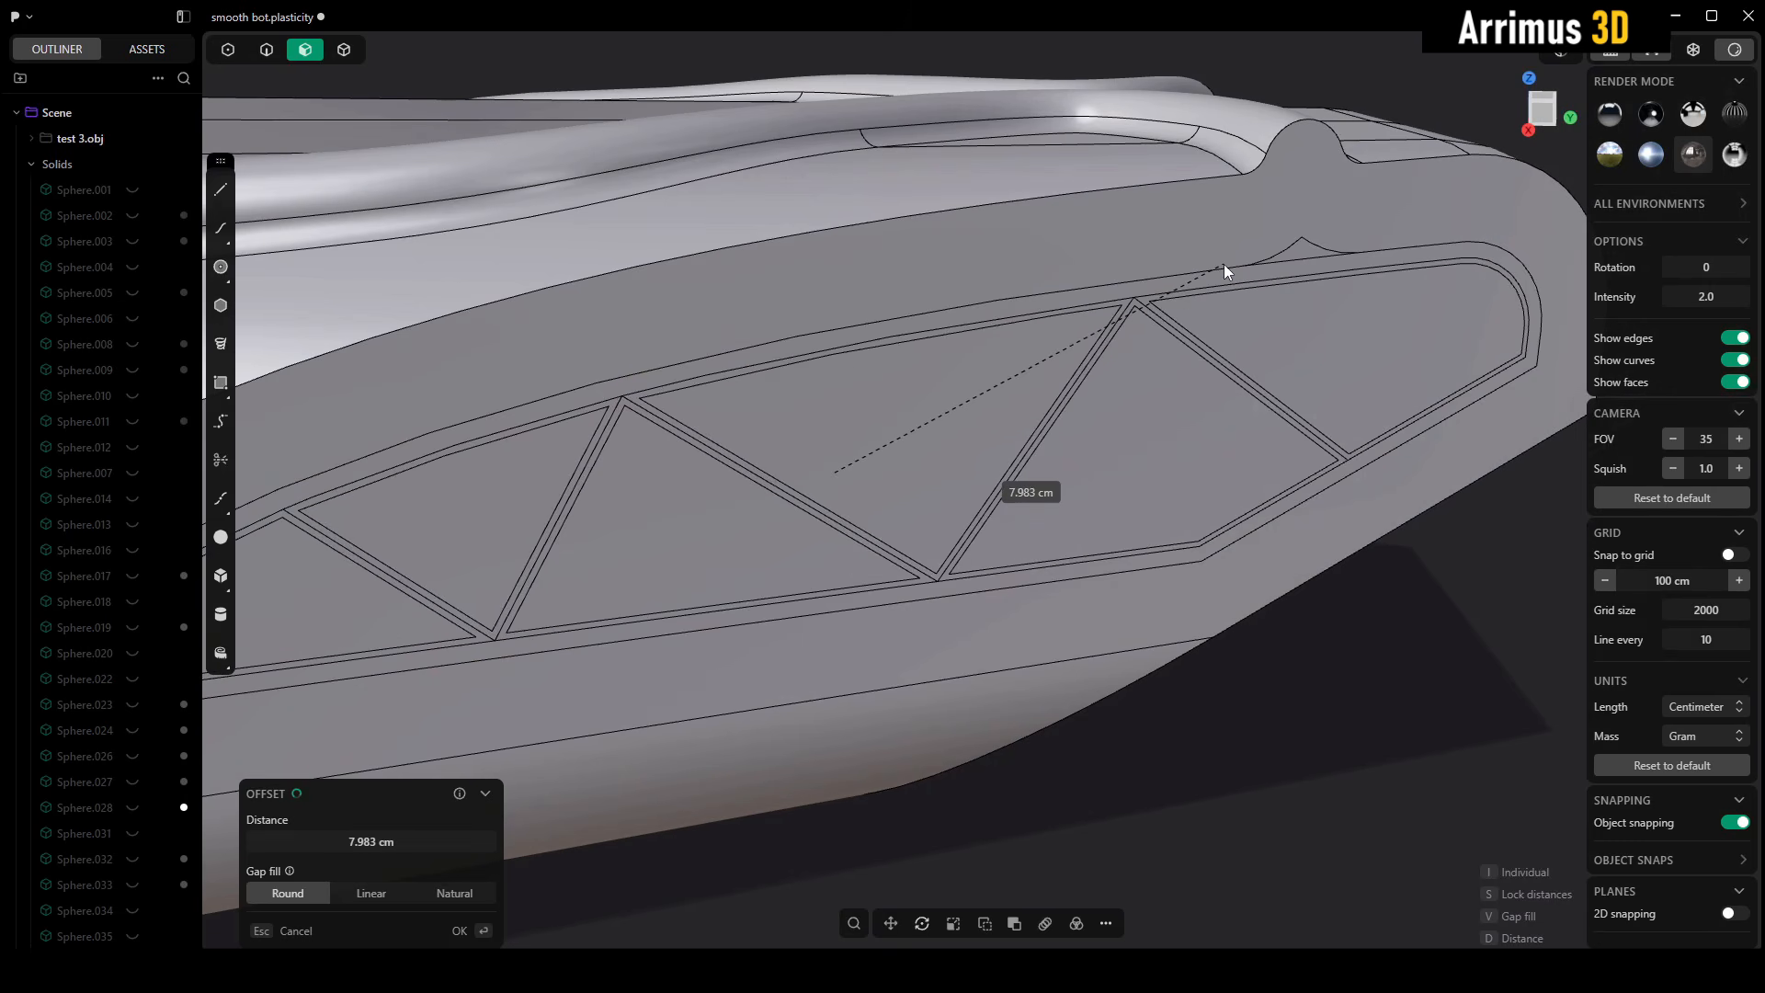
pyautogui.click(1226, 269)
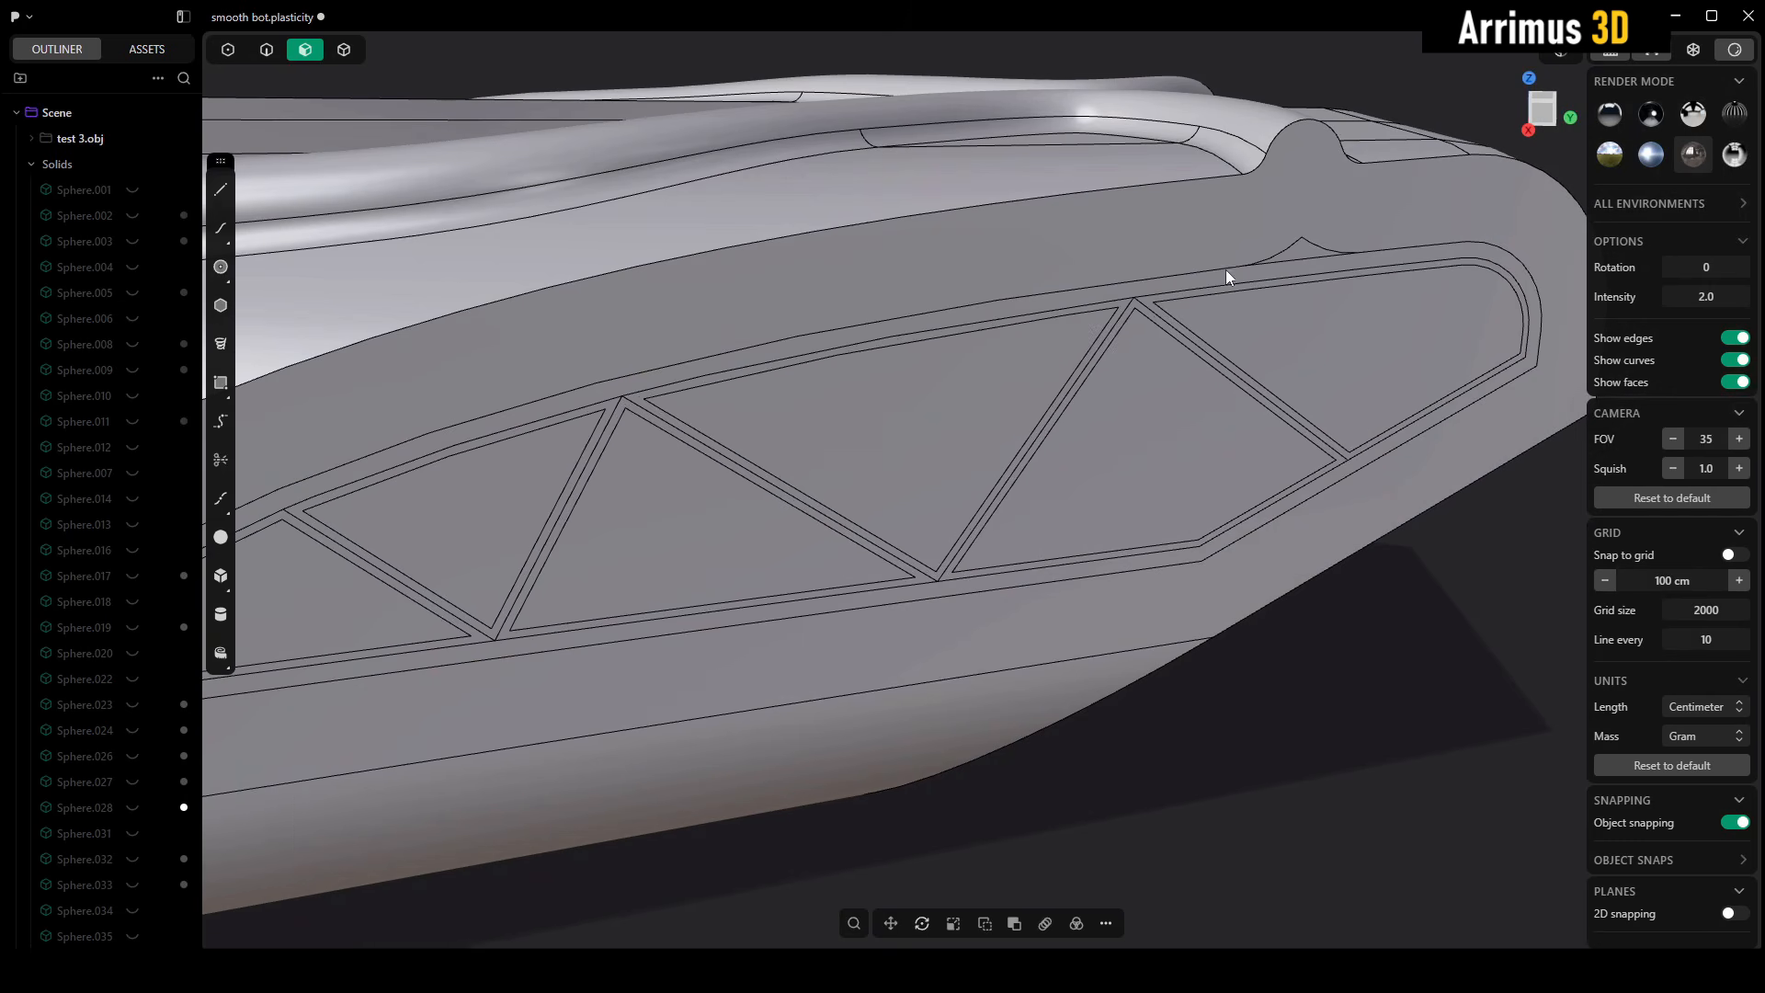
pyautogui.click(1427, 631)
pyautogui.moveTo(1427, 631); pyautogui.dragTo(1460, 599, button='middle')
# - Extrude the six inner panel faces about 64 cm into the body with a taper of about -14 degrees
pyautogui.click(1349, 358)
pyautogui.click(1223, 433)
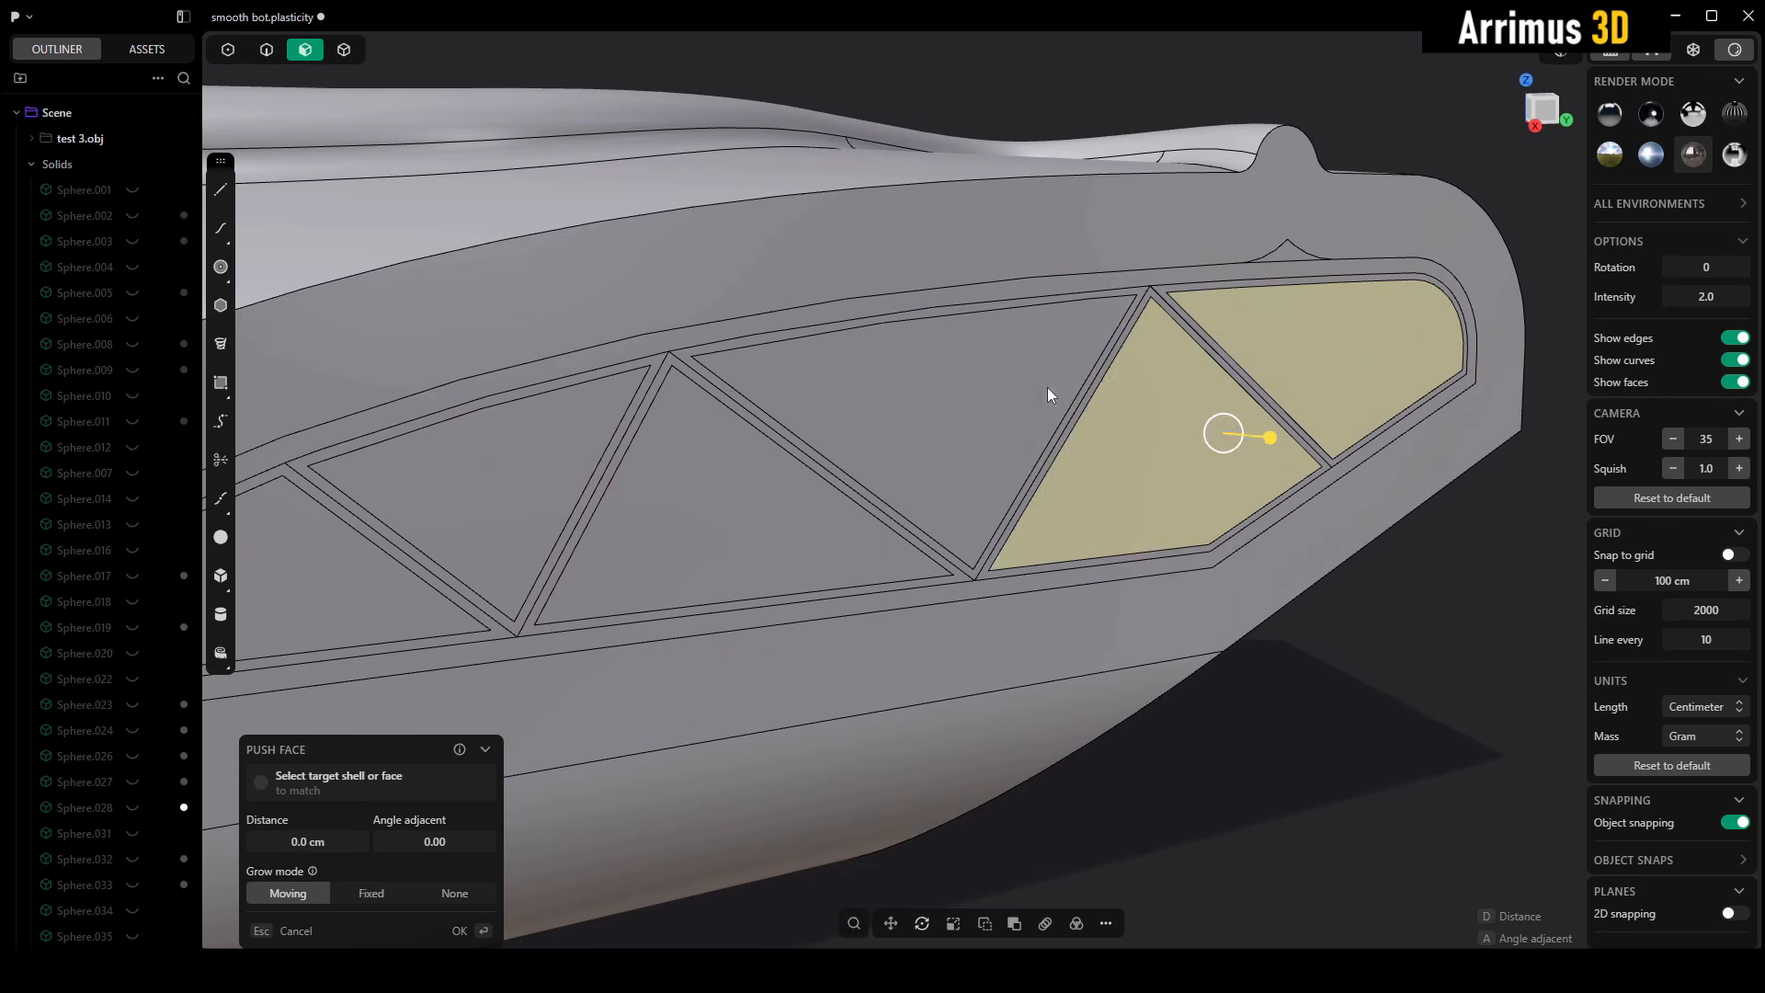
pyautogui.click(1046, 388)
pyautogui.click(754, 493)
pyautogui.click(488, 440)
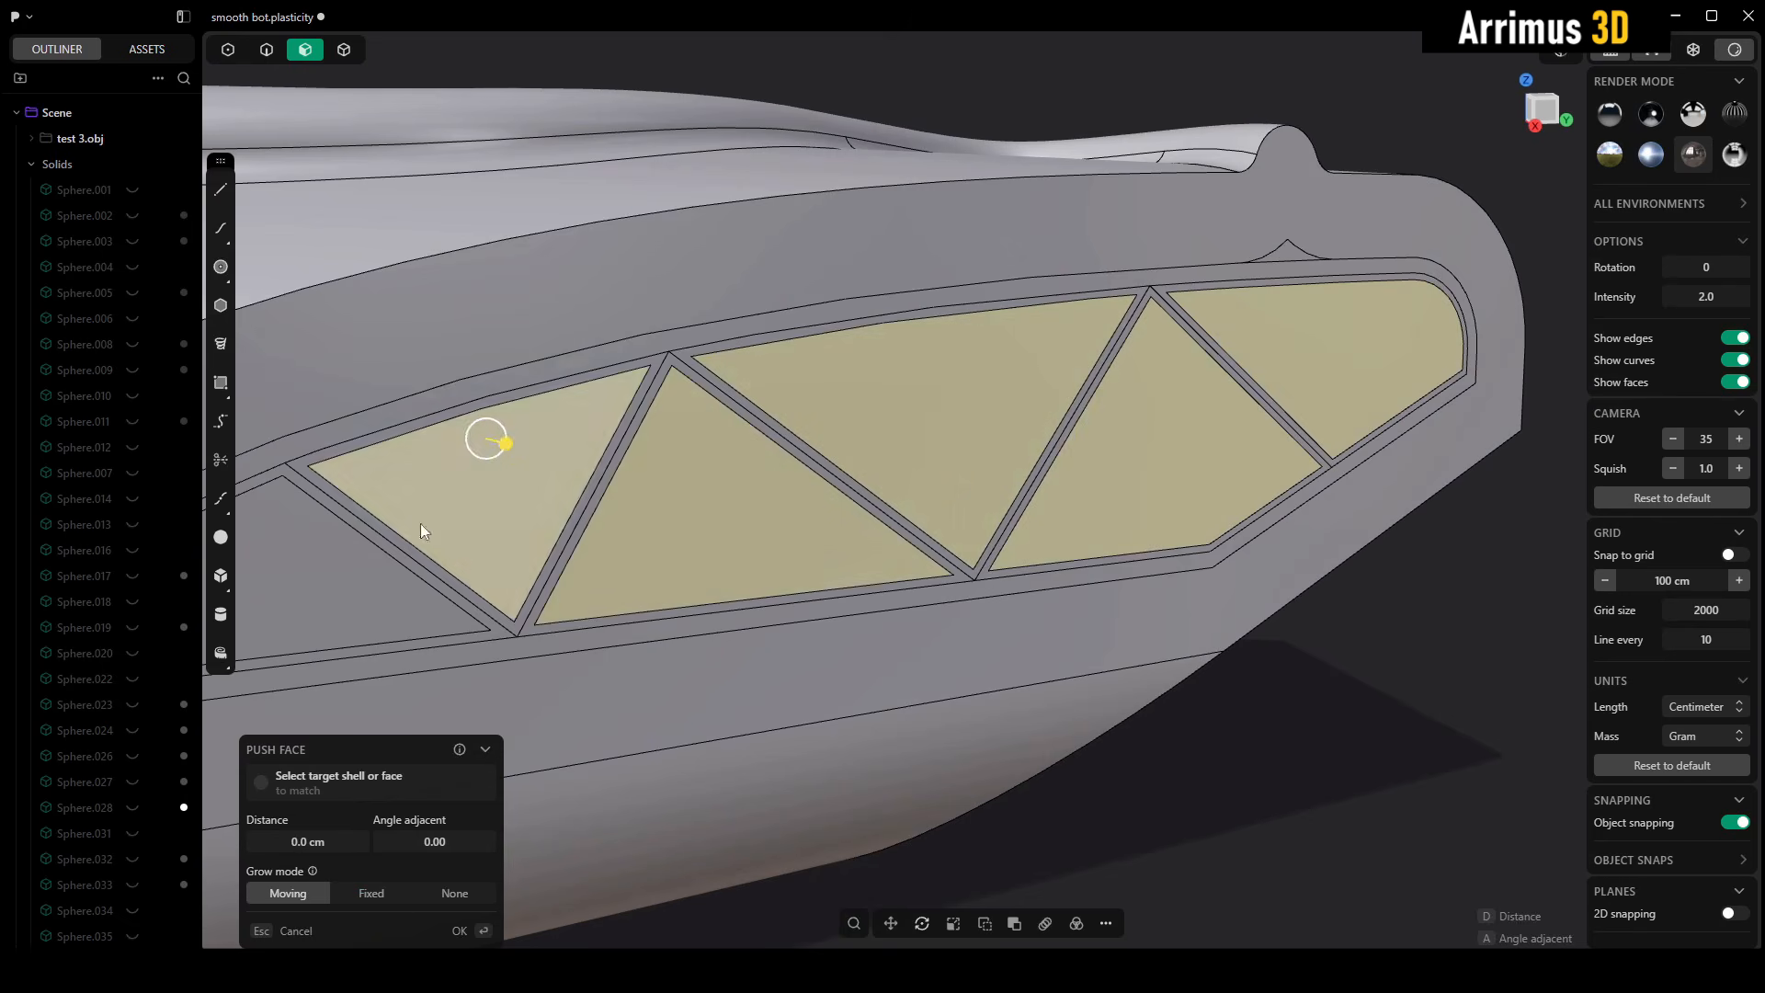
pyautogui.click(361, 577)
pyautogui.moveTo(612, 451); pyautogui.dragTo(712, 416, button='middle')
pyautogui.scroll(-3, 929, 447)
pyautogui.scroll(2, 958, 416)
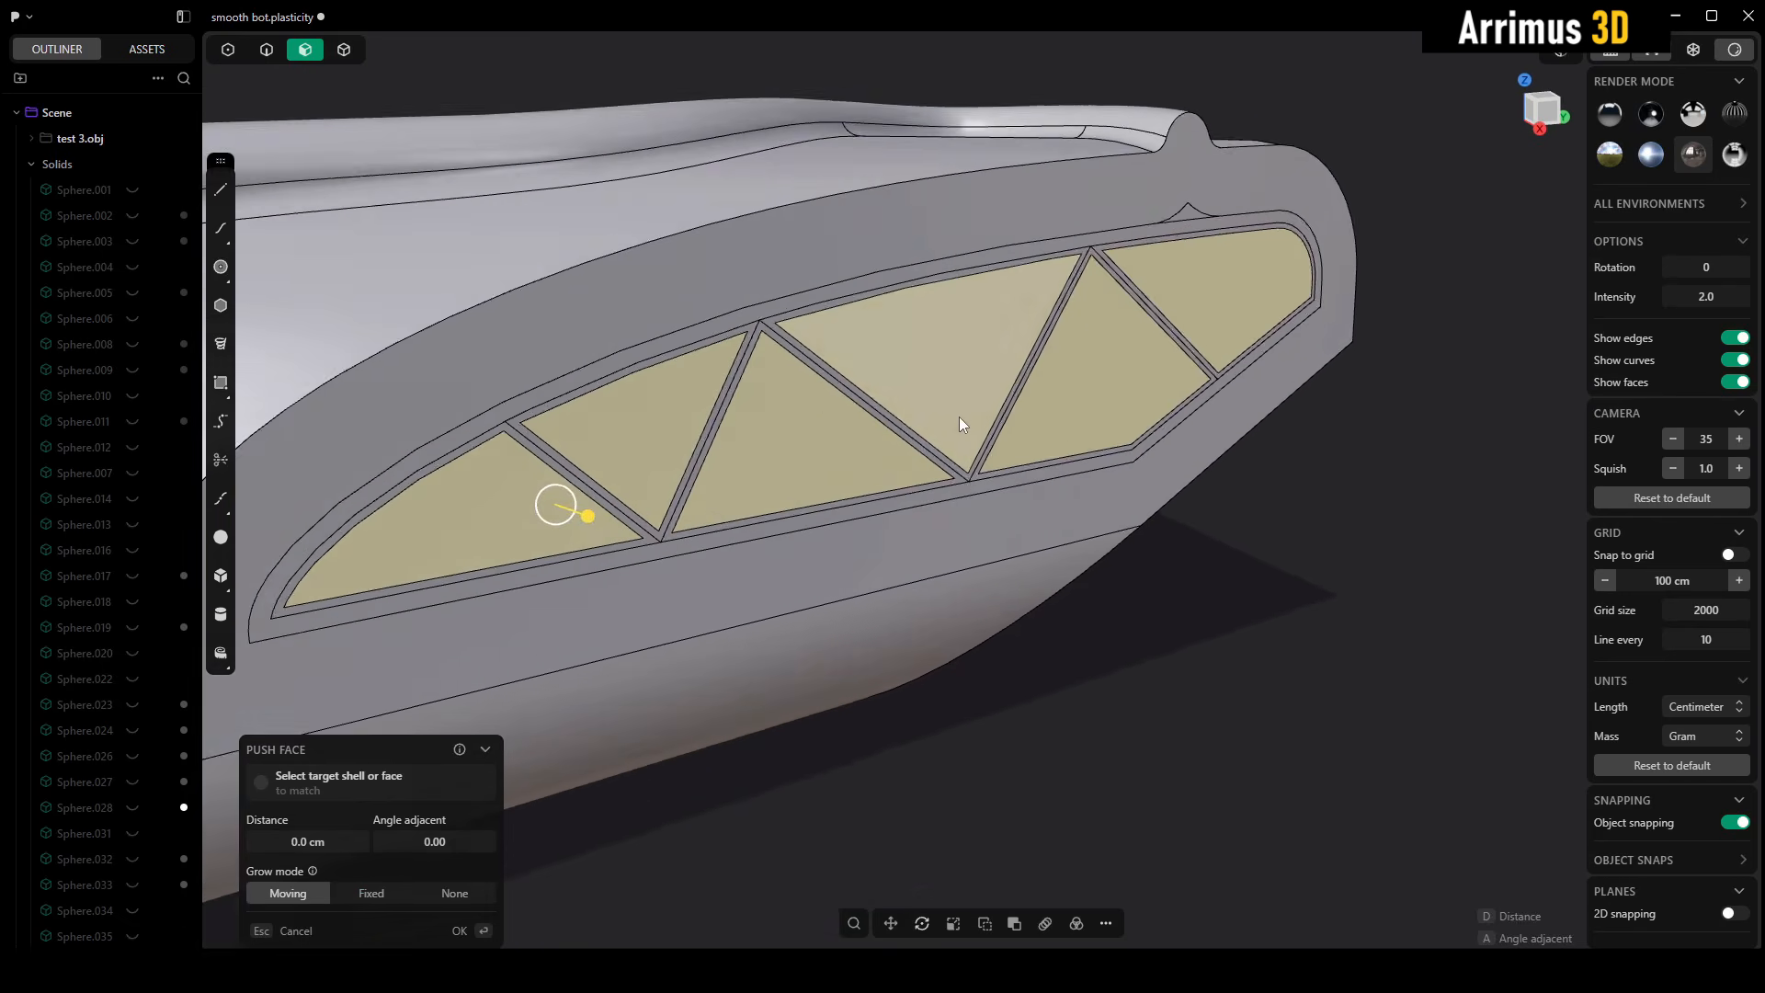
pyautogui.moveTo(958, 416); pyautogui.dragTo(978, 388, button='middle')
pyautogui.scroll(3, 978, 388)
pyautogui.press('e')
pyautogui.press('d')
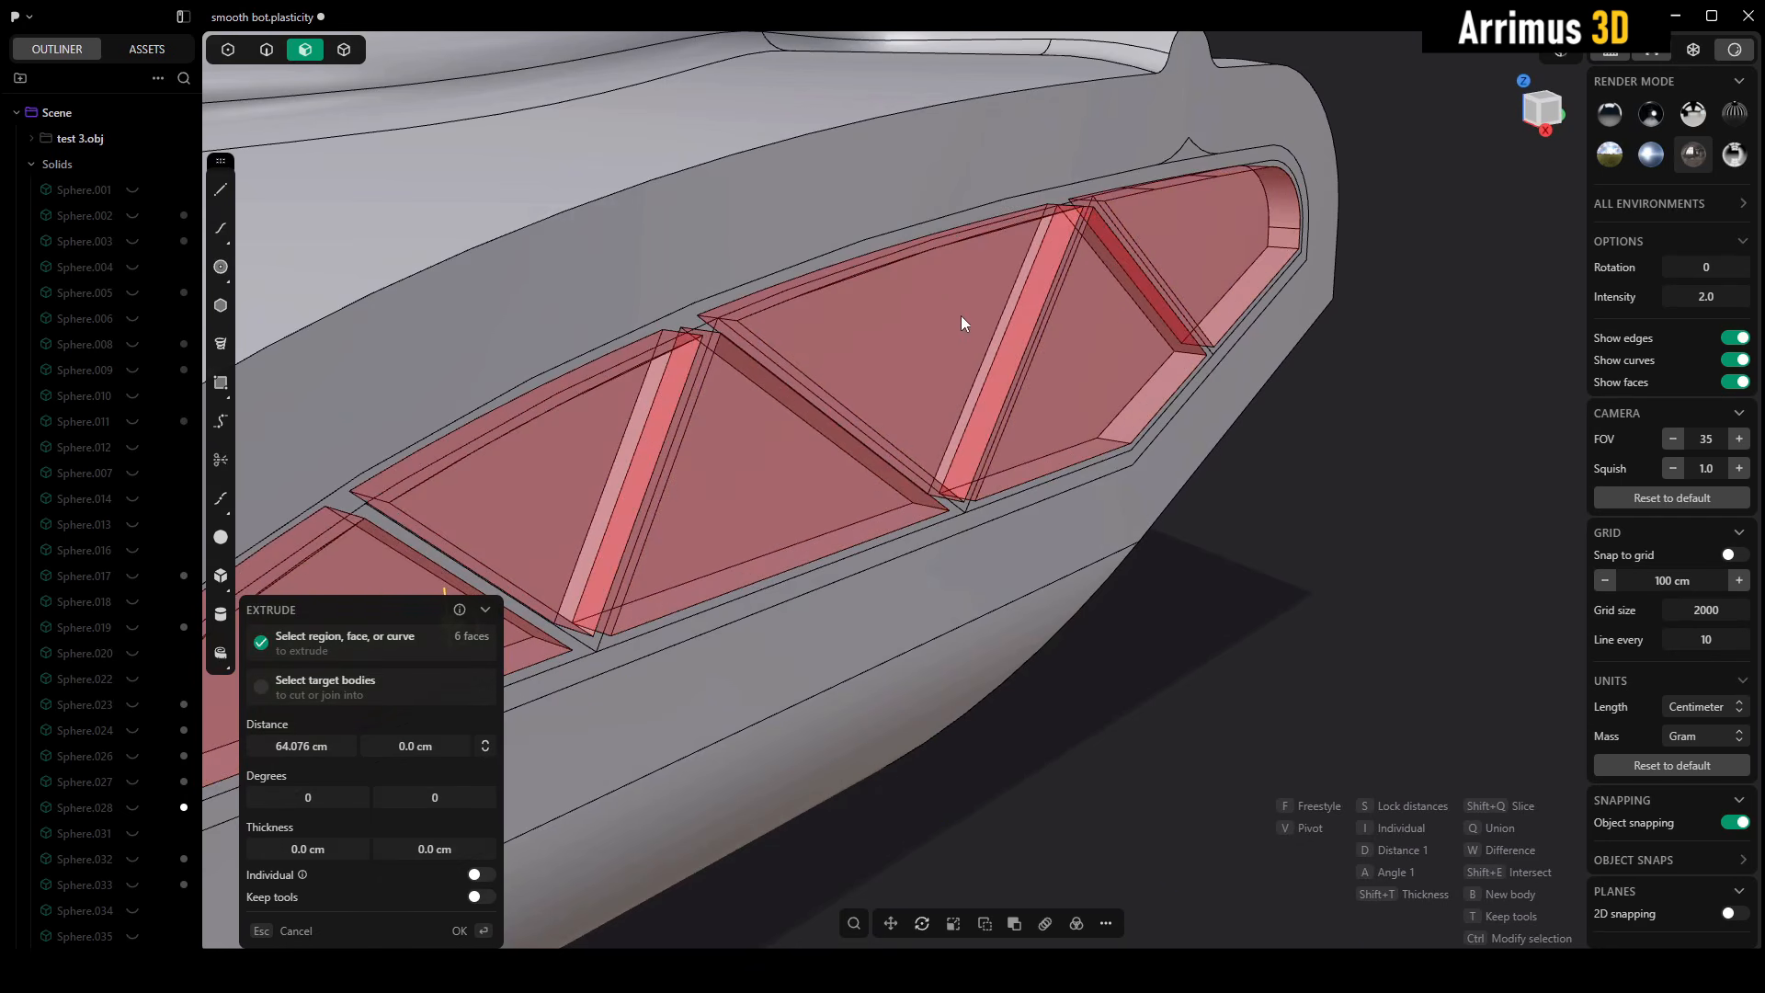
pyautogui.moveTo(962, 324); pyautogui.dragTo(1024, 245, button='middle')
pyautogui.press('a')
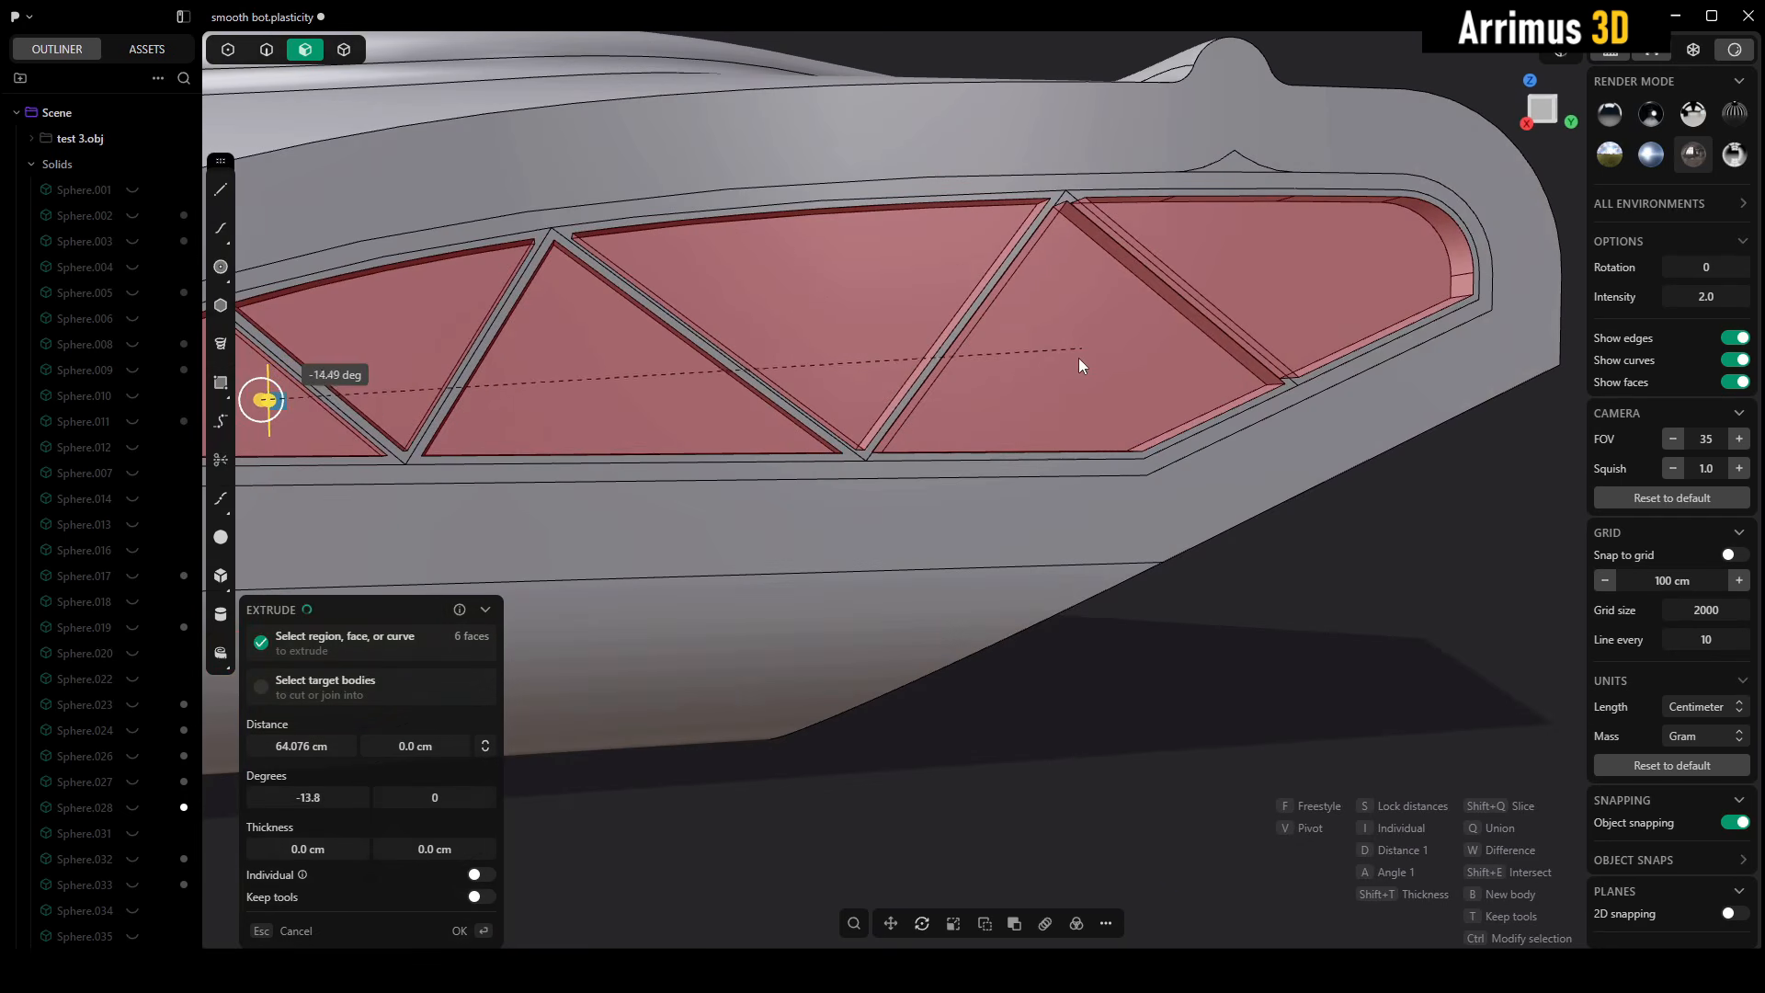
pyautogui.click(1030, 96)
pyautogui.moveTo(1056, 329); pyautogui.dragTo(1255, 285, button='middle')
pyautogui.press('2')
pyautogui.click(1183, 312)
pyautogui.press('f')
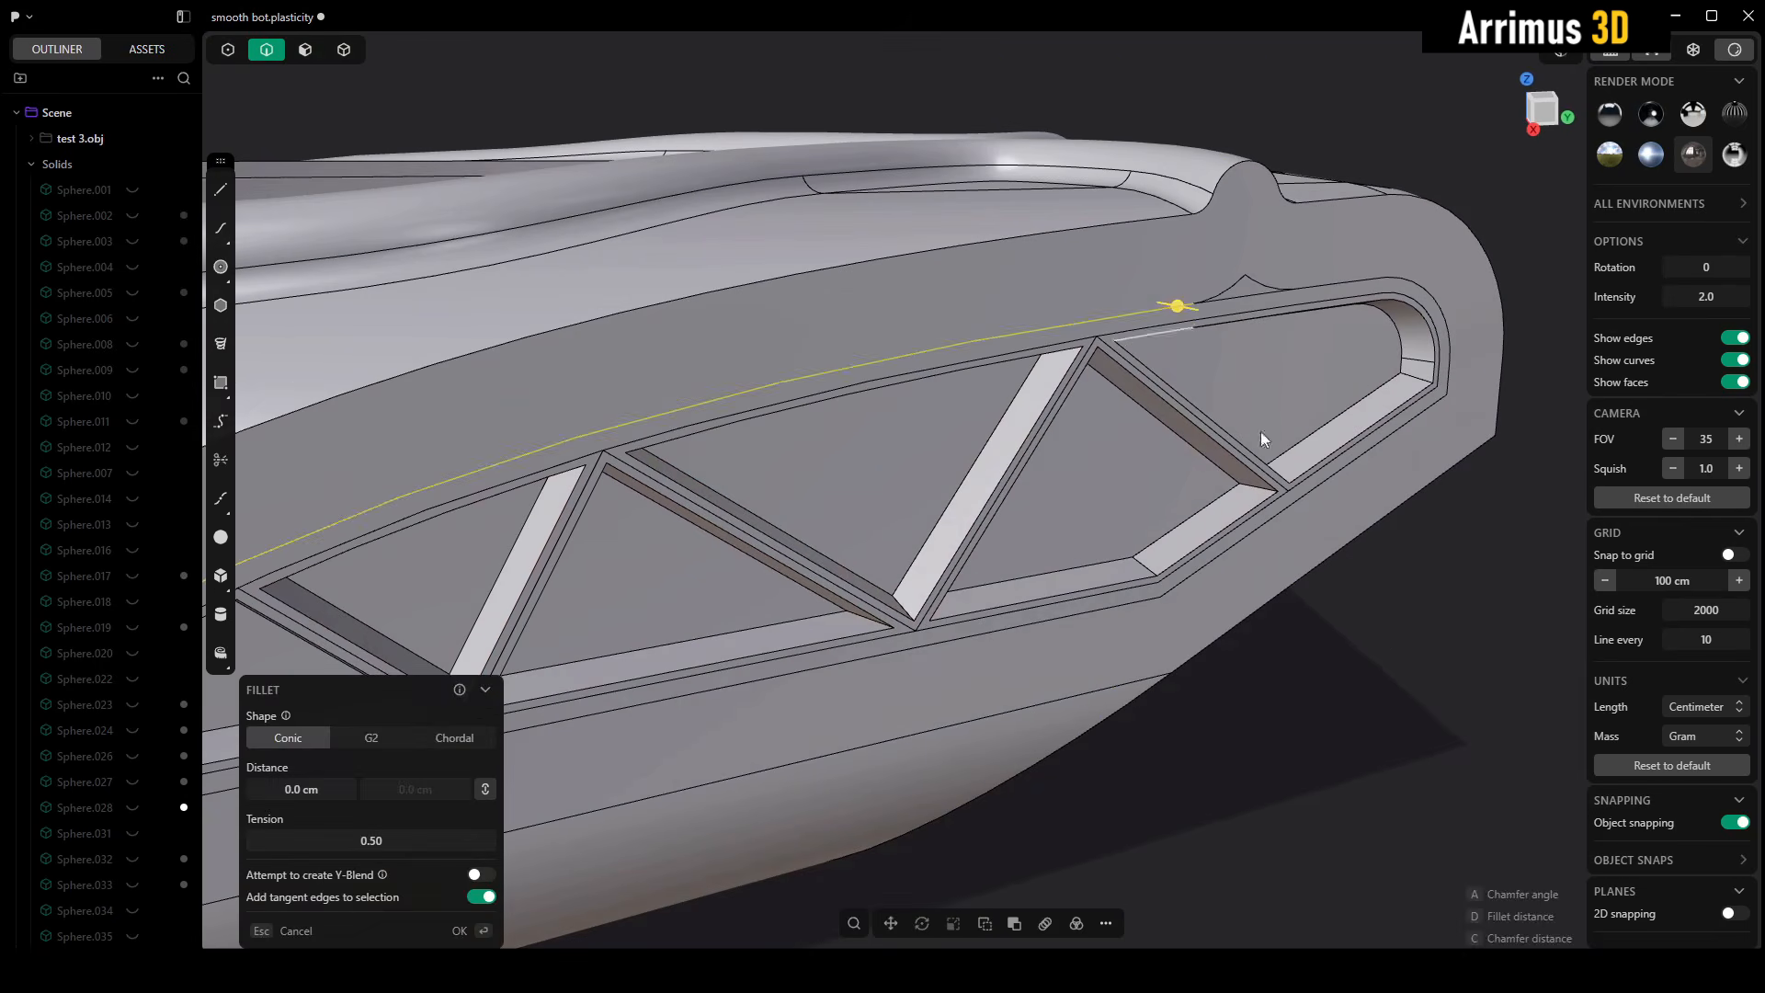
pyautogui.press('Escape')
# - Delete the redundant topology from the robot body to clear the leftover offset lines around the truss recesses
pyautogui.press('4')
pyautogui.click(1145, 385)
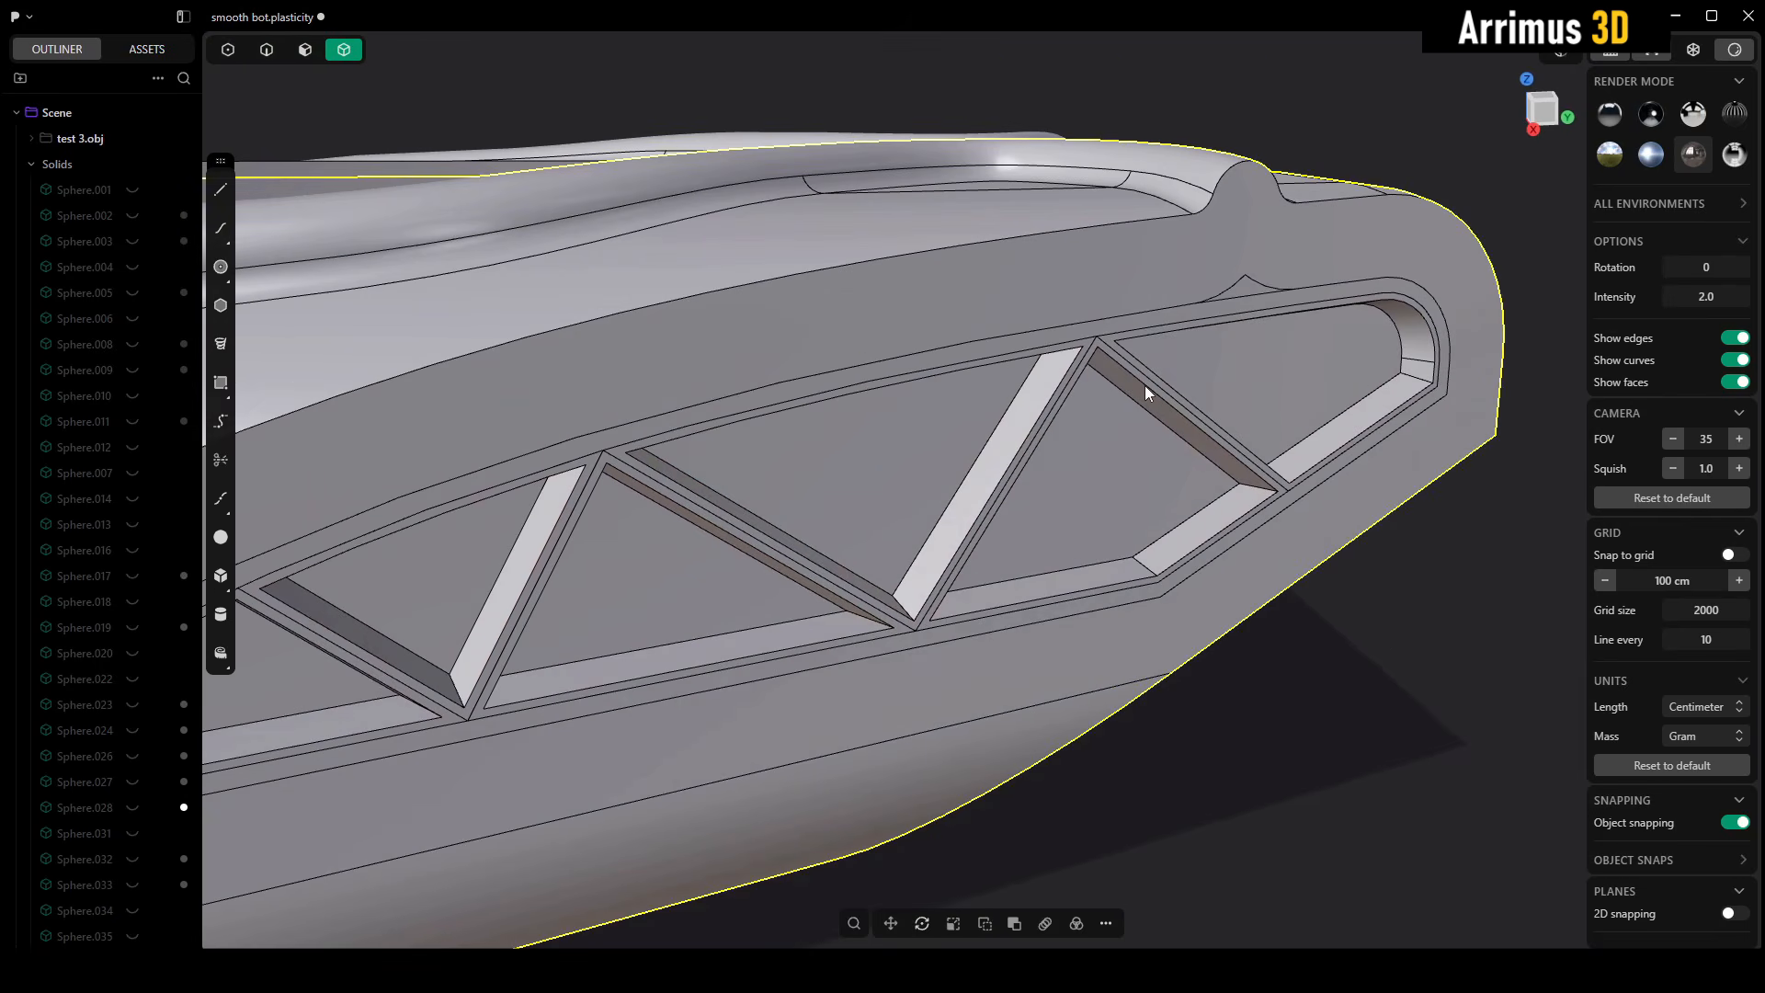
pyautogui.rightClick(1145, 384)
pyautogui.write('re')
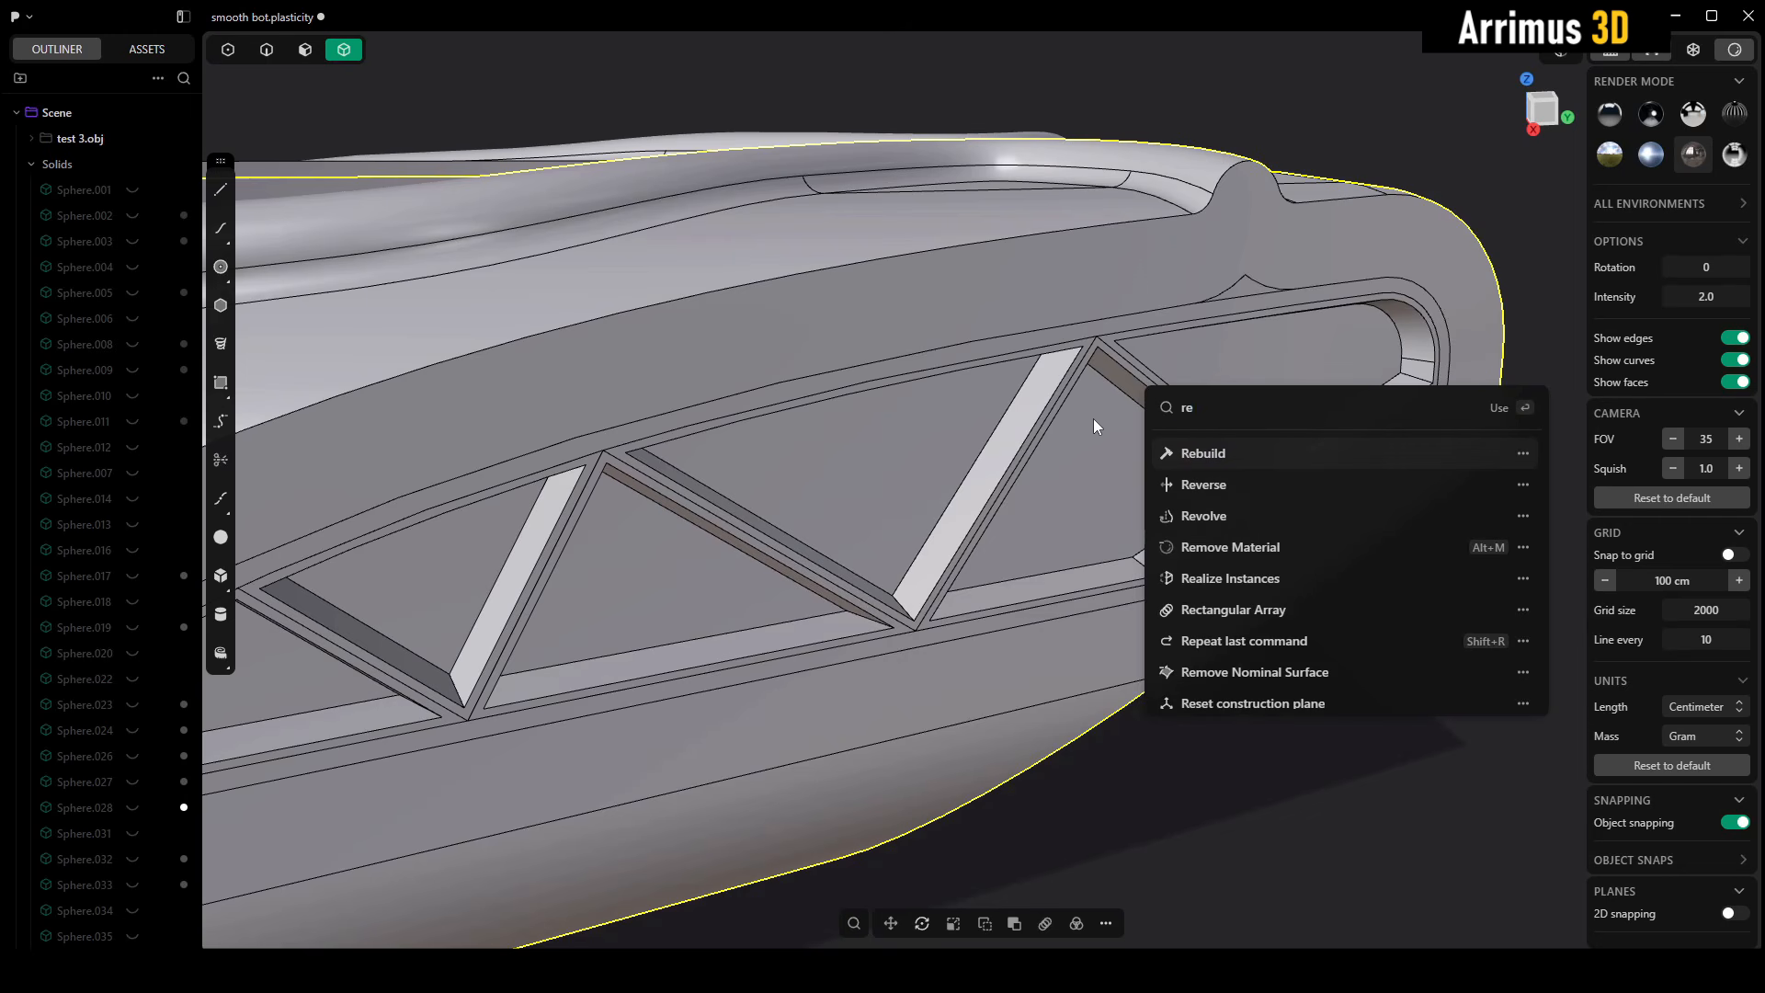
pyautogui.press('BackSpace')
pyautogui.press('BackSpace')
pyautogui.write('de')
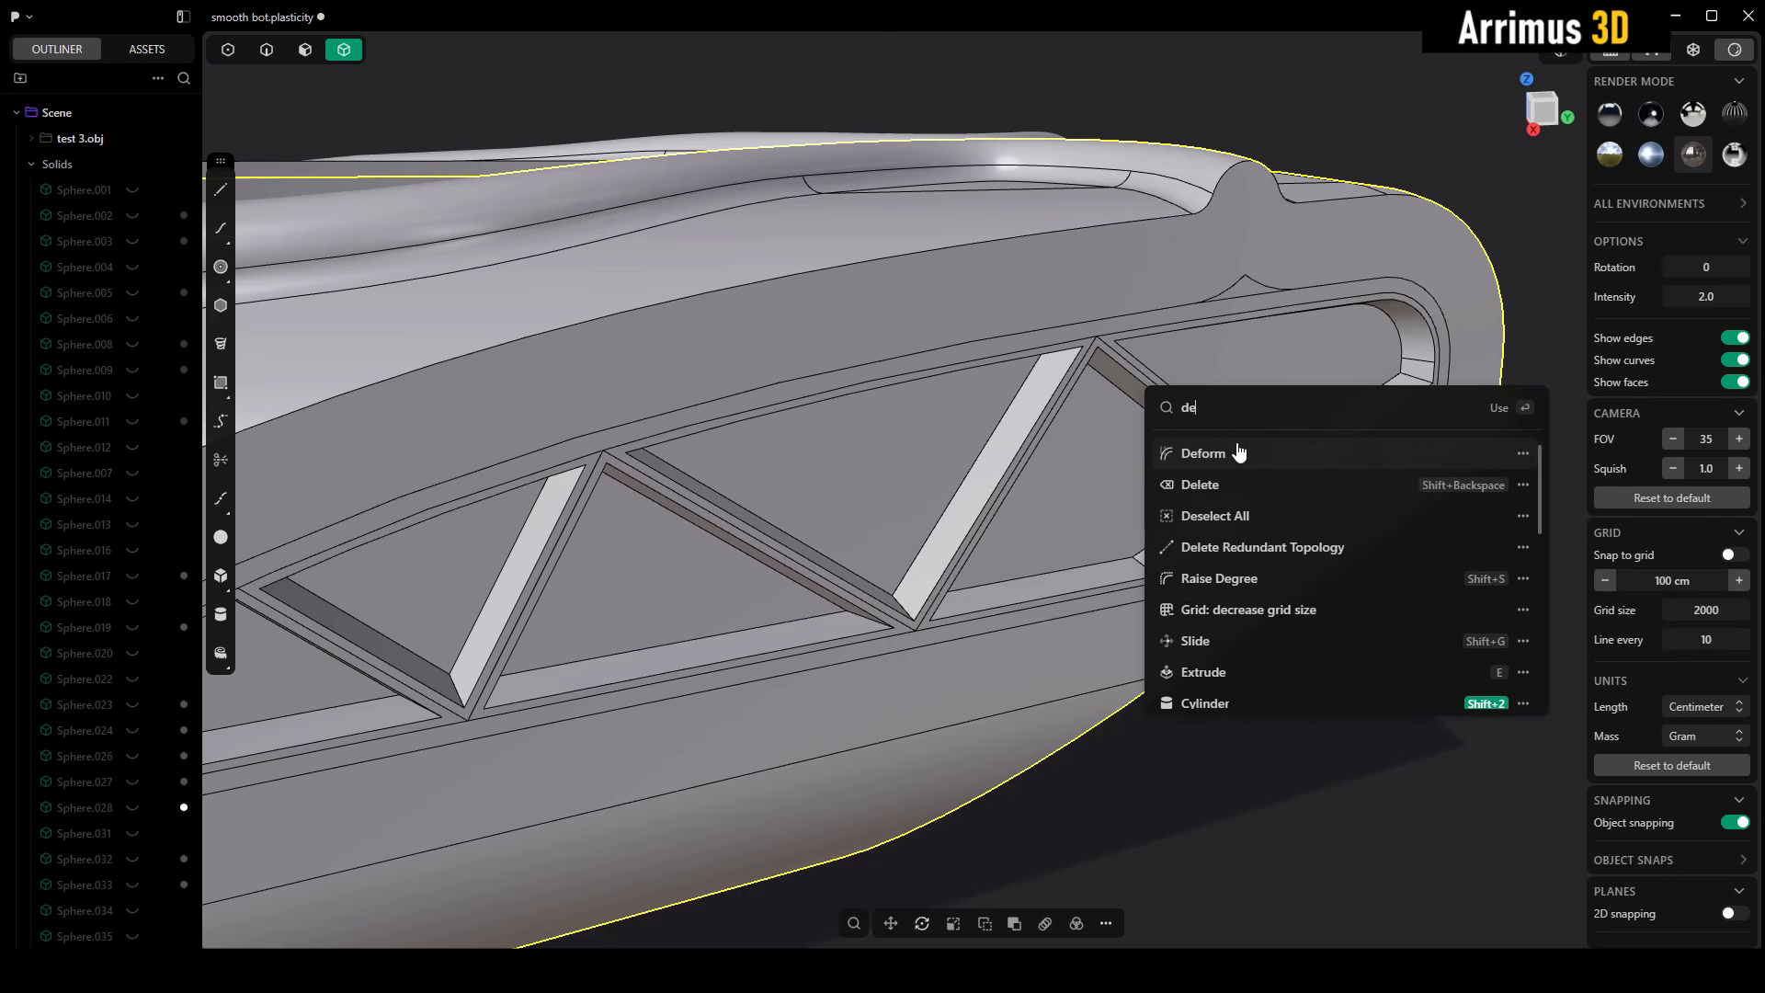
pyautogui.click(1259, 548)
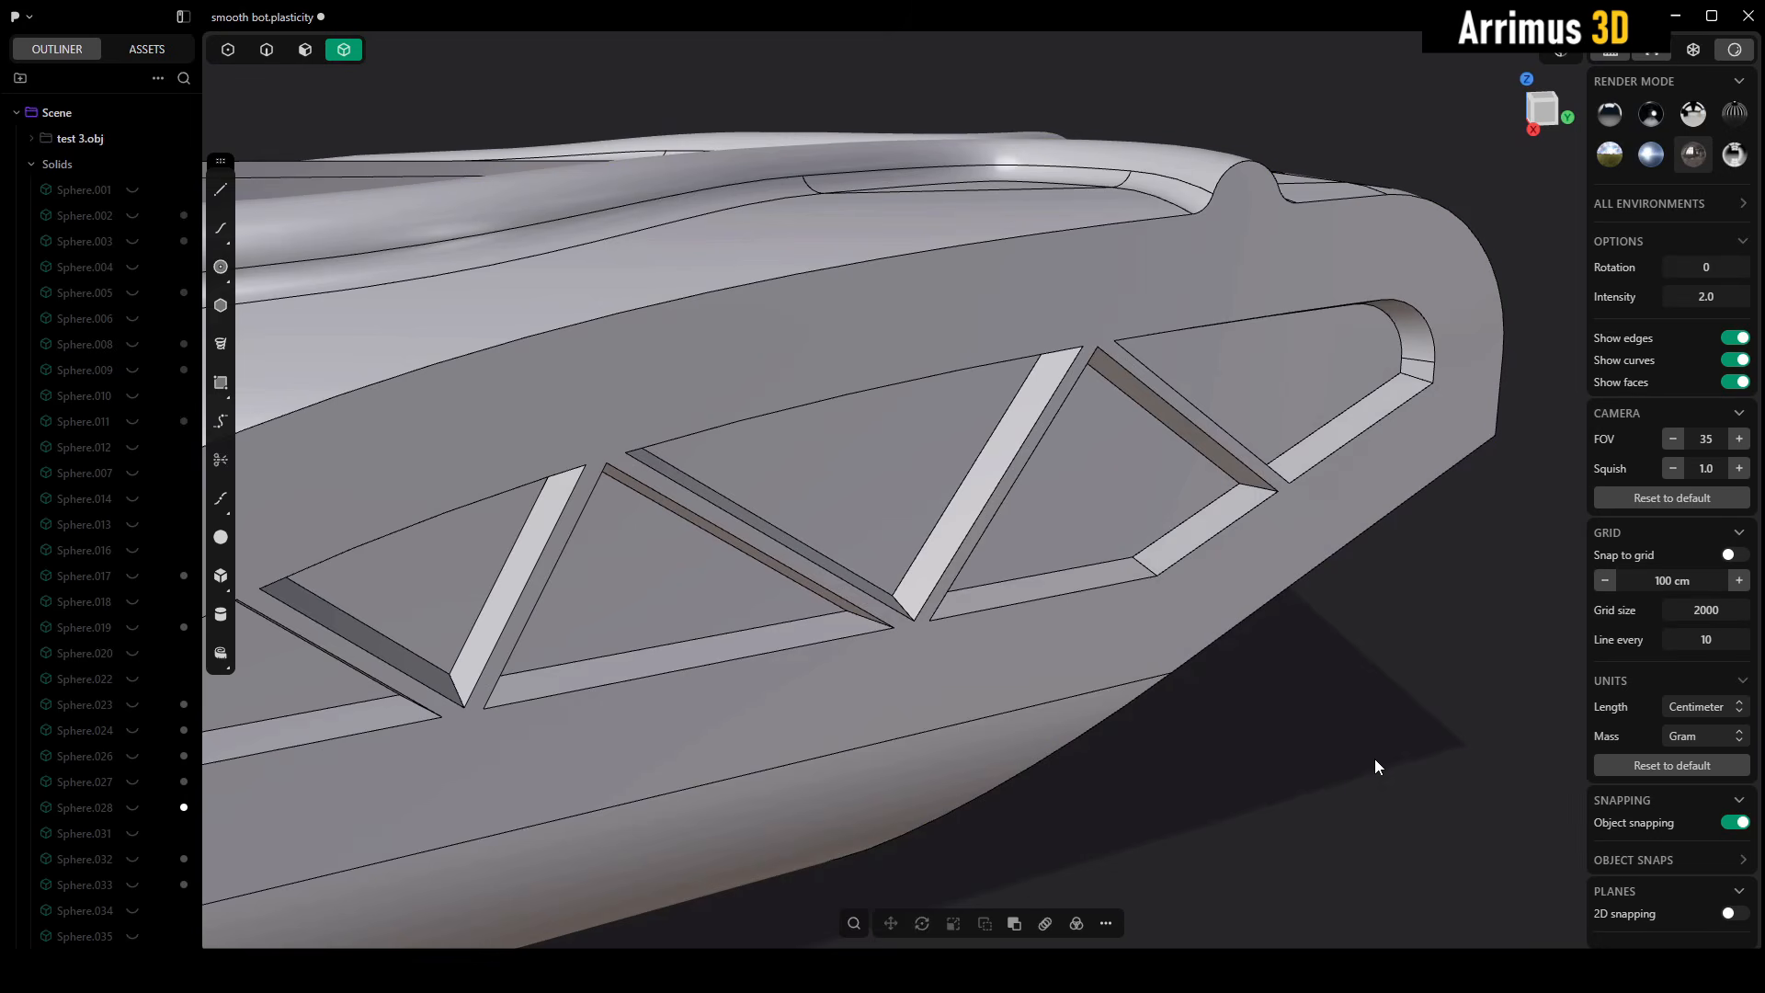
# - Examine the cleaned-up truss recesses on the body's side from several angles
pyautogui.moveTo(1377, 760); pyautogui.dragTo(1179, 638, button='middle')
pyautogui.press('2')
pyautogui.scroll(-10, 1167, 637)
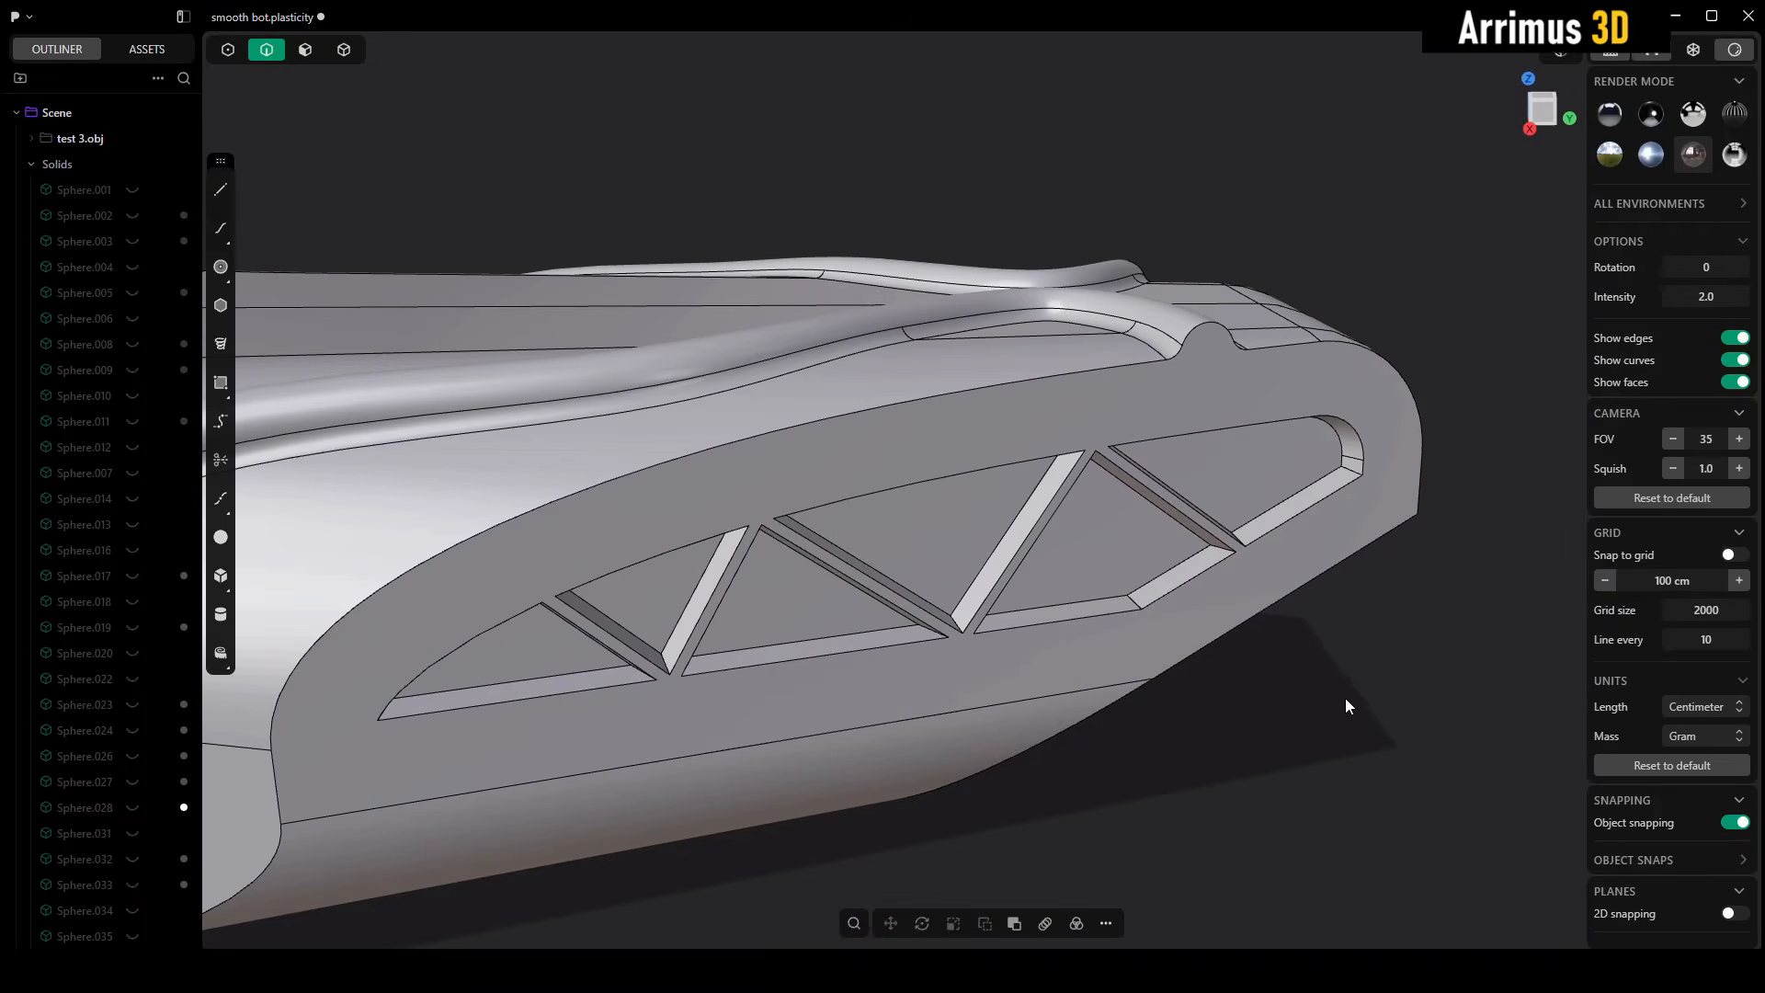
pyautogui.moveTo(1343, 709); pyautogui.dragTo(1135, 570, button='middle')
pyautogui.scroll(6, 1076, 511)
pyautogui.scroll(-2, 1081, 583)
pyautogui.moveTo(1293, 642); pyautogui.dragTo(1328, 461, button='middle')
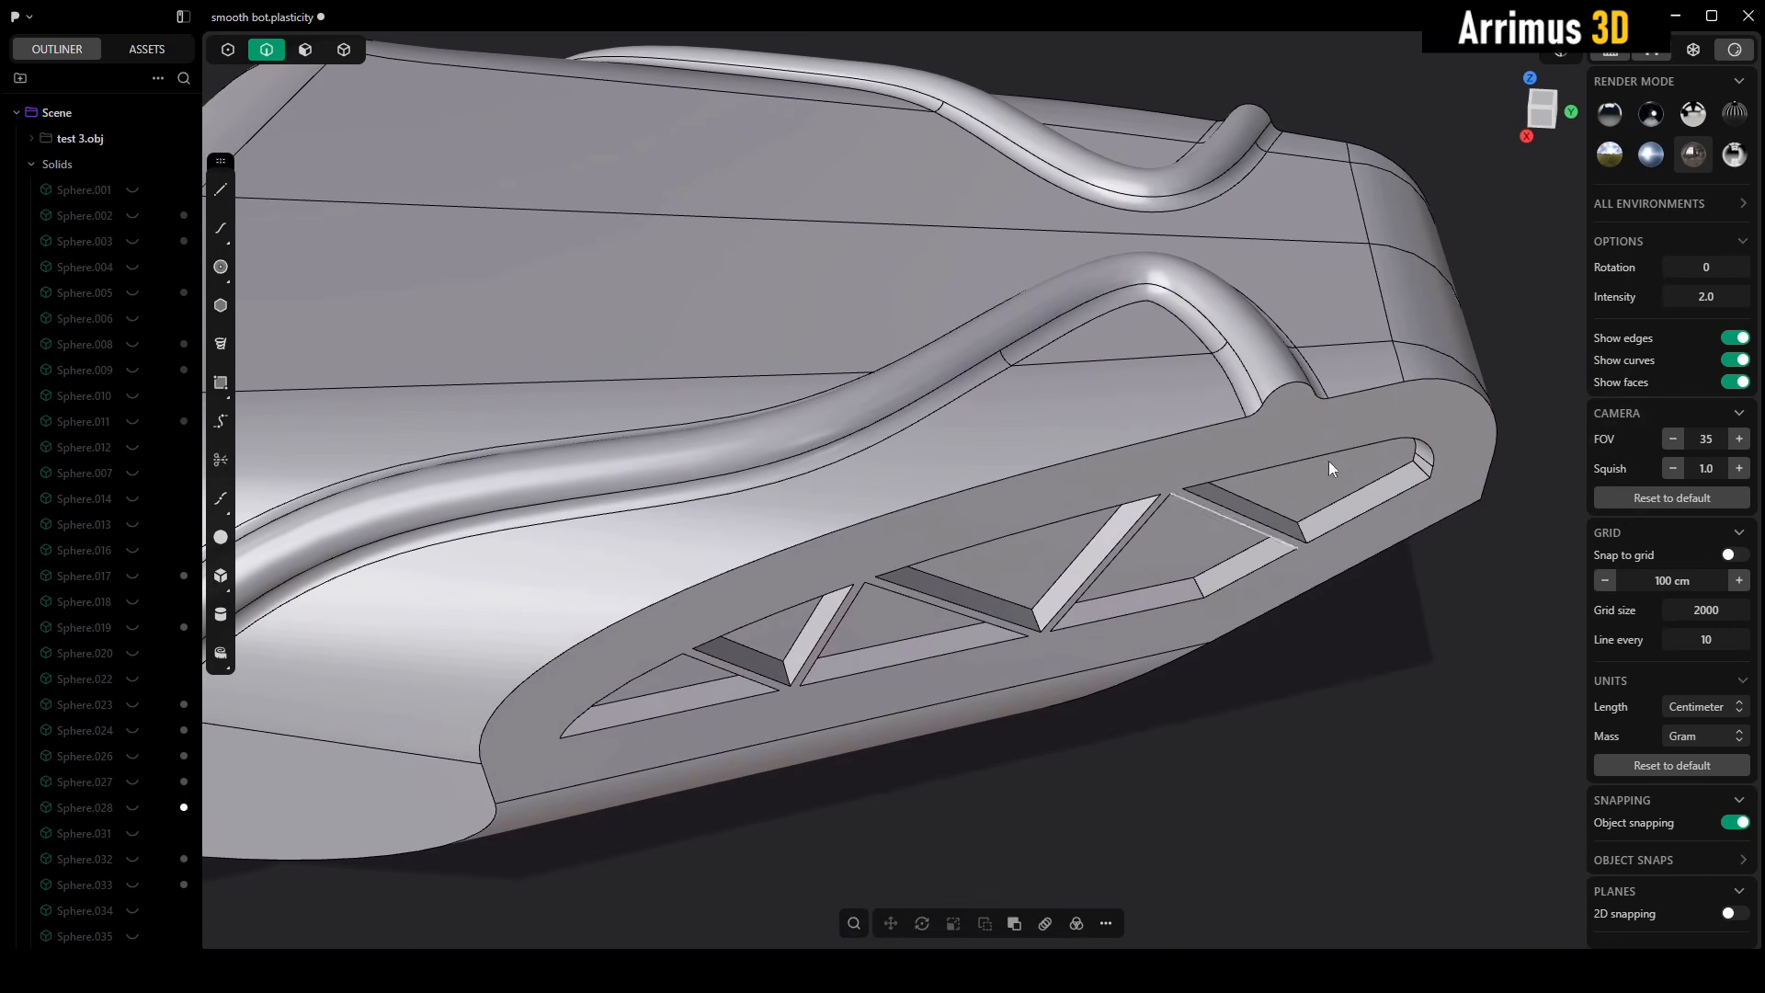
# - Offset the outline of the side face beside the tube's rounded end inward by about 72 cm with round gap fill
pyautogui.moveTo(1233, 604); pyautogui.dragTo(1508, 634, button='middle')
pyautogui.moveTo(969, 580); pyautogui.dragTo(951, 471, button='middle')
pyautogui.press('3')
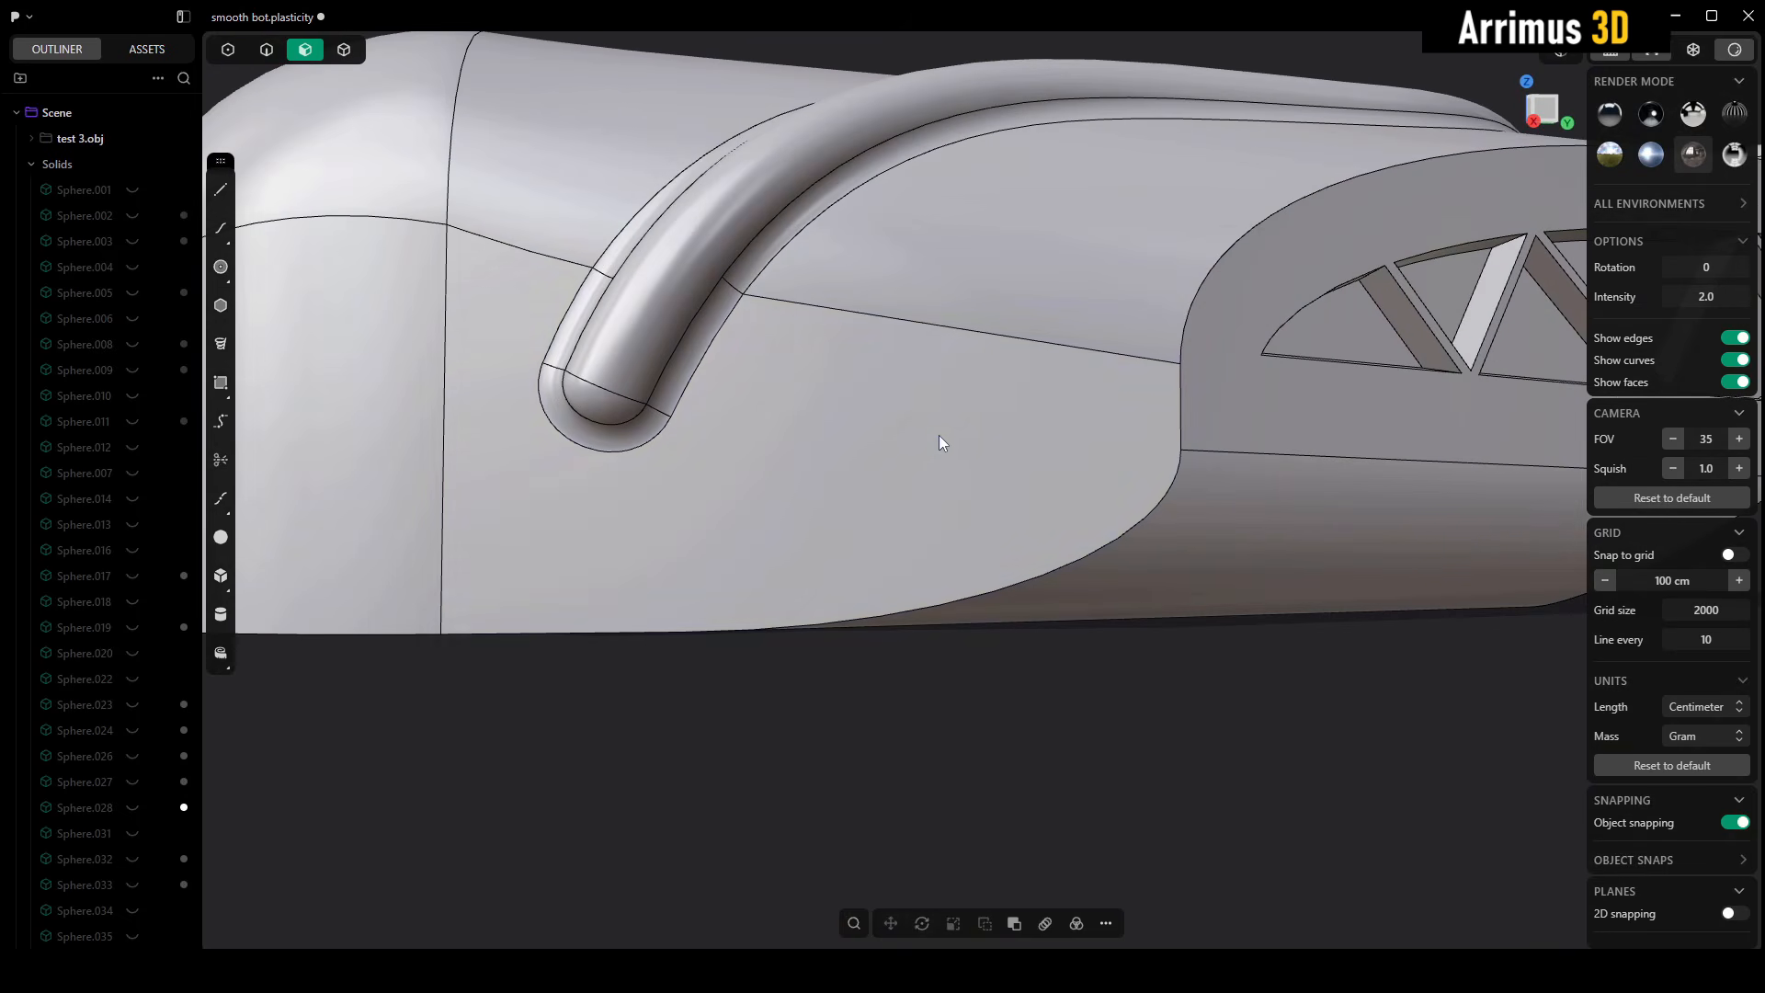
pyautogui.click(940, 434)
pyautogui.press('o')
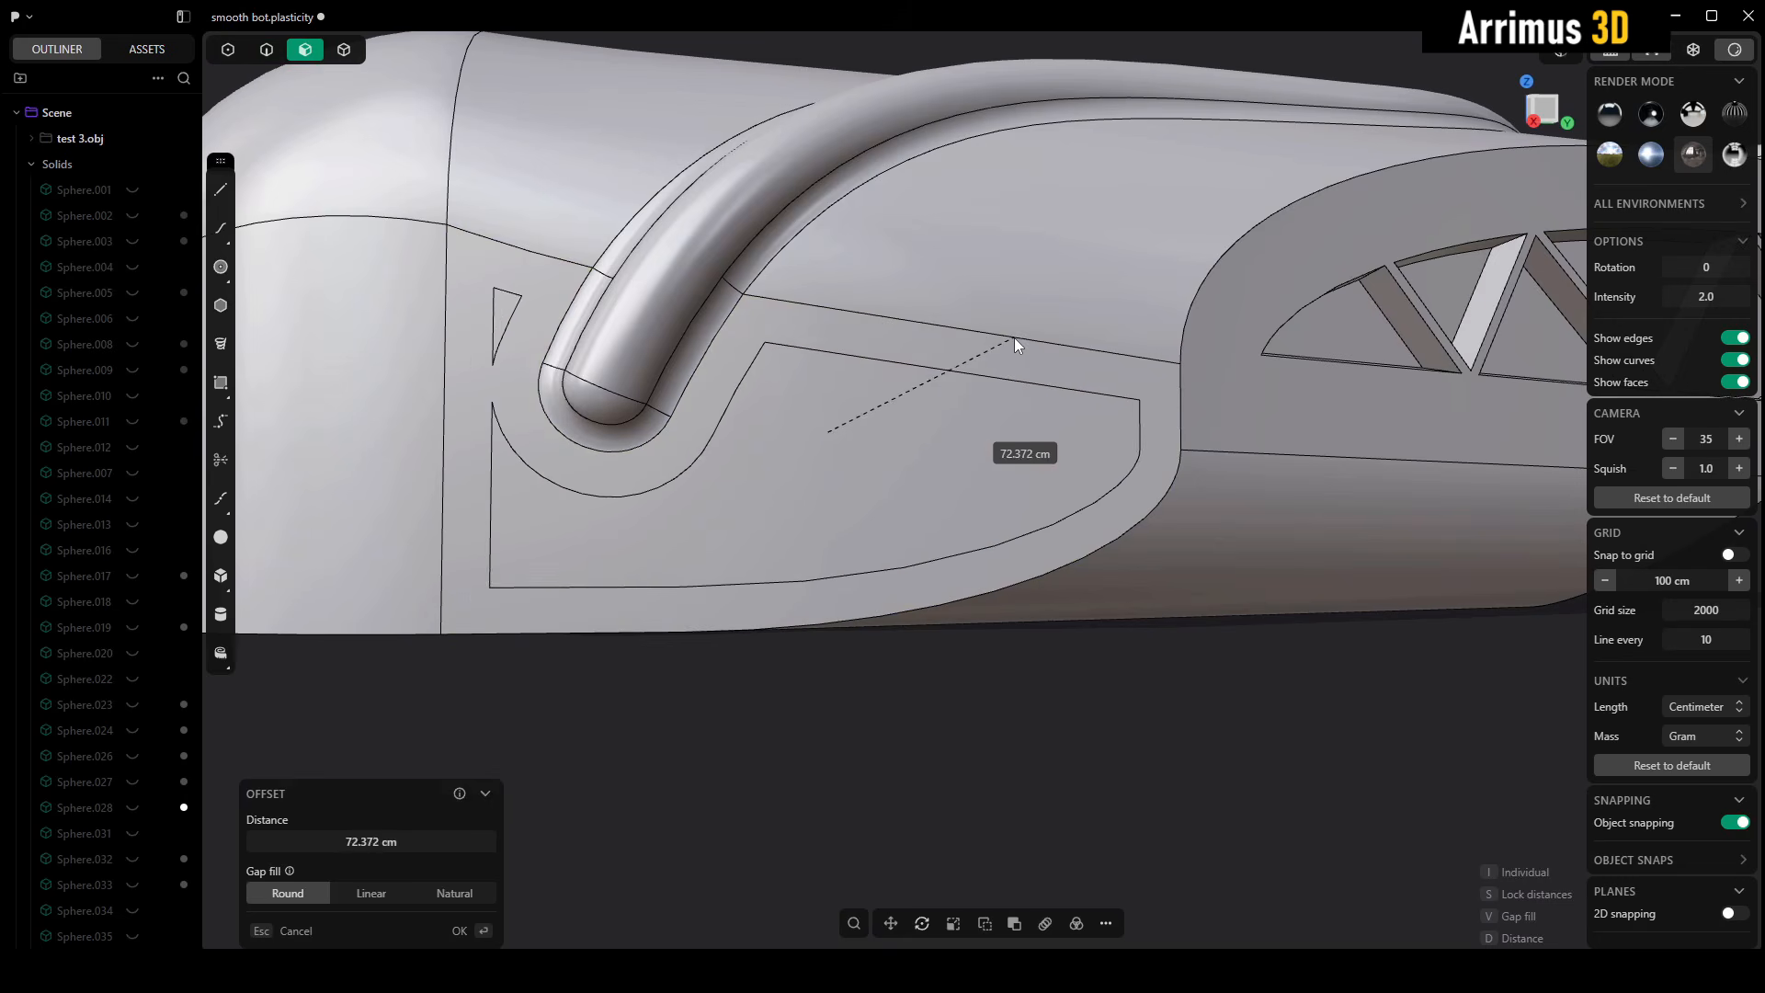
pyautogui.click(1013, 335)
pyautogui.rightClick(1013, 334)
pyautogui.moveTo(947, 648); pyautogui.dragTo(956, 647, button='middle')
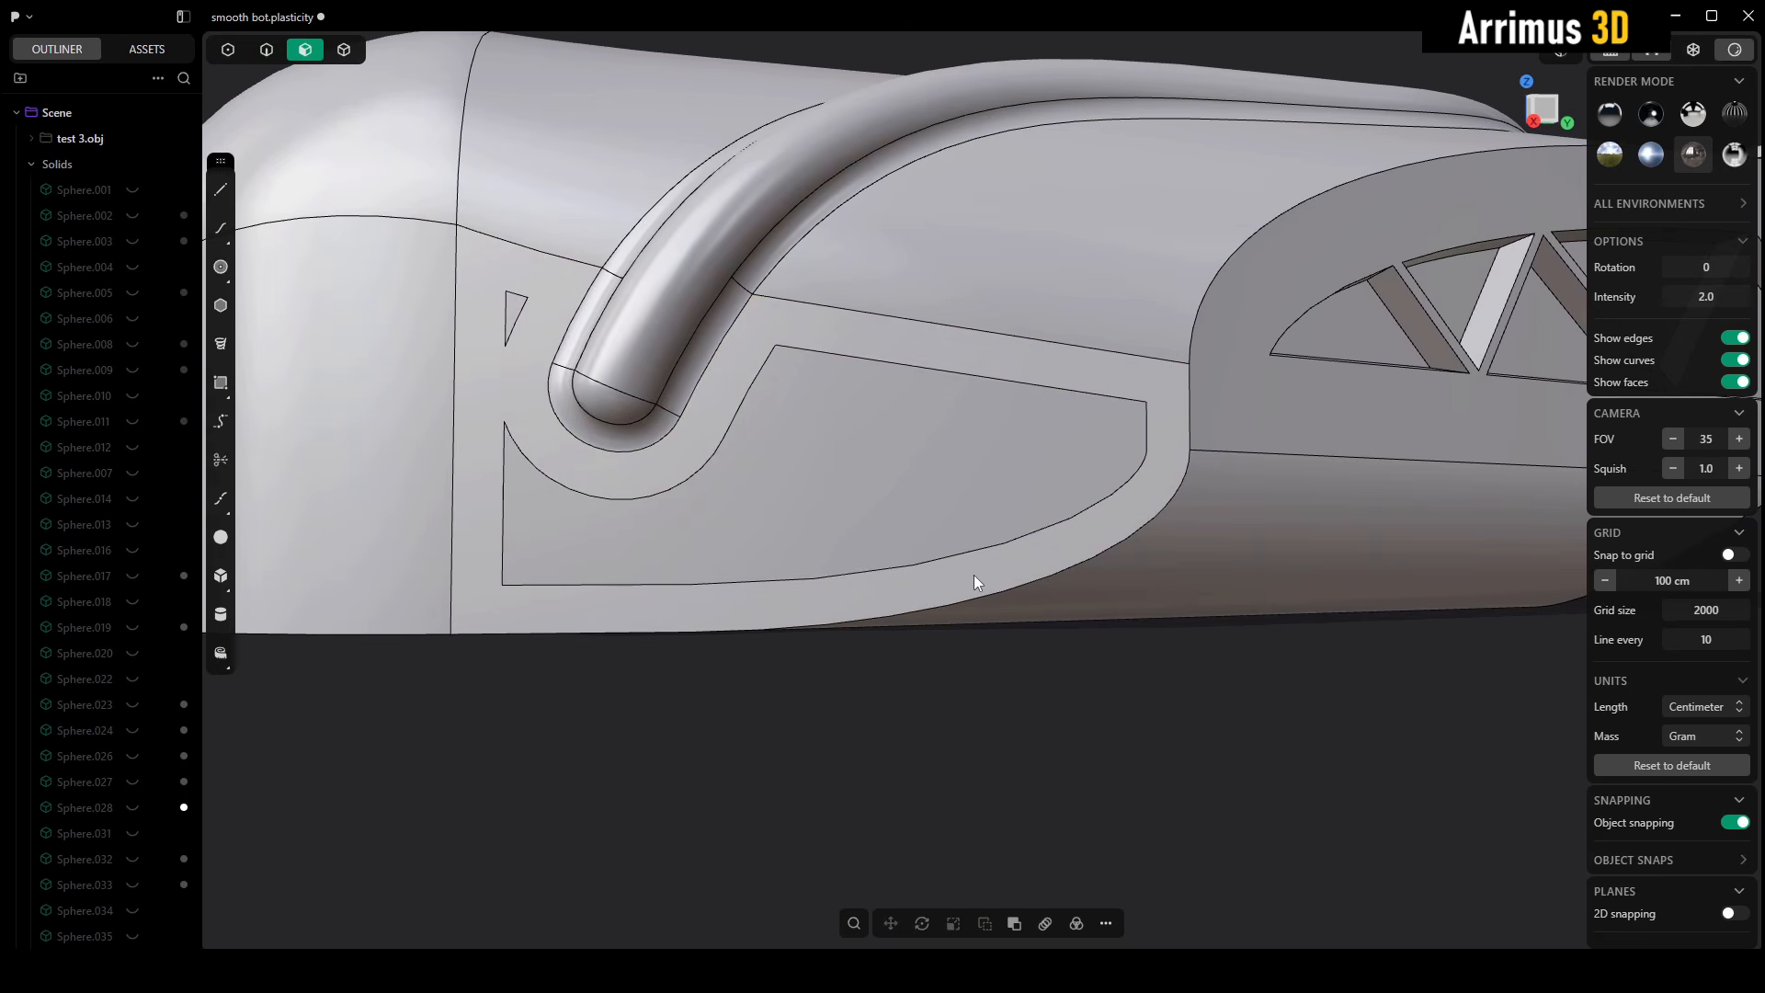
# - Imprint a four-segment zigzag line across the offset region, ending on its short straight edge below the tube's rounded end
pyautogui.hotkey('shift', 'a')
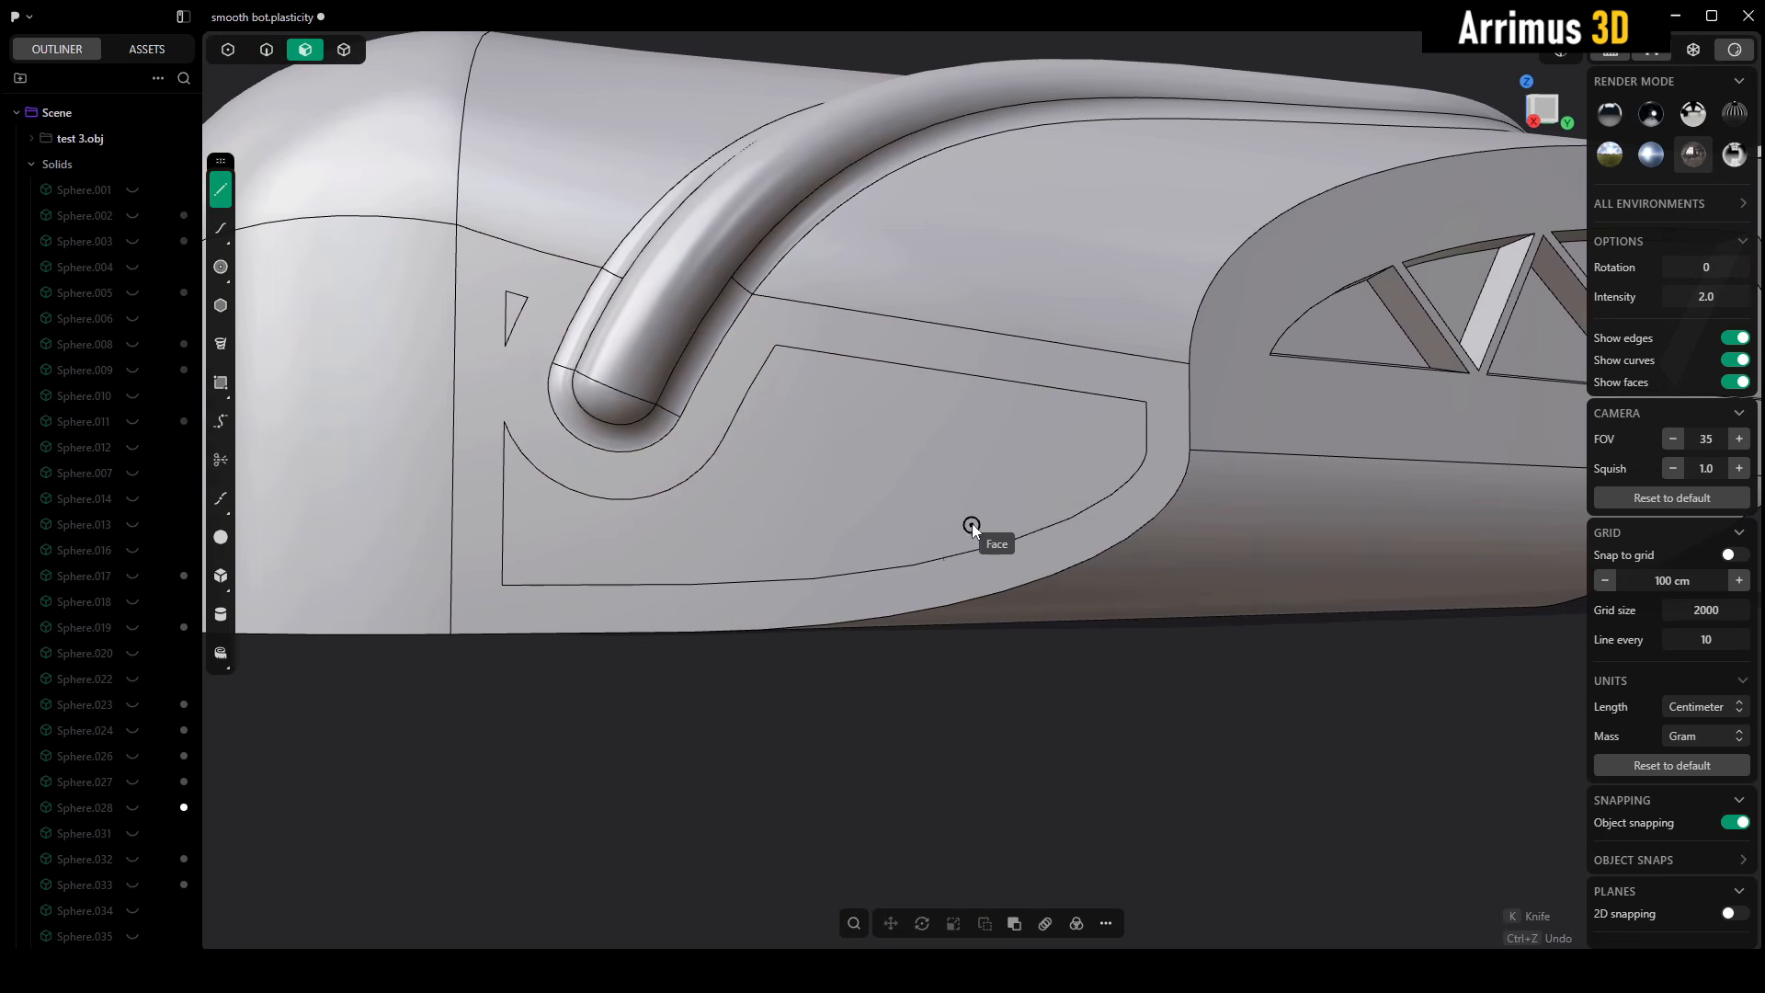
pyautogui.click(1030, 385)
pyautogui.click(890, 566)
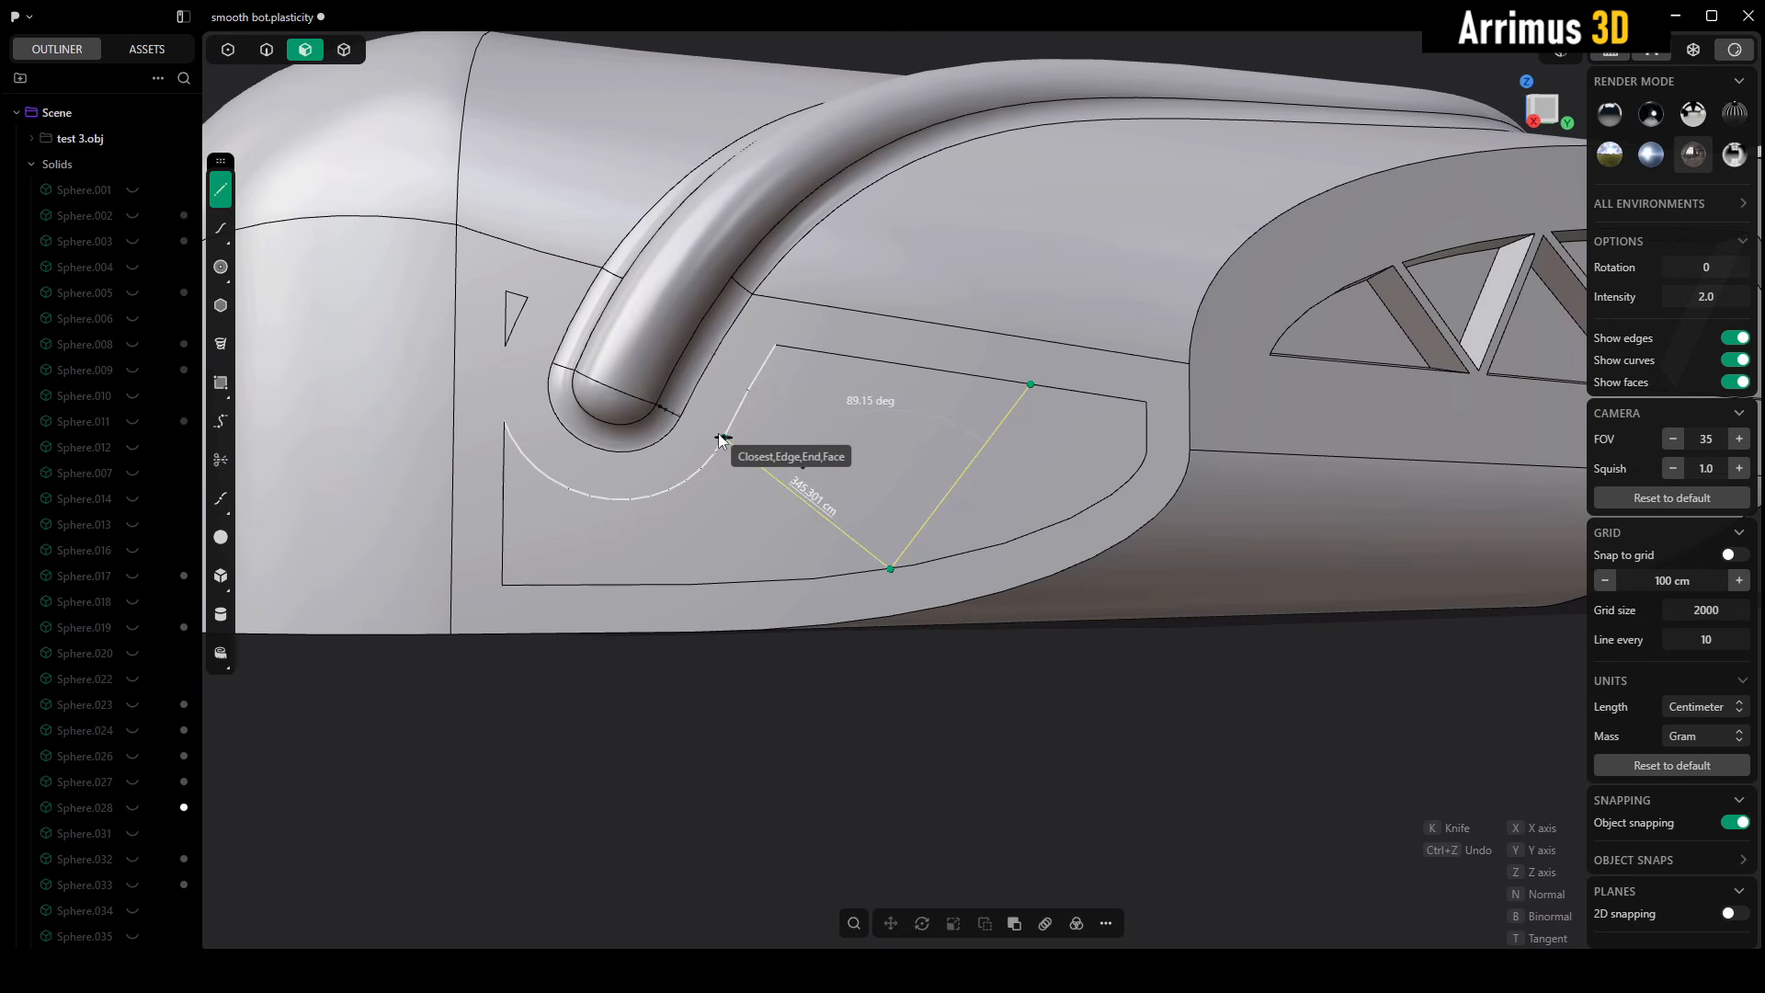
pyautogui.click(703, 466)
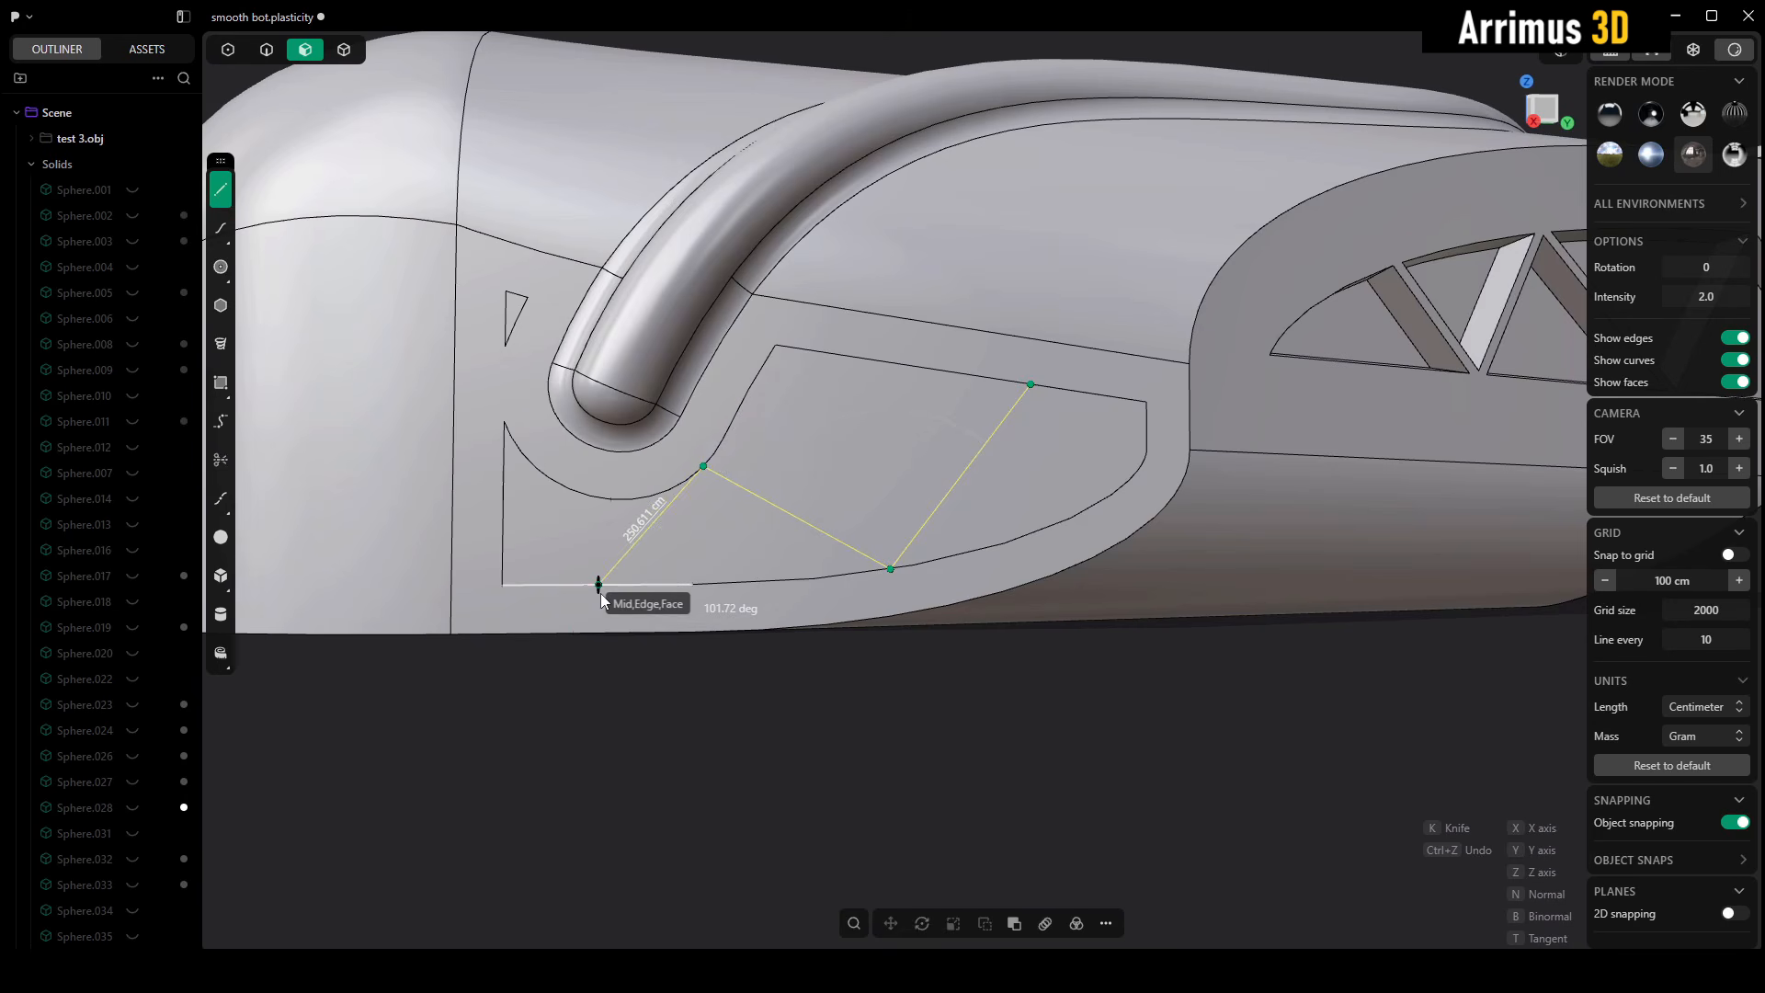
pyautogui.click(600, 586)
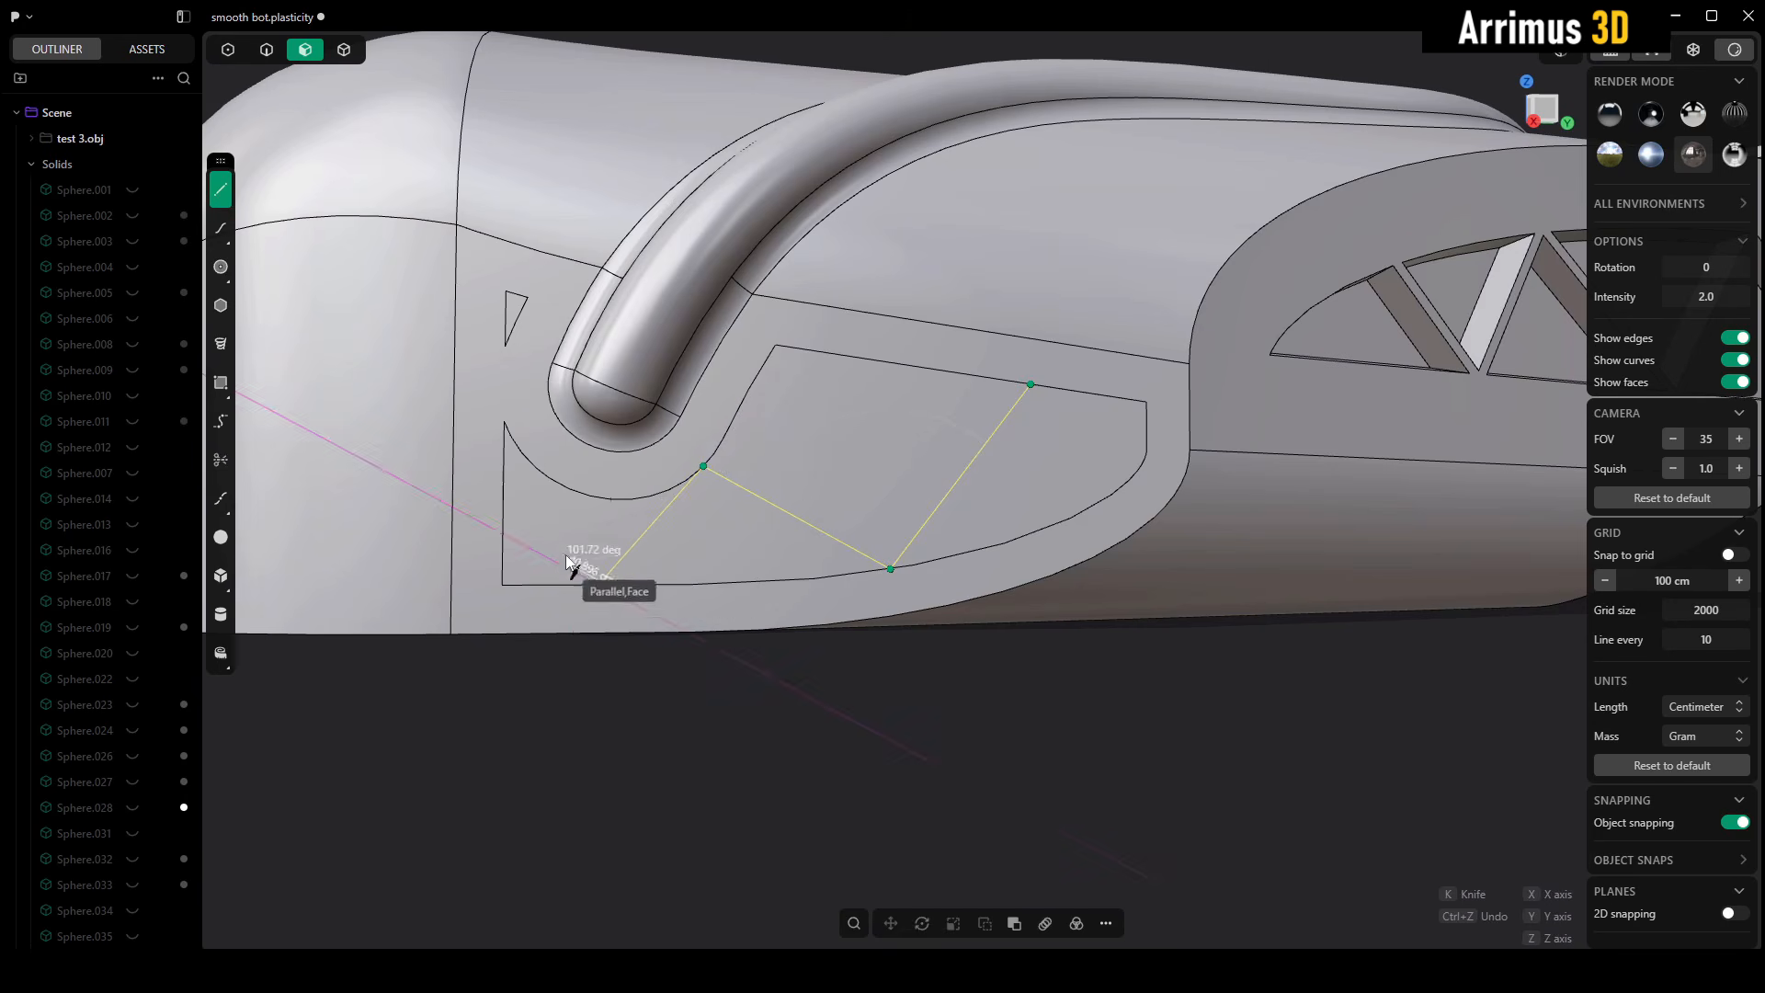
pyautogui.click(512, 499)
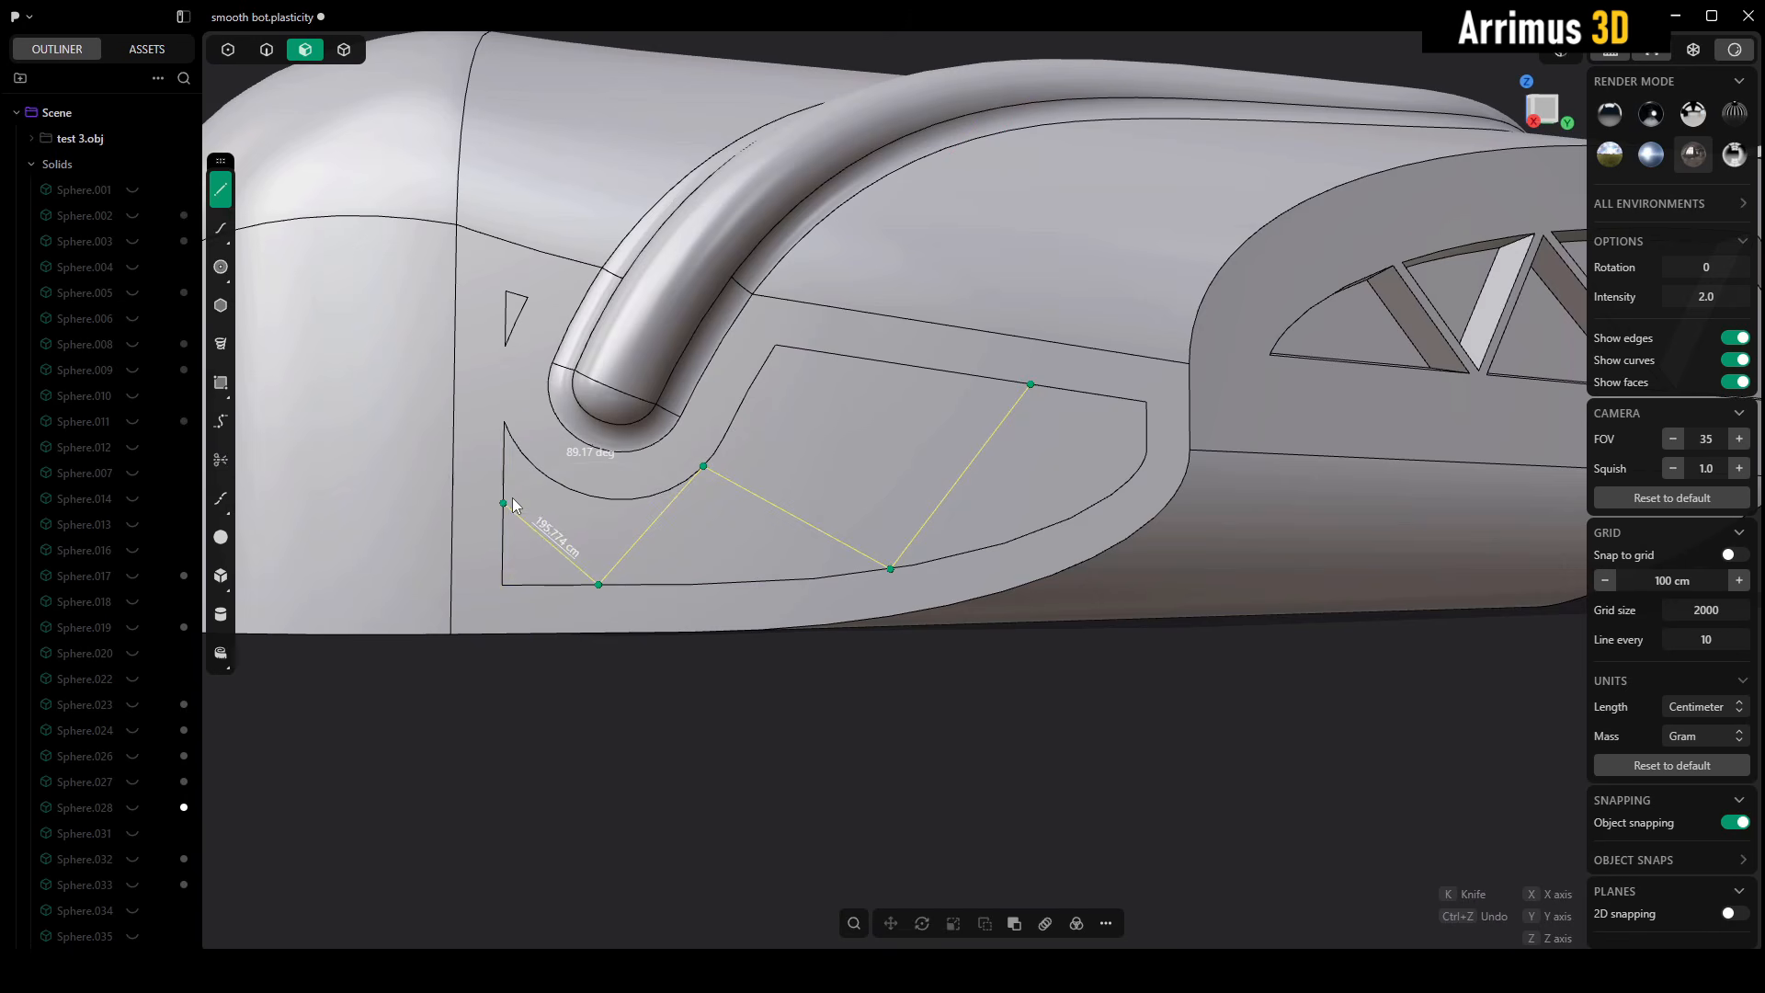
pyautogui.press('k')
pyautogui.click(595, 641)
# - Imprint a line from the zigzag's end on the short straight edge to the curved edge, separating the pointed corner
pyautogui.scroll(3, 556, 581)
pyautogui.scroll(3, 585, 561)
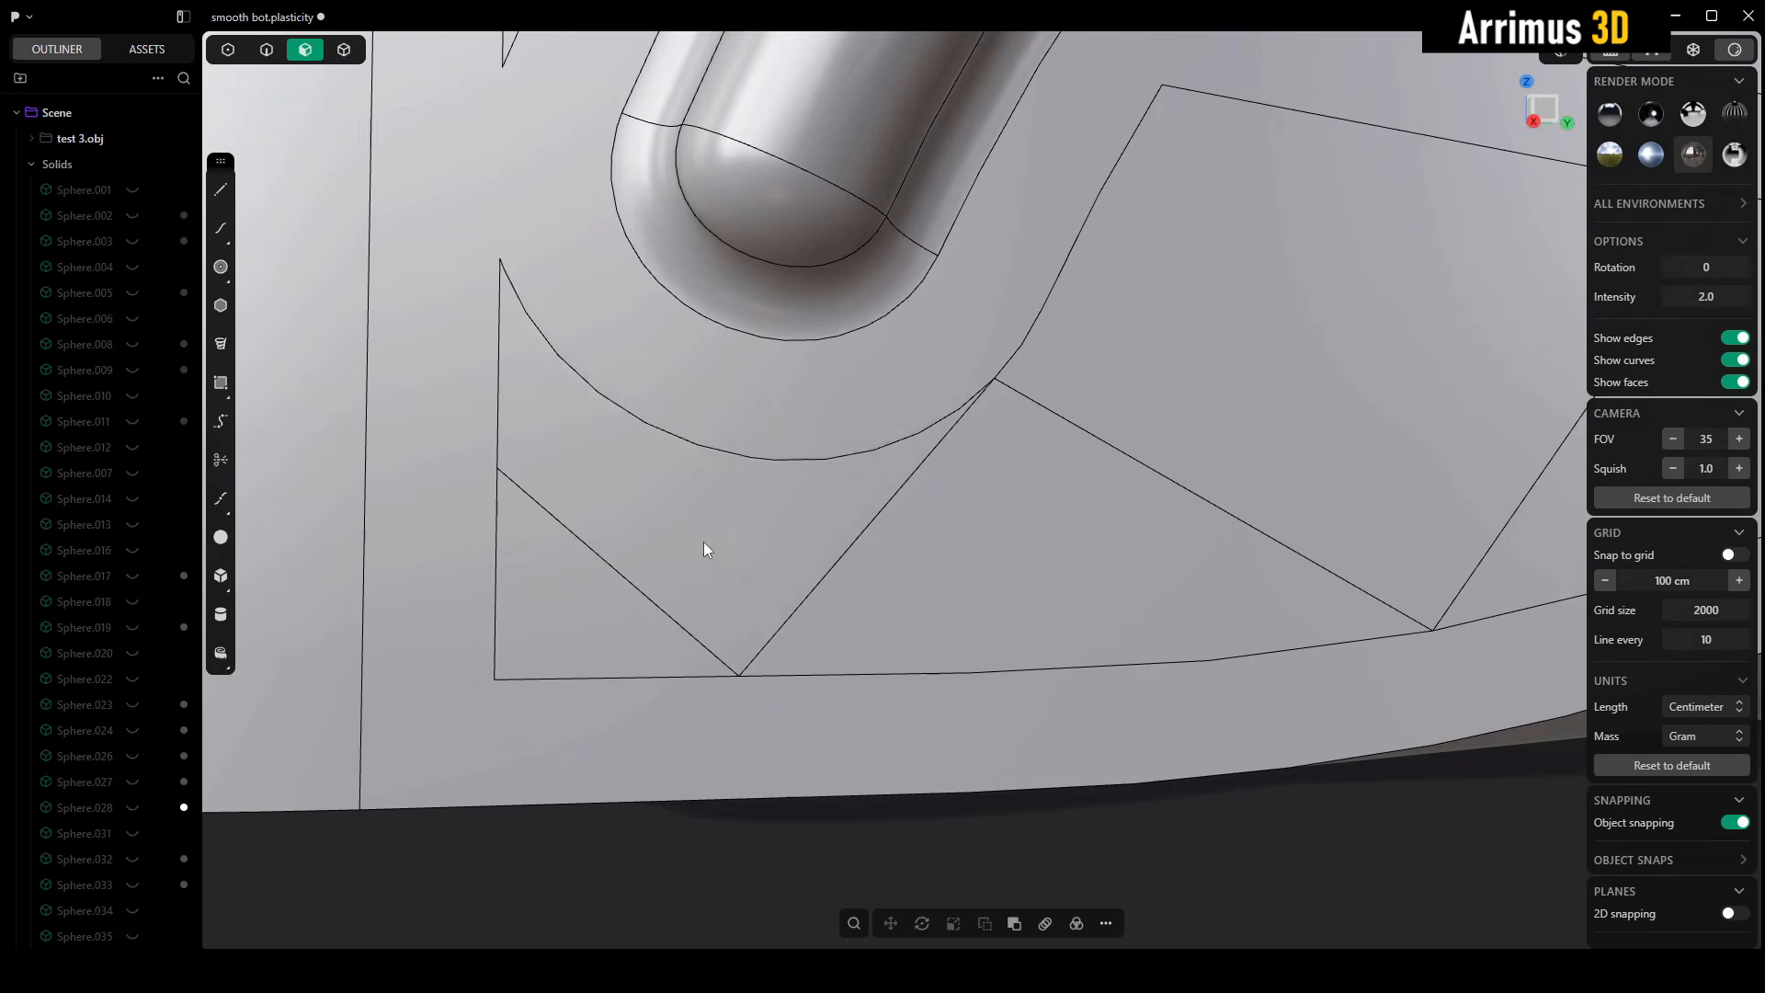
pyautogui.press('l')
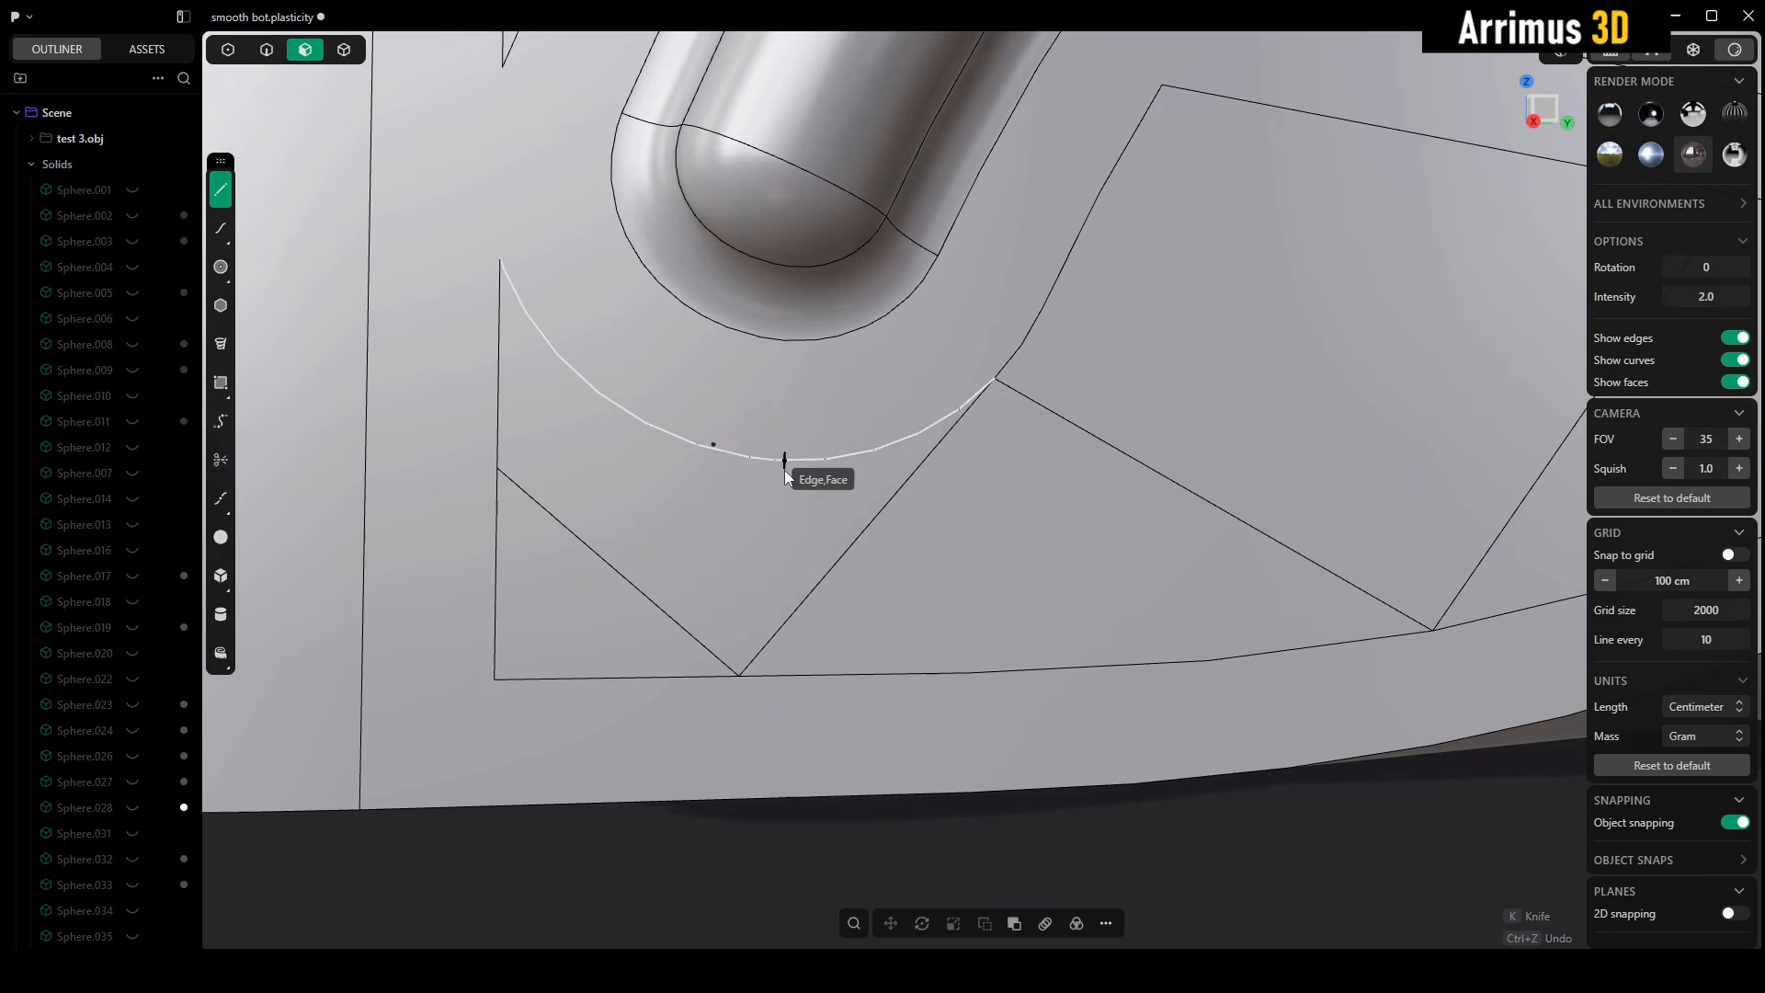
pyautogui.click(497, 468)
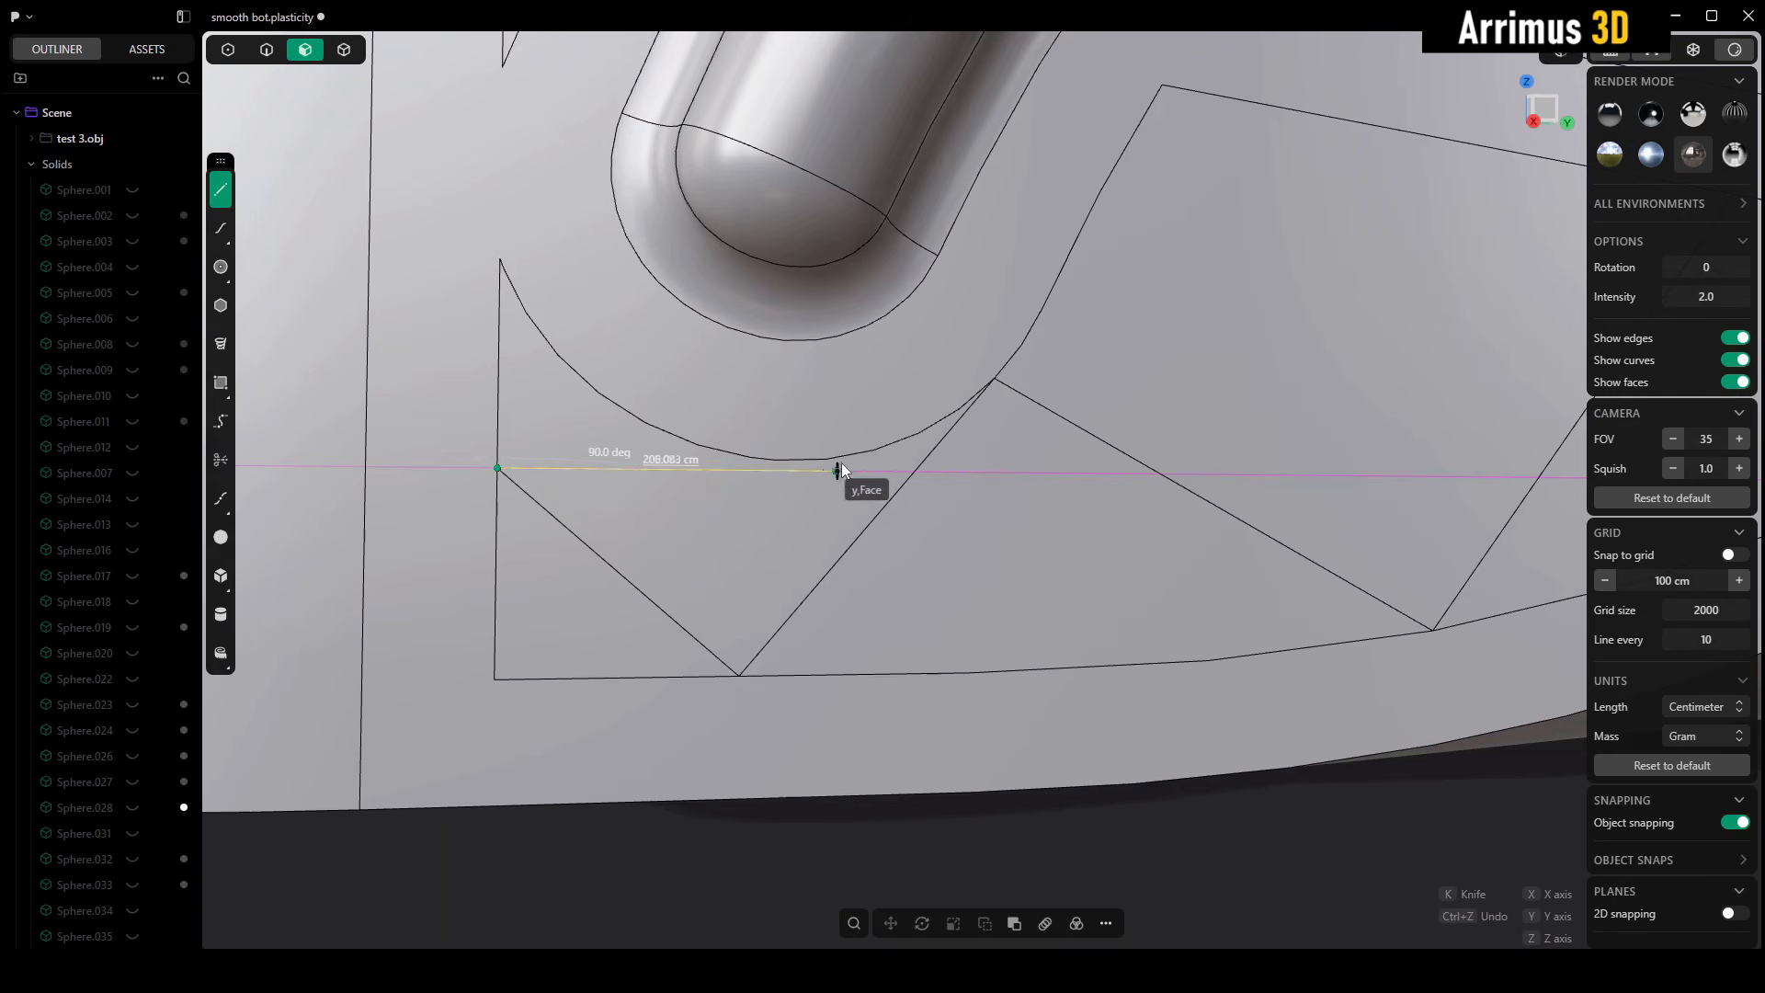
pyautogui.click(770, 457)
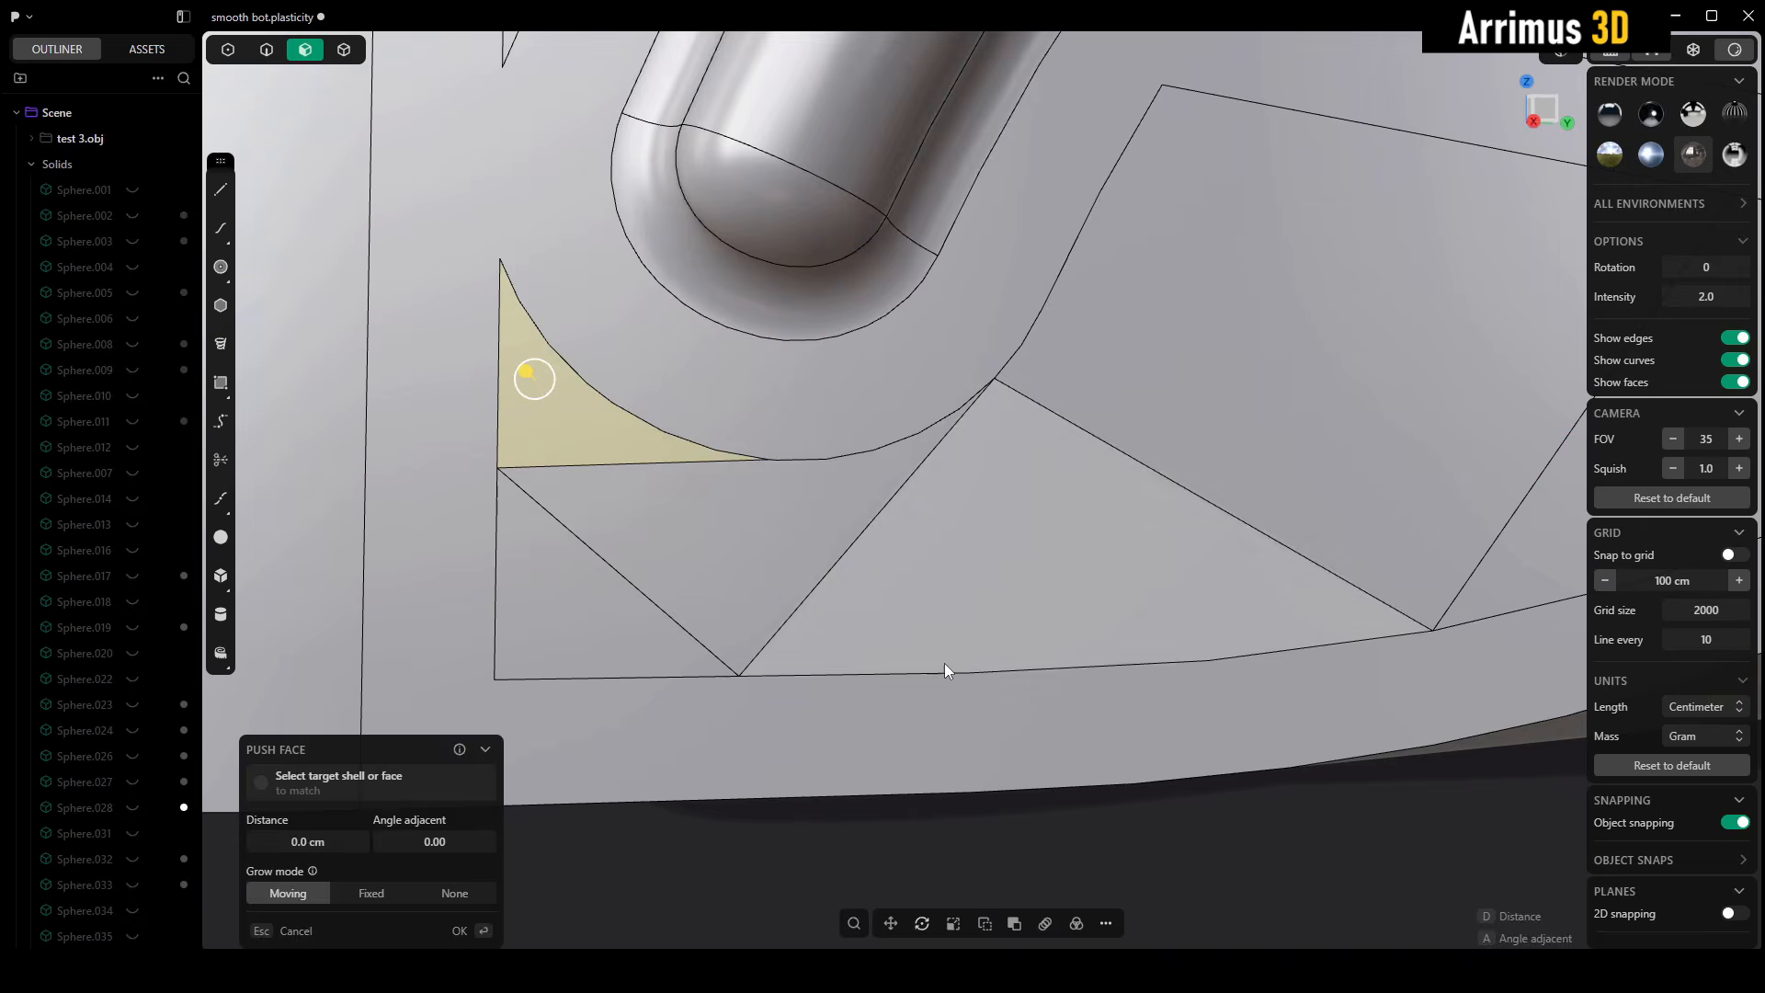
pyautogui.moveTo(946, 664); pyautogui.dragTo(1096, 702, button='middle')
pyautogui.click(1227, 786)
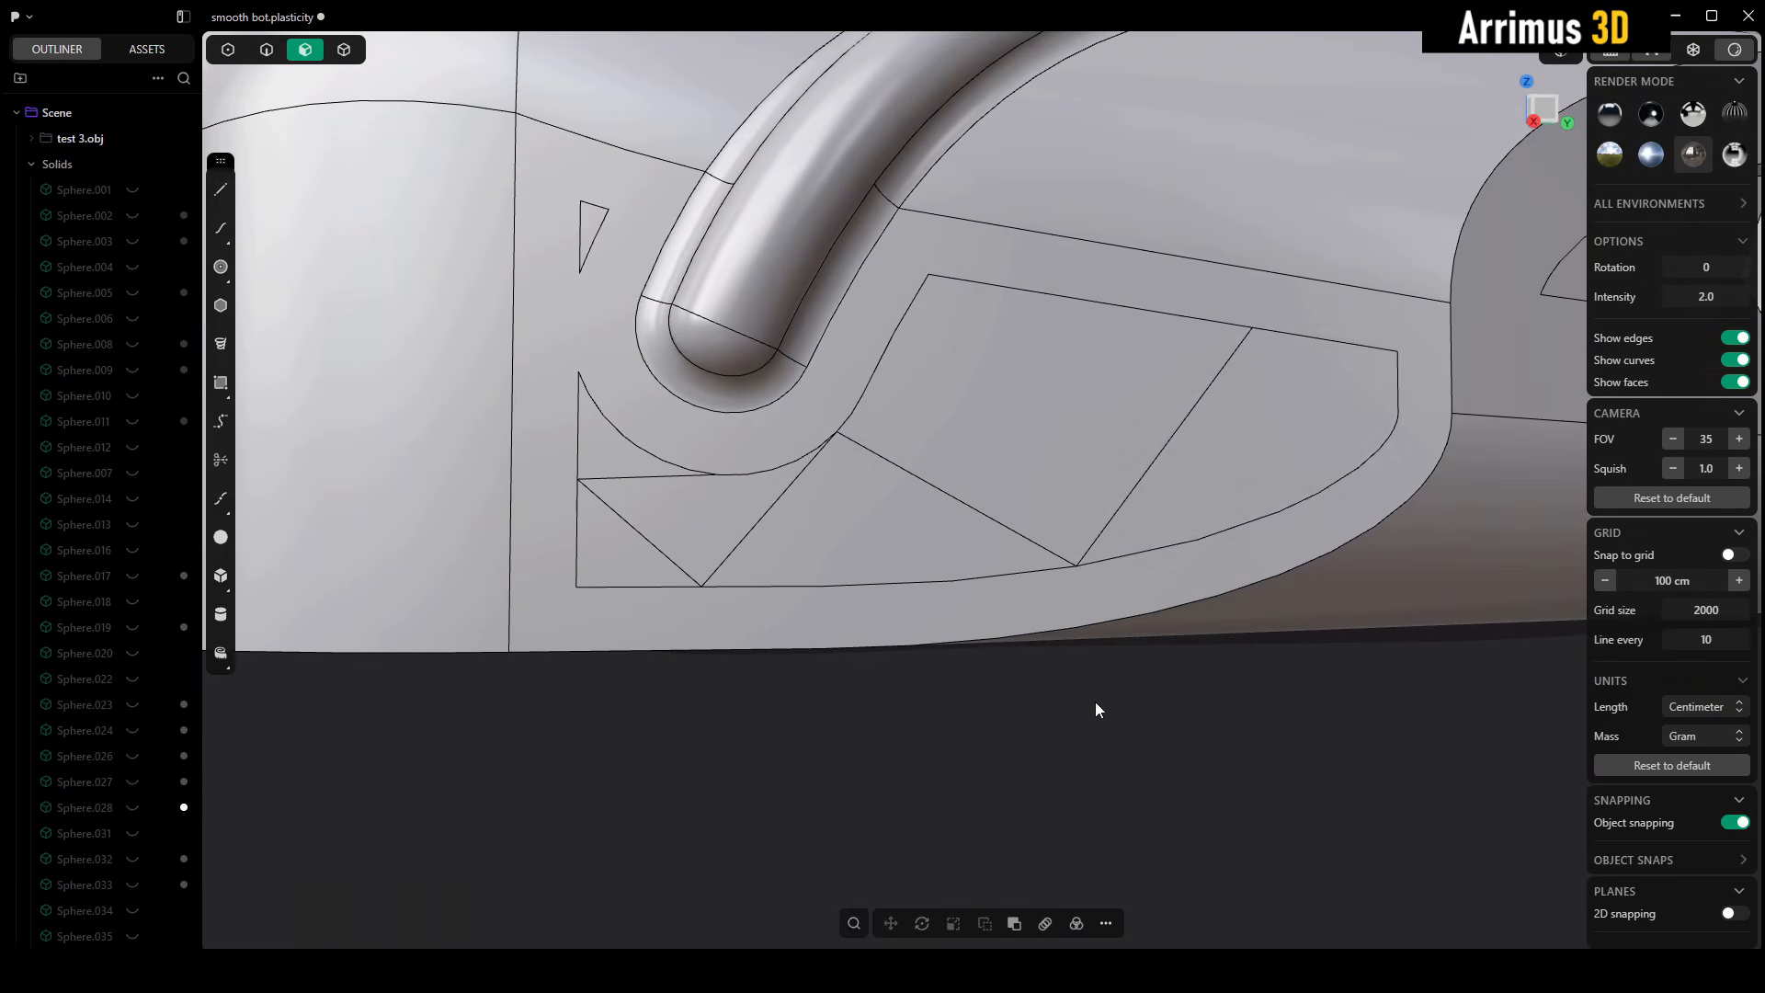
# - Offset the outlines of the five panel regions, excluding the pointed corner, inward by about 17 cm with round gap fill
pyautogui.click(1173, 498)
pyautogui.click(1038, 415)
pyautogui.click(843, 535)
pyautogui.click(720, 505)
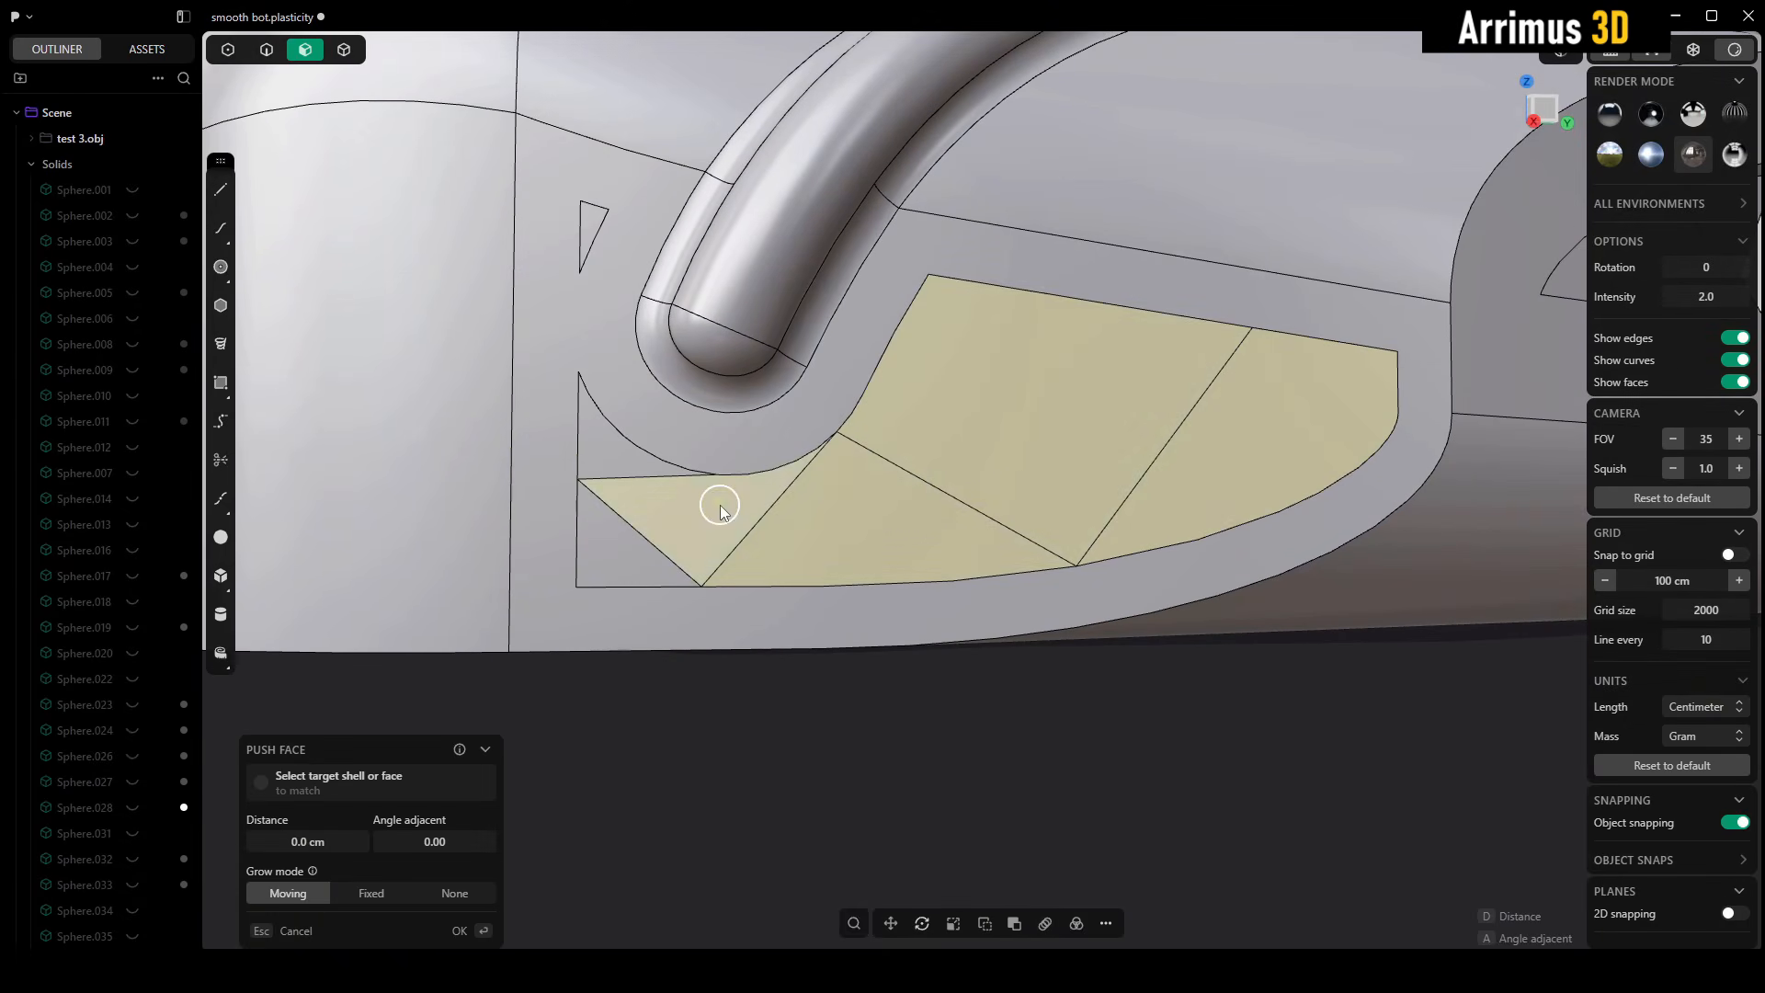
pyautogui.click(648, 561)
pyautogui.moveTo(841, 450); pyautogui.dragTo(917, 443, button='middle')
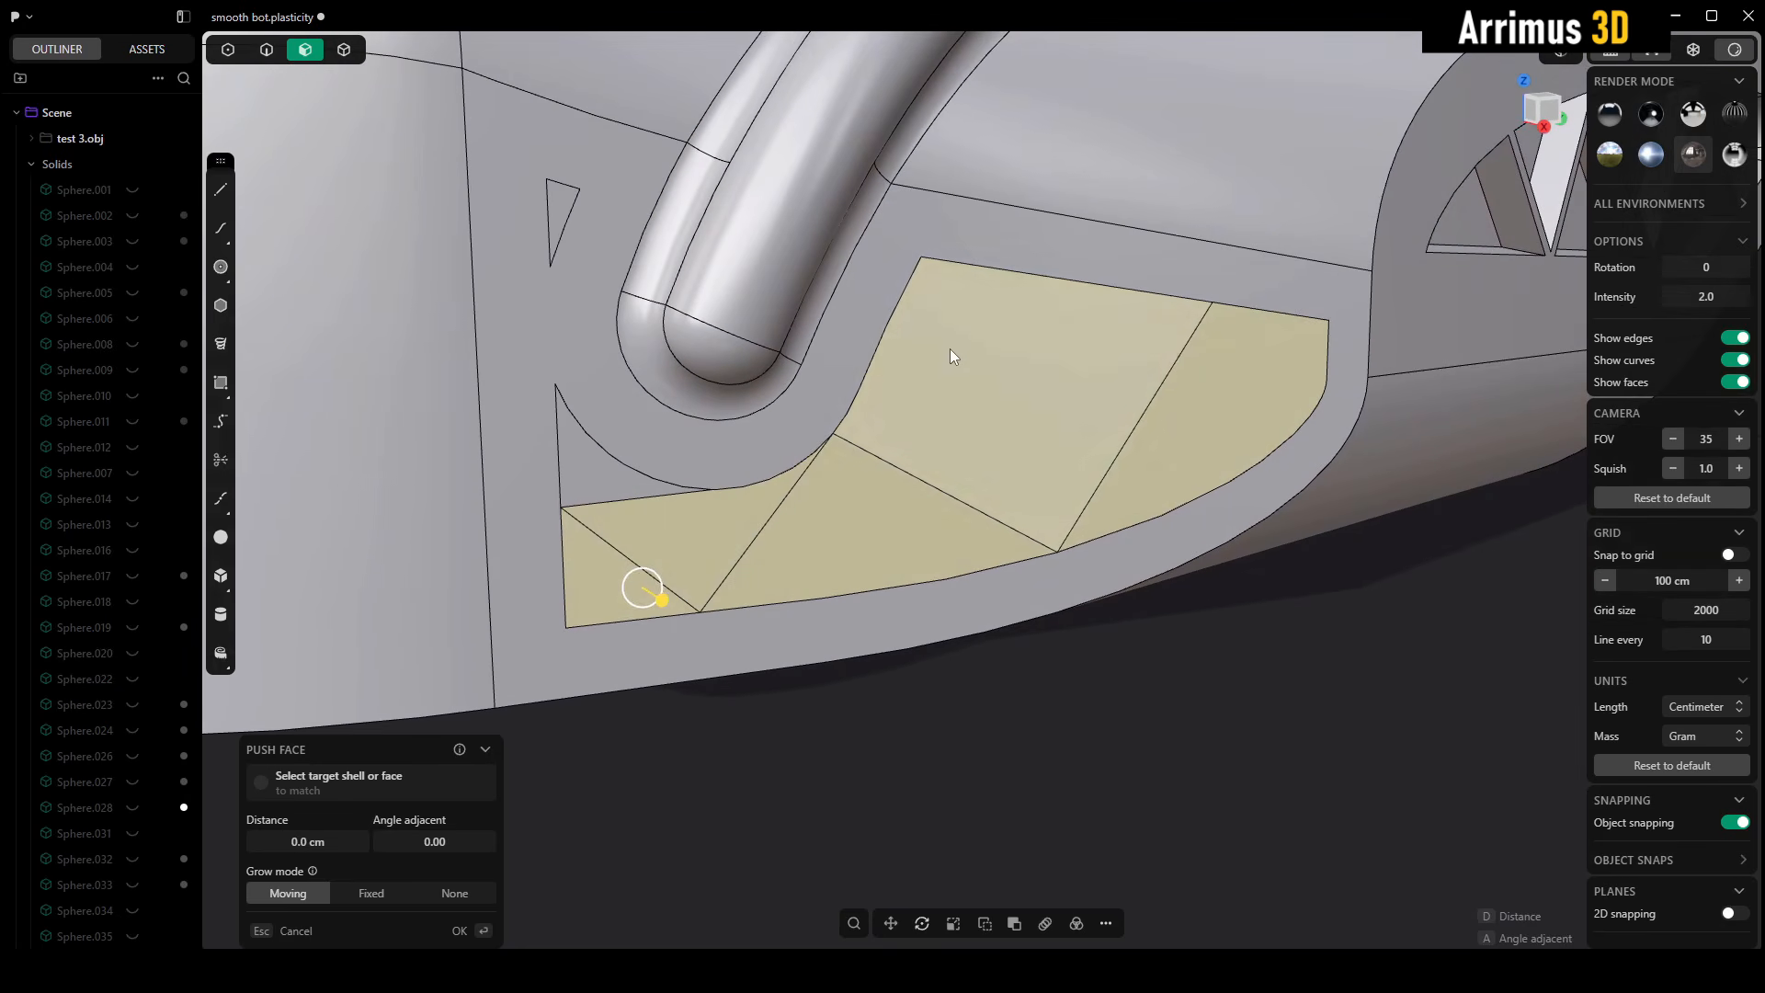
pyautogui.press('o')
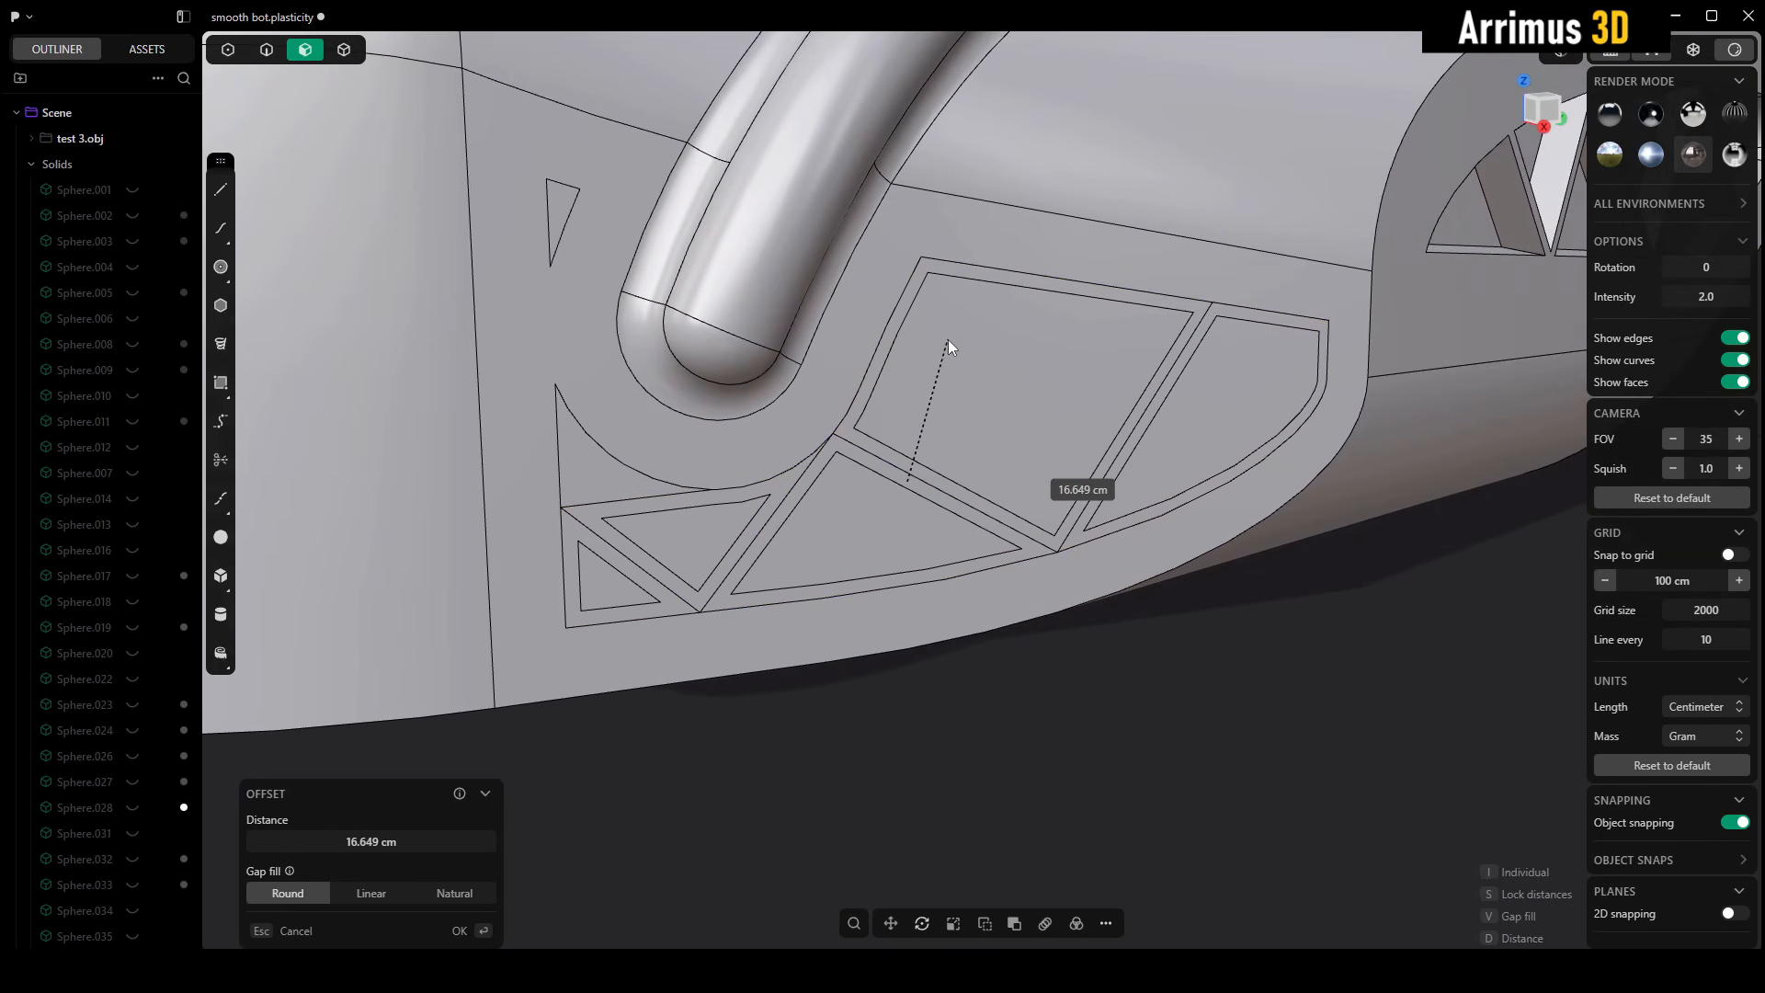
pyautogui.click(947, 339)
pyautogui.rightClick(948, 339)
pyautogui.click(1096, 726)
# - Extrude the five inner panel faces about 29 cm into the body with a negative taper
pyautogui.click(1149, 438)
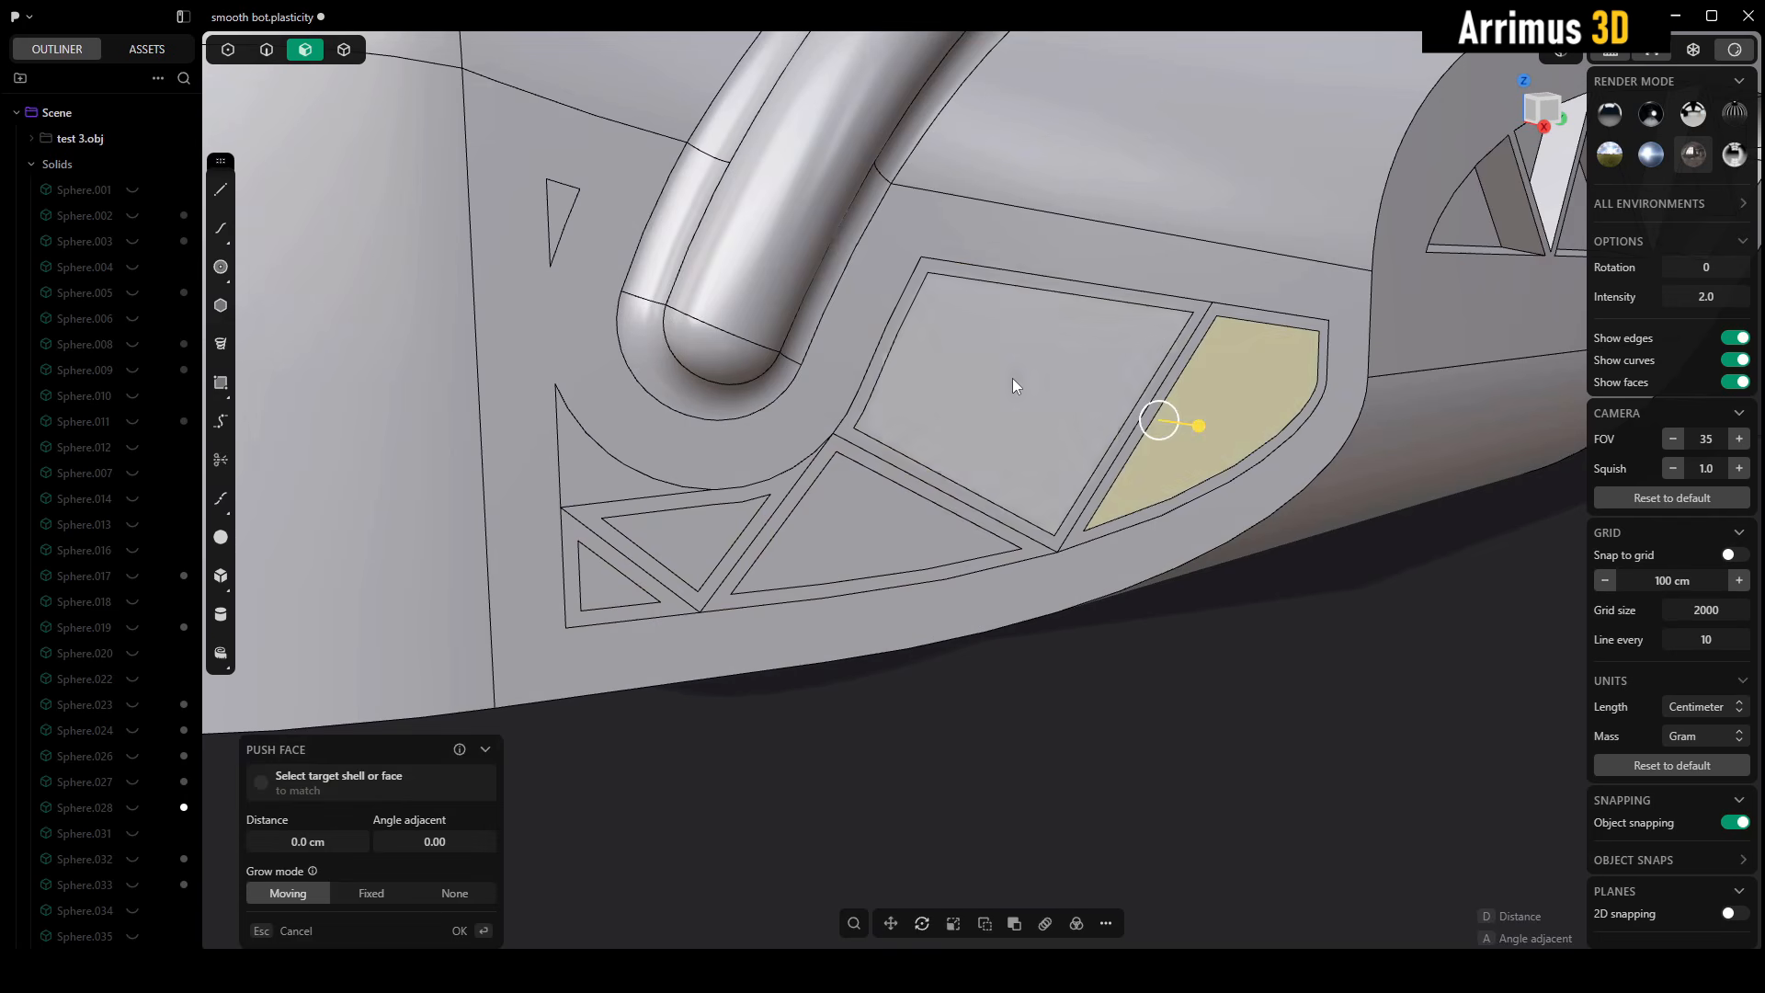
pyautogui.click(1012, 378)
pyautogui.click(796, 549)
pyautogui.click(693, 537)
pyautogui.click(625, 577)
pyautogui.moveTo(625, 576); pyautogui.dragTo(925, 328, button='middle')
pyautogui.press('e')
pyautogui.press('a')
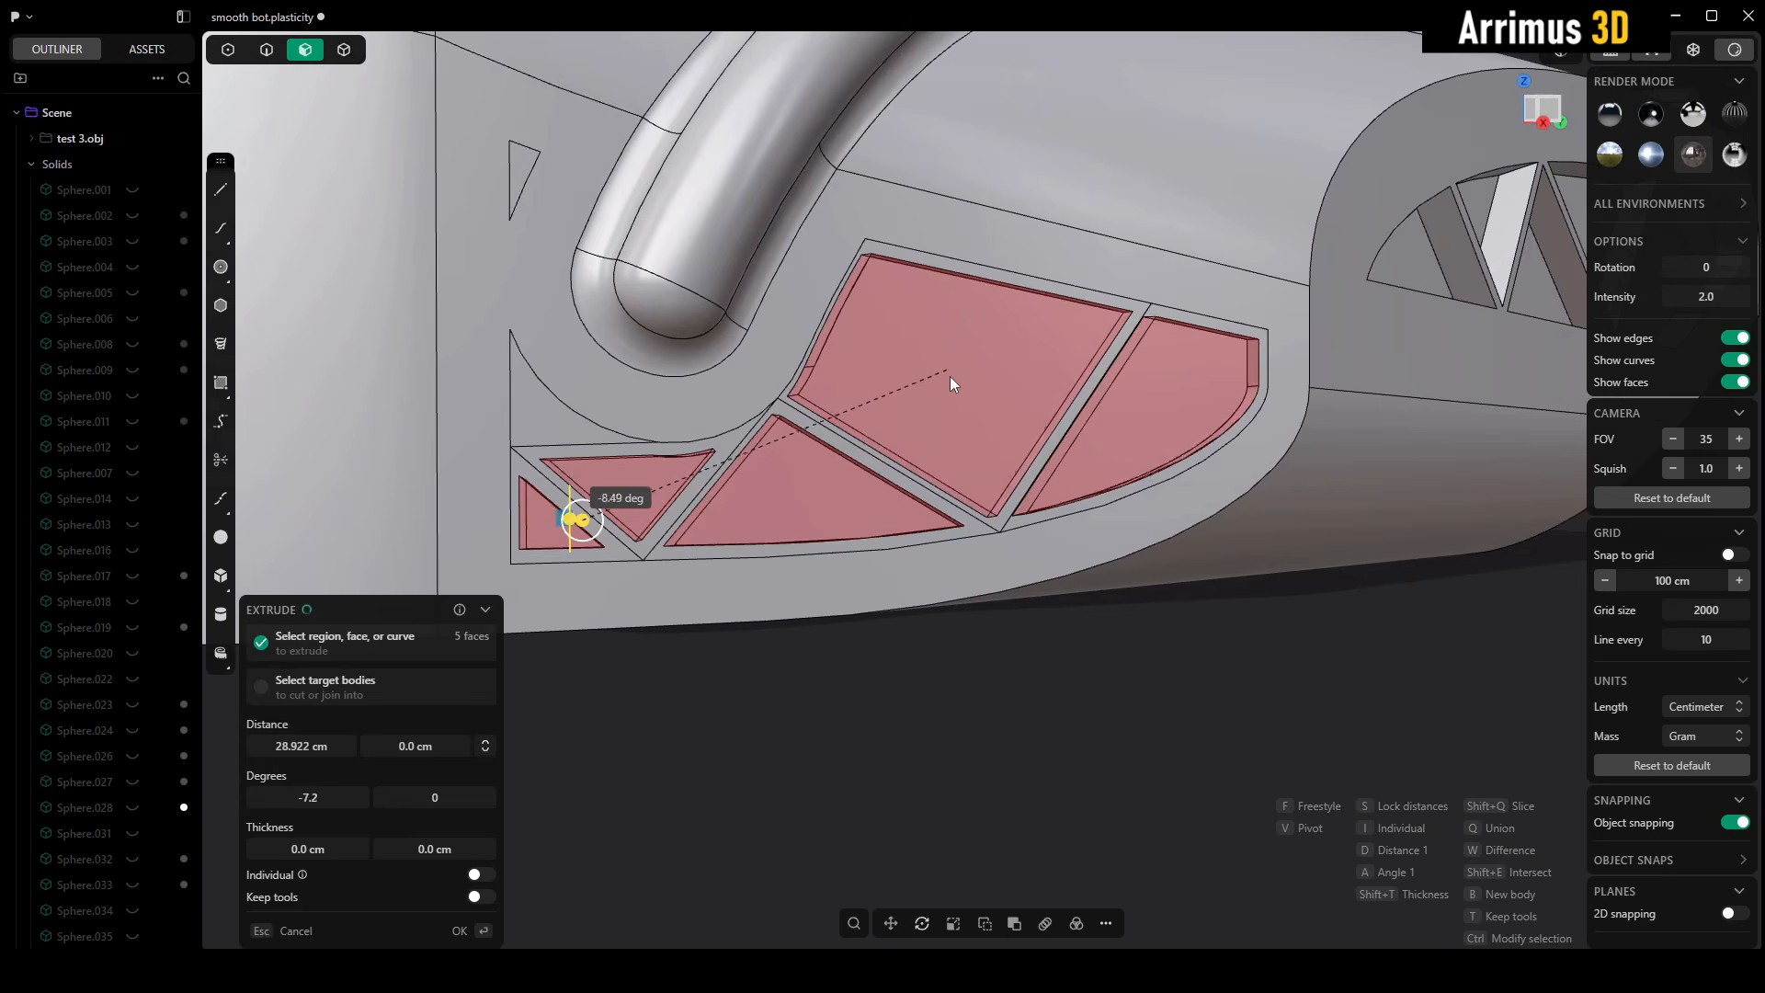
pyautogui.rightClick(953, 247)
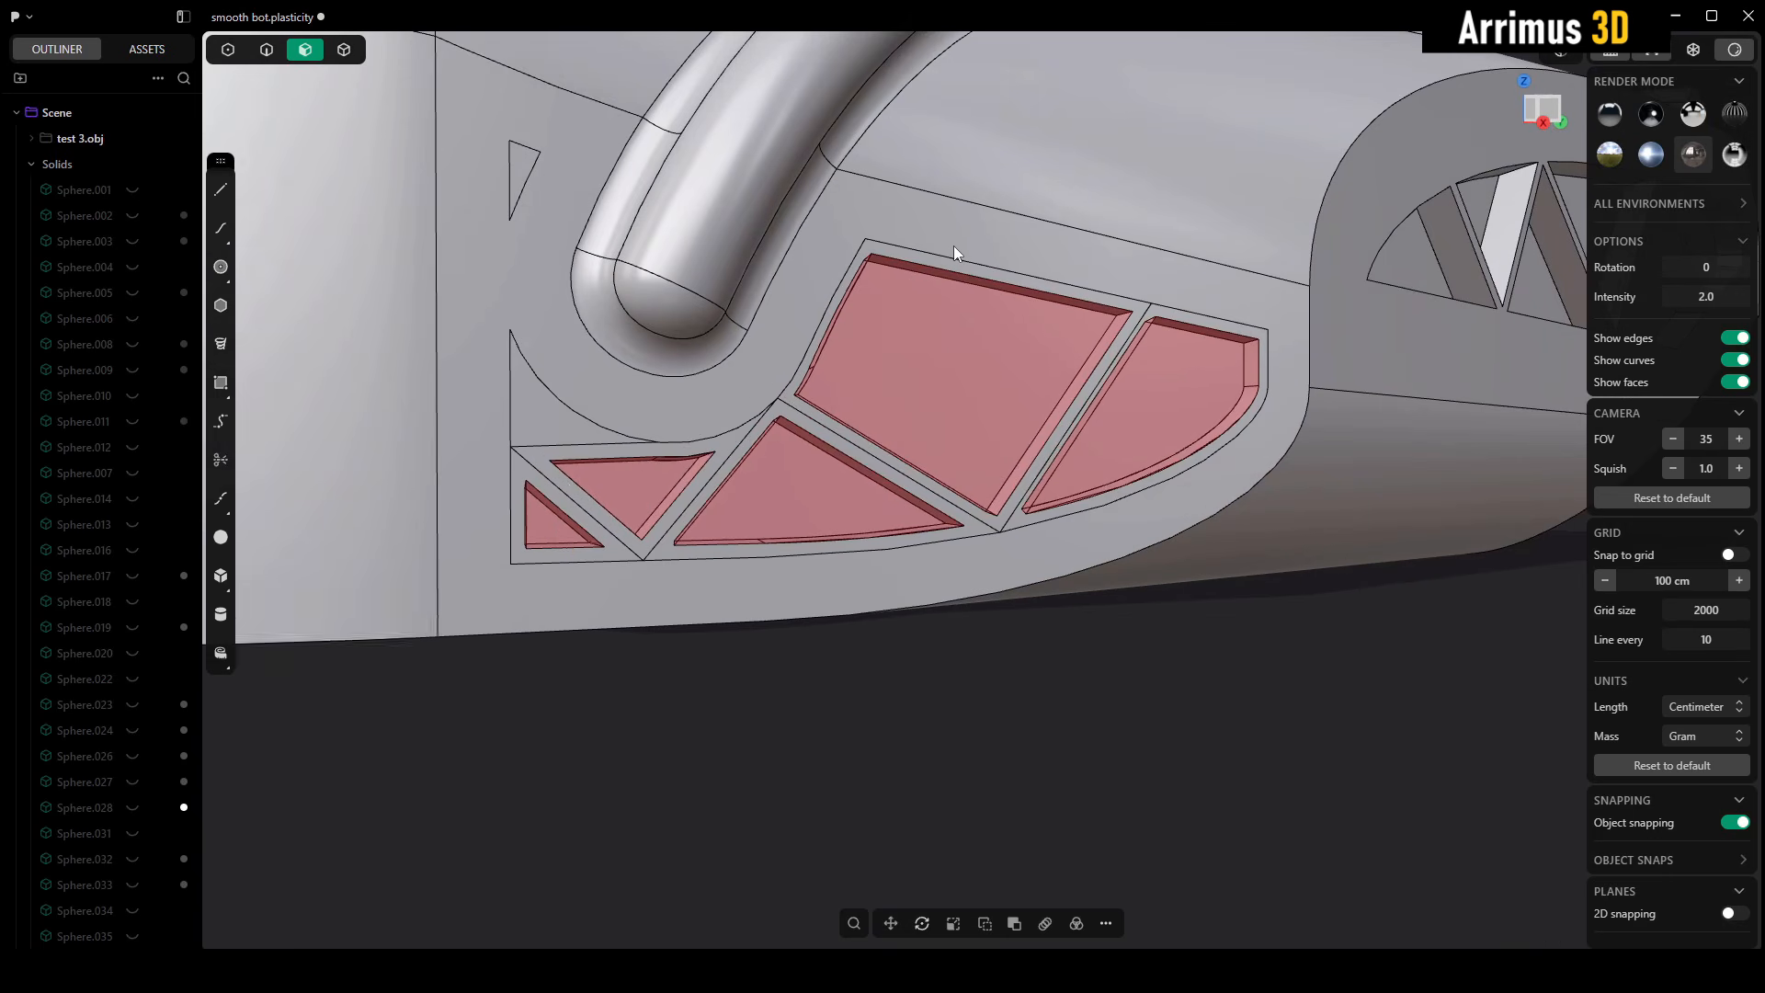
pyautogui.click(1085, 664)
# - Delete the body's redundant topology again to clear the leftover lines around the new five-part recess
pyautogui.keyDown('shift'); pyautogui.moveTo(1076, 410); pyautogui.dragTo(1063, 448, button='middle'); pyautogui.keyUp('shift')
pyautogui.press('4')
pyautogui.click(1063, 449)
pyautogui.write('f')
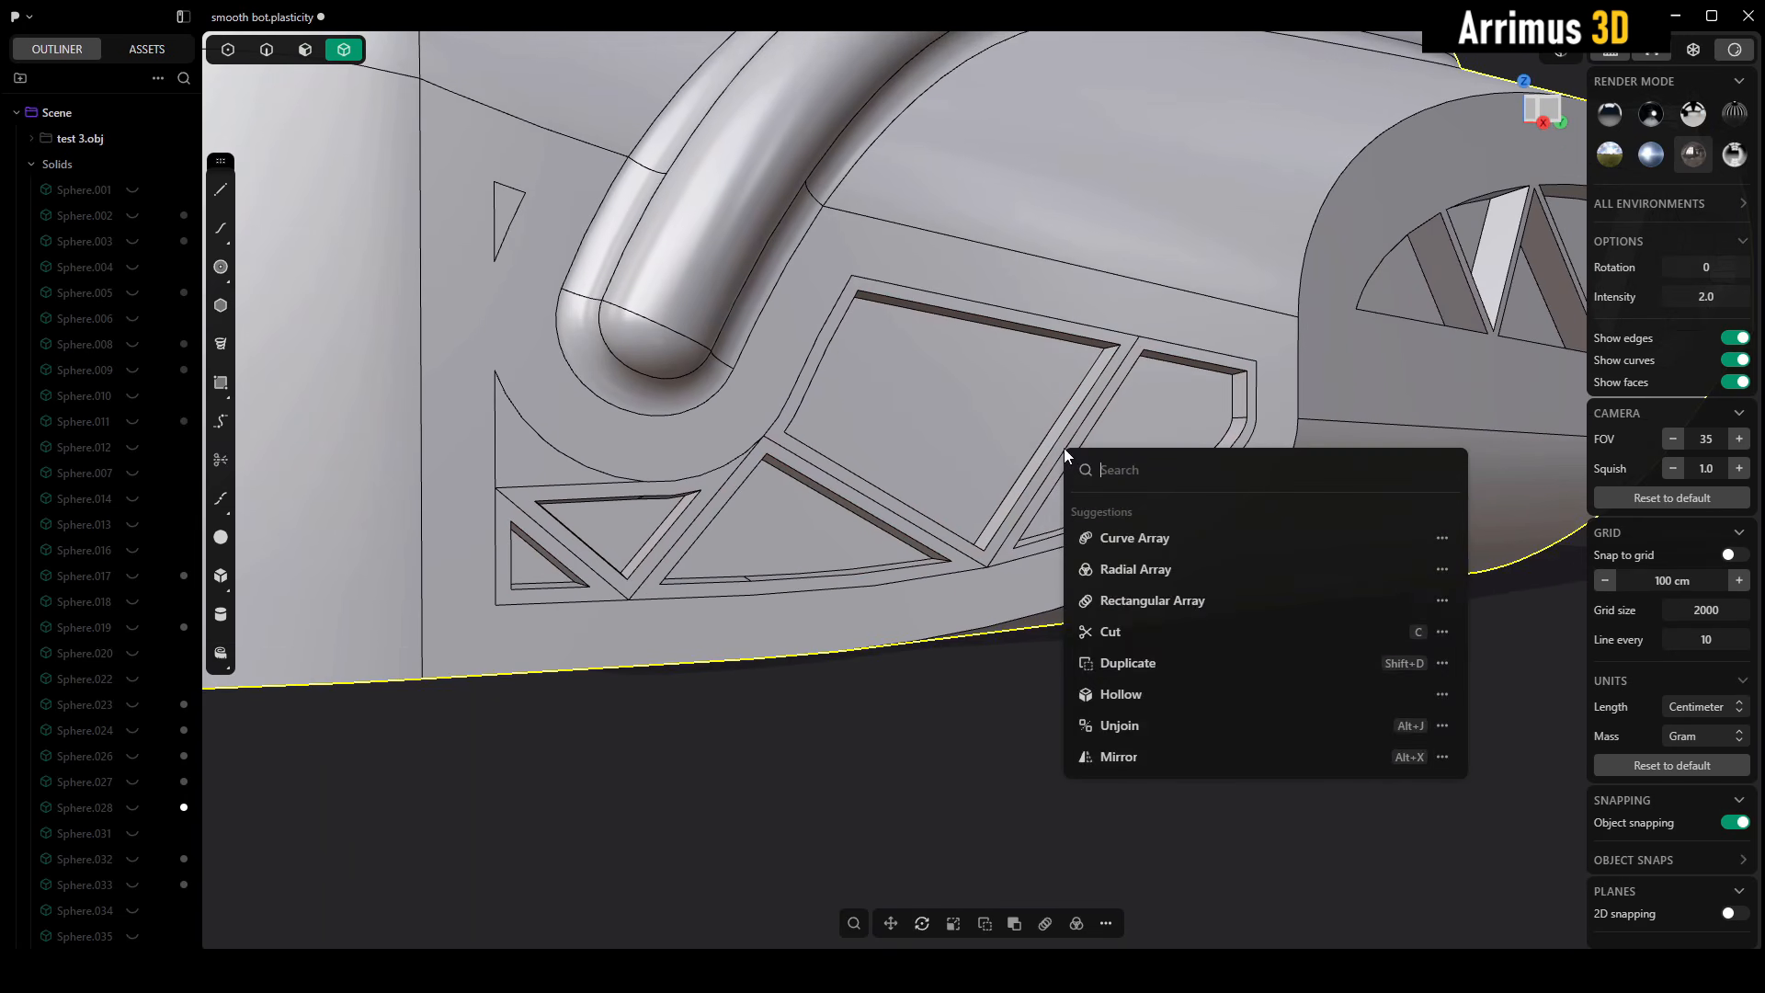
pyautogui.write('de')
pyautogui.click(1186, 623)
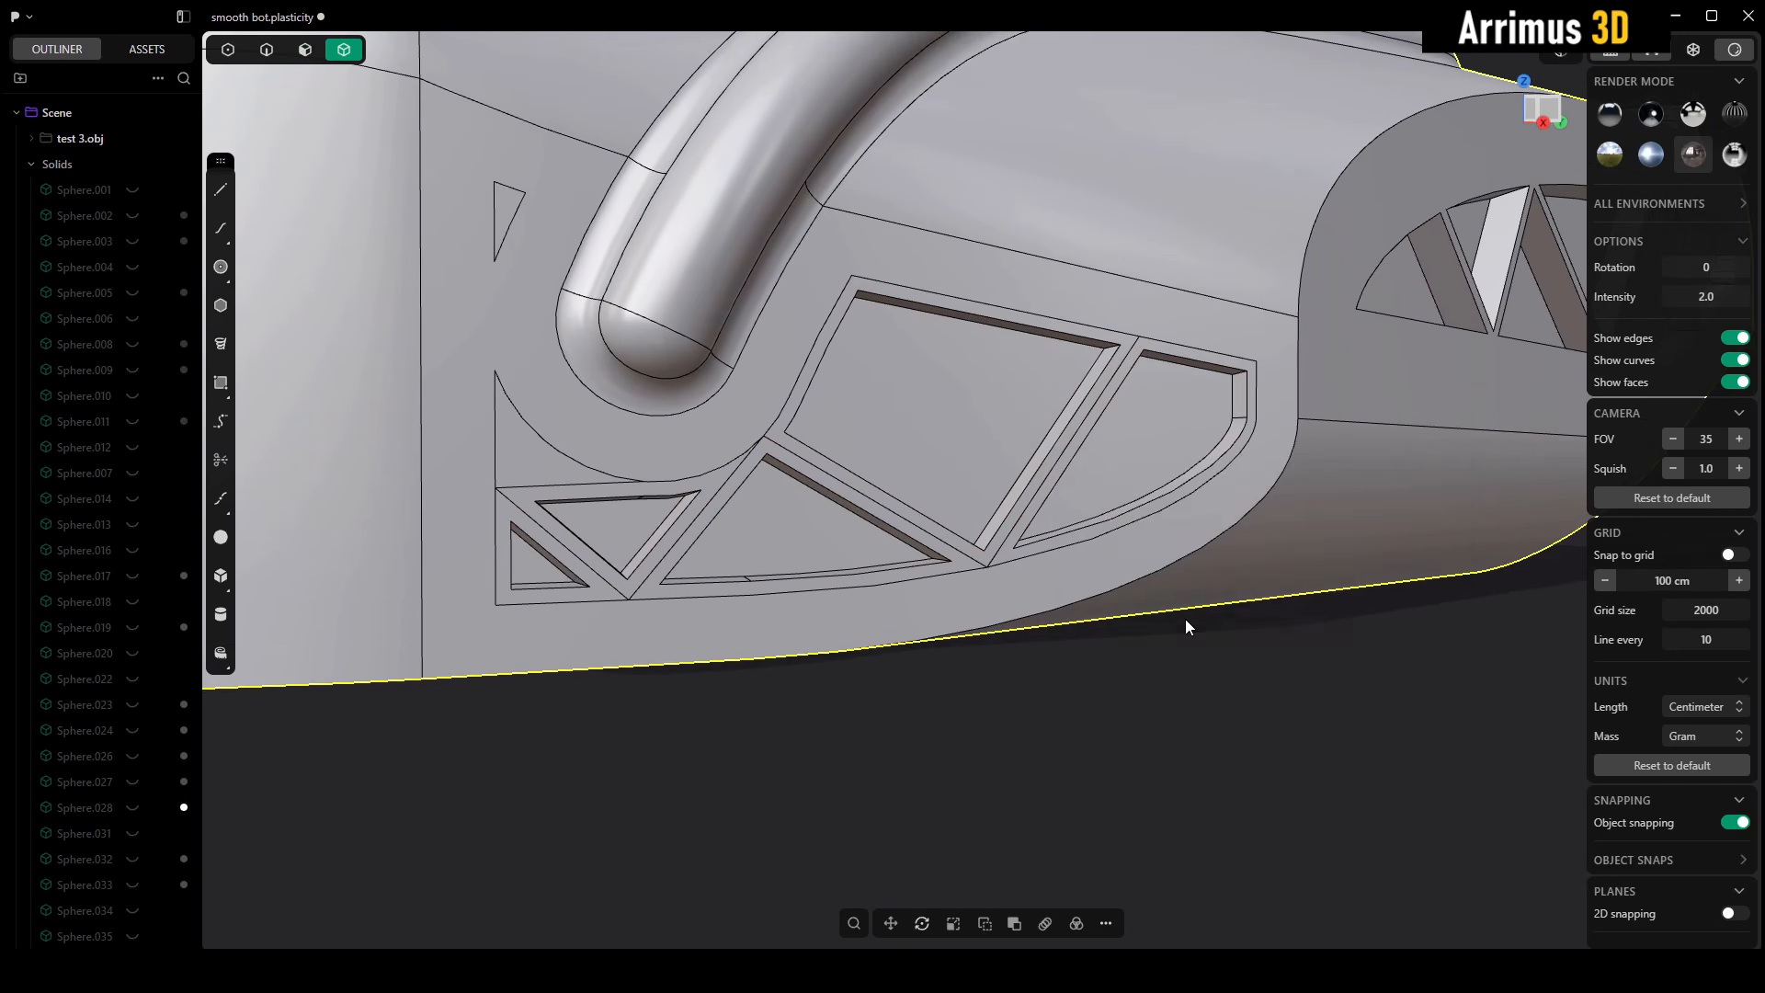
# - Examine both recessed truss panels on the whole body from a distance and up close
pyautogui.moveTo(1175, 611); pyautogui.dragTo(1092, 609, button='middle')
pyautogui.scroll(-8, 1090, 603)
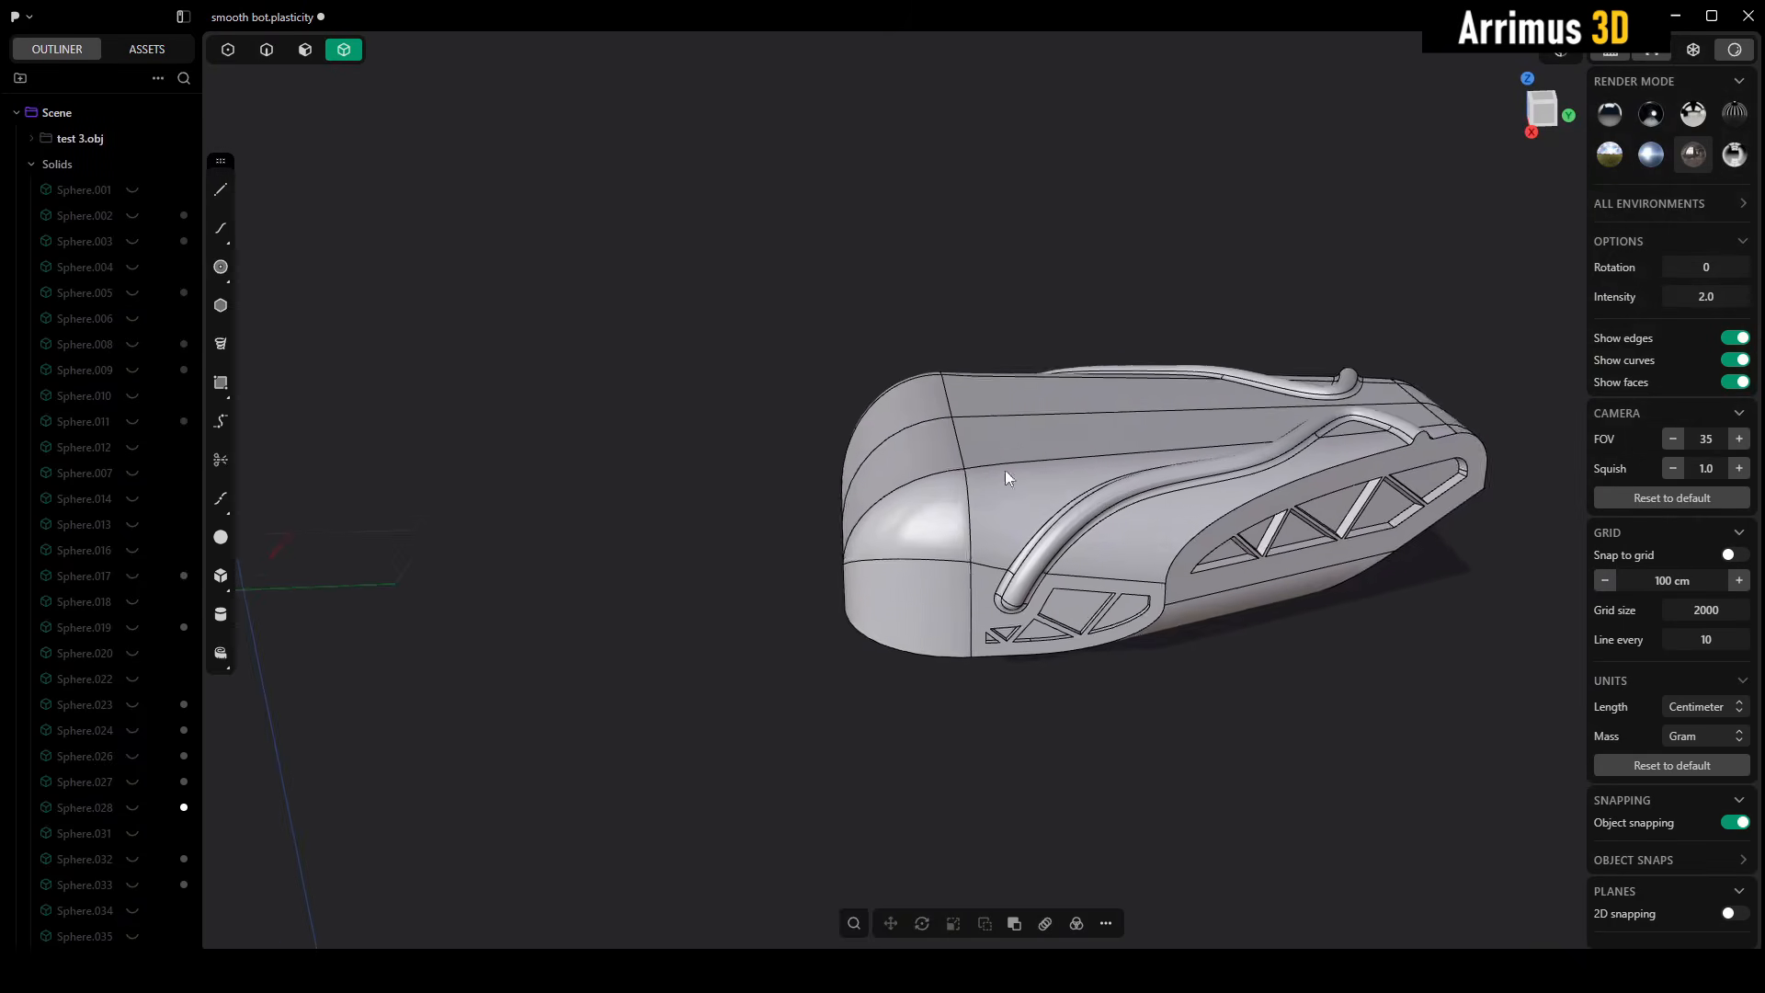
pyautogui.moveTo(1006, 471)
pyautogui.mouseDown(button='middle')
pyautogui.moveTo(912, 544)
pyautogui.moveTo(1007, 466)
pyautogui.mouseUp(button='middle')
pyautogui.scroll(8, 1007, 466)
pyautogui.moveTo(985, 599); pyautogui.dragTo(963, 532, button='middle')
pyautogui.scroll(-4, 966, 526)
pyautogui.moveTo(980, 457); pyautogui.dragTo(1052, 472, button='middle')
pyautogui.scroll(4, 964, 582)
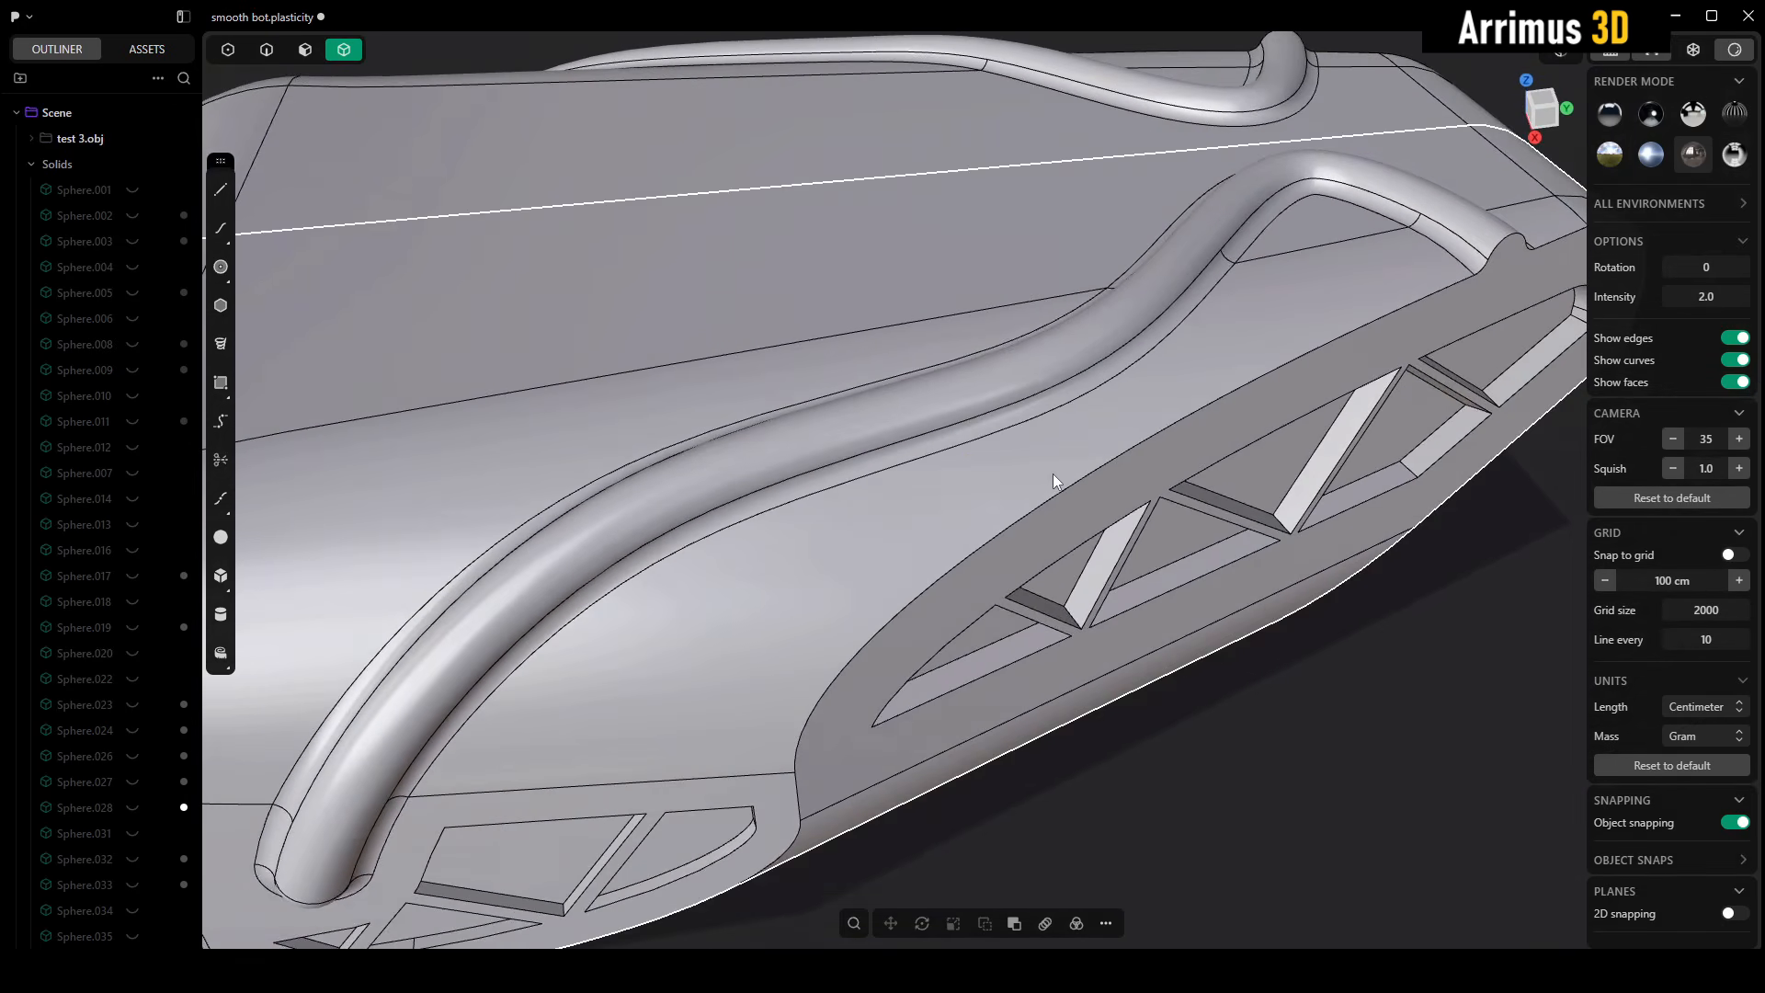
# - Draw a stepped polyline on the curved surface between the tube and the truss panel, starting from the side face's upper edge
pyautogui.scroll(5, 994, 543)
pyautogui.press('l')
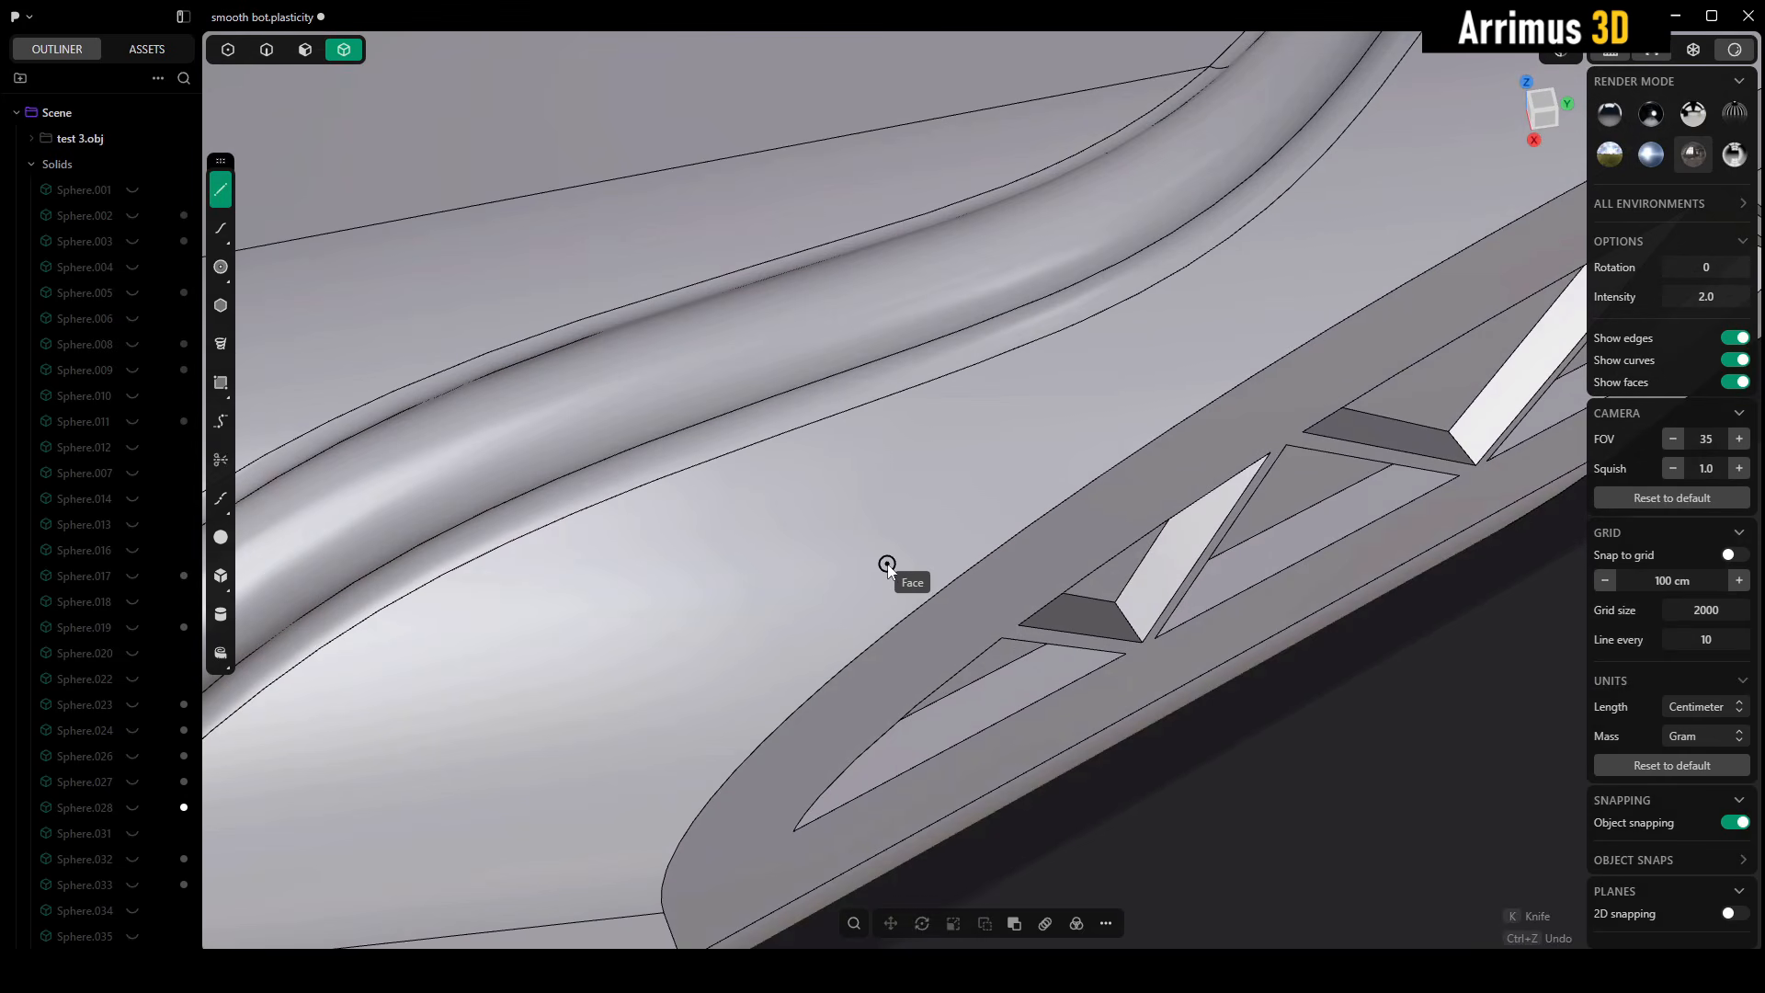
pyautogui.click(876, 642)
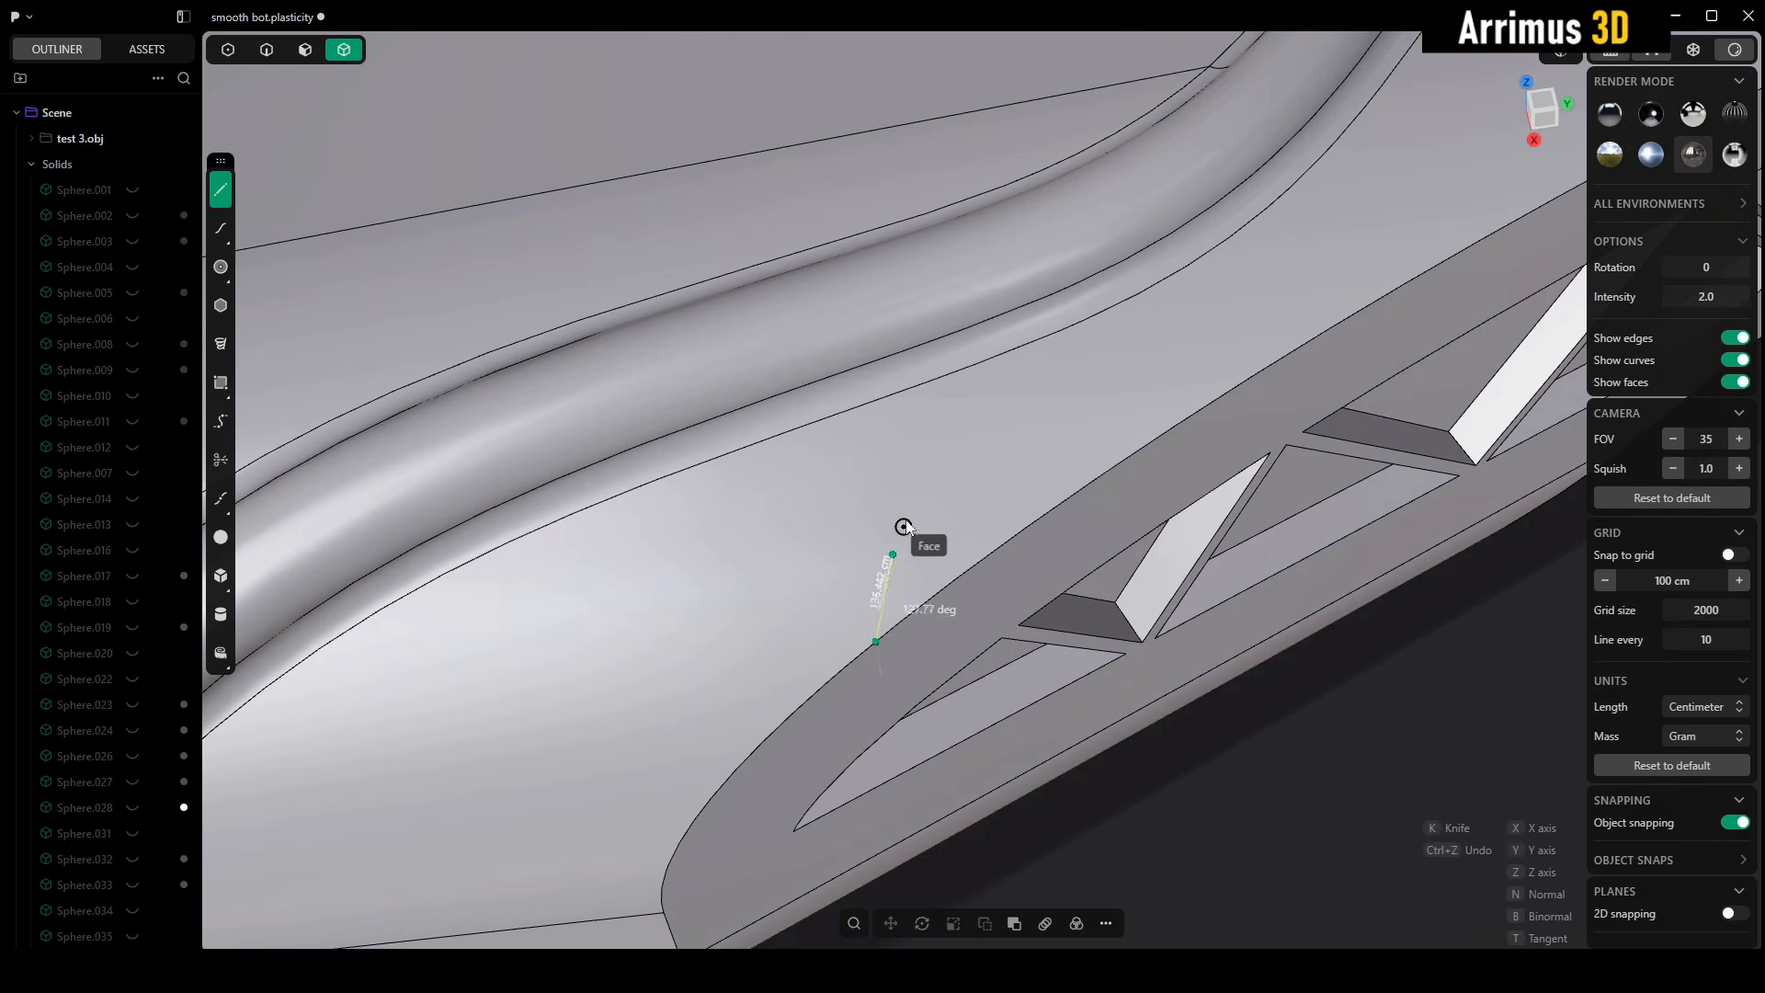
pyautogui.click(902, 515)
pyautogui.click(1124, 387)
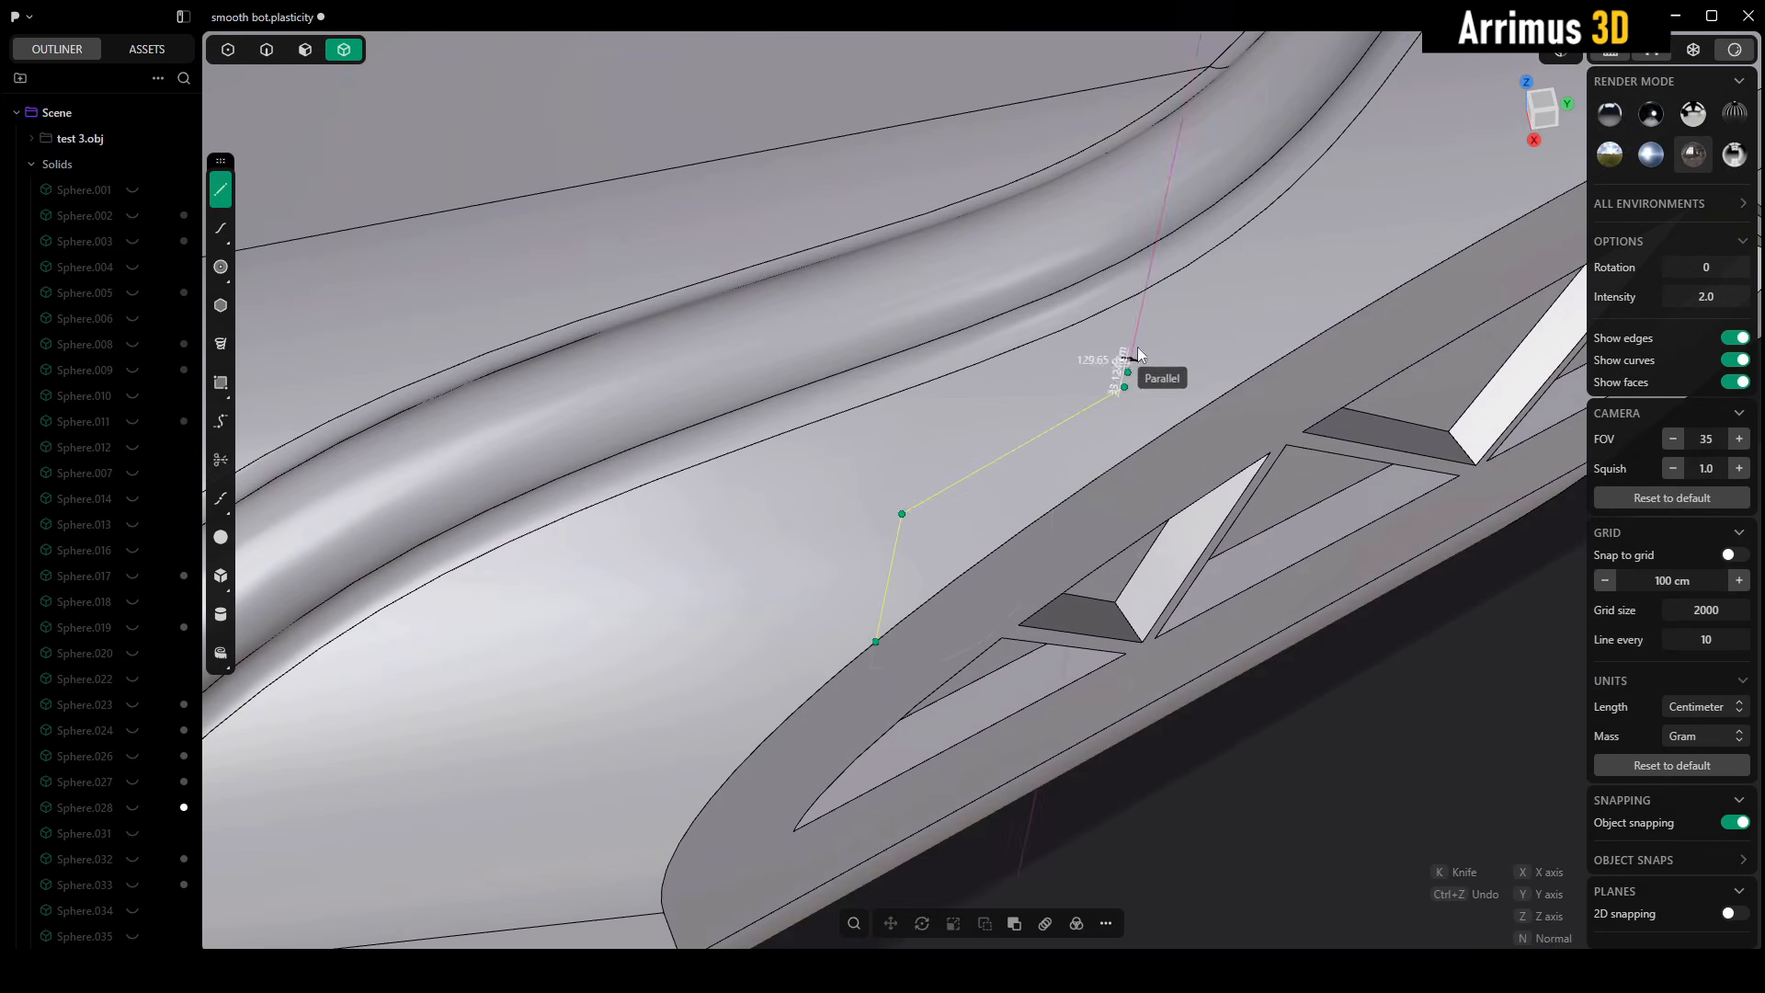
pyautogui.click(1136, 335)
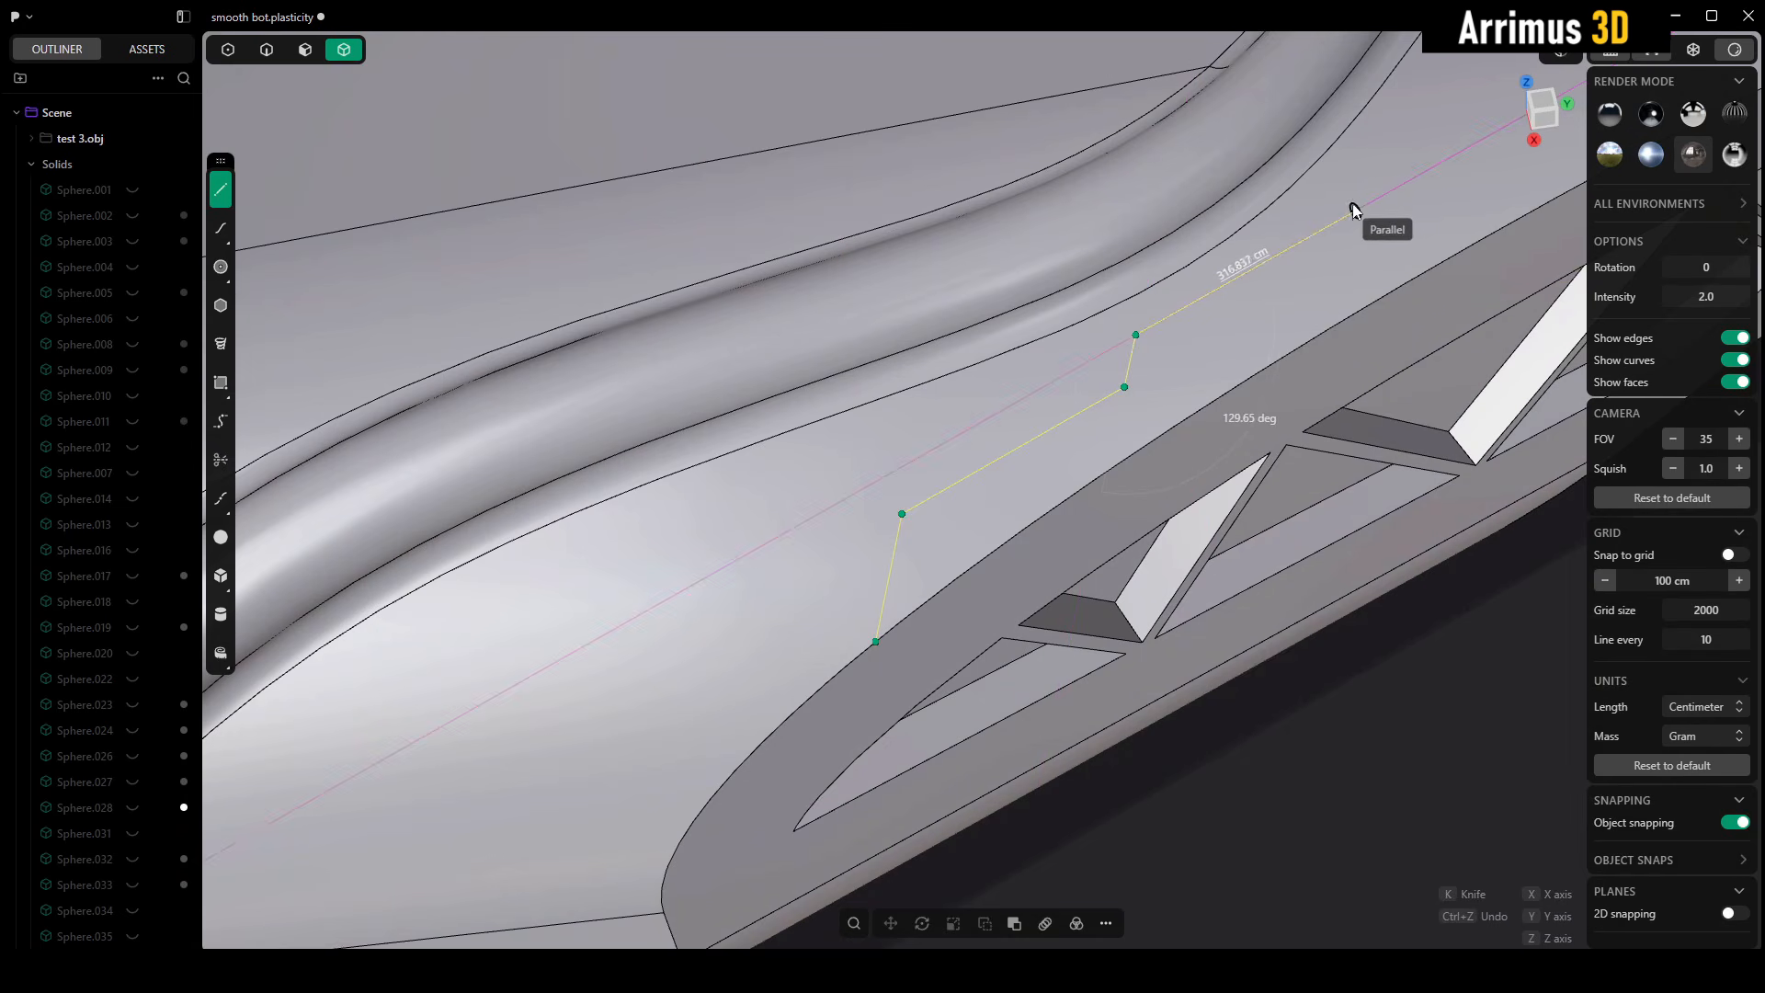
pyautogui.click(1356, 211)
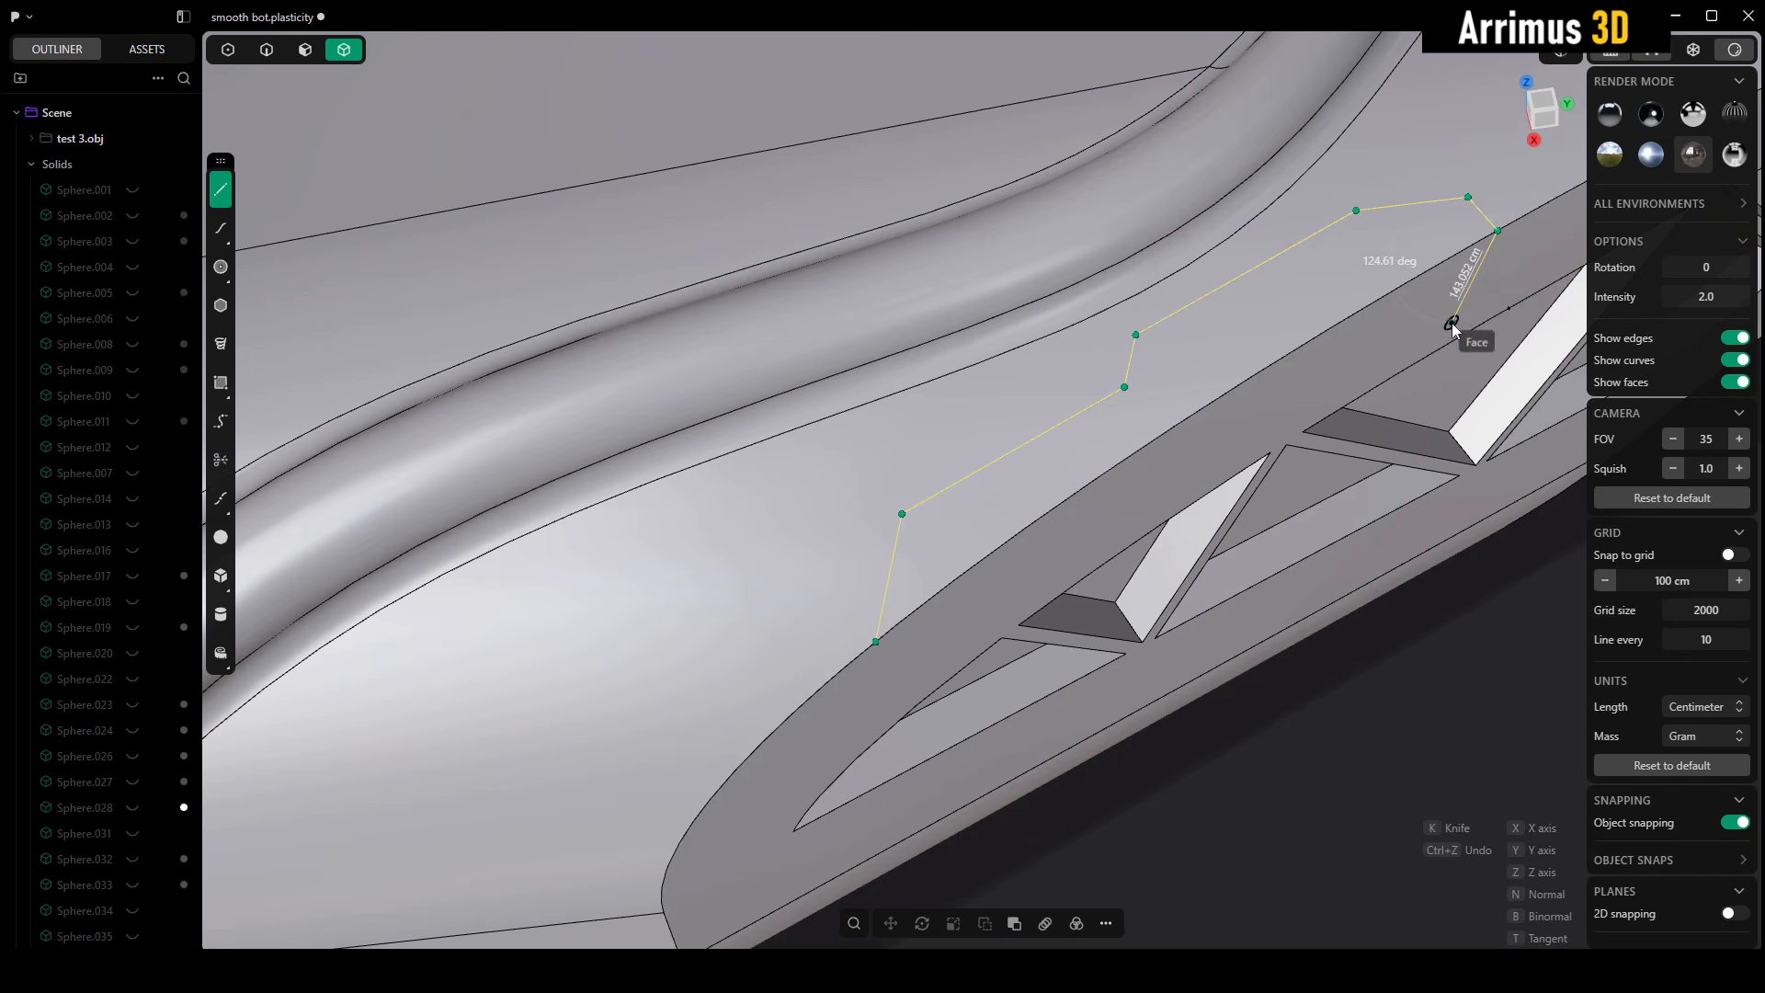
pyautogui.press('Return')
# - Draw a connecting line between the stepped outline's open ends and imprint the closed outline on the curved surface
pyautogui.moveTo(1355, 736); pyautogui.dragTo(1183, 397, button='middle')
pyautogui.press('l')
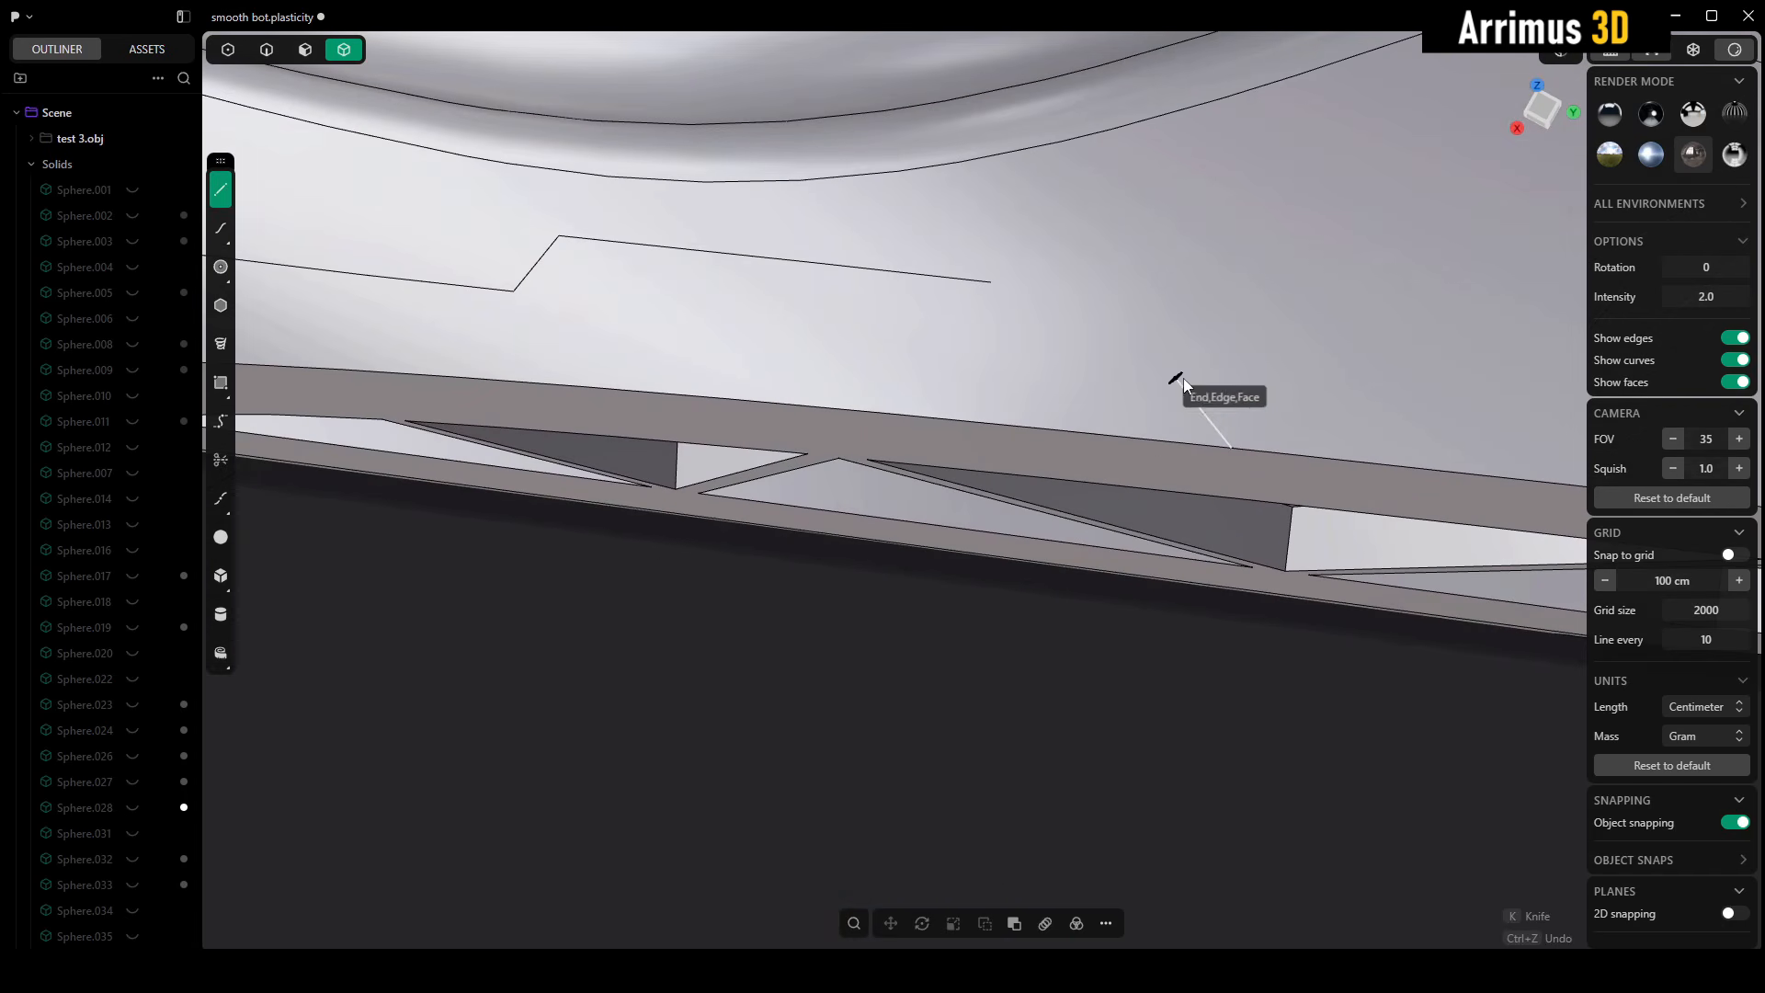
pyautogui.click(1176, 378)
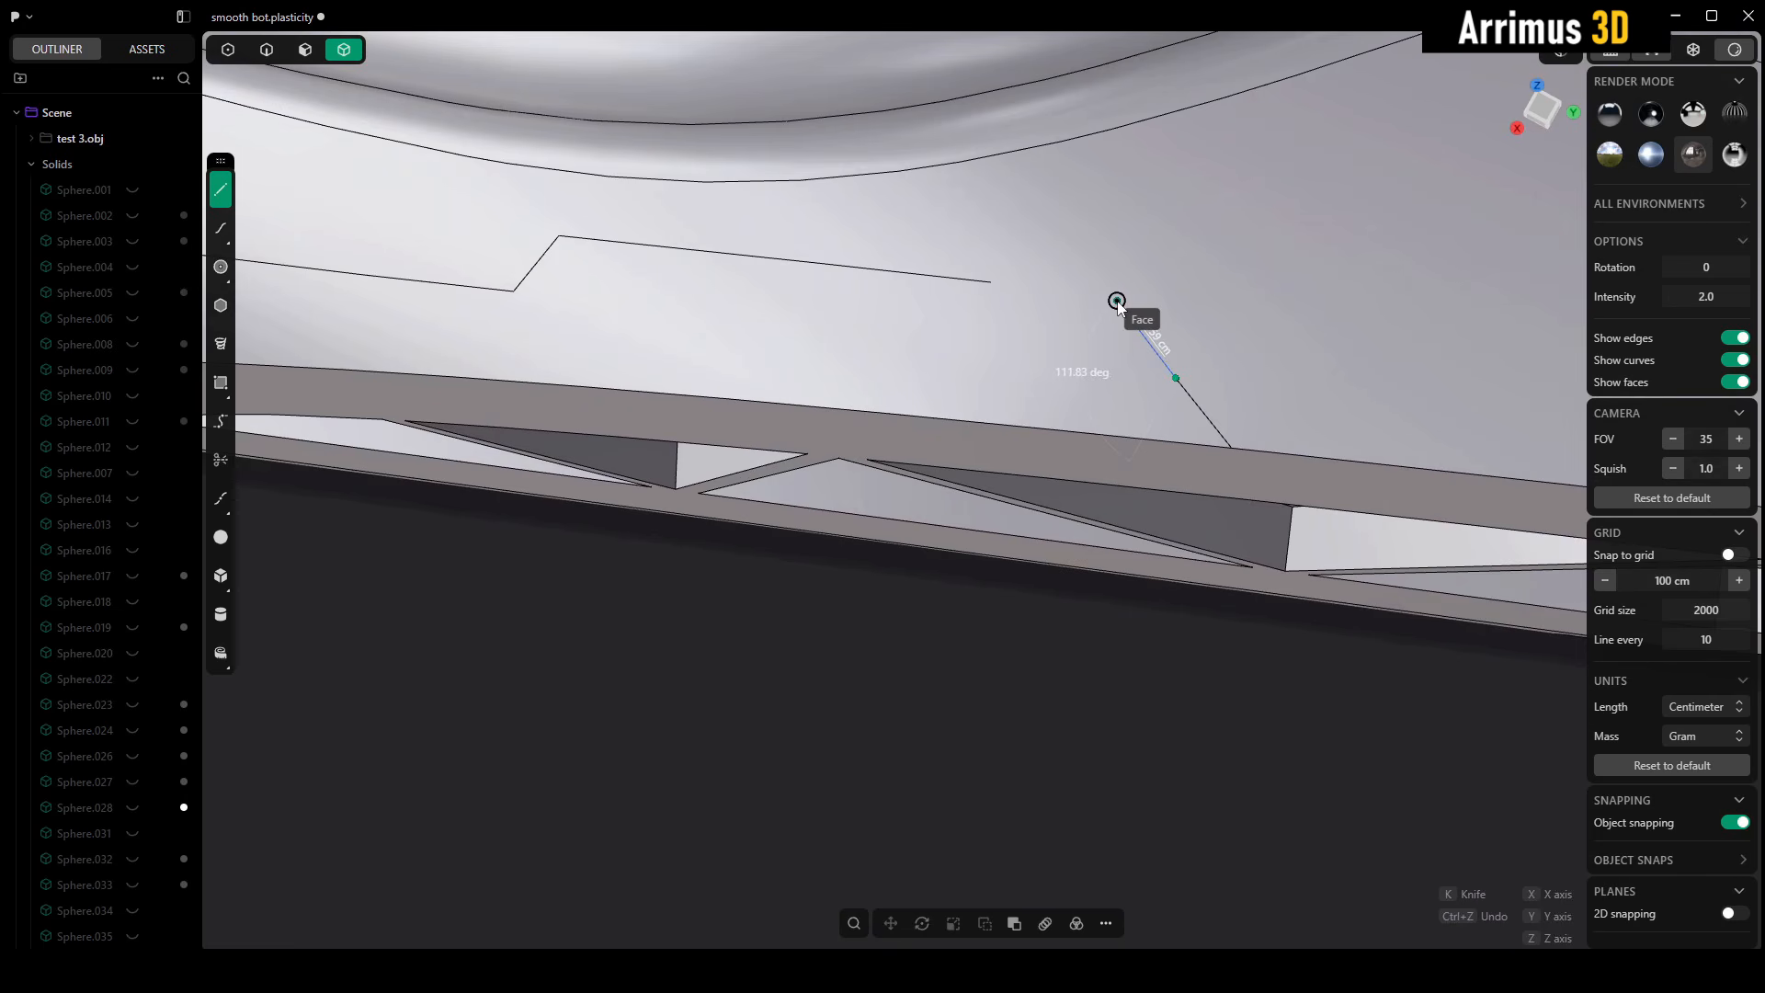
pyautogui.click(1117, 302)
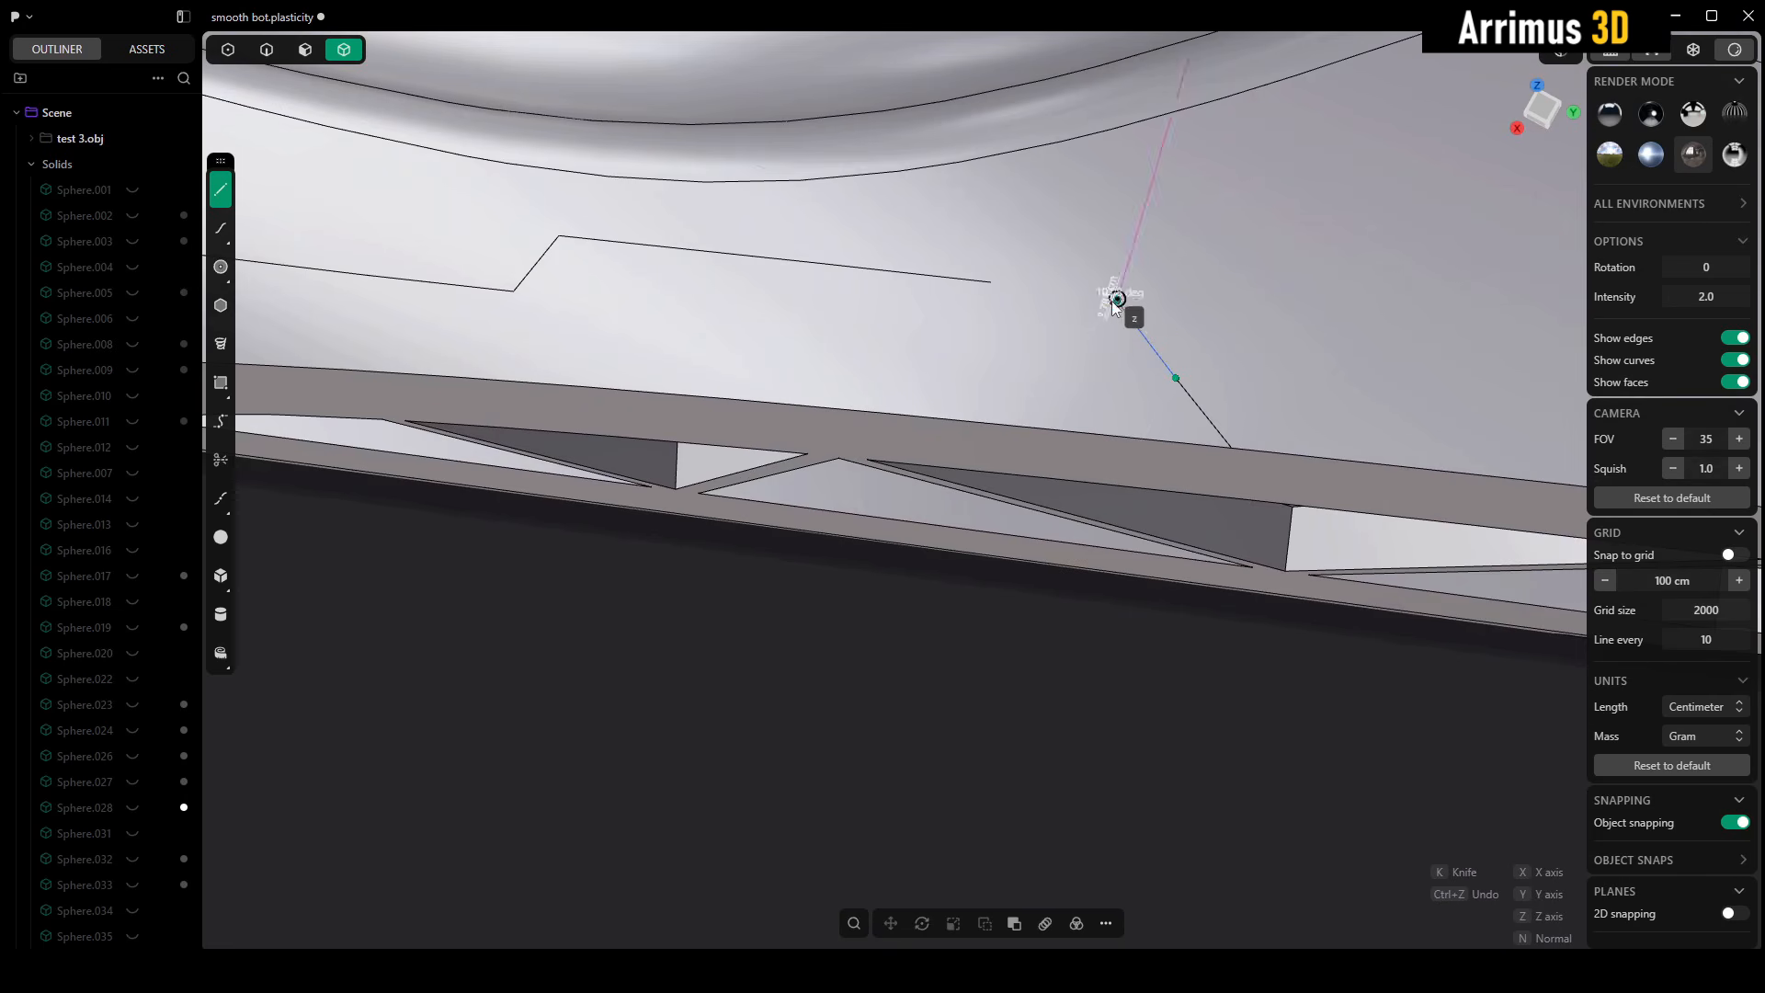
pyautogui.click(990, 292)
pyautogui.moveTo(946, 412); pyautogui.dragTo(1046, 362, button='middle')
pyautogui.press('k')
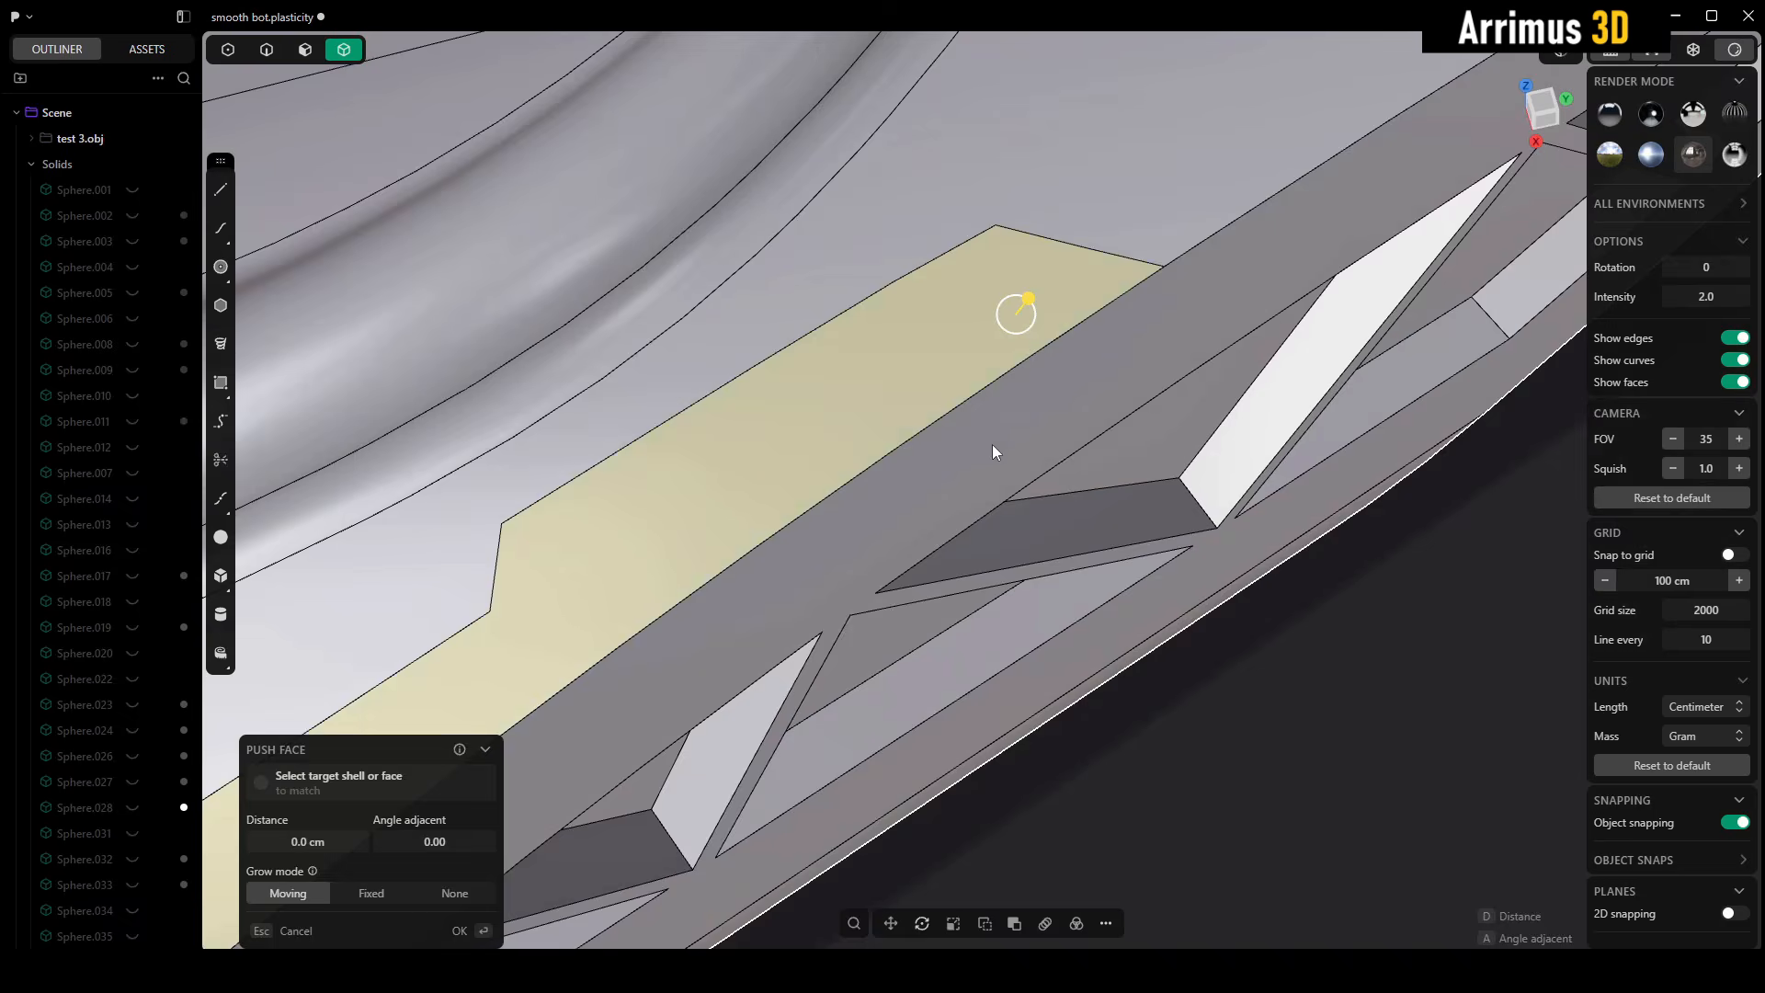
# - Try to push the imprinted stepped face about 65 cm into the body
pyautogui.moveTo(993, 451); pyautogui.dragTo(977, 351, button='middle')
pyautogui.scroll(3, 1013, 399)
pyautogui.press('d')
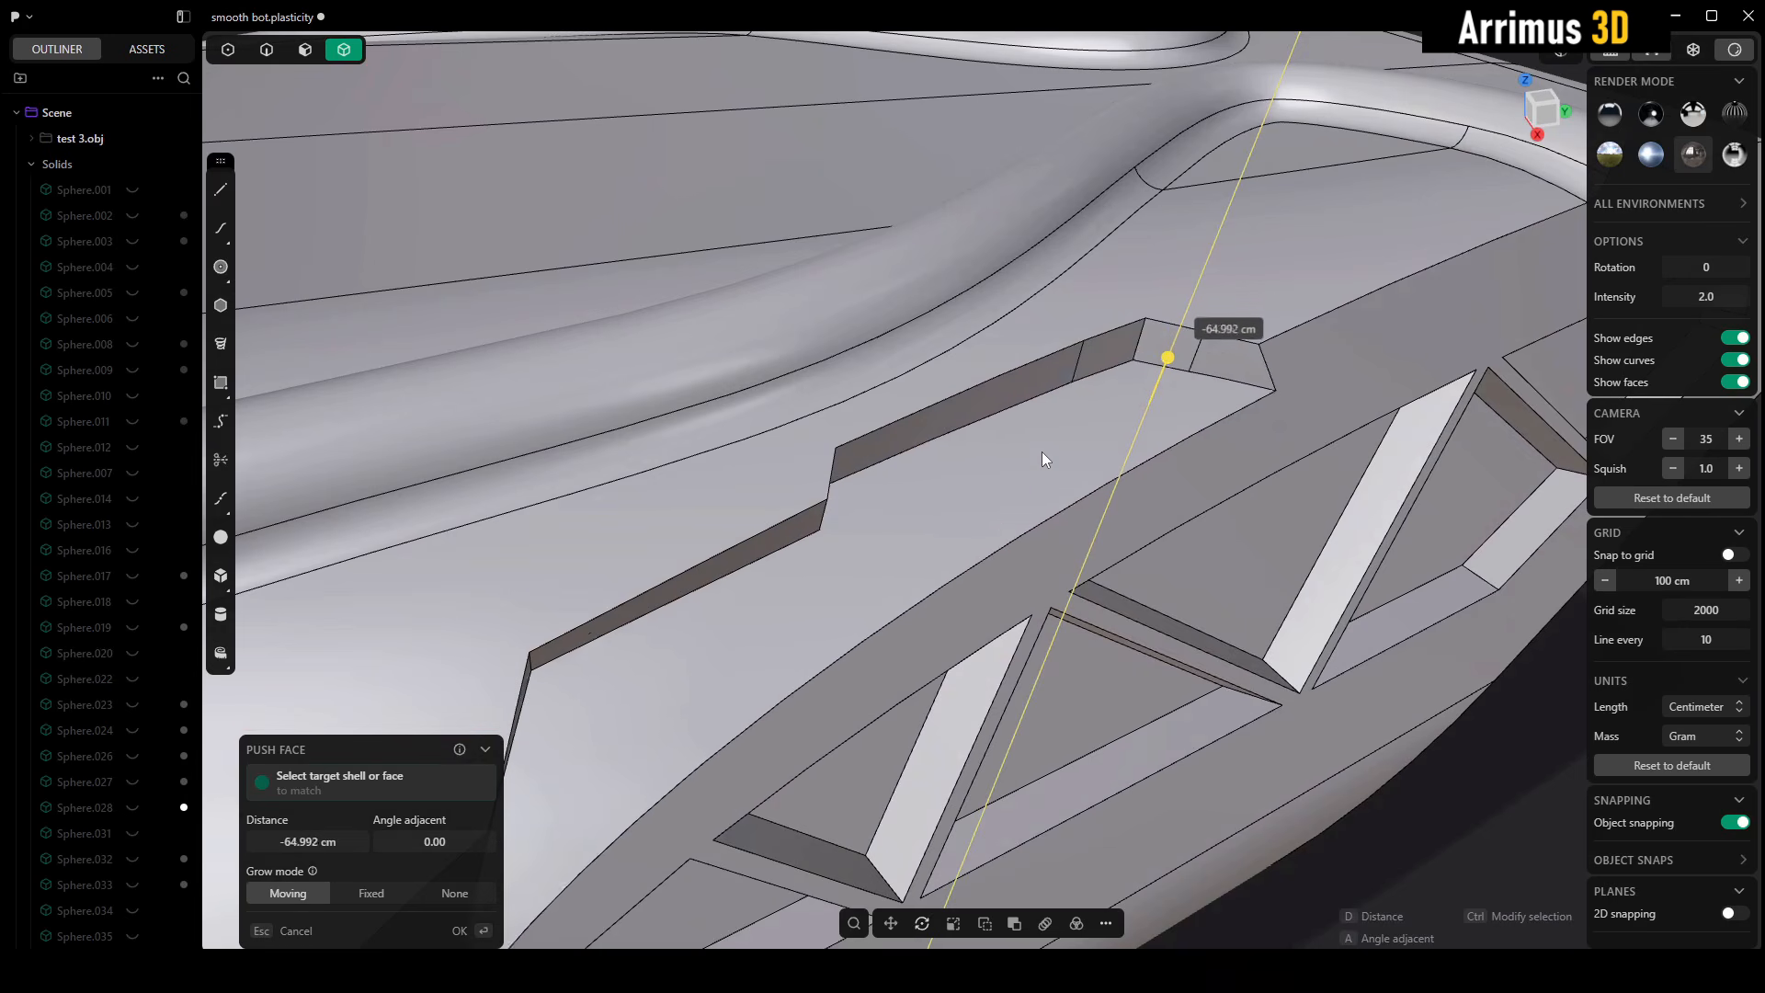
pyautogui.click(1043, 453)
pyautogui.moveTo(1043, 453); pyautogui.dragTo(1039, 395, button='middle')
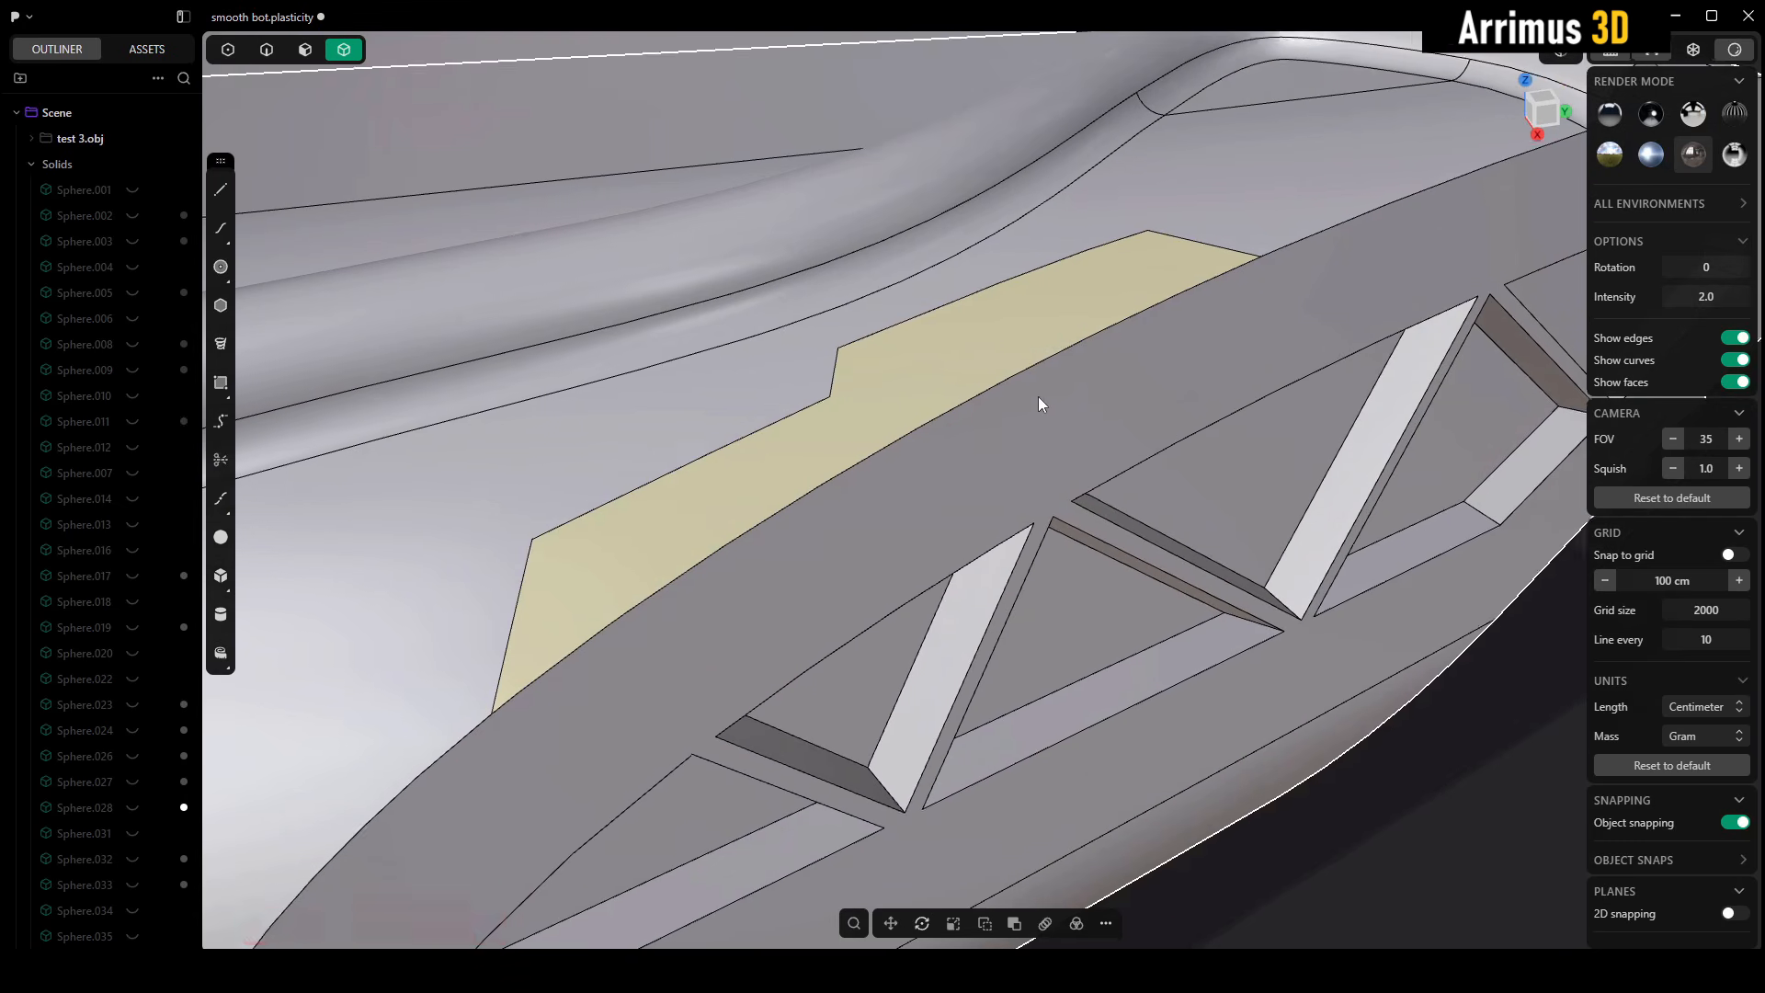
# - Try to push the imprinted stepped face inward again, by about 85 cm
pyautogui.click(1468, 869)
pyautogui.press('3')
pyautogui.click(1012, 338)
pyautogui.press('o')
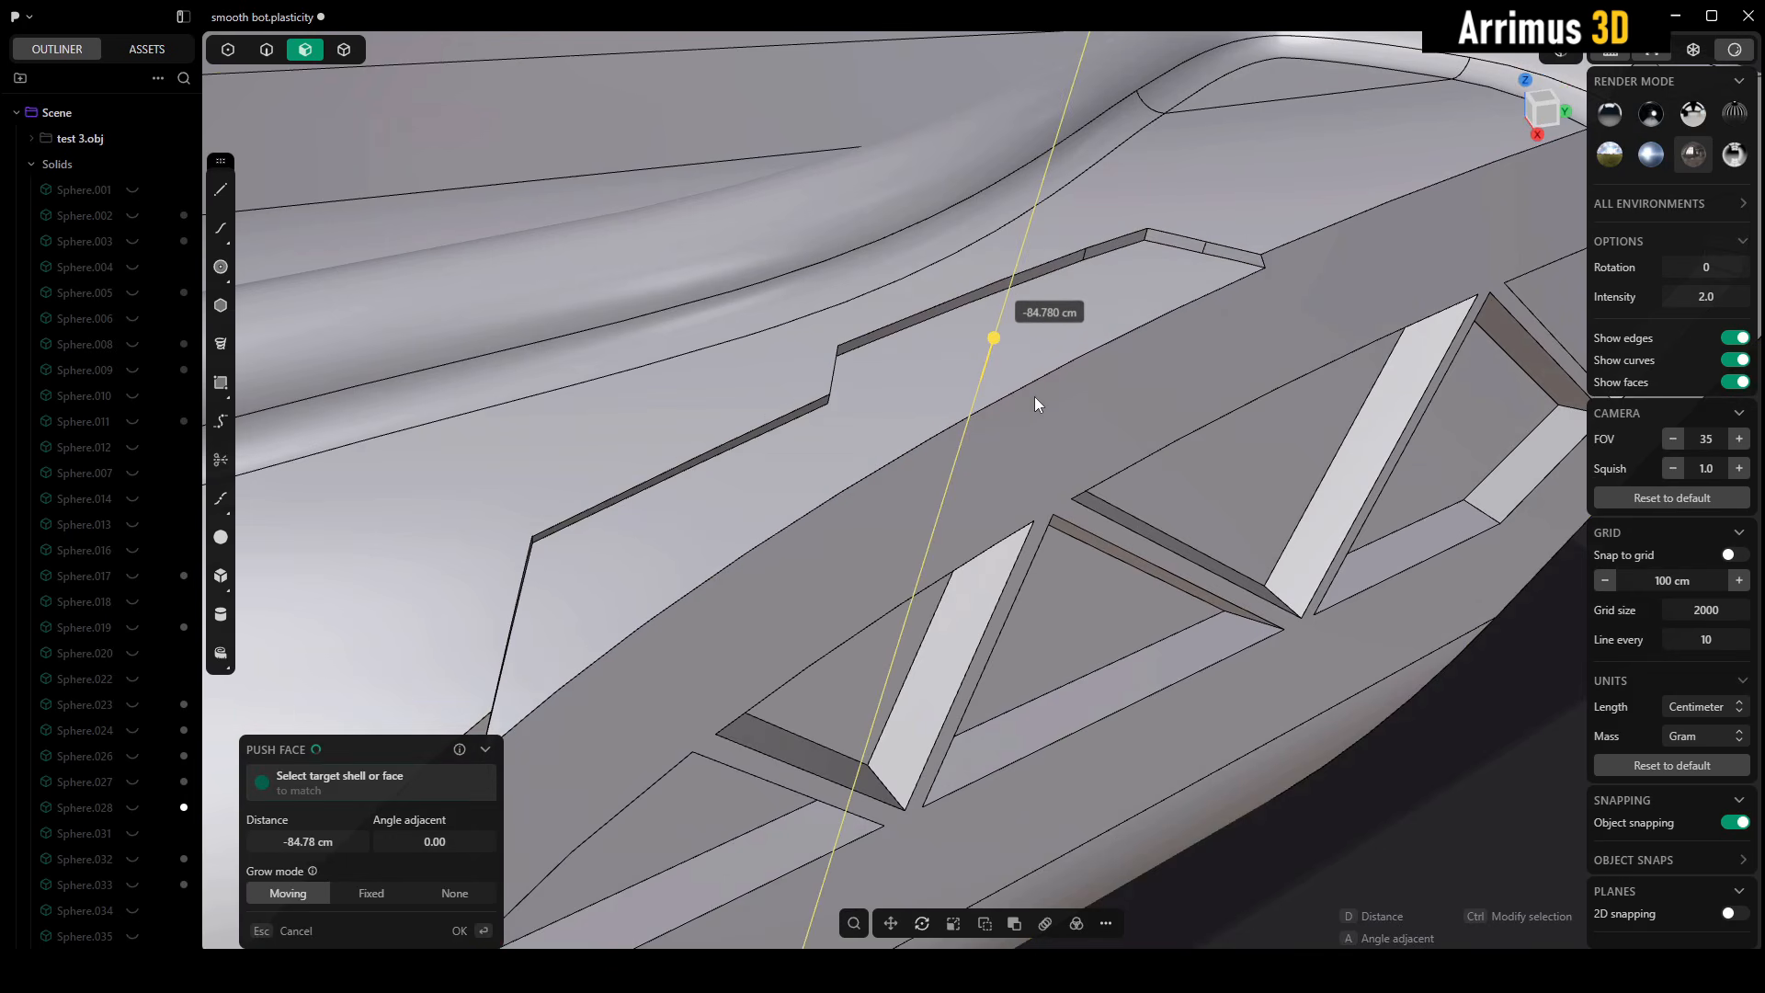
pyautogui.click(1029, 445)
pyautogui.scroll(-4, 1112, 416)
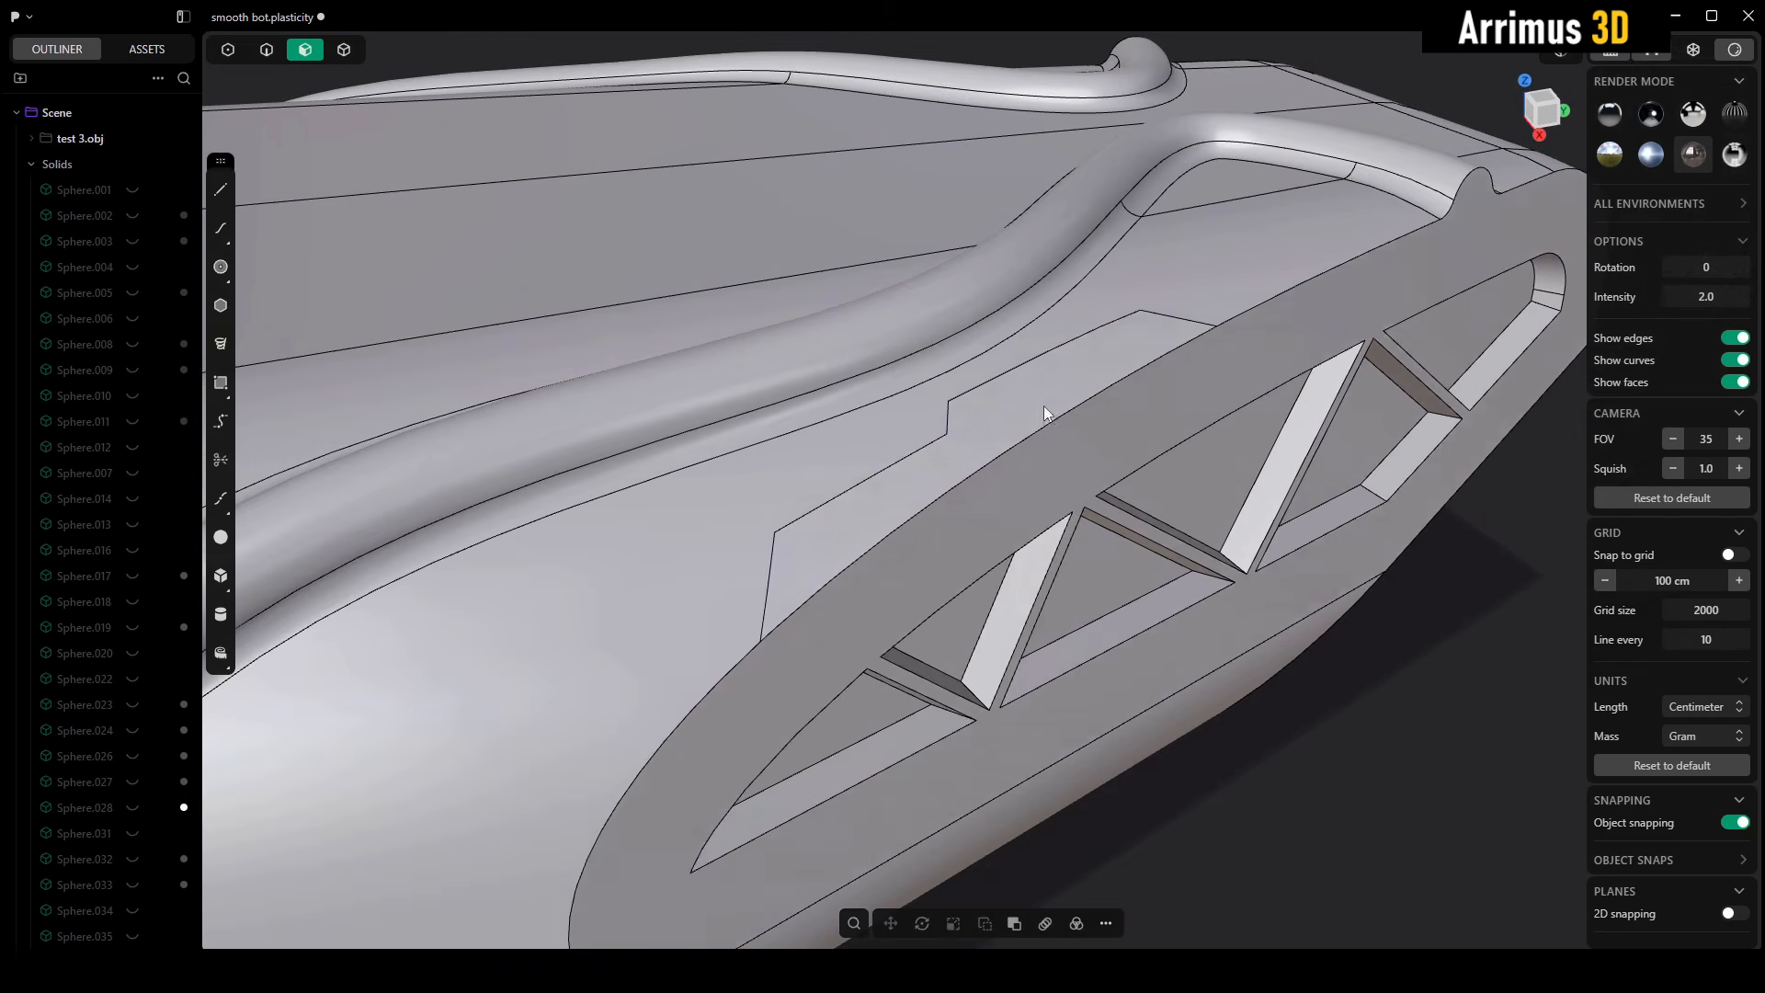
# - Push the imprinted stepped face about 57 cm into the body to form a recess
pyautogui.click(1039, 399)
pyautogui.press('o')
pyautogui.click(1034, 411)
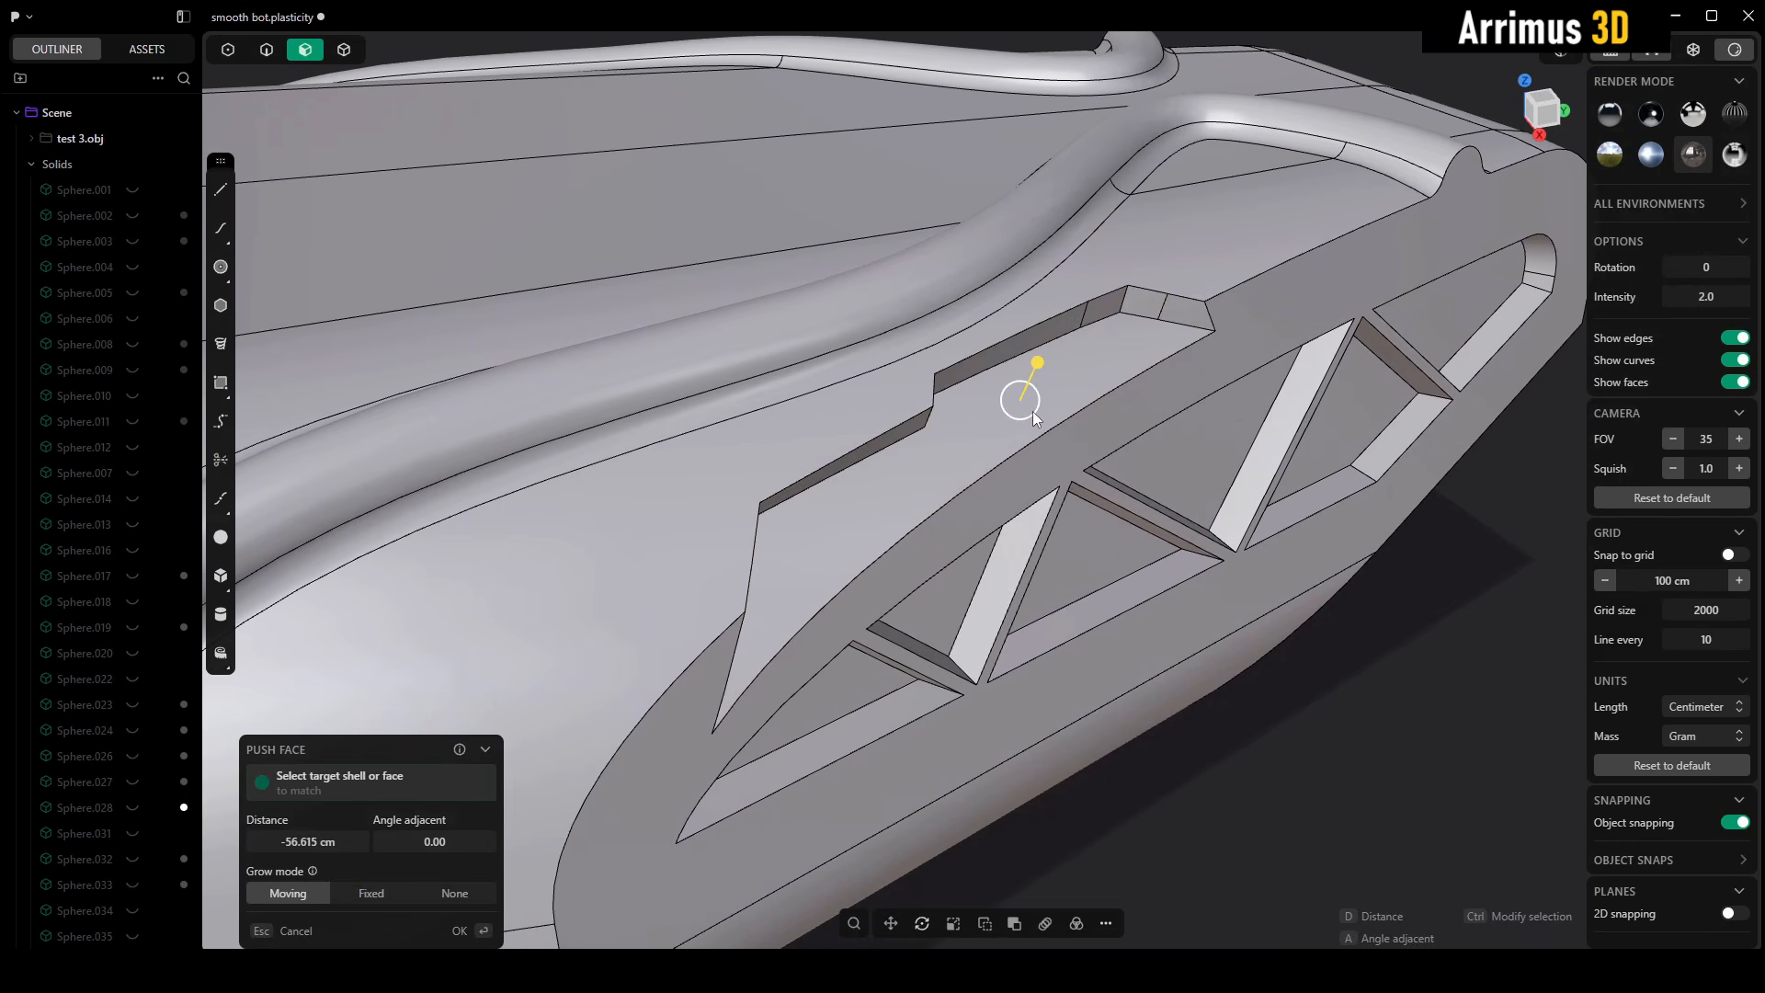
pyautogui.rightClick(1033, 411)
pyautogui.click(1392, 770)
# - Remove the short wall faces at the recess's far corner, leaving one continuous face on each side
pyautogui.scroll(5, 1199, 494)
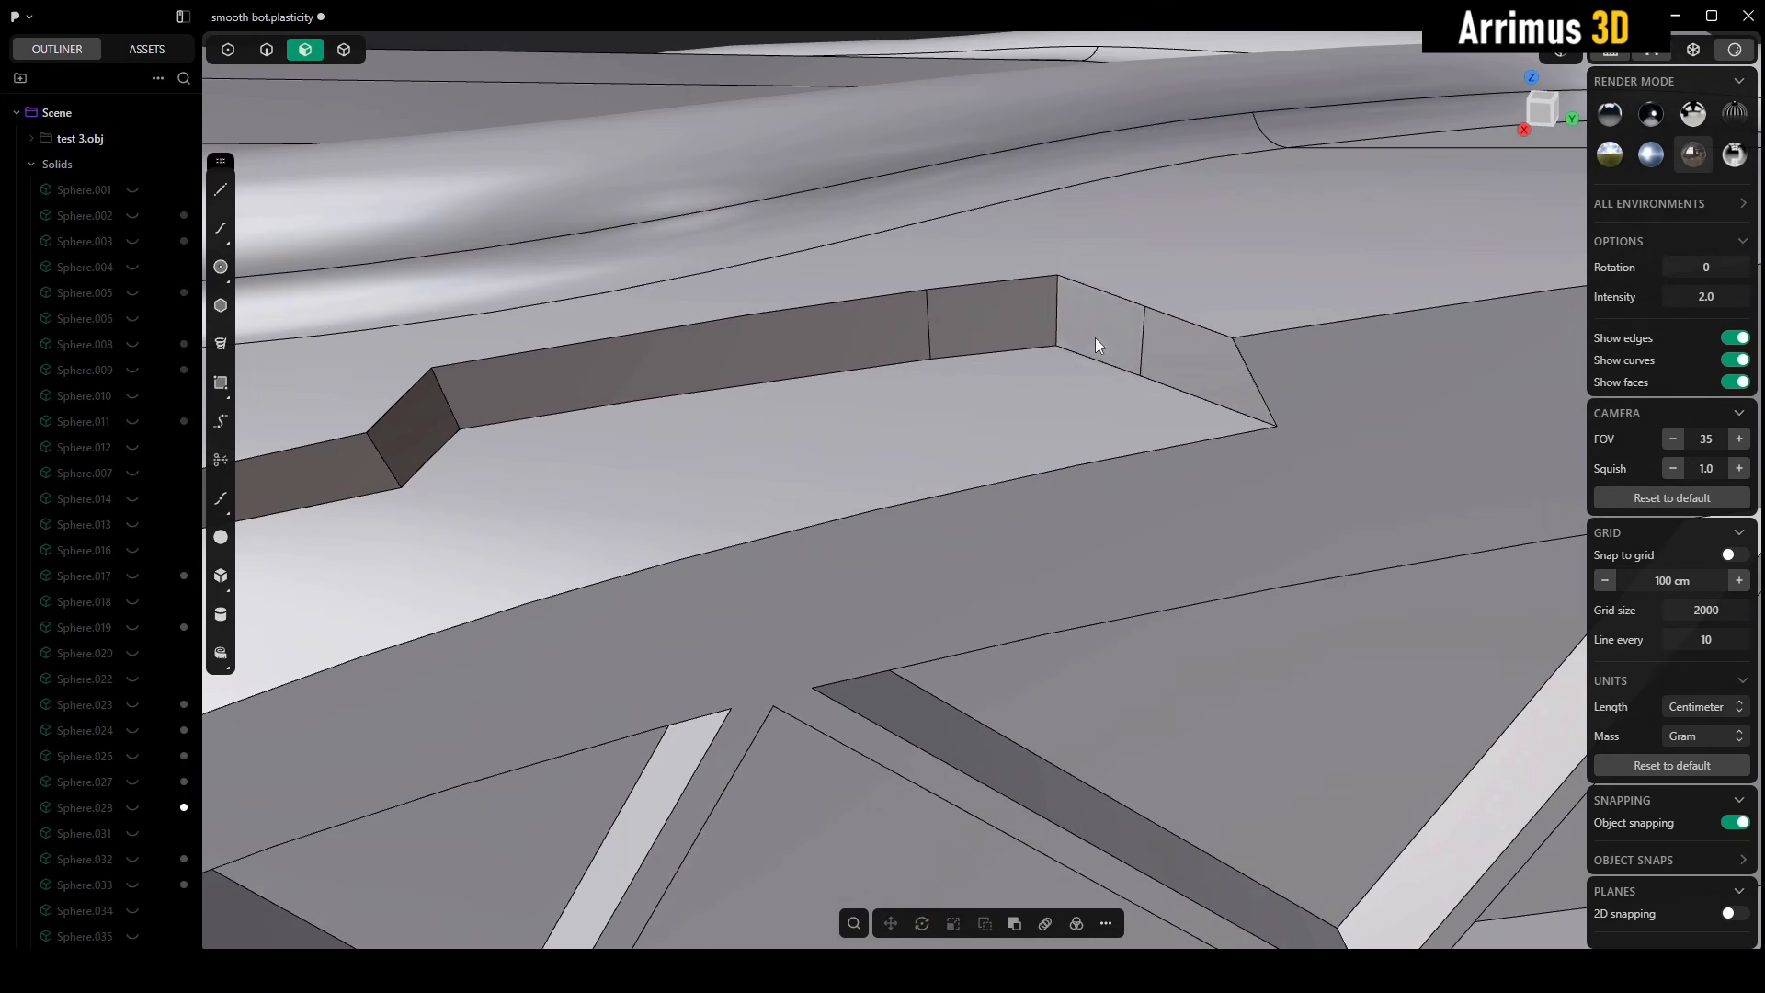
pyautogui.click(1095, 338)
pyautogui.press('l')
pyautogui.click(1212, 388)
pyautogui.click(999, 330)
pyautogui.press('Escape')
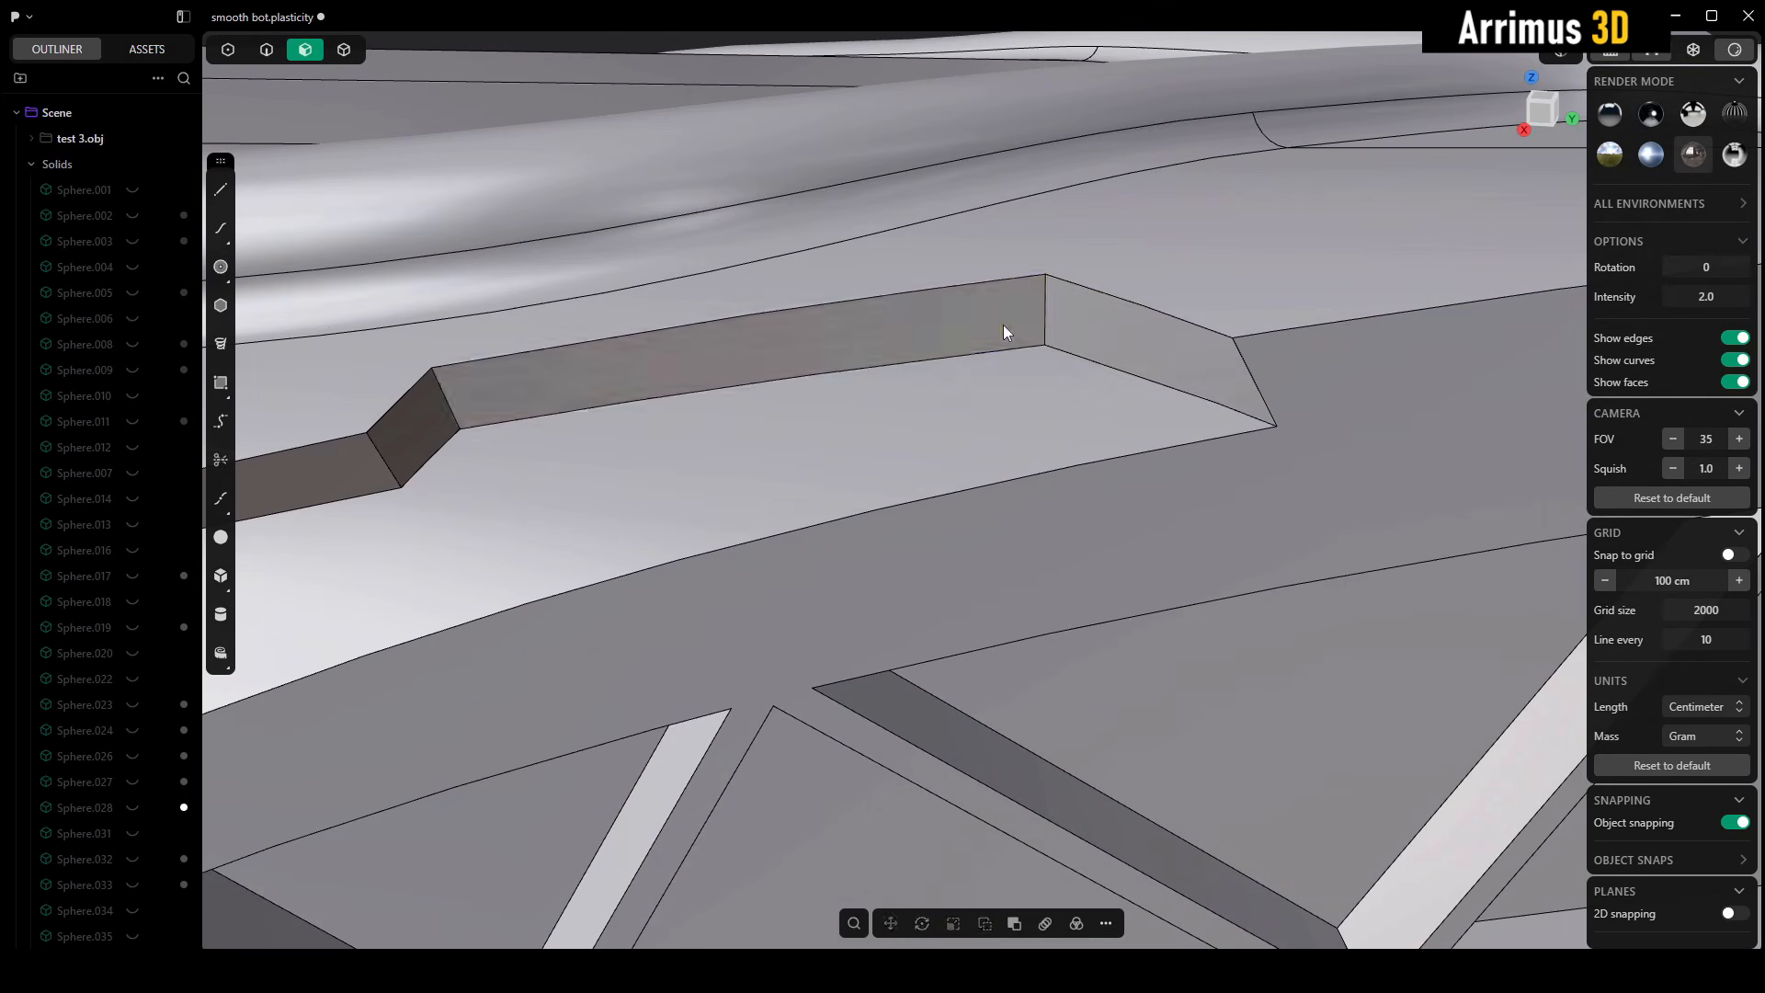
# - Push the recess's upper back wall outward into the tube to deepen the stepped outline
pyautogui.scroll(-5, 1013, 356)
pyautogui.scroll(-4, 1105, 307)
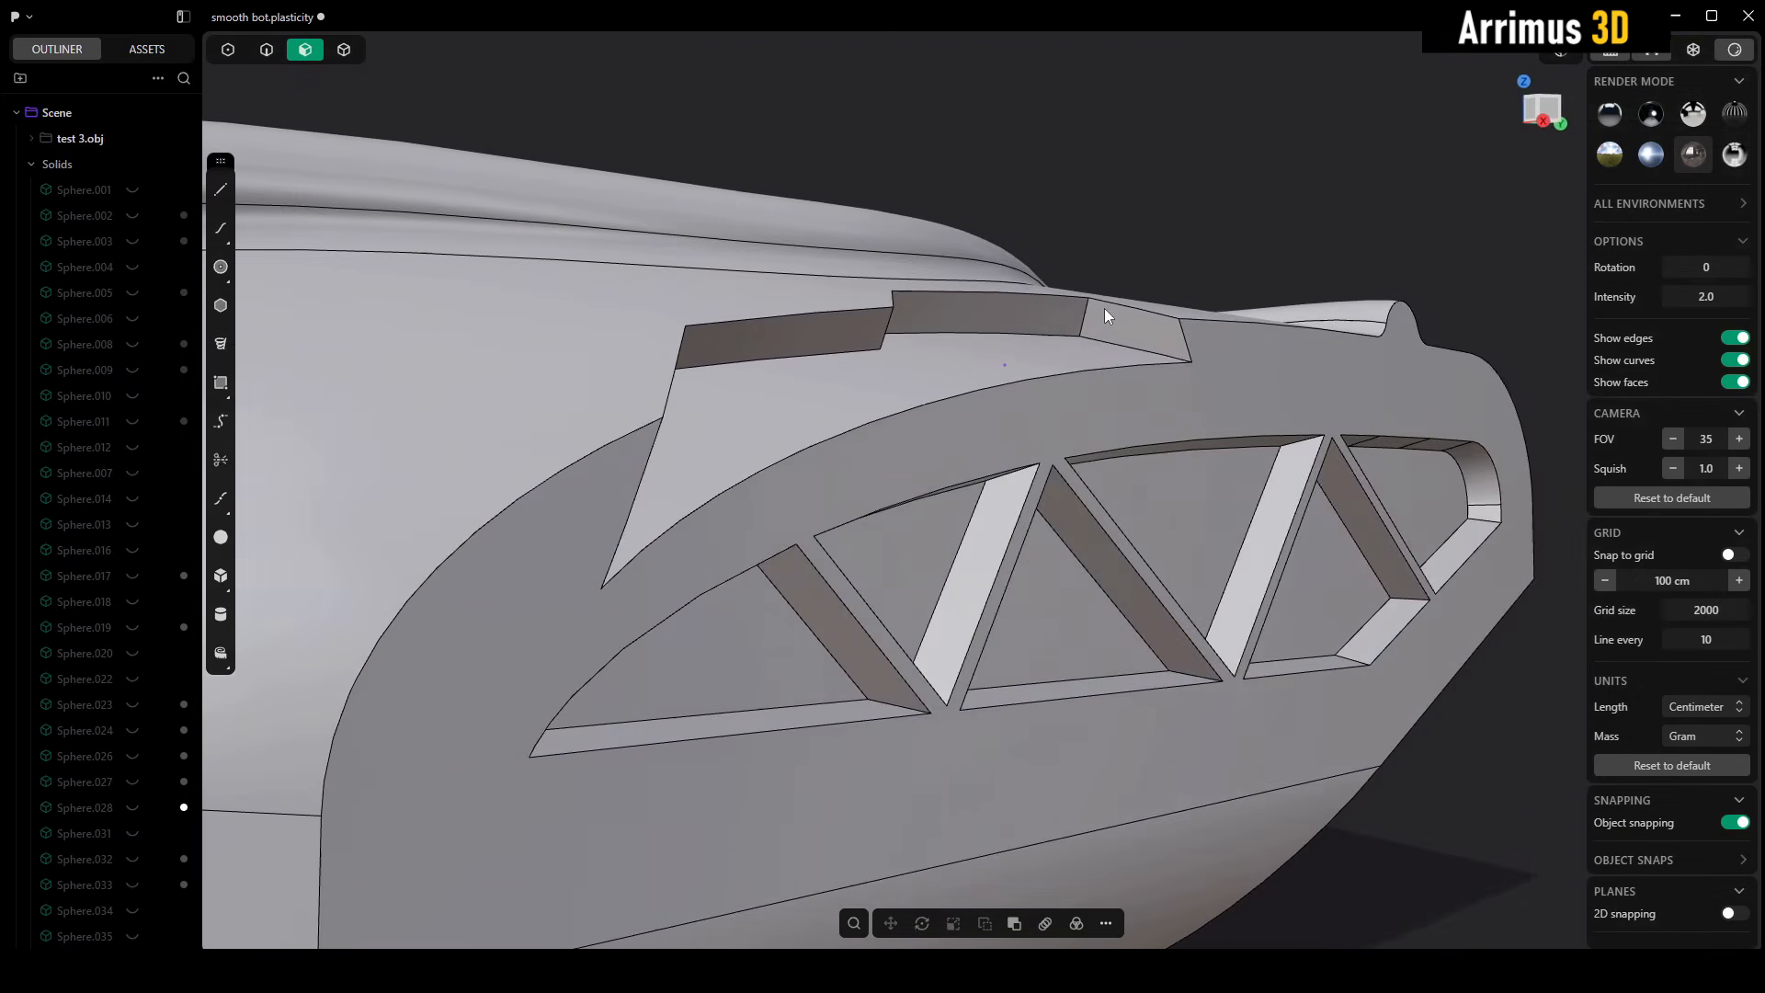
pyautogui.scroll(5, 1090, 394)
pyautogui.moveTo(1139, 379)
pyautogui.mouseDown(button='middle')
pyautogui.moveTo(912, 445)
pyautogui.moveTo(1035, 428)
pyautogui.moveTo(1124, 381)
pyautogui.mouseUp(button='middle')
pyautogui.moveTo(990, 341); pyautogui.dragTo(950, 279)
pyautogui.rightClick(948, 279)
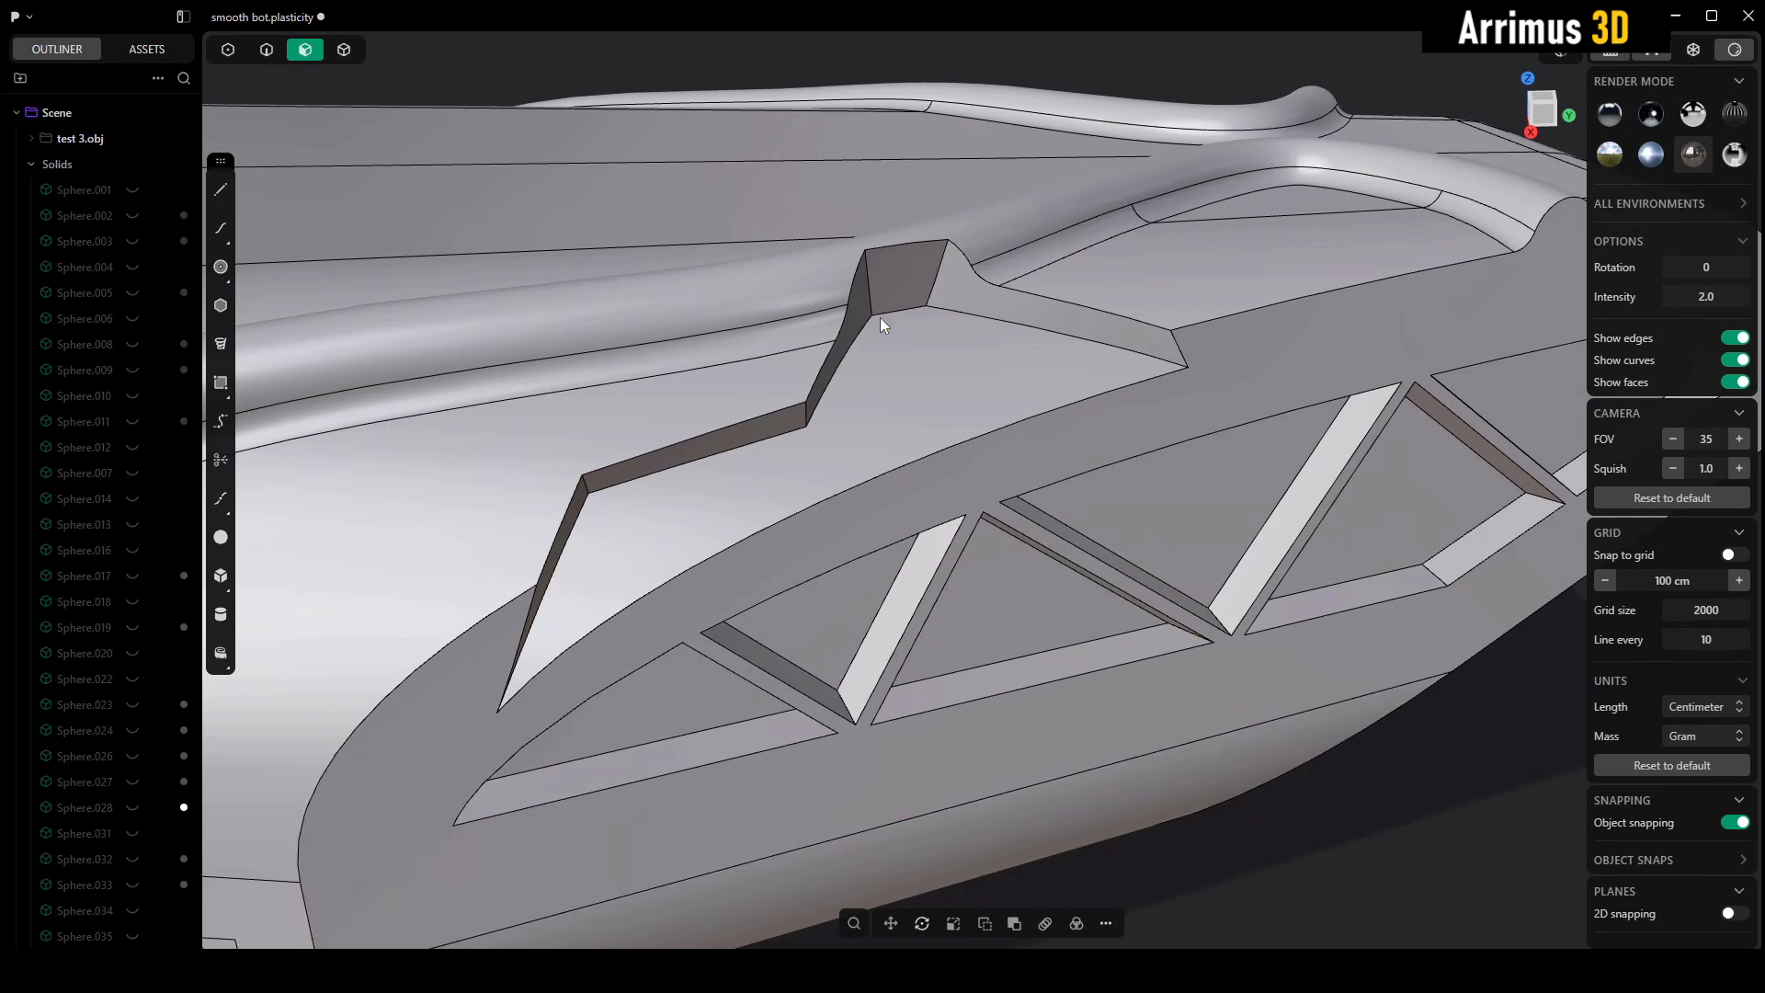
pyautogui.click(883, 308)
# - Examine the widened recess on the whole body and up close at its tapered end
pyautogui.moveTo(883, 317); pyautogui.dragTo(964, 470, button='middle')
pyautogui.scroll(-5, 975, 475)
pyautogui.click(1201, 489)
pyautogui.moveTo(1283, 634); pyautogui.dragTo(1188, 498, button='middle')
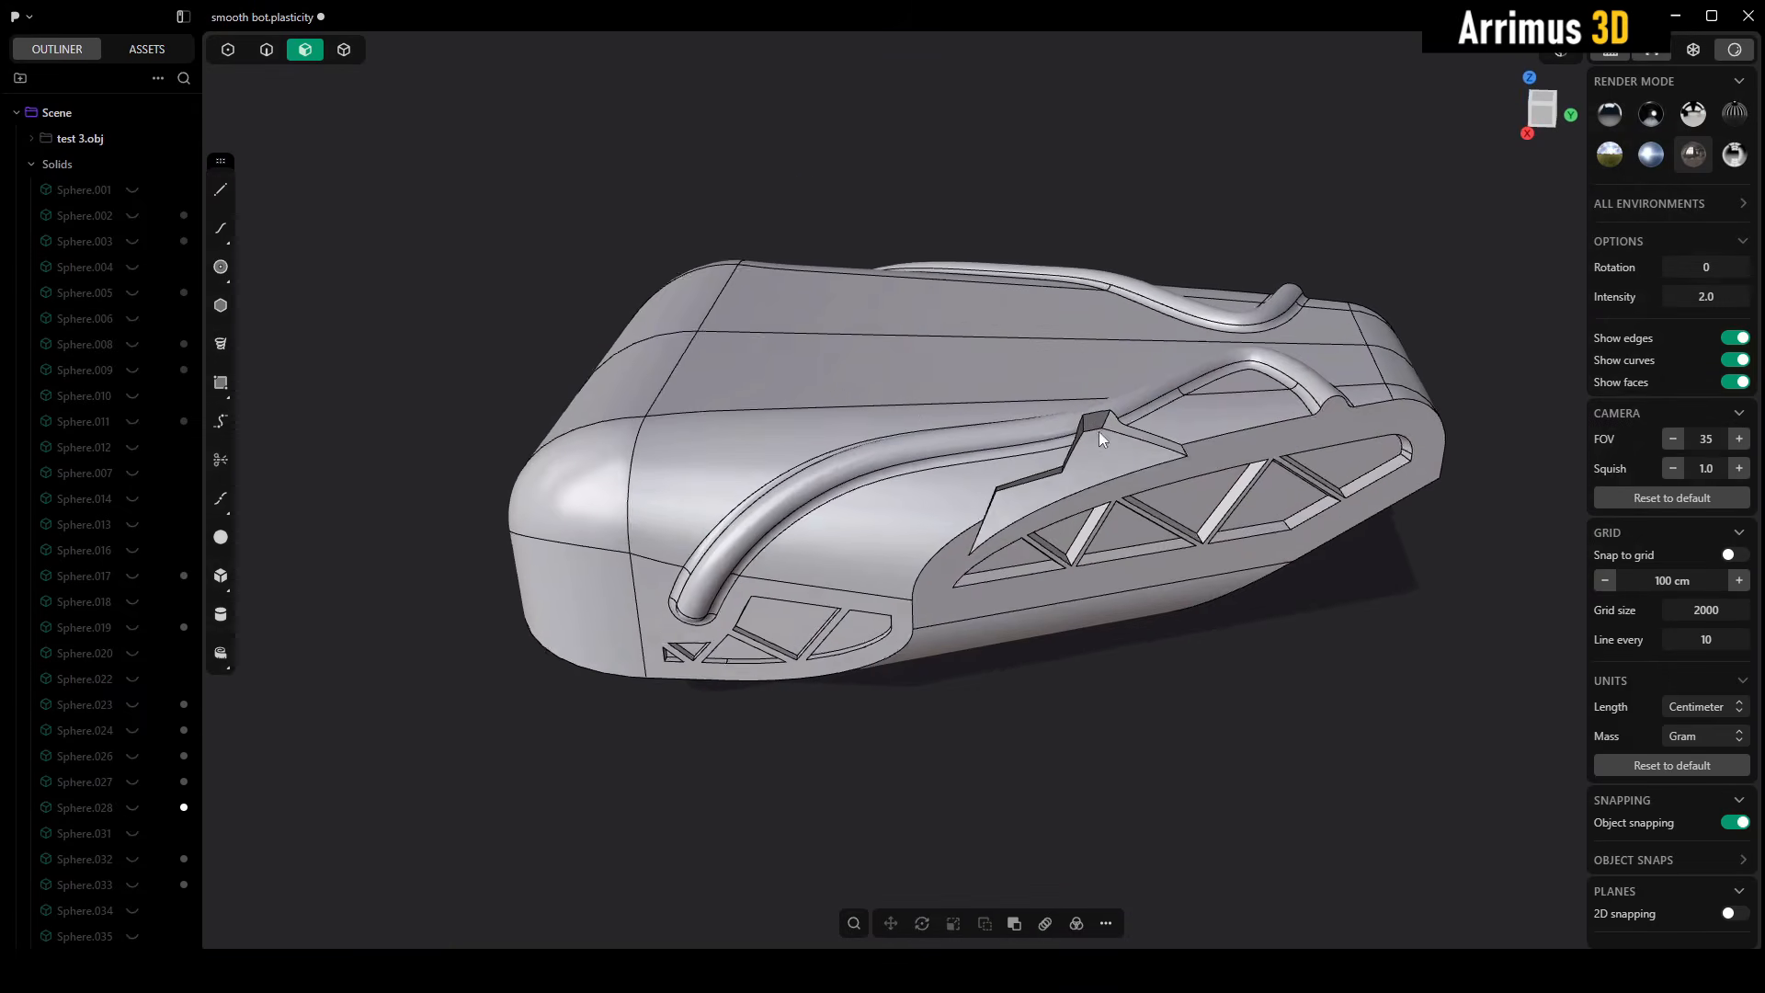
pyautogui.scroll(5, 1099, 432)
pyautogui.moveTo(1119, 576); pyautogui.dragTo(993, 570, button='middle')
pyautogui.scroll(5, 886, 615)
pyautogui.moveTo(886, 615); pyautogui.dragTo(769, 521, button='middle')
# - Try to rotate the end wall at the recess's tapered end about a custom pivot
pyautogui.click(767, 533)
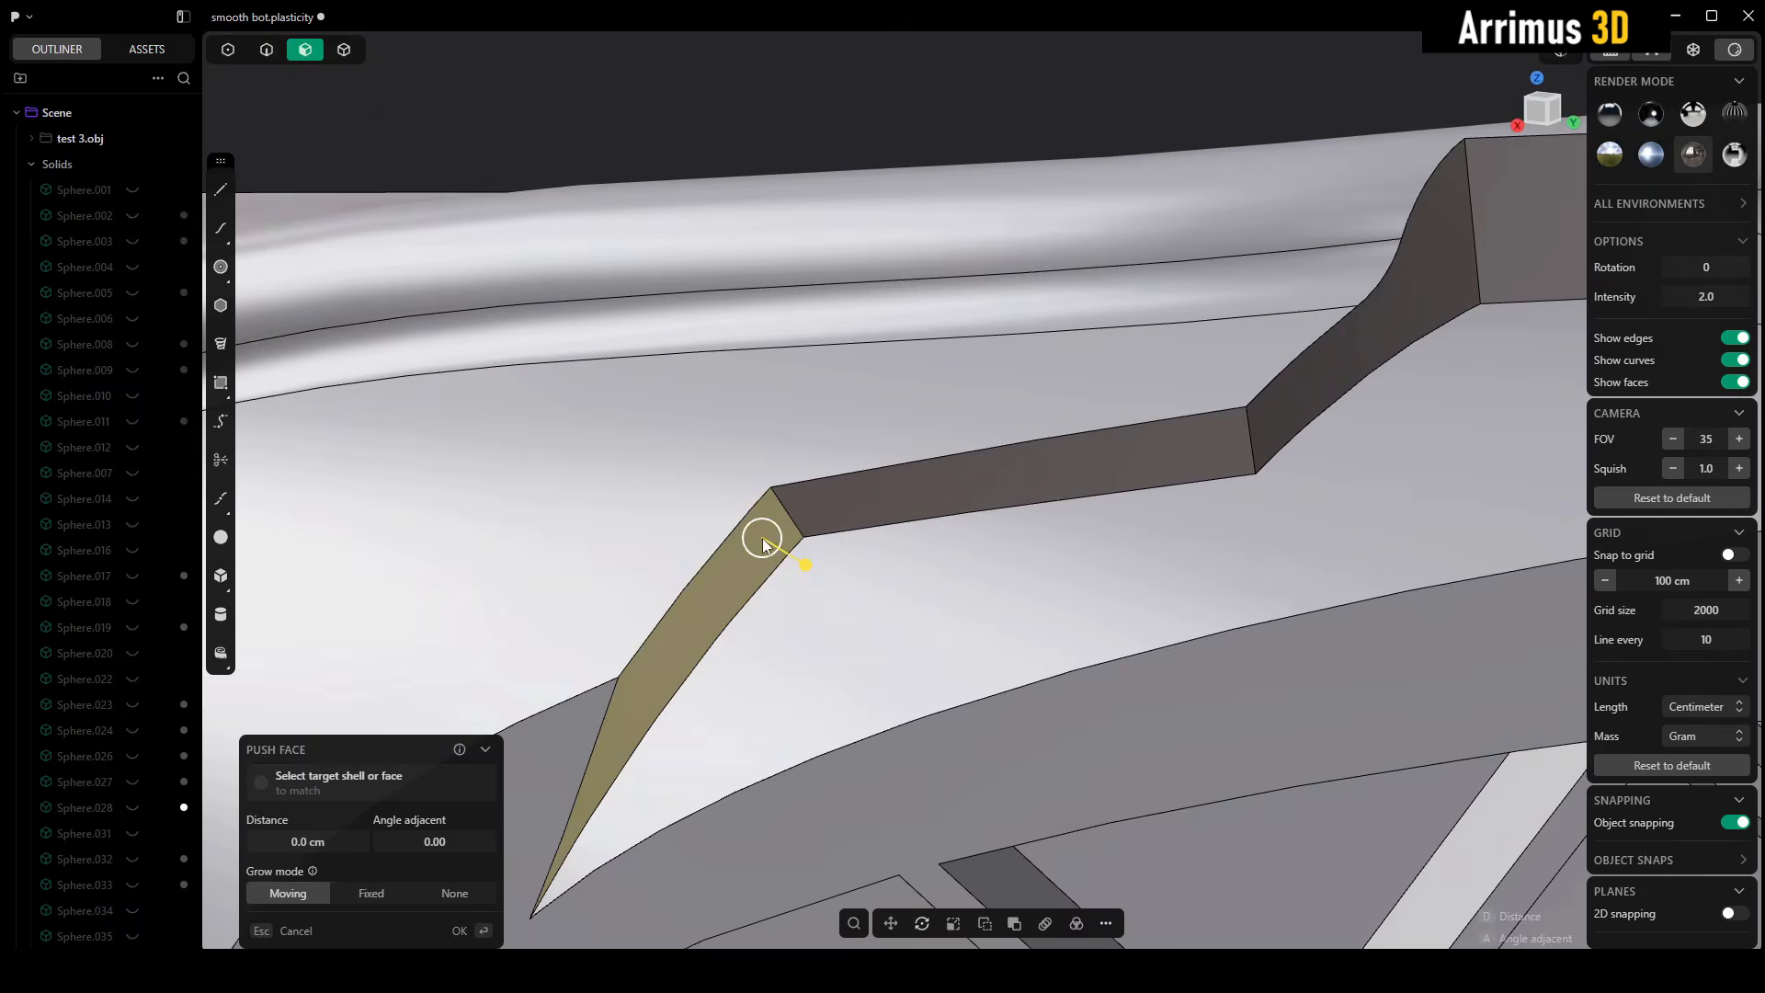
pyautogui.keyDown('shift'); pyautogui.moveTo(743, 603); pyautogui.dragTo(822, 495, button='middle'); pyautogui.keyUp('shift')
pyautogui.press('r')
pyautogui.press('v')
pyautogui.click(808, 515)
pyautogui.moveTo(800, 494)
pyautogui.mouseDown()
pyautogui.moveTo(709, 460)
pyautogui.moveTo(628, 520)
pyautogui.moveTo(779, 508)
pyautogui.mouseUp()
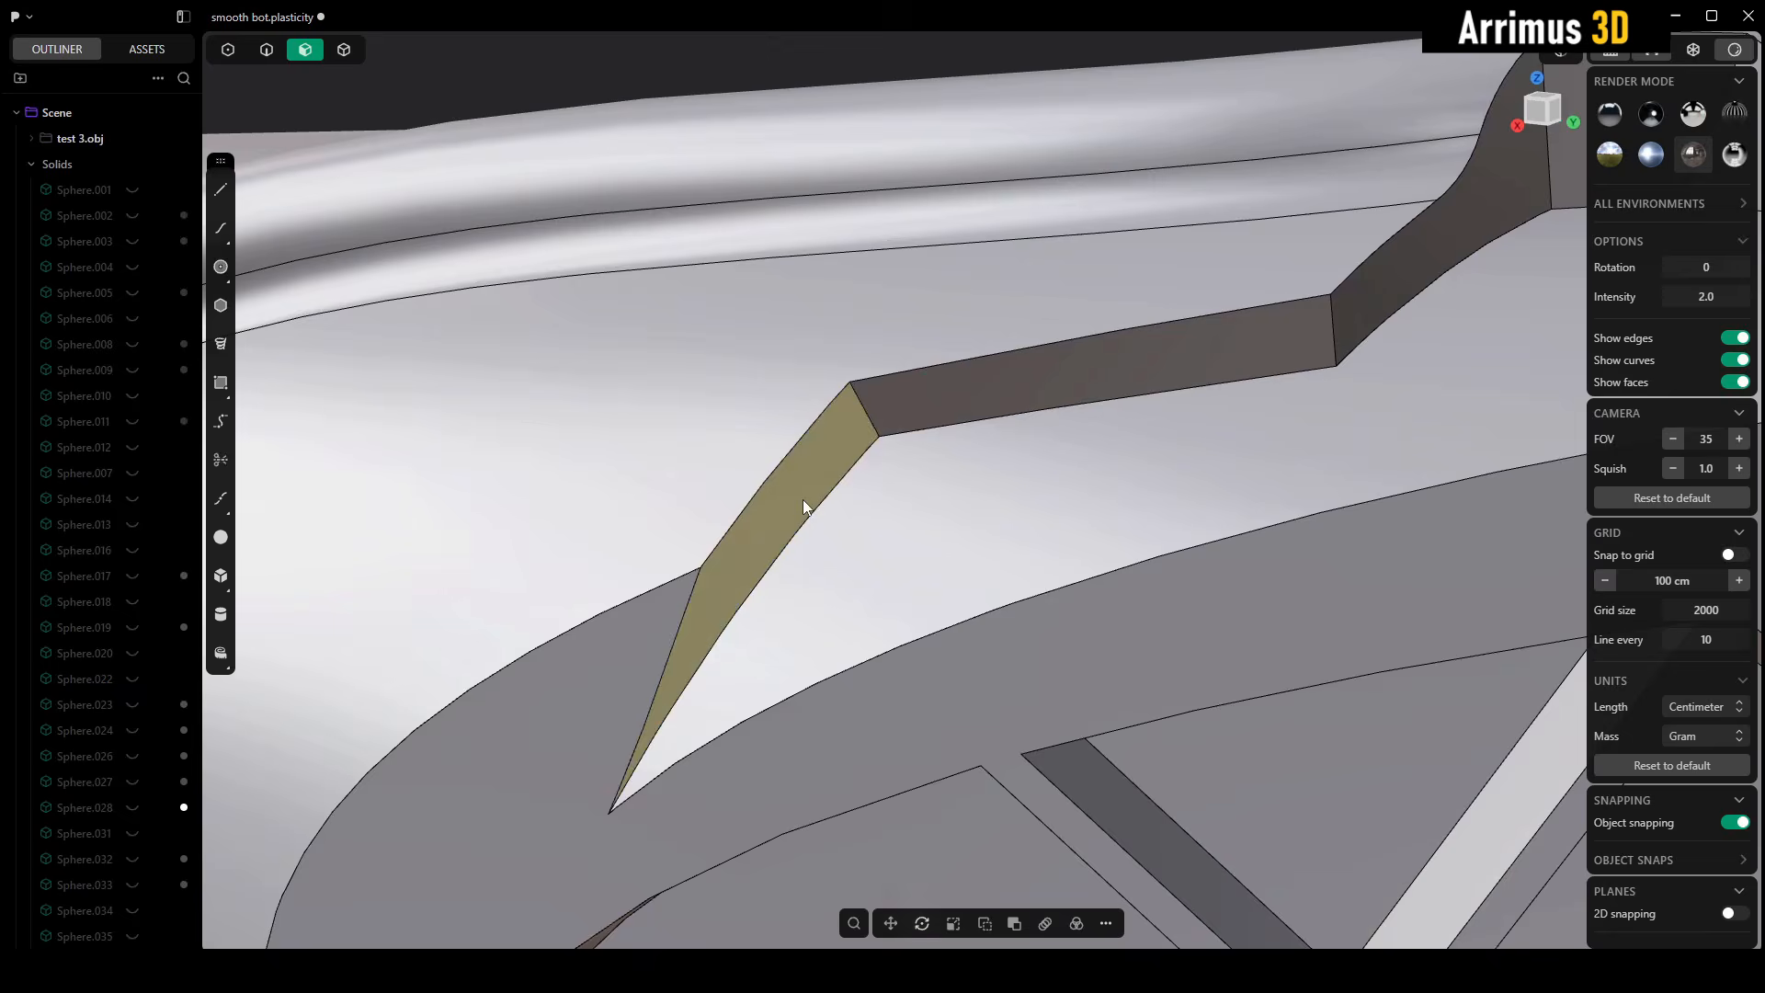
pyautogui.moveTo(803, 500); pyautogui.dragTo(1011, 466, button='middle')
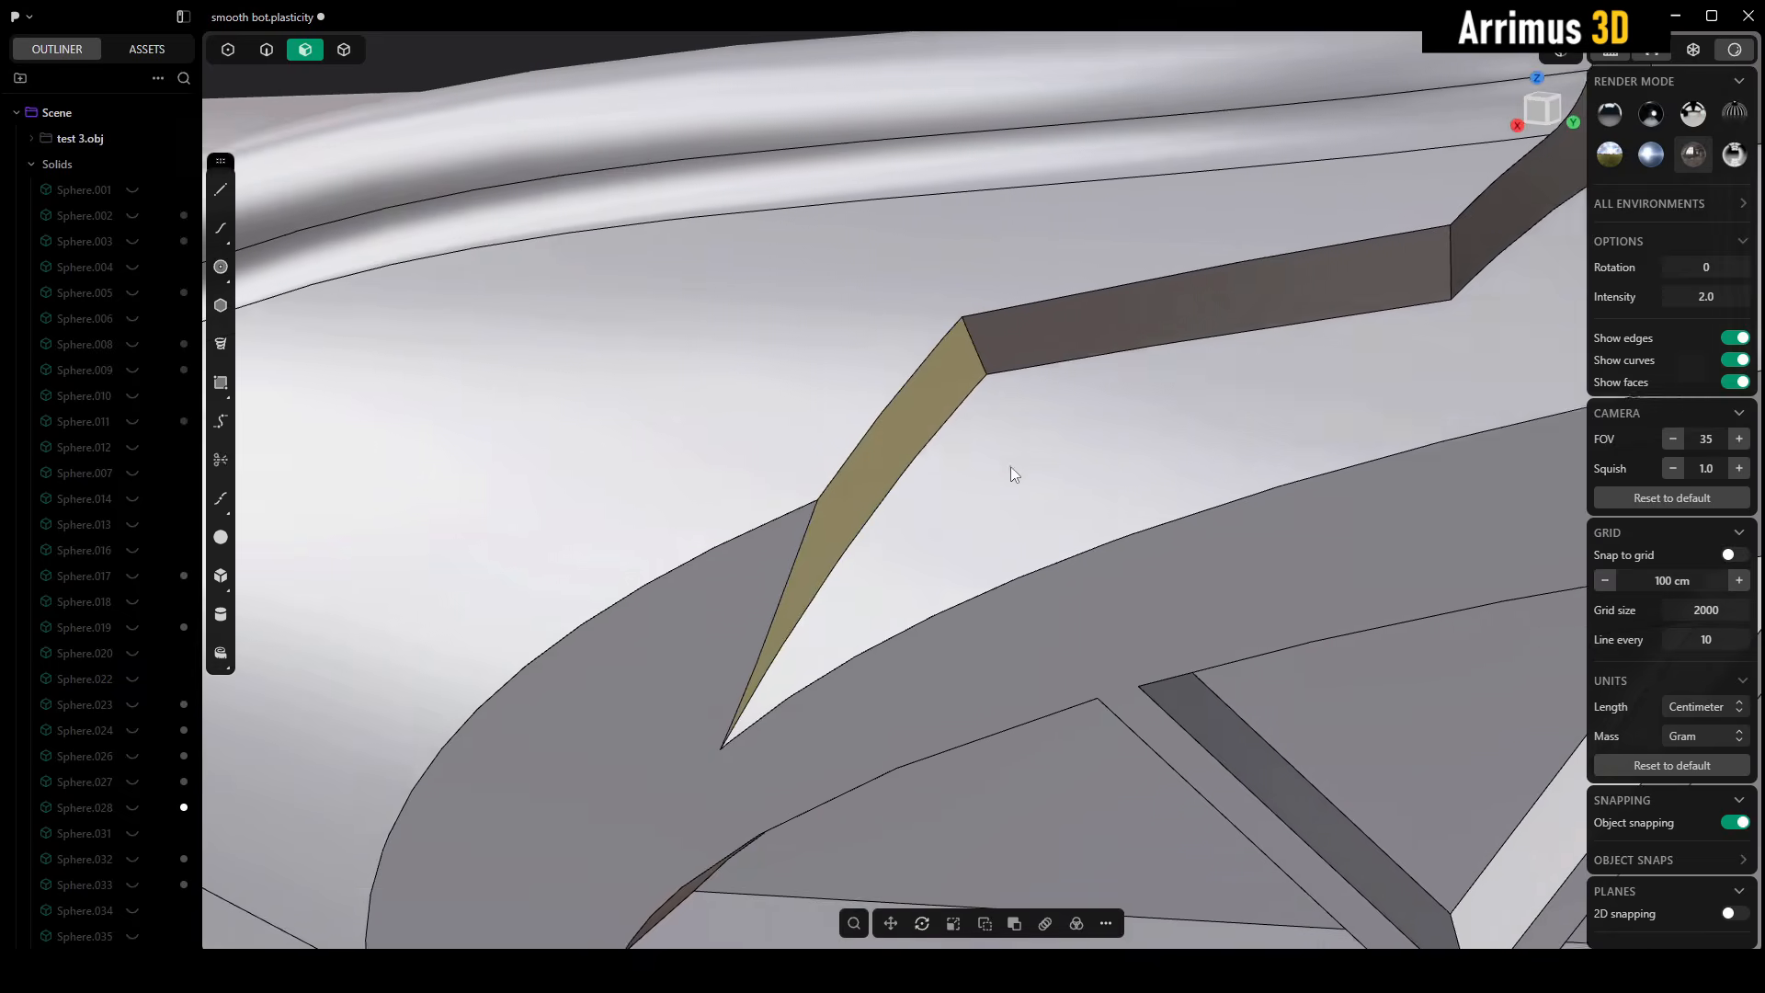
pyautogui.press('o')
pyautogui.click(907, 429)
pyautogui.press('3')
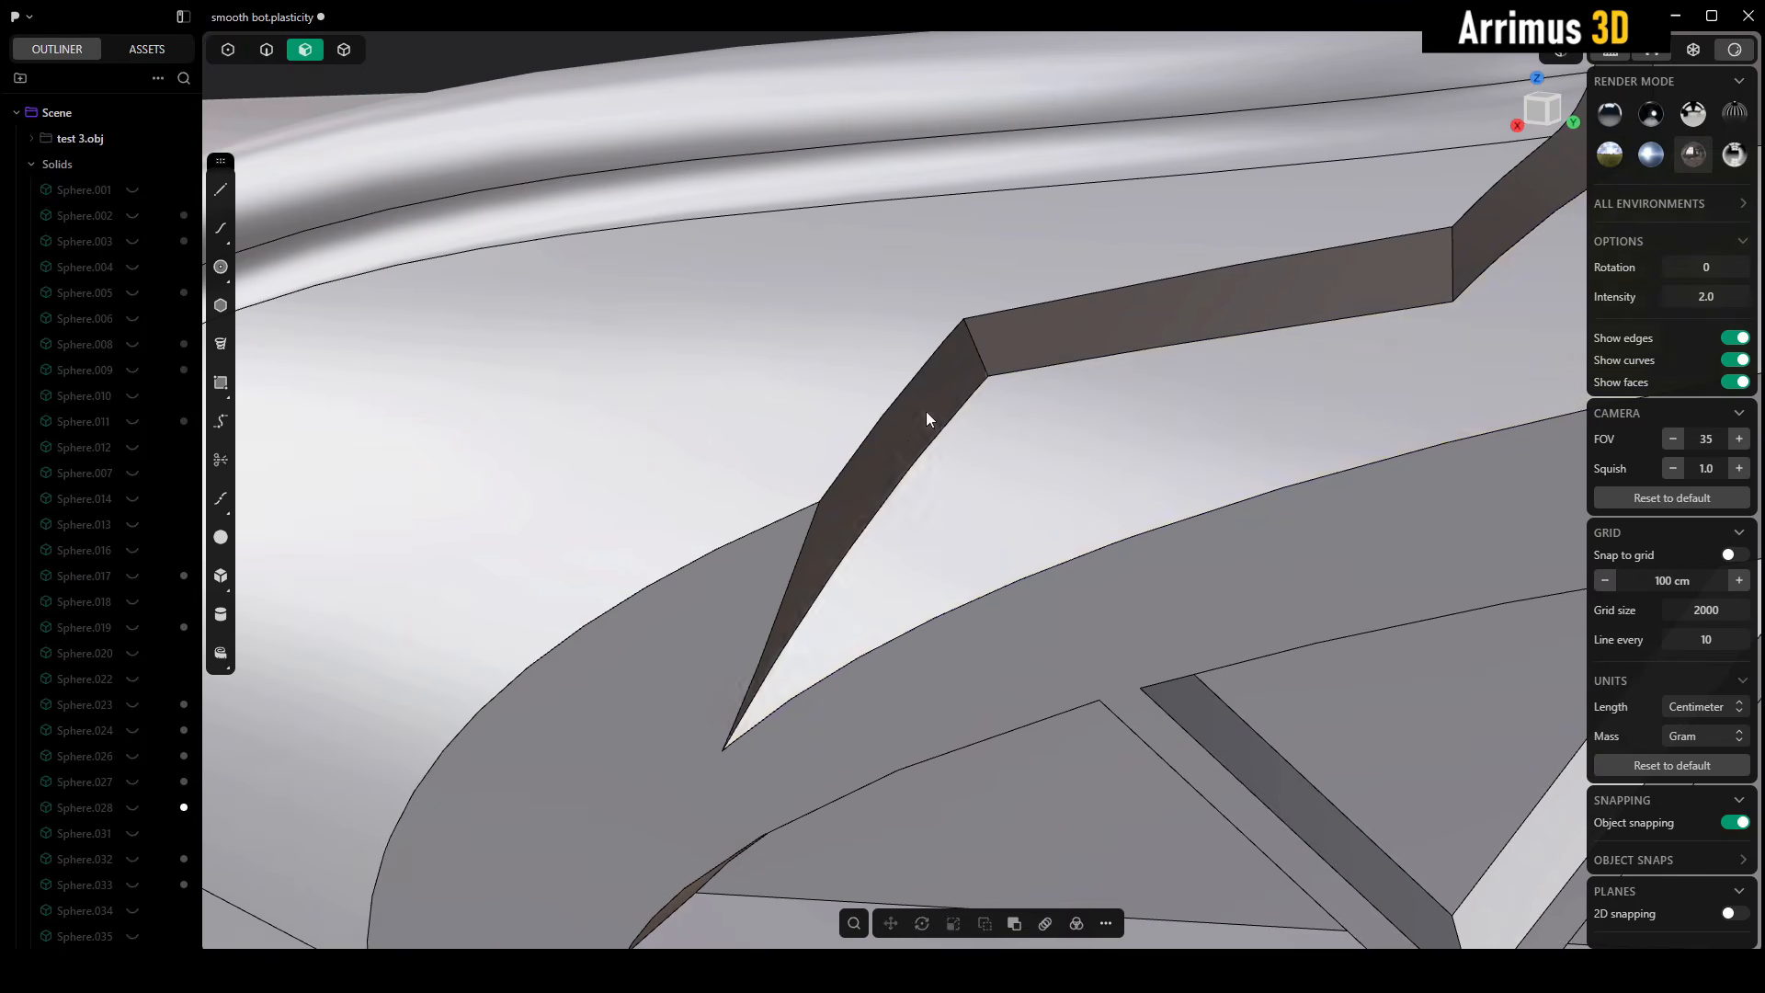
# - Rotate the end wall at the recess's tapered end about 63 degrees outward around its lower edge
pyautogui.click(926, 411)
pyautogui.moveTo(954, 440); pyautogui.dragTo(957, 423, button='middle')
pyautogui.press('r')
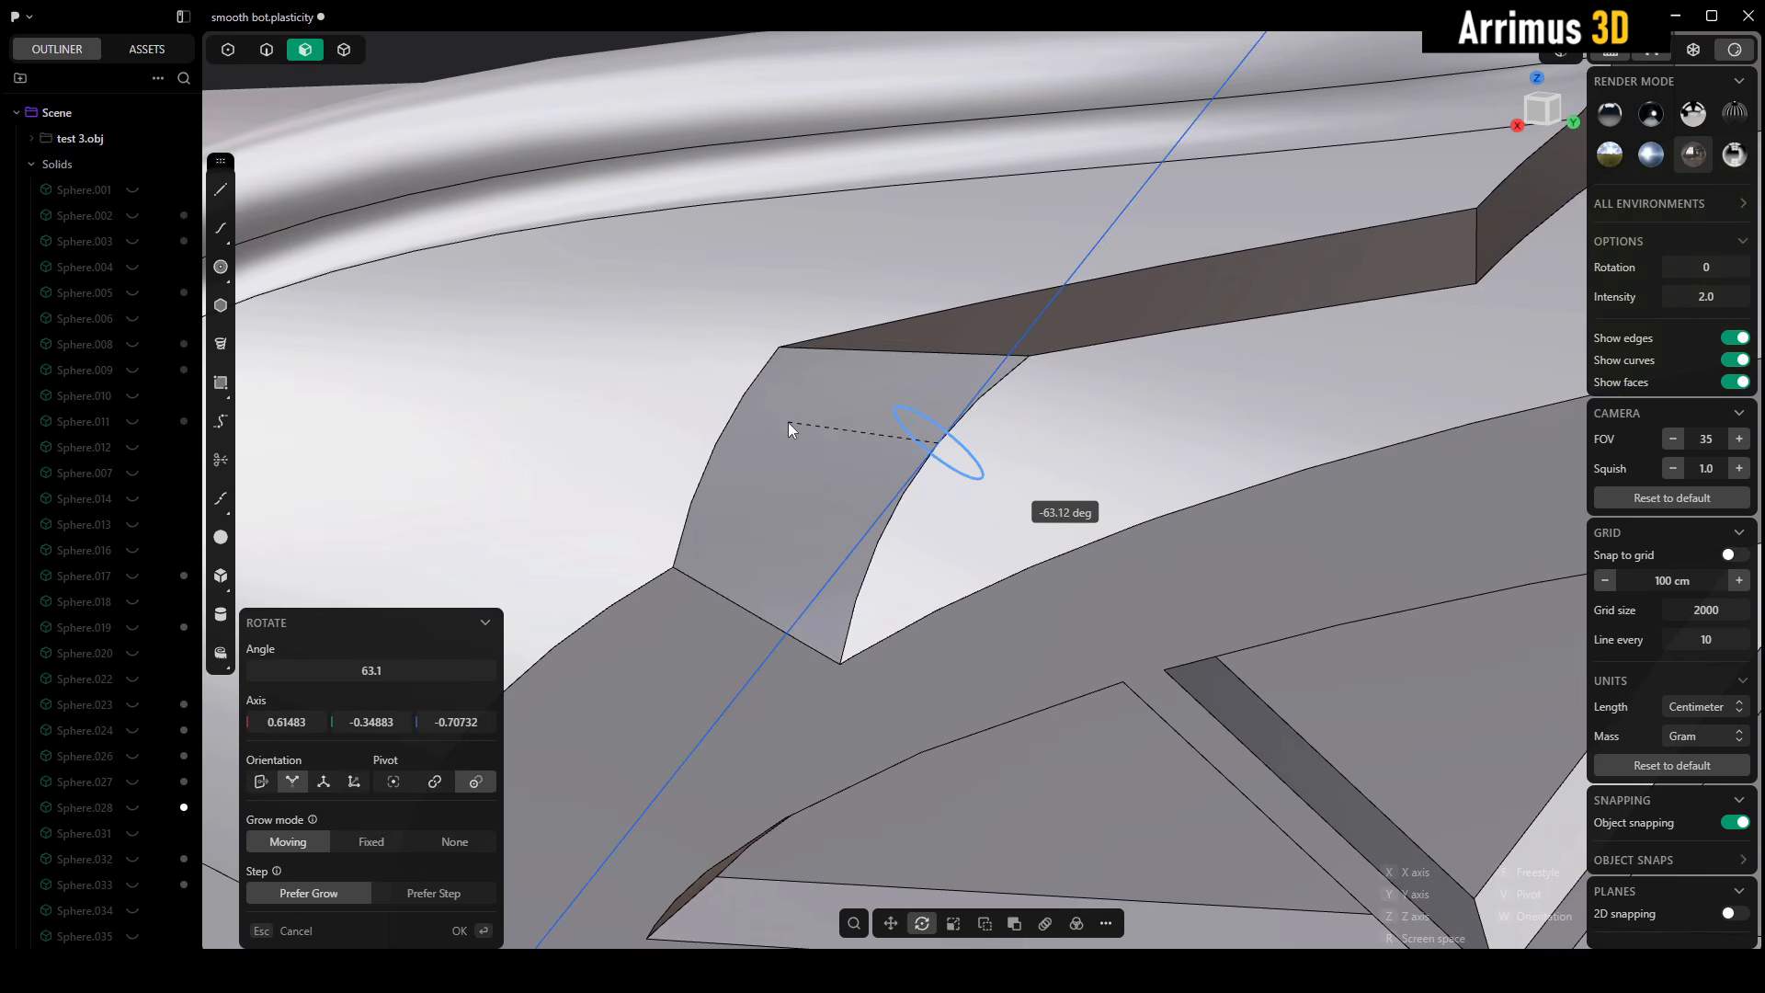
pyautogui.click(819, 428)
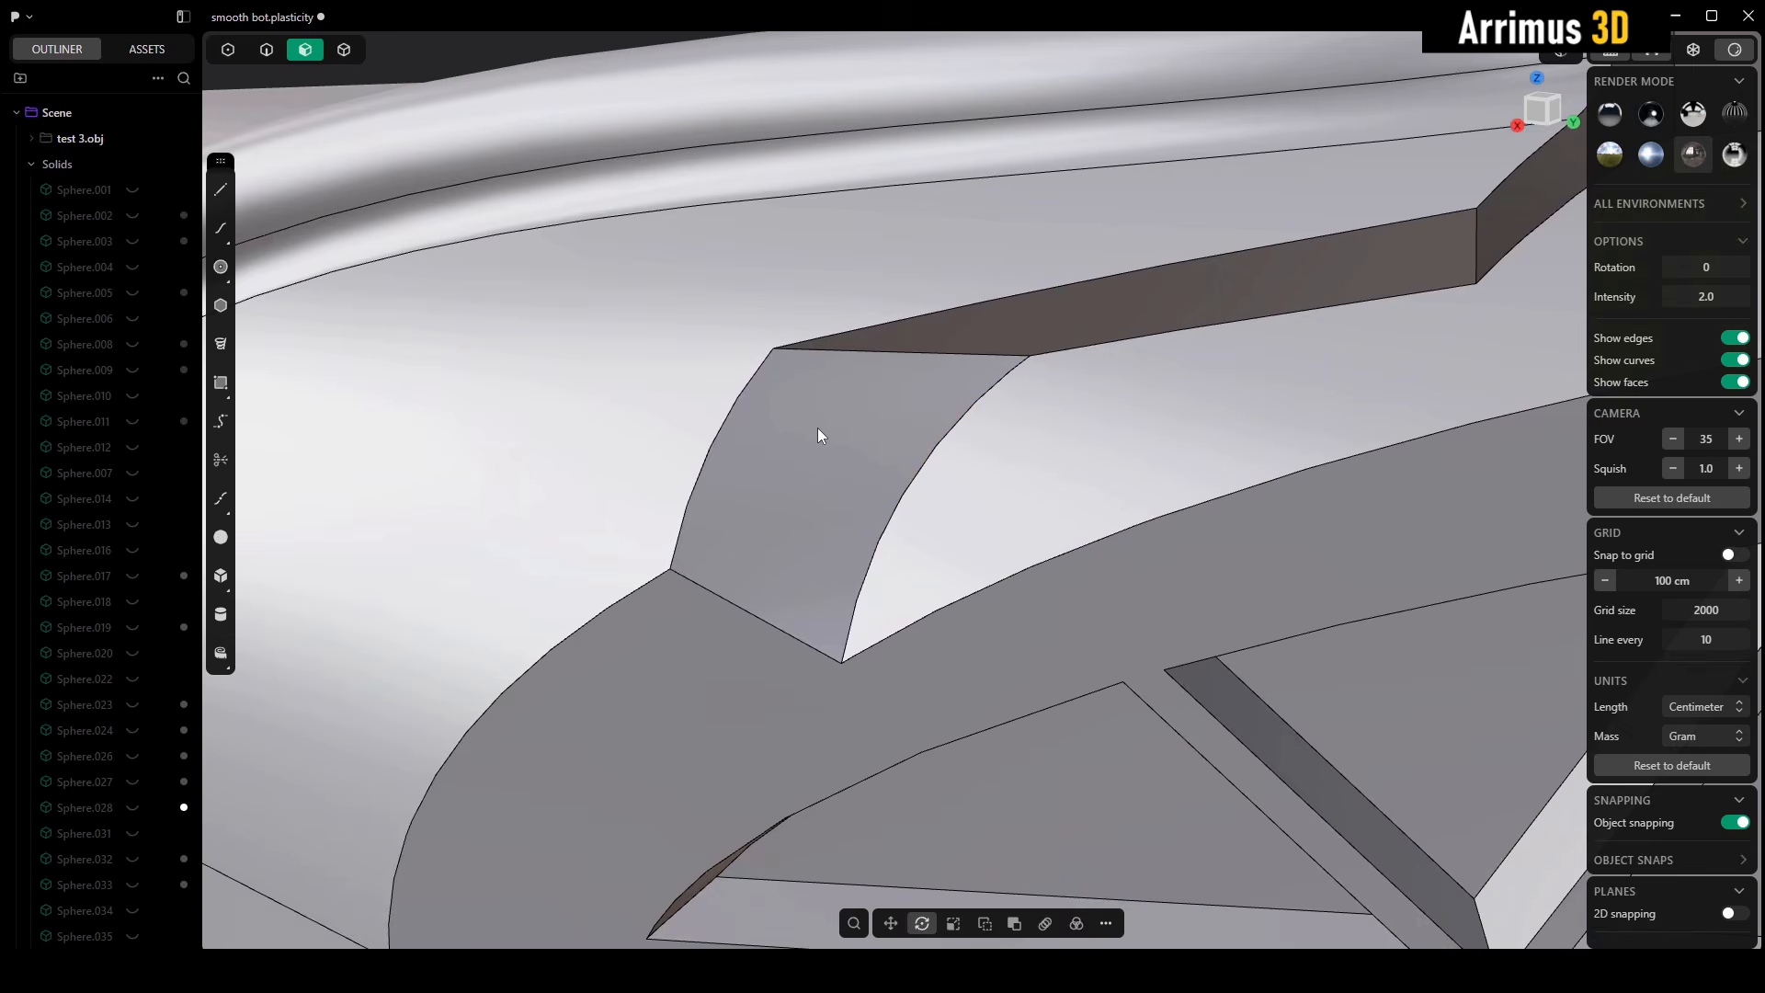
pyautogui.moveTo(818, 427); pyautogui.dragTo(991, 440, button='middle')
pyautogui.scroll(3, 988, 438)
pyautogui.press('2')
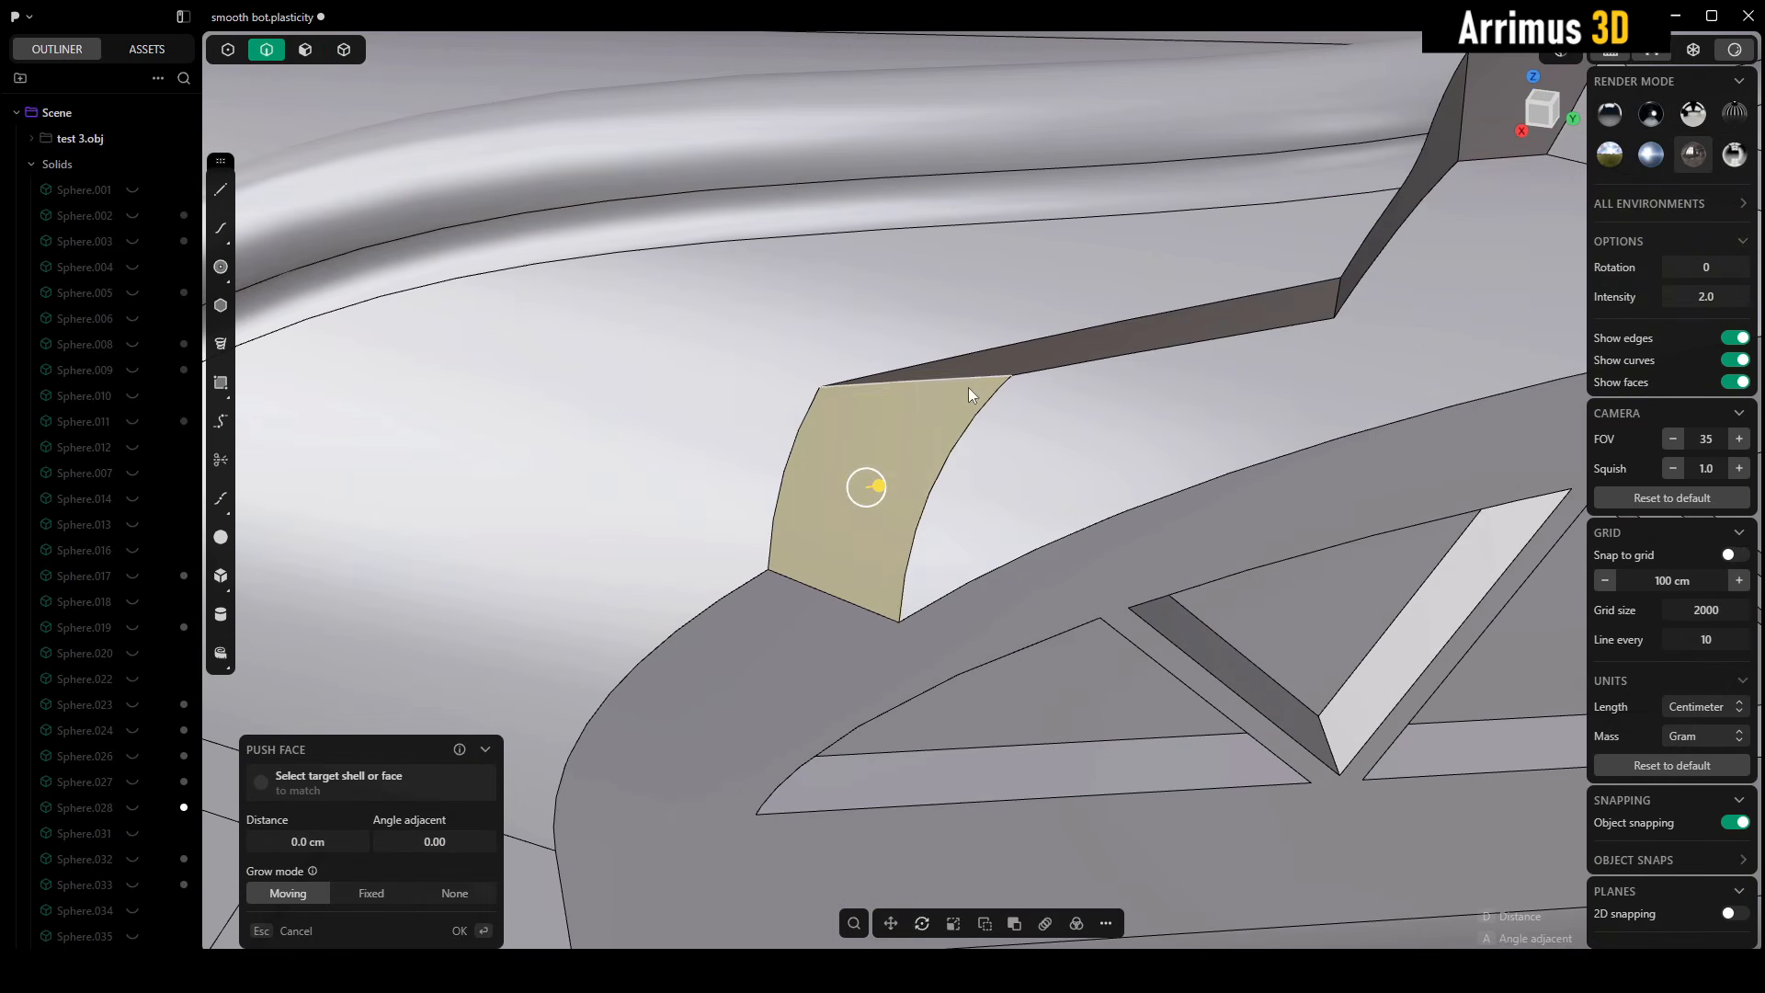
pyautogui.click(990, 394)
pyautogui.press('b')
pyautogui.press('Escape')
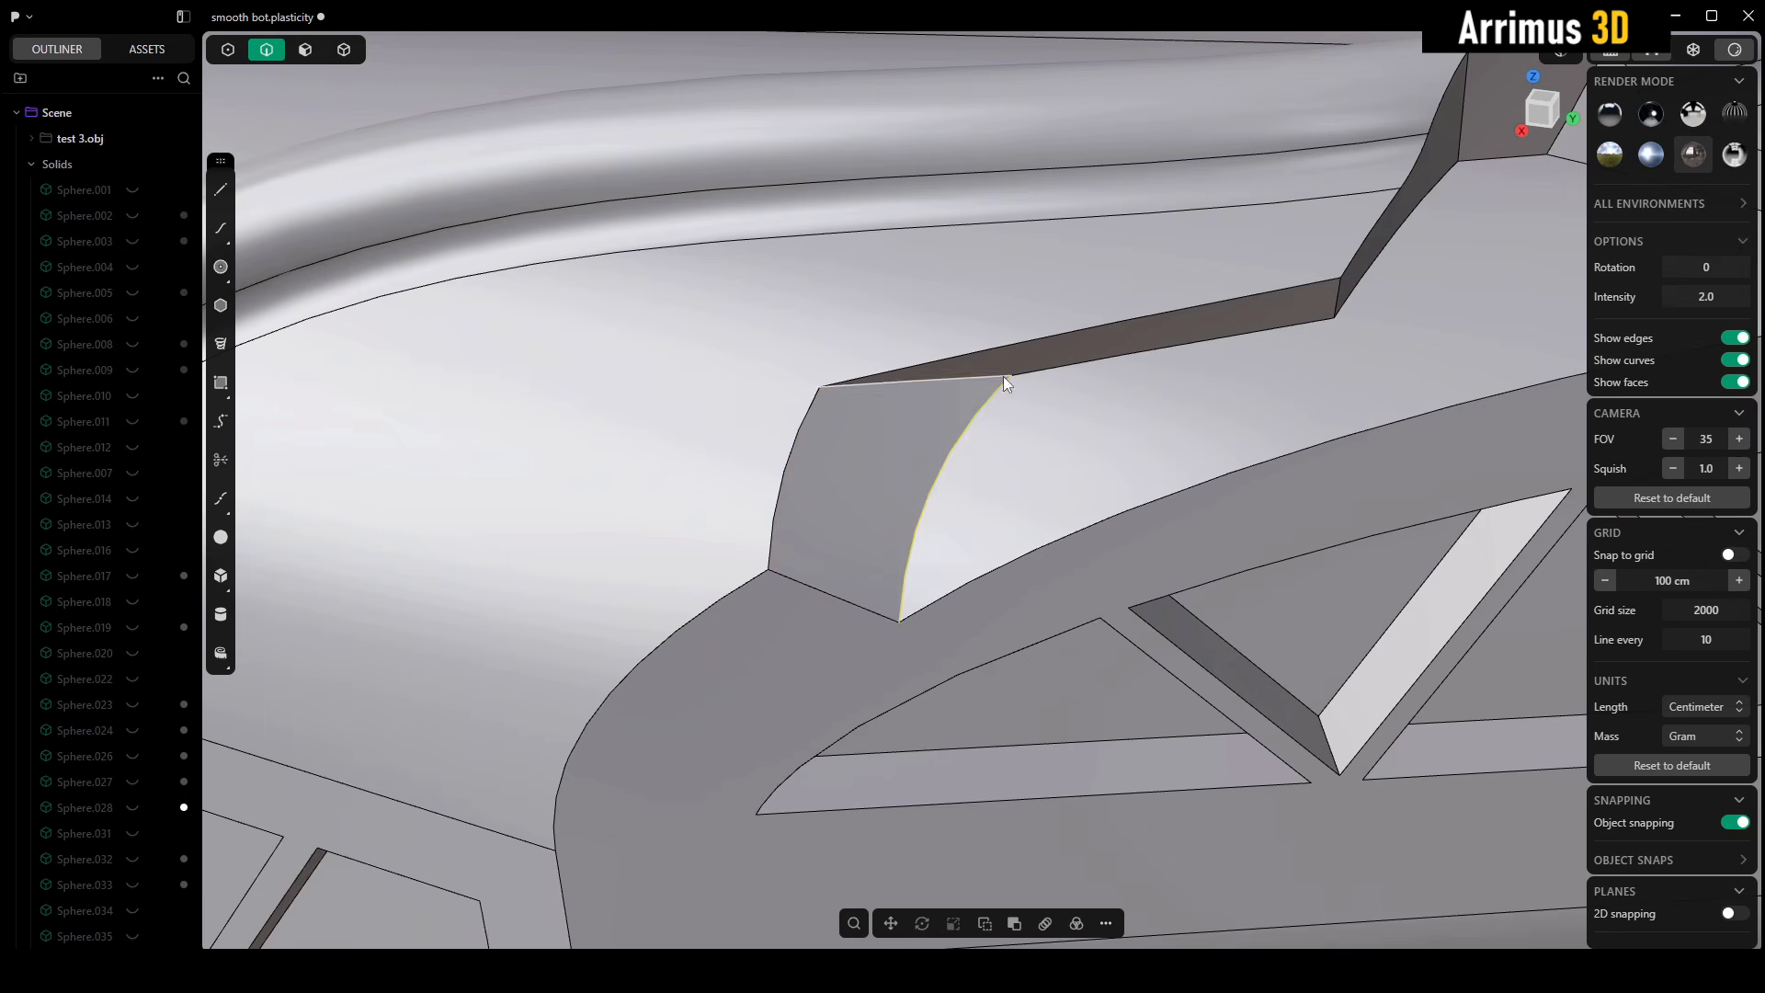
pyautogui.click(1063, 366)
pyautogui.press('b')
pyautogui.press('Escape')
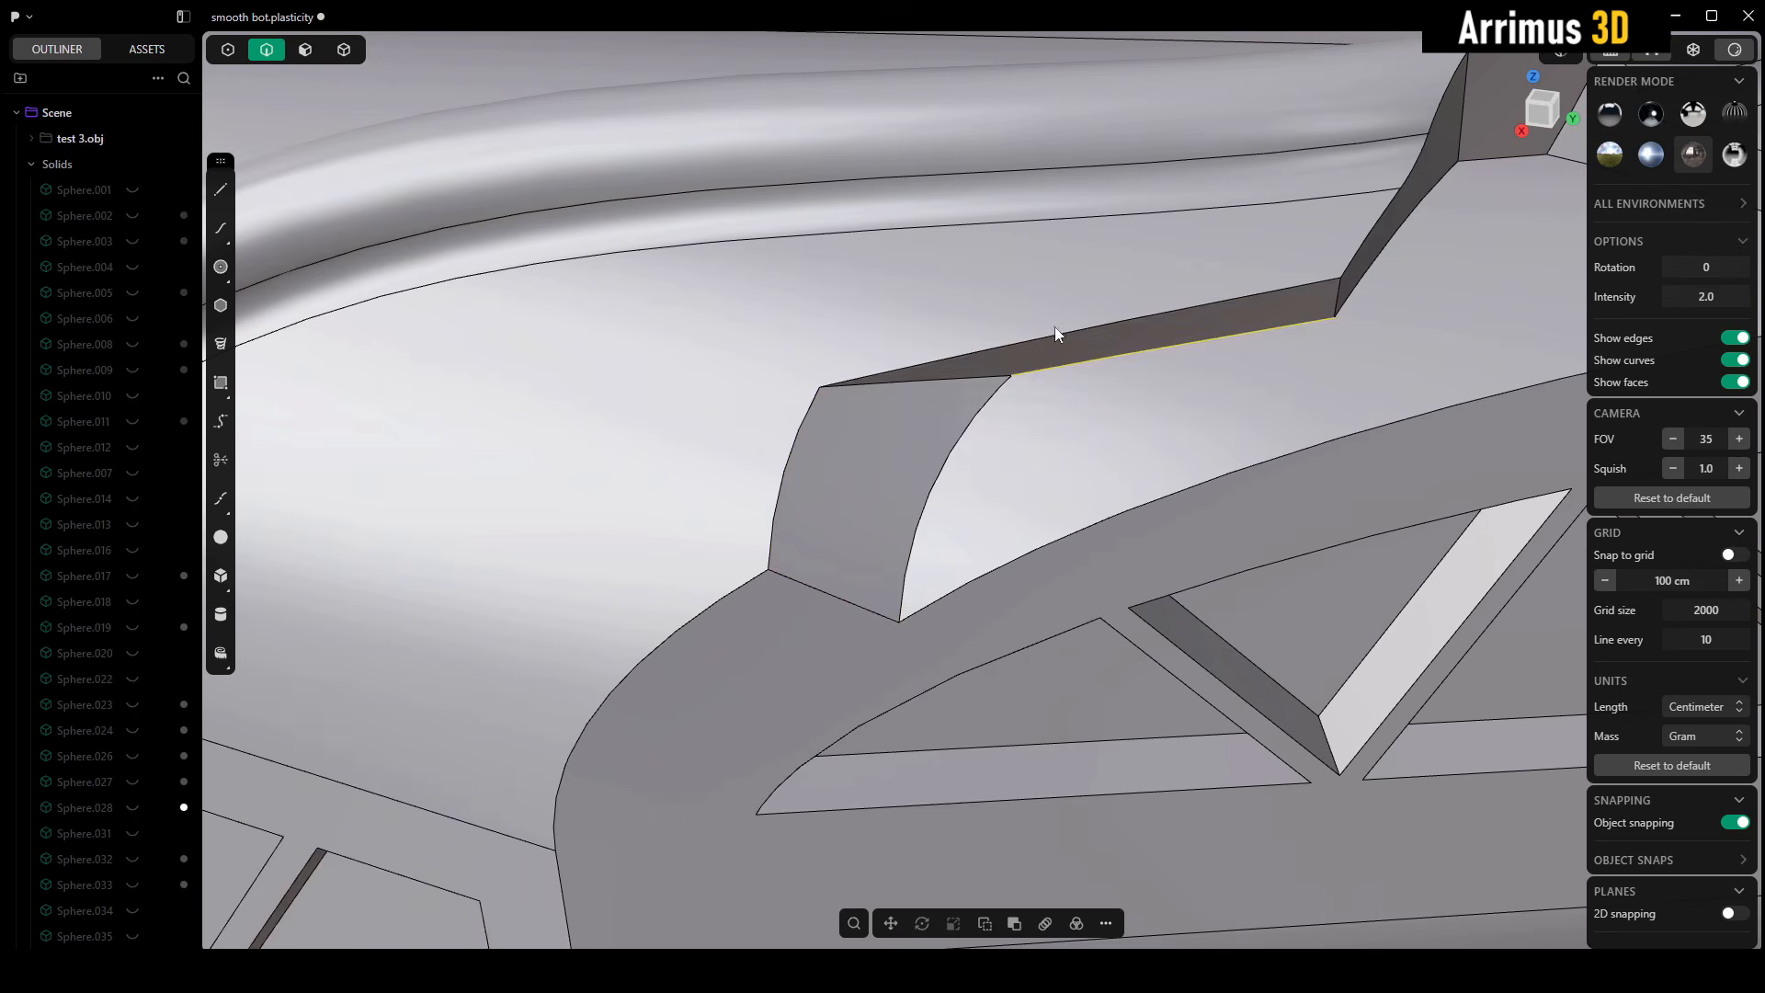
# - Fillet the corner edge between the rotated end wall and the adjoining long wall by about 86 cm
pyautogui.click(964, 377)
pyautogui.press('b')
pyautogui.moveTo(984, 333); pyautogui.dragTo(984, 329)
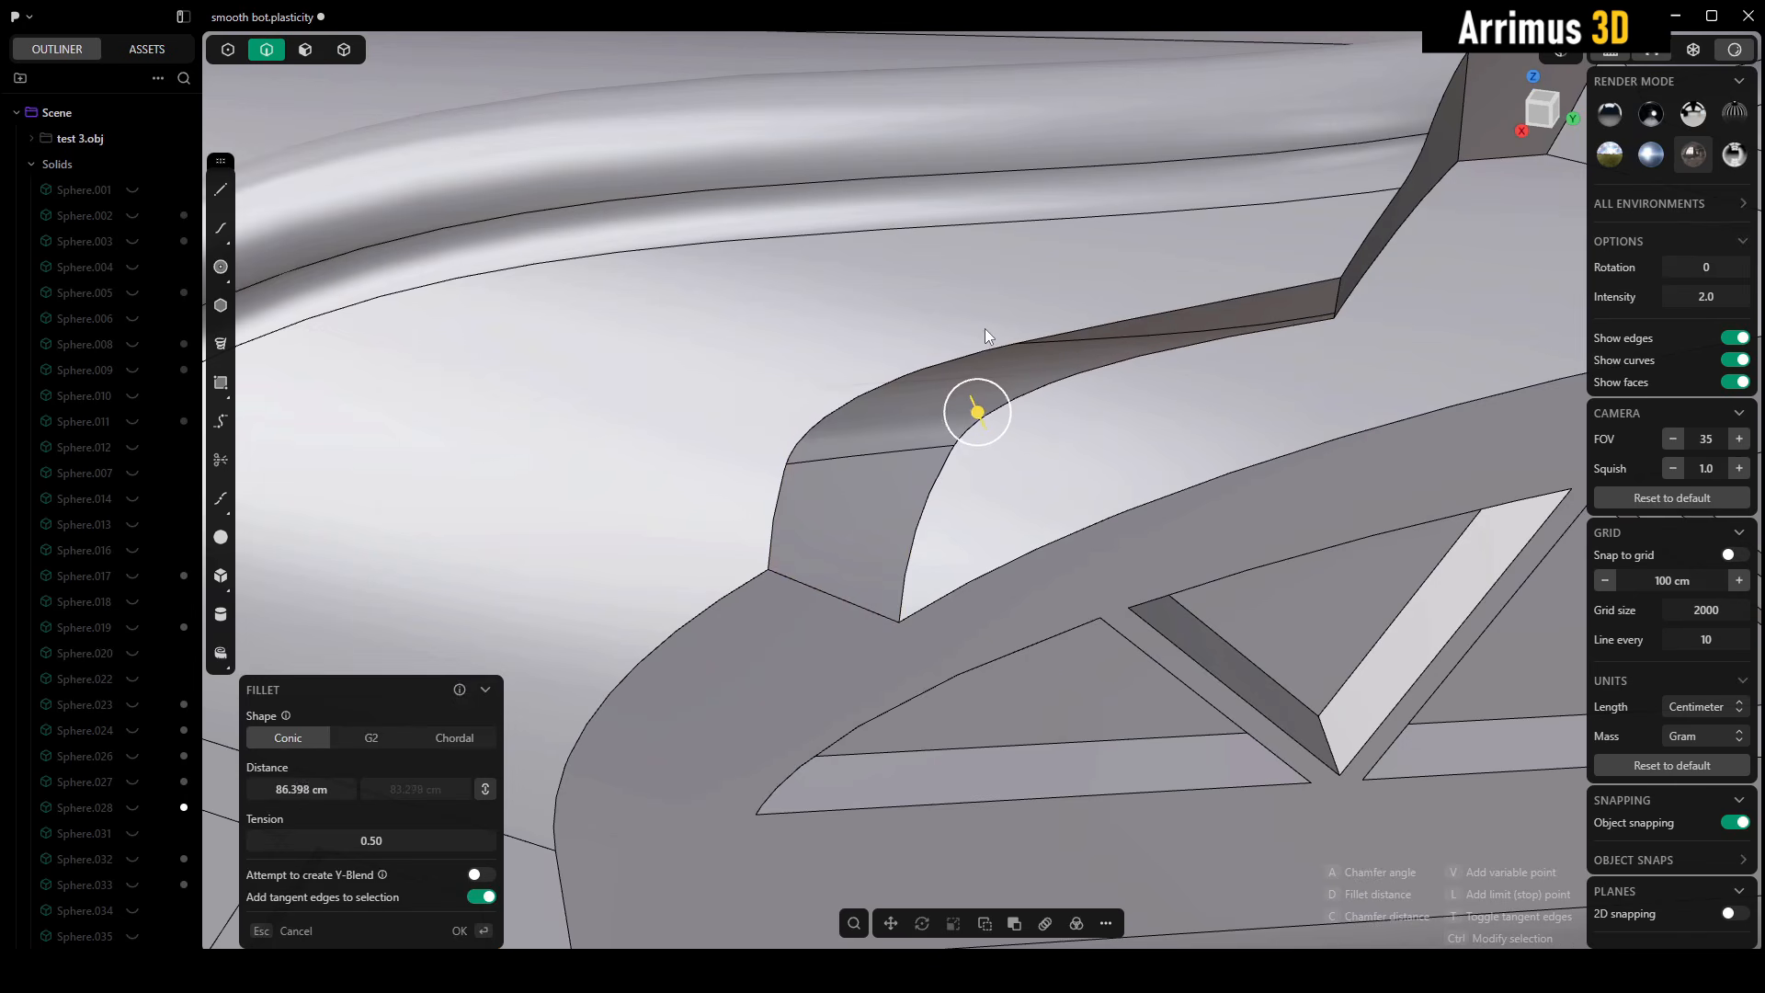
pyautogui.press('Return')
# - Create a cylinder of about 85 cm radius on the recess floor beside the far sloping wall
pyautogui.moveTo(985, 328); pyautogui.dragTo(984, 515, button='middle')
pyautogui.scroll(5, 1101, 520)
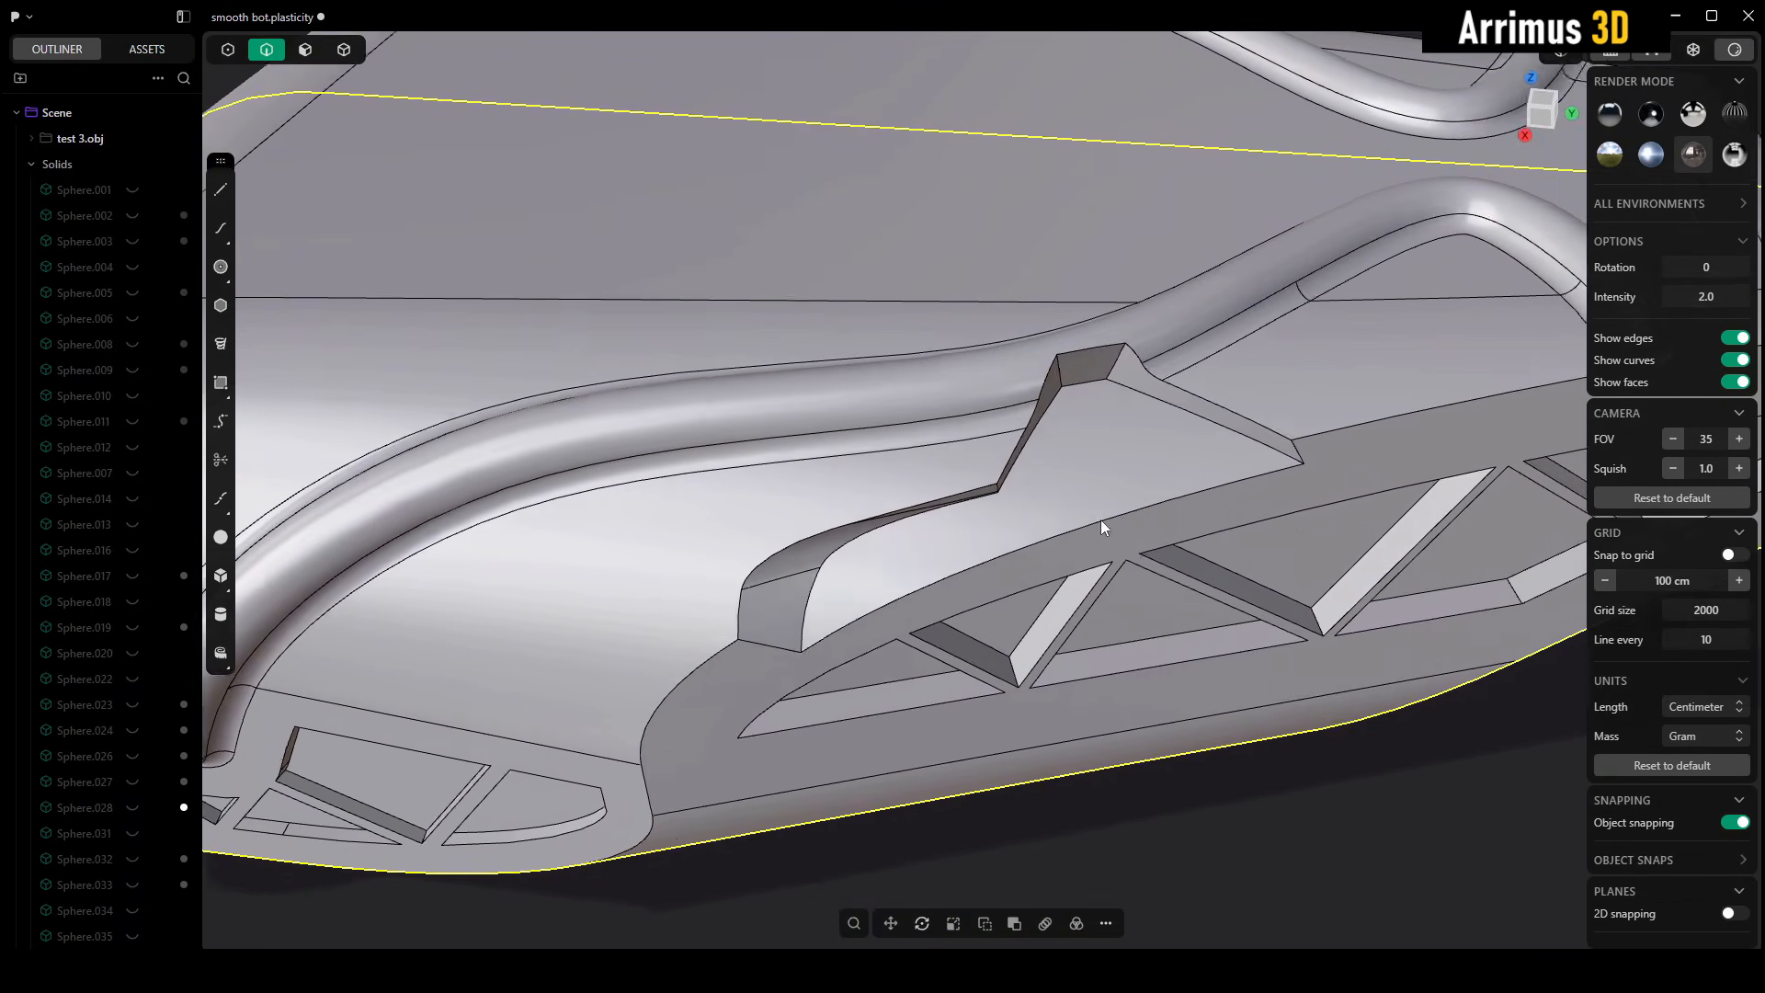
pyautogui.keyDown('shift'); pyautogui.moveTo(1100, 520); pyautogui.dragTo(1003, 473, button='middle'); pyautogui.keyUp('shift')
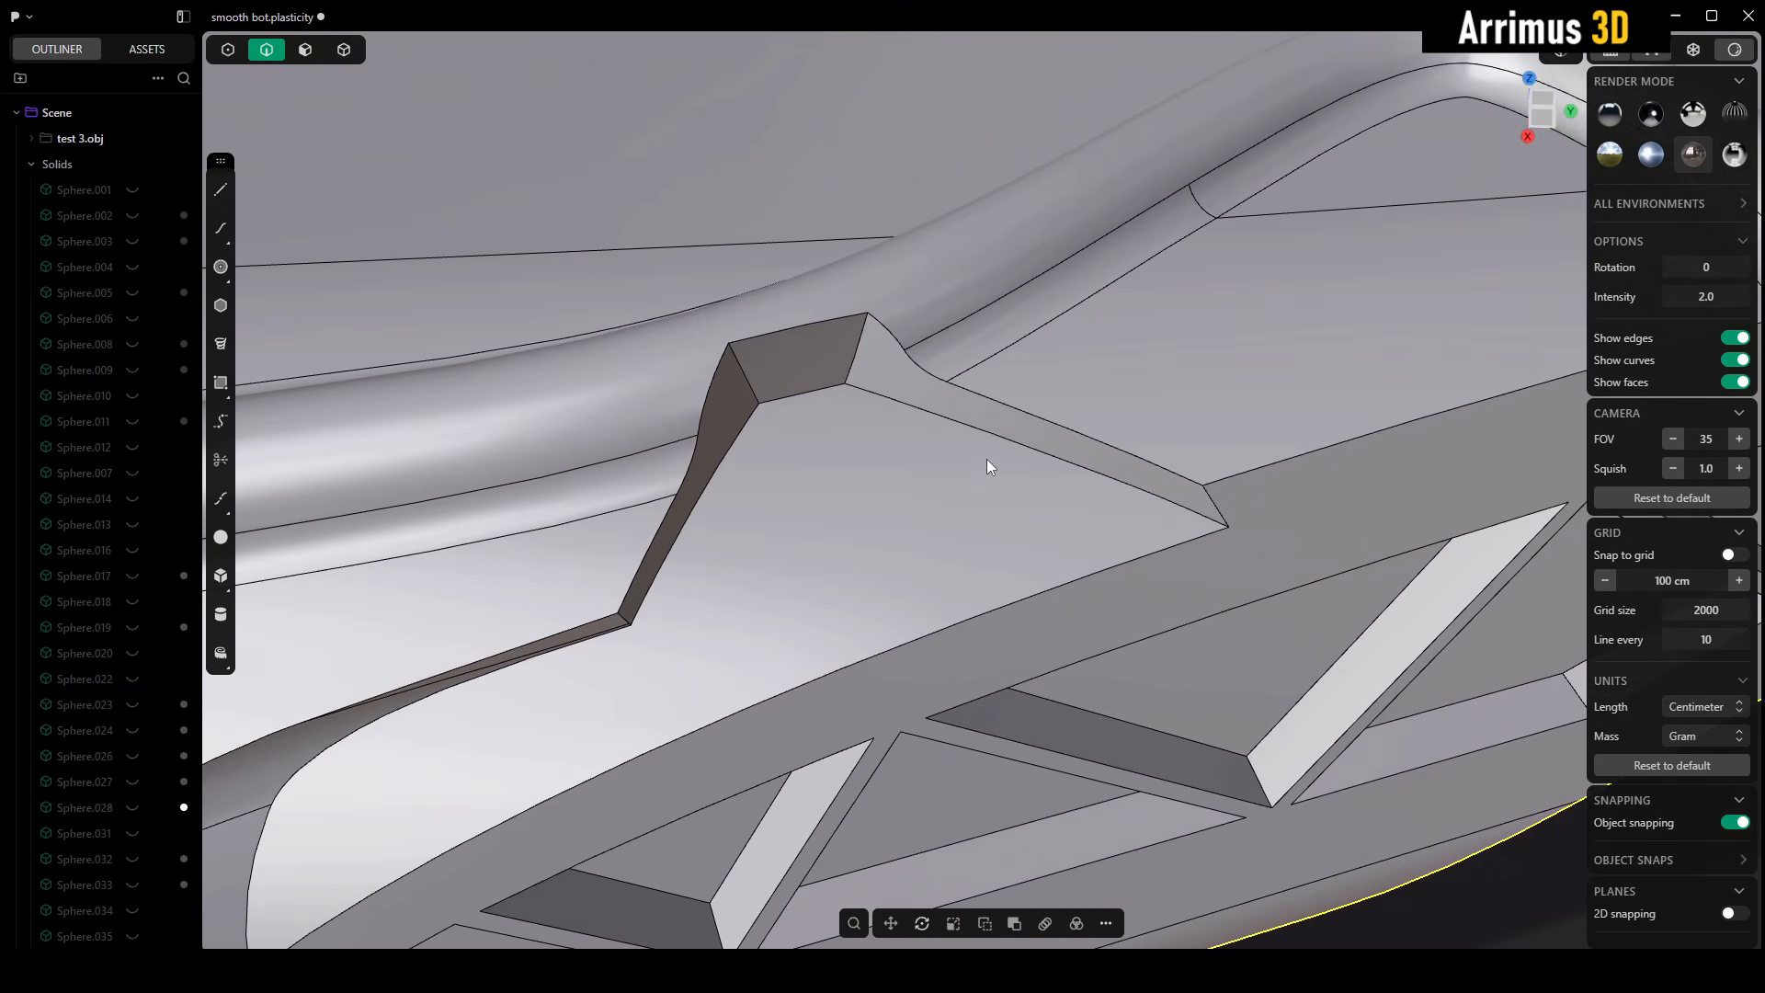
pyautogui.click(988, 497)
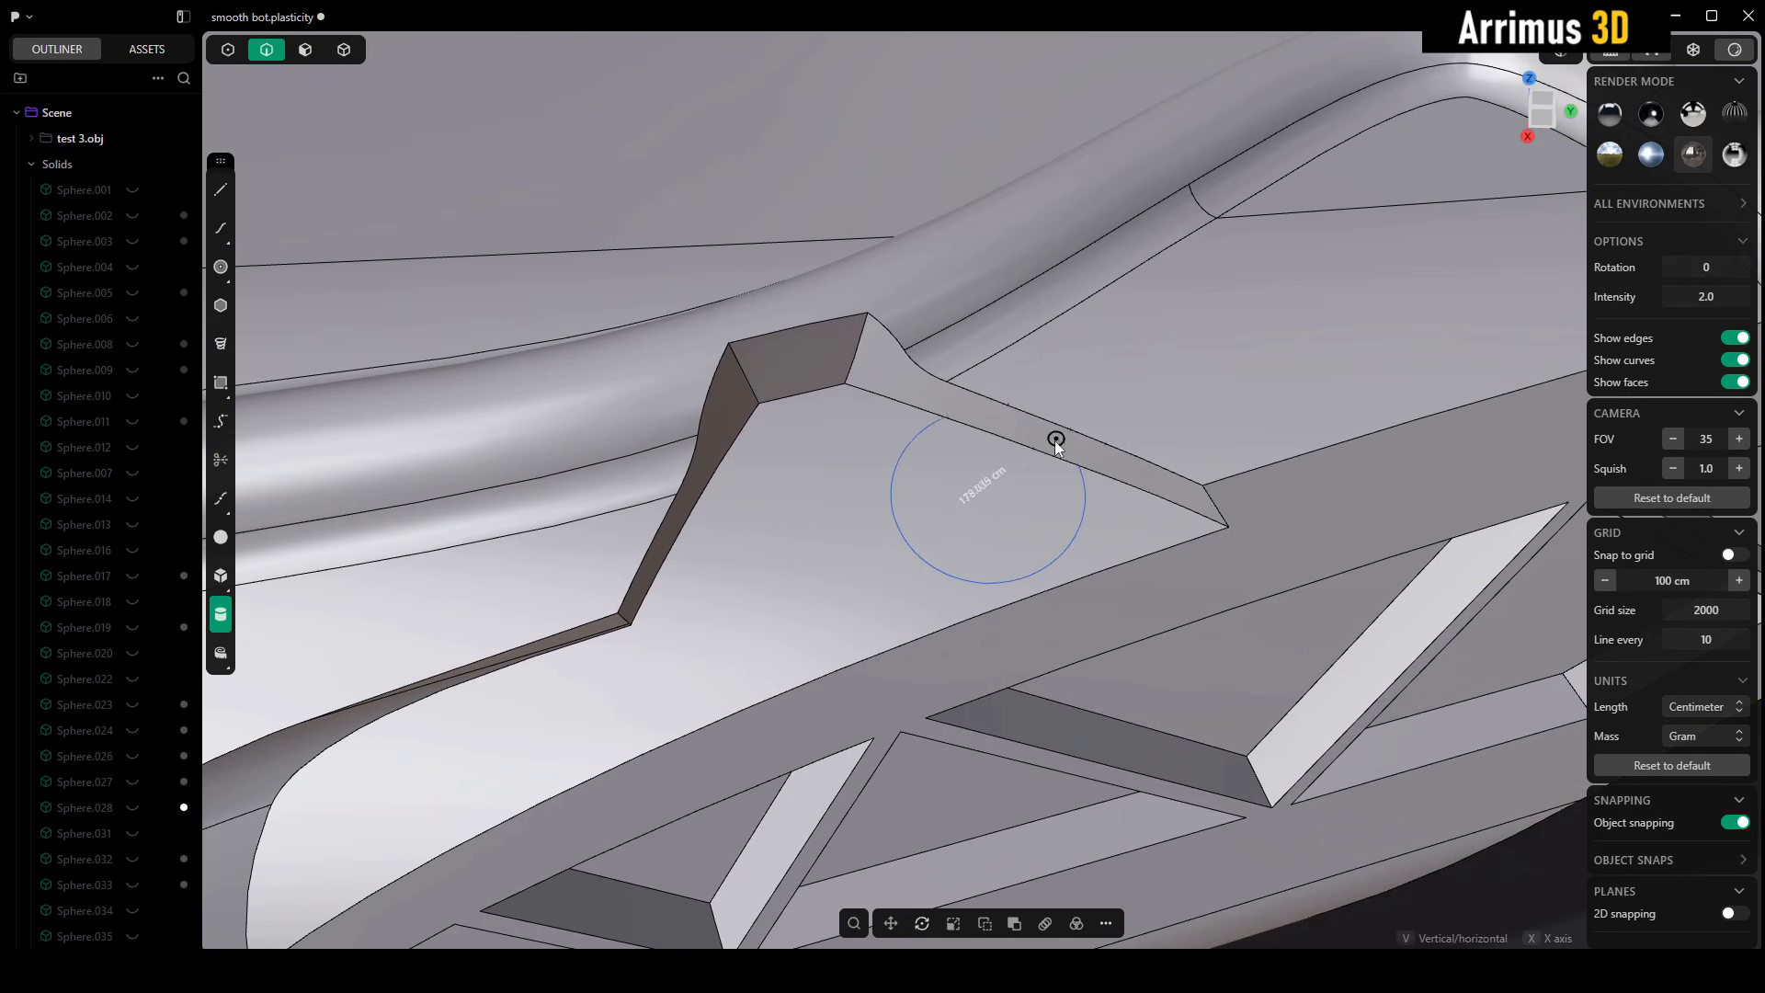
pyautogui.click(1055, 443)
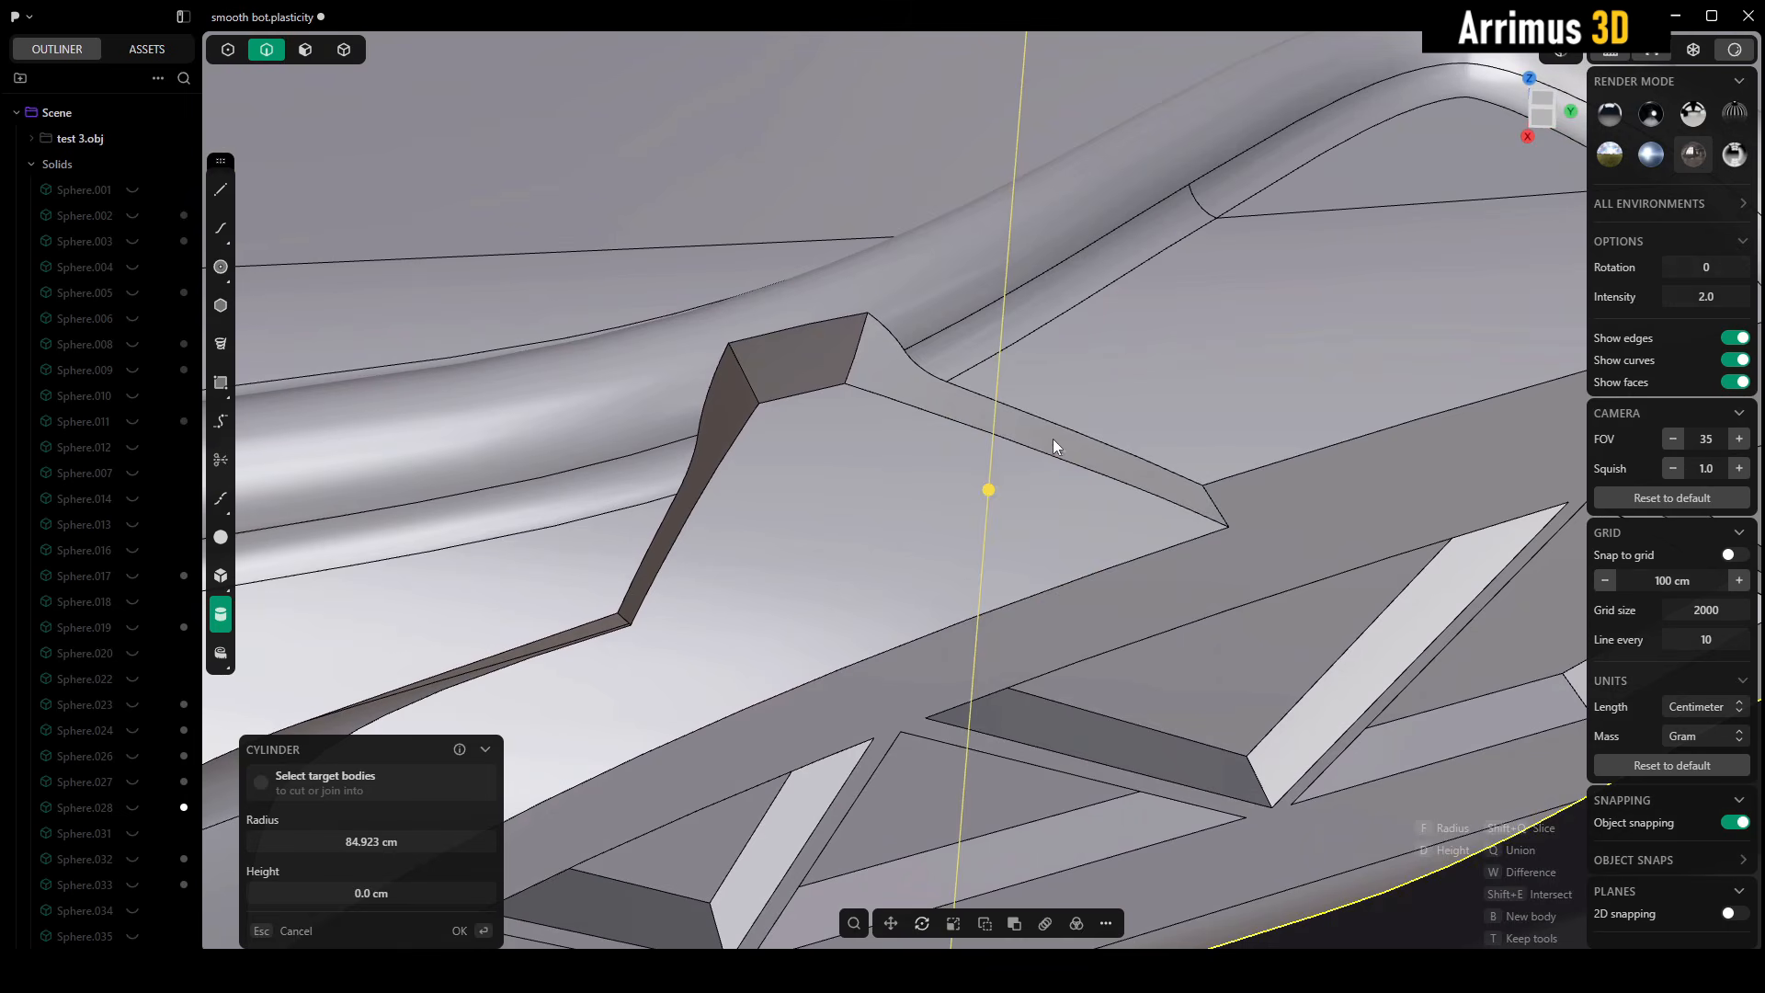
pyautogui.click(1056, 389)
pyautogui.moveTo(1166, 483); pyautogui.dragTo(1030, 433, button='middle')
pyautogui.press('c')
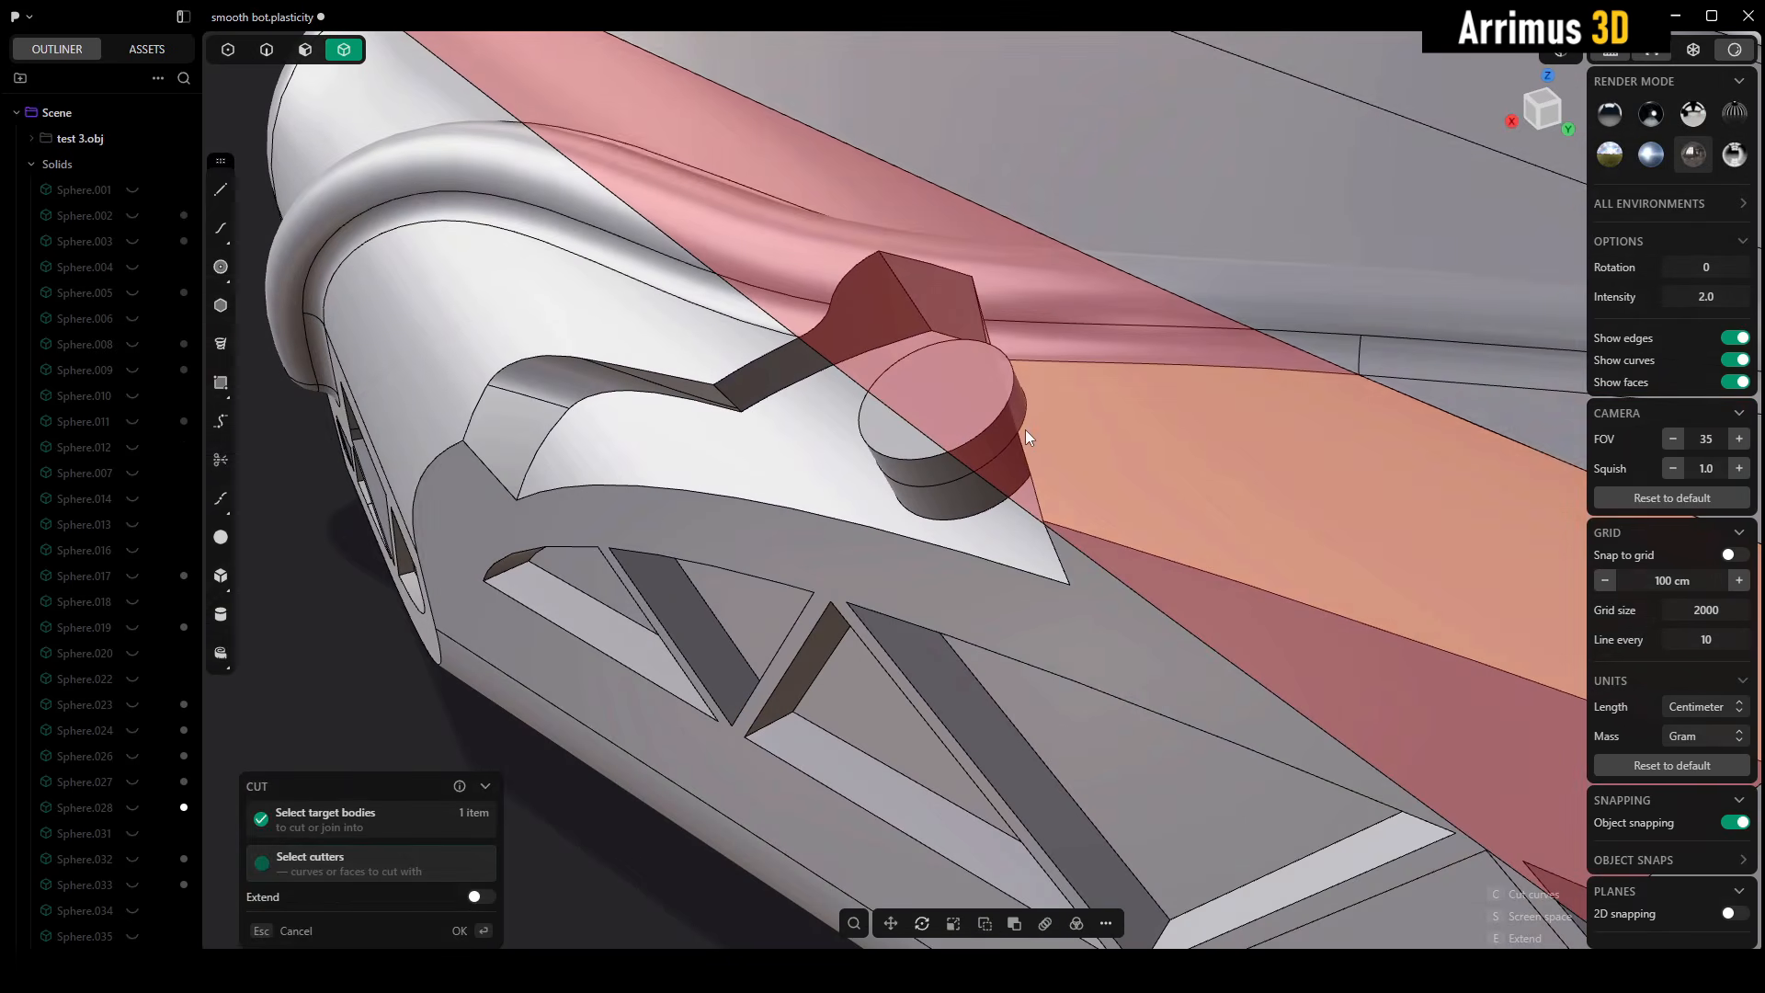
pyautogui.press('Escape')
# - Move the cylinder farther across the recess's far sloping wall, toward the tube
pyautogui.moveTo(1028, 360); pyautogui.dragTo(1028, 378, button='middle')
pyautogui.moveTo(958, 440); pyautogui.dragTo(975, 404, button='middle')
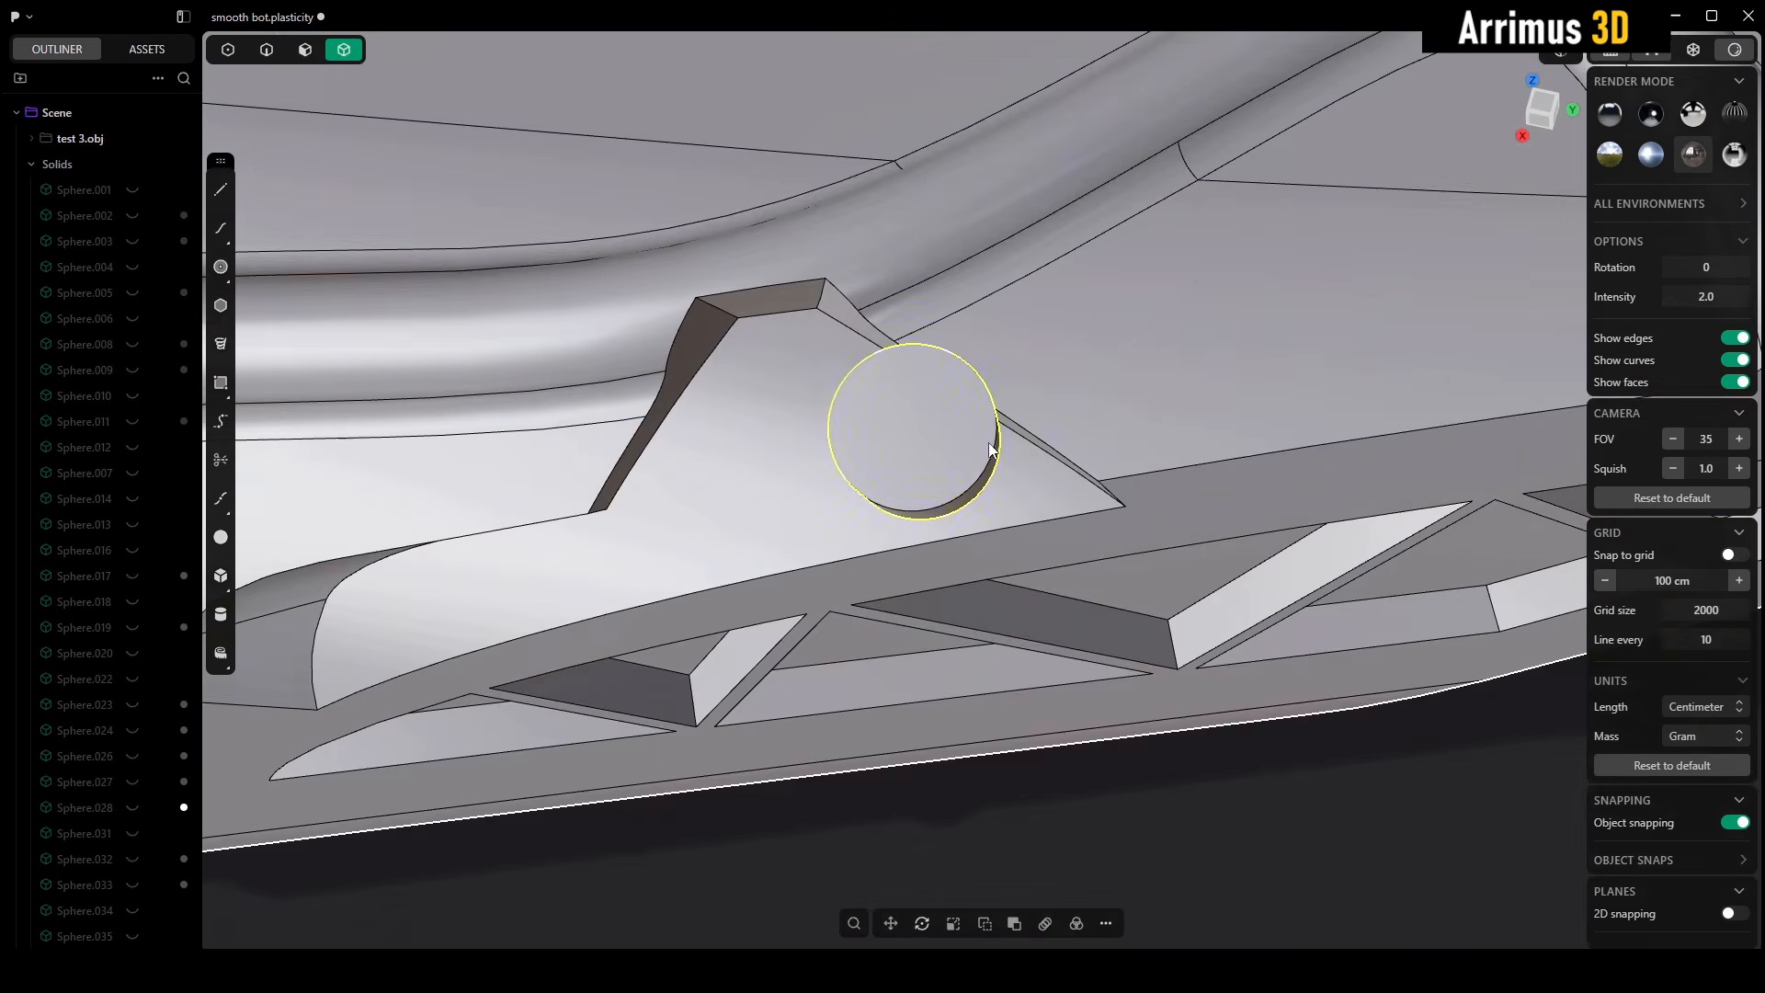
pyautogui.scroll(3, 993, 414)
pyautogui.press('g')
pyautogui.click(1102, 346)
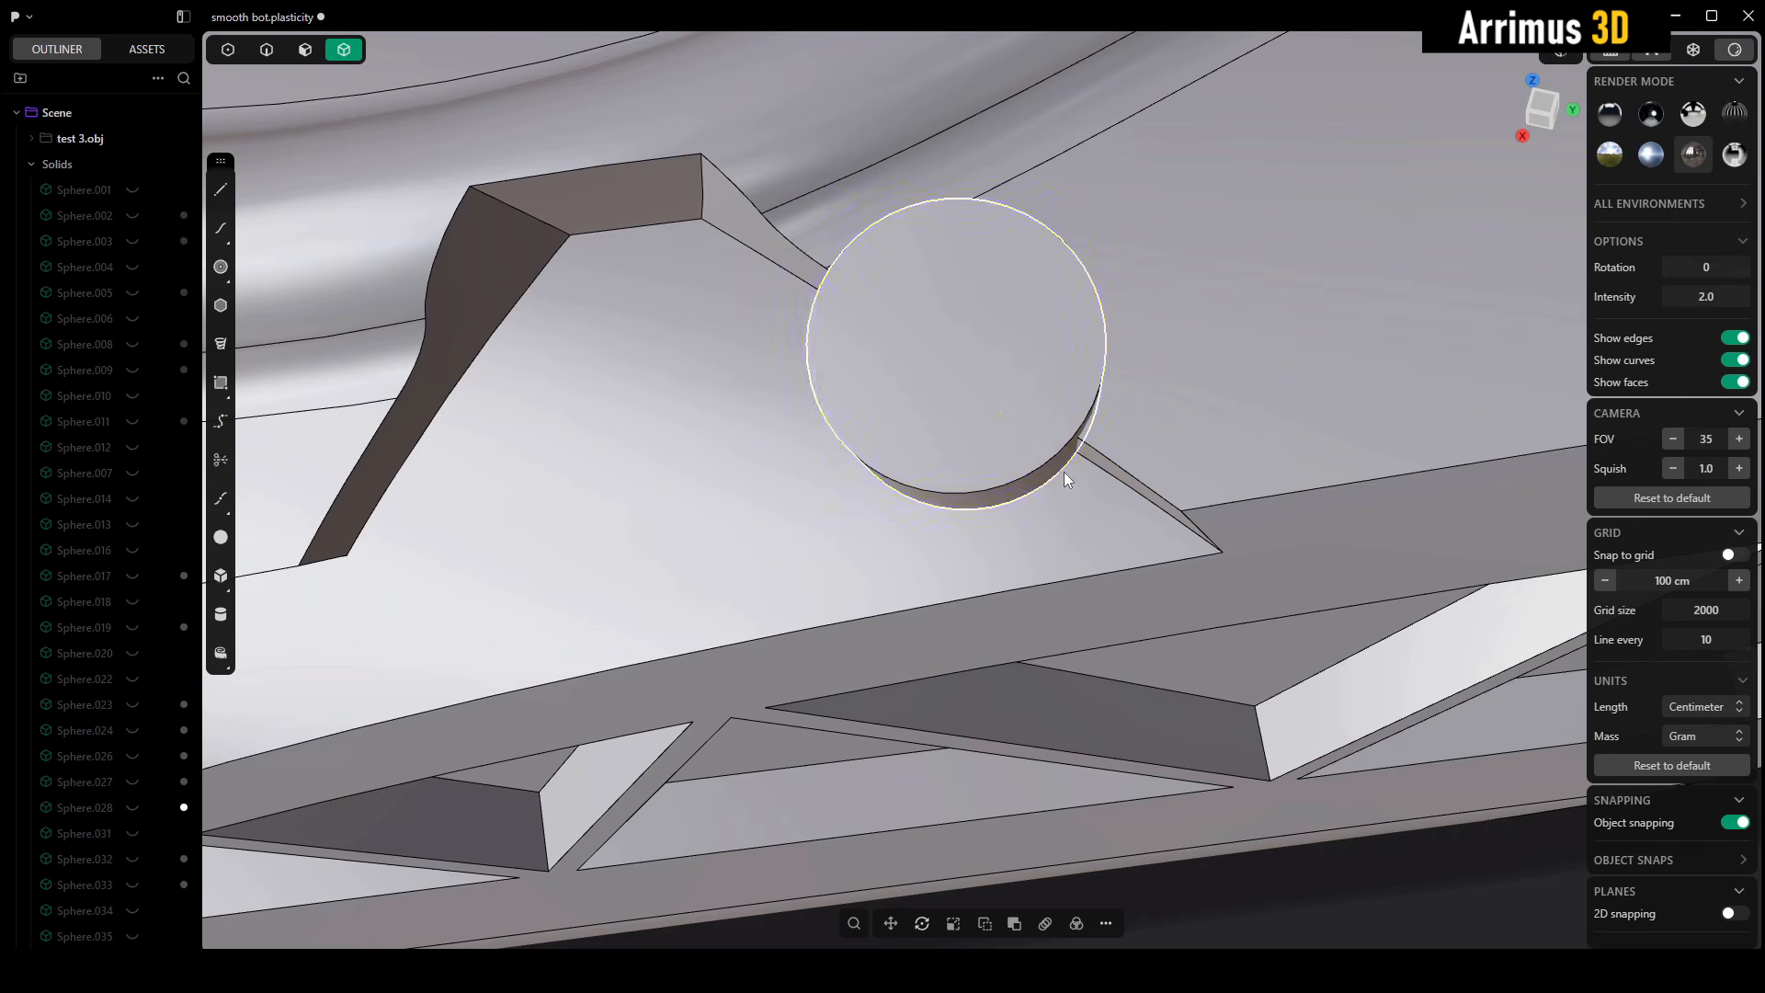
# - Try to enlarge the cylinder by pushing its side face outward about 16 cm
pyautogui.press('3')
pyautogui.click(1037, 491)
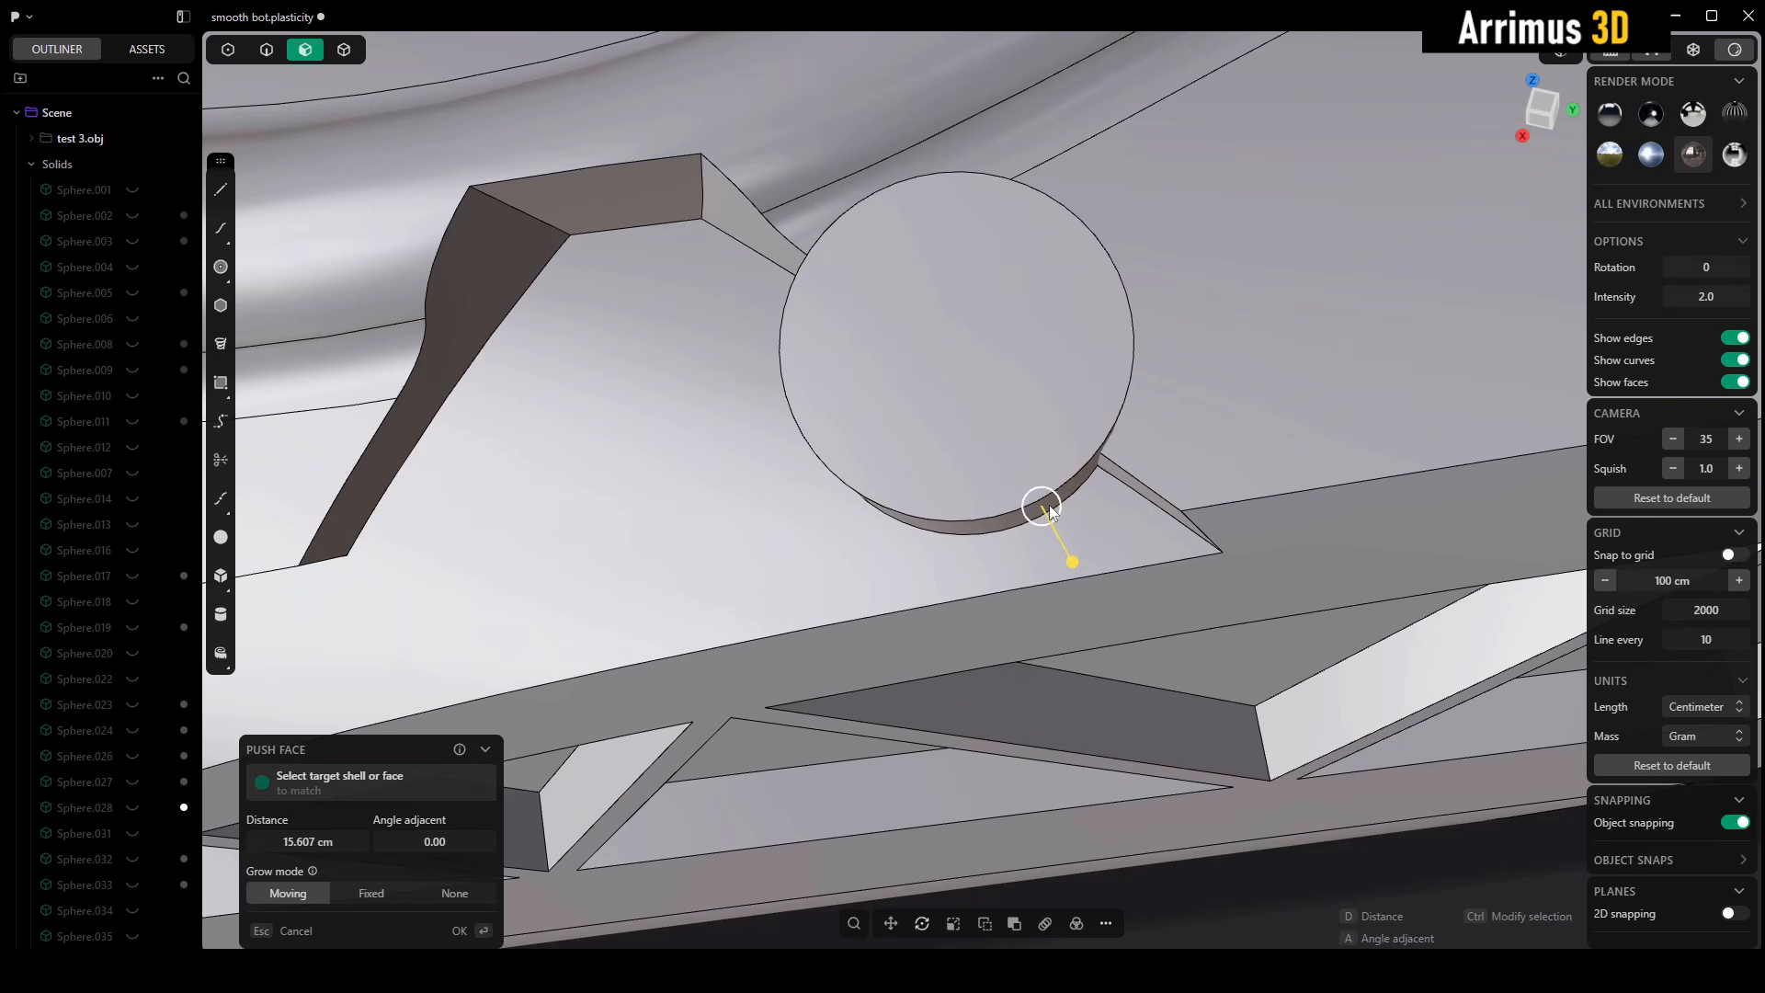
pyautogui.moveTo(1044, 508); pyautogui.dragTo(1053, 324, button='middle')
pyautogui.press('Escape')
# - Reposition the cylinder's height relative to the recess floor and the body's curved surface
pyautogui.press('4')
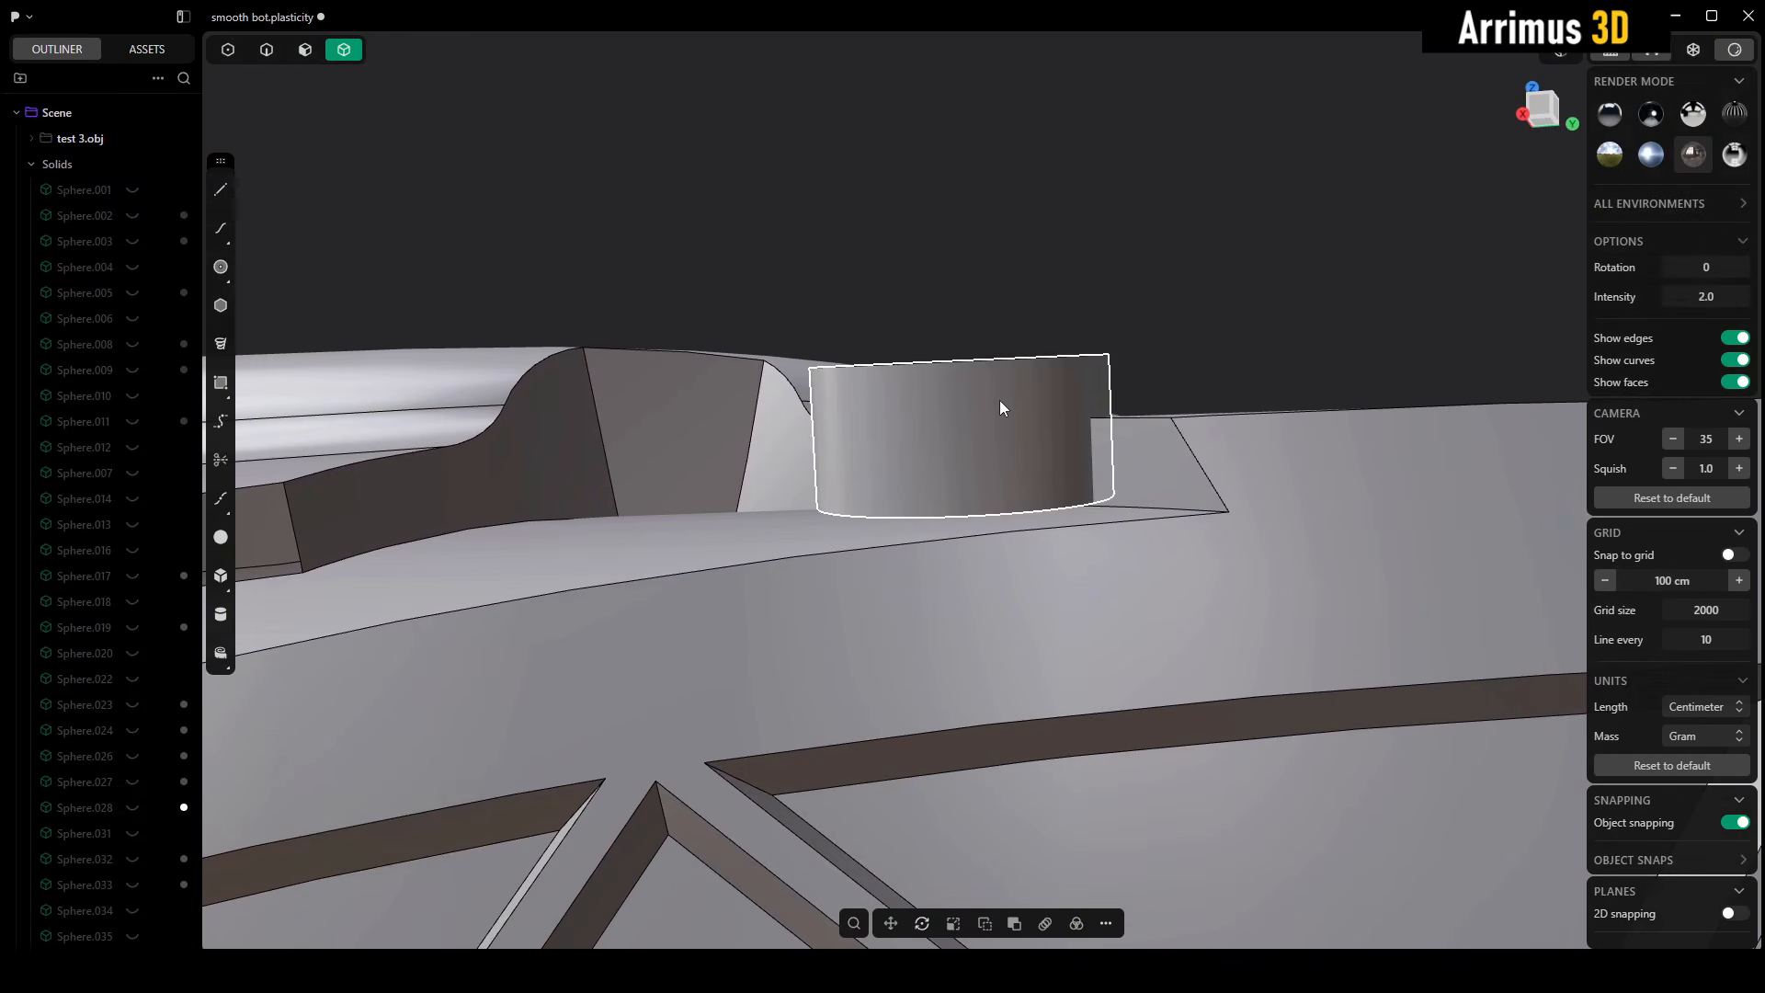
pyautogui.press('g')
pyautogui.click(1006, 426)
pyautogui.rightClick(1073, 343)
pyautogui.moveTo(1126, 243); pyautogui.dragTo(1149, 322, button='middle')
# - Cut the cylinder using the body's curved surface around the recess as the cutter
pyautogui.click(1046, 405)
pyautogui.press('c')
pyautogui.moveTo(1131, 236); pyautogui.dragTo(1040, 352, button='middle')
pyautogui.click(1025, 329)
pyautogui.rightClick(1145, 368)
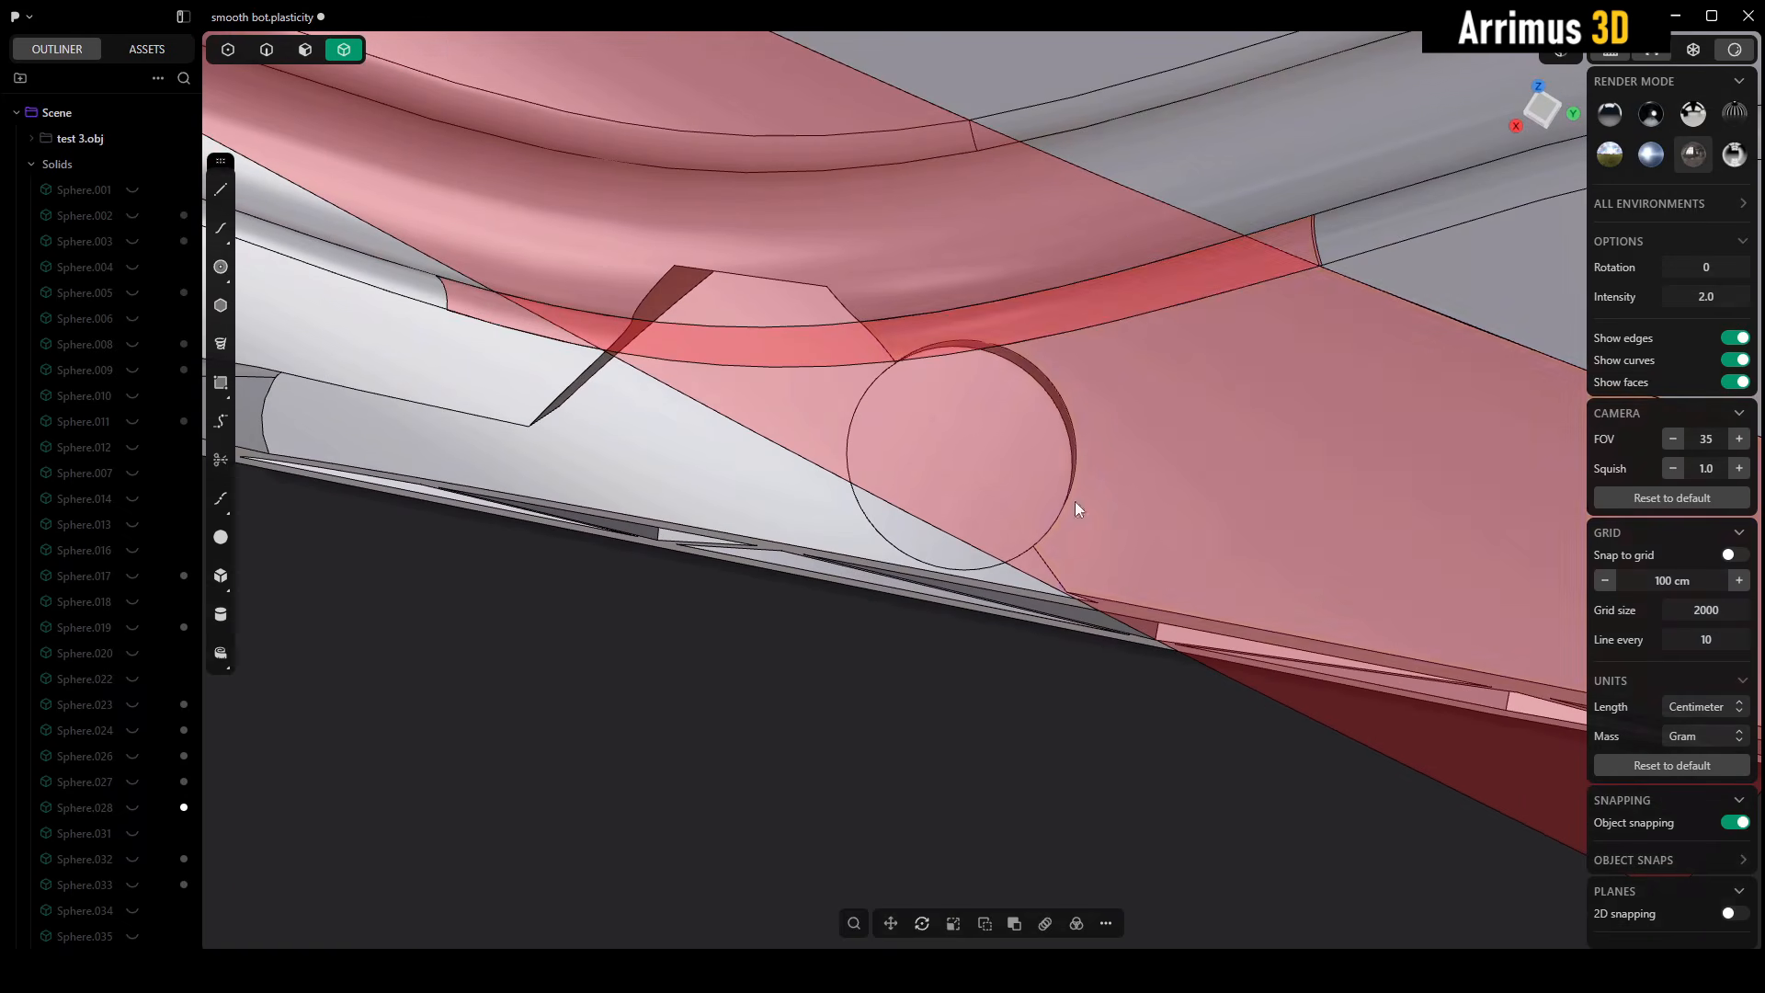
# - Delete the cut-off part of the cylinder above the body's curved surface
pyautogui.click(908, 743)
pyautogui.moveTo(909, 743); pyautogui.dragTo(1001, 515, button='middle')
pyautogui.moveTo(880, 664); pyautogui.dragTo(913, 570, button='middle')
pyautogui.click(841, 546)
pyautogui.hotkey('alt', 'h')
pyautogui.click(791, 577)
pyautogui.press('Delete')
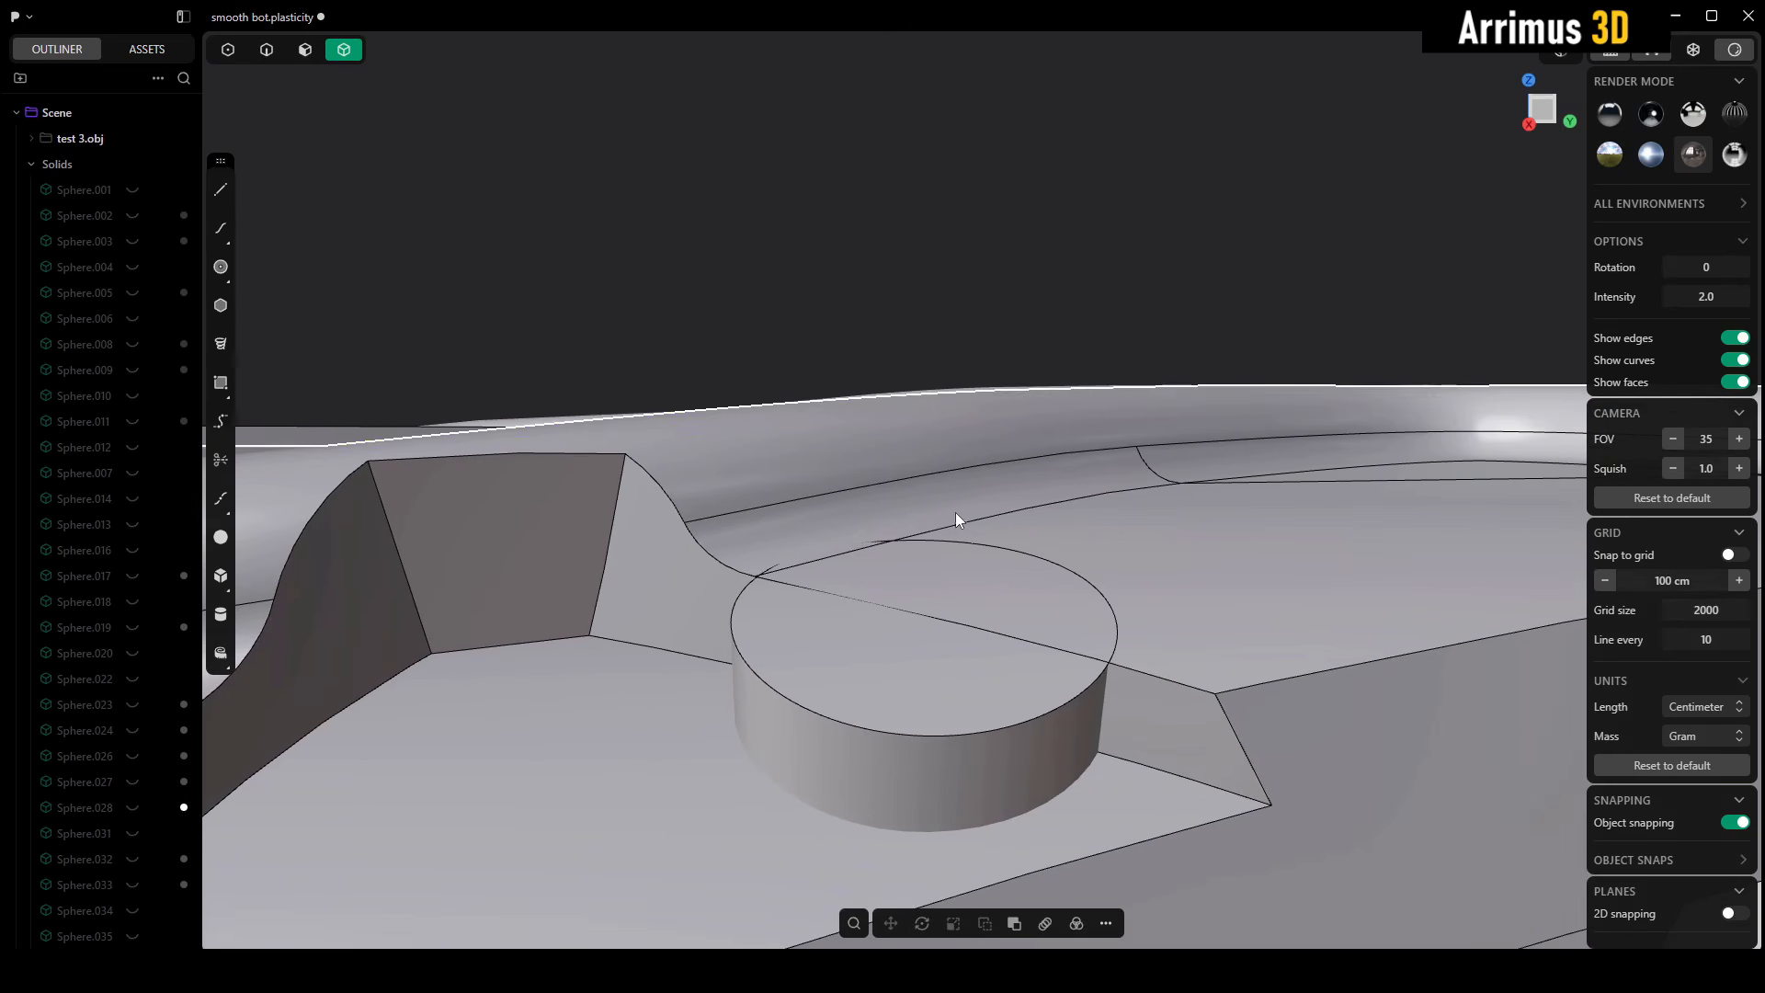
# - Union the trimmed cylinder with the robot body so the round boss becomes part of the recess
pyautogui.click(957, 511)
pyautogui.keyDown('shift'); pyautogui.click(891, 669); pyautogui.keyUp('shift')
pyautogui.press('q')
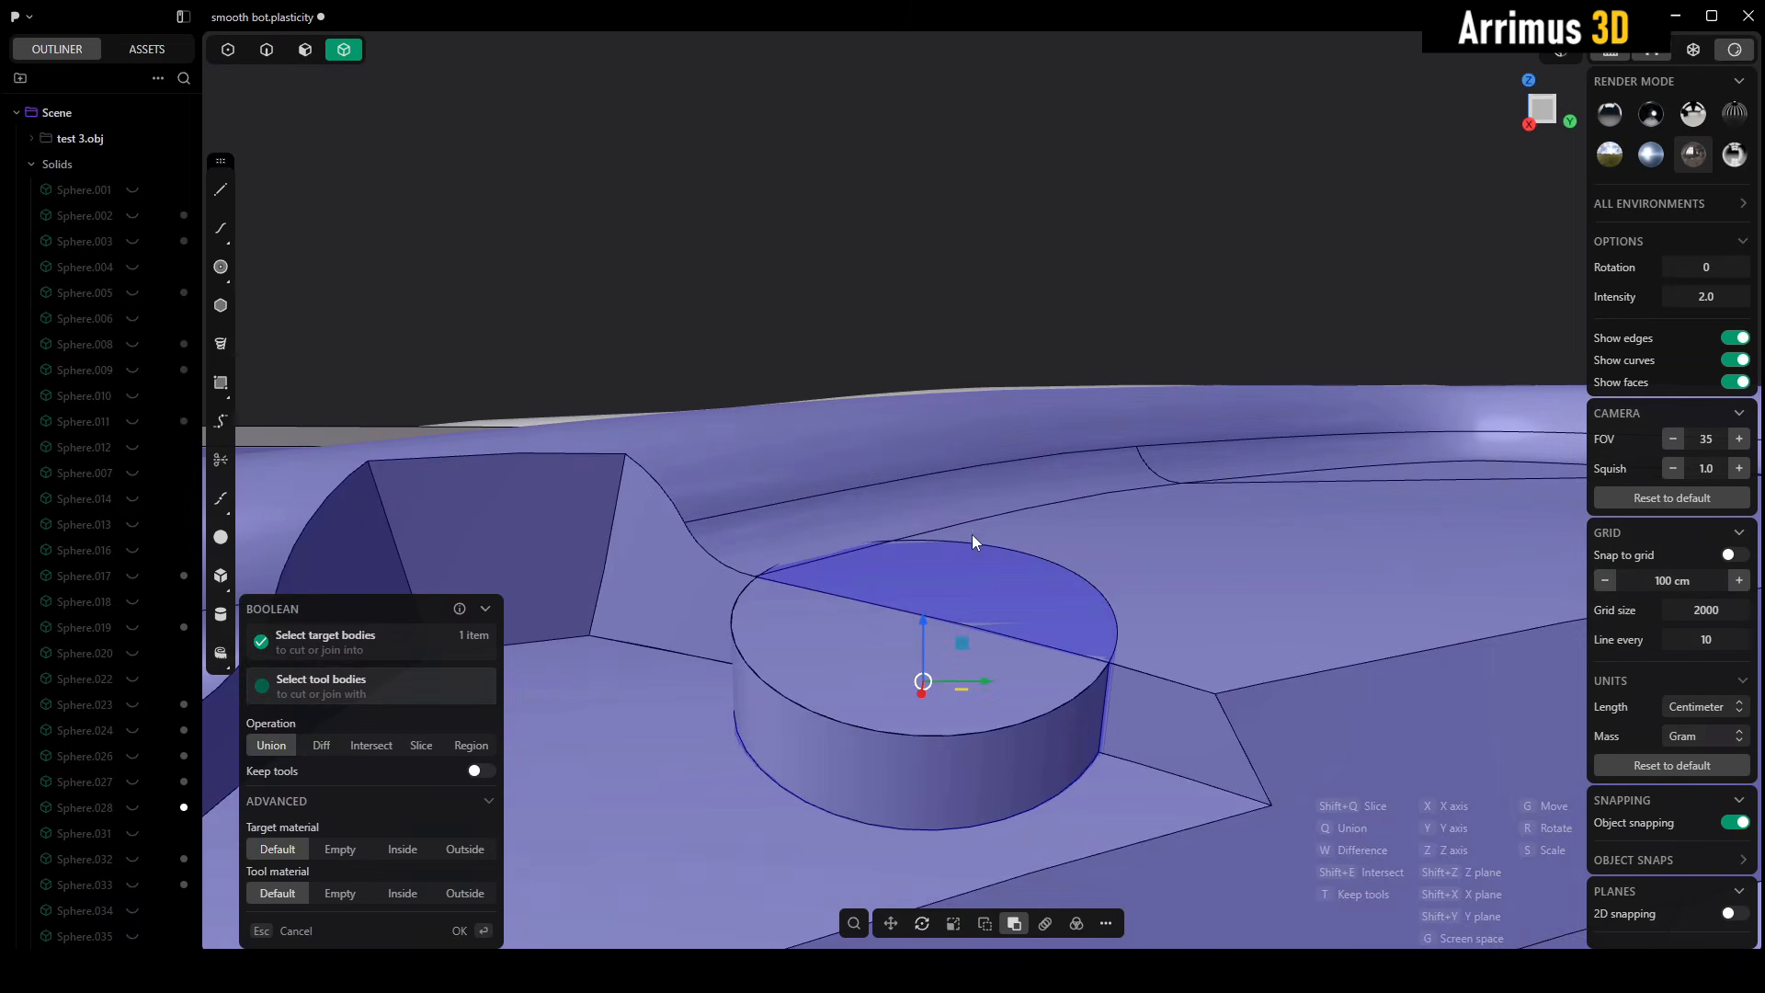
pyautogui.rightClick(979, 522)
# - Fillet the two vertical edges where the round boss meets the recess walls on either side
pyautogui.moveTo(979, 524); pyautogui.dragTo(955, 615, button='middle')
pyautogui.keyDown('shift'); pyautogui.moveTo(954, 614); pyautogui.dragTo(1081, 294, button='middle'); pyautogui.keyUp('shift')
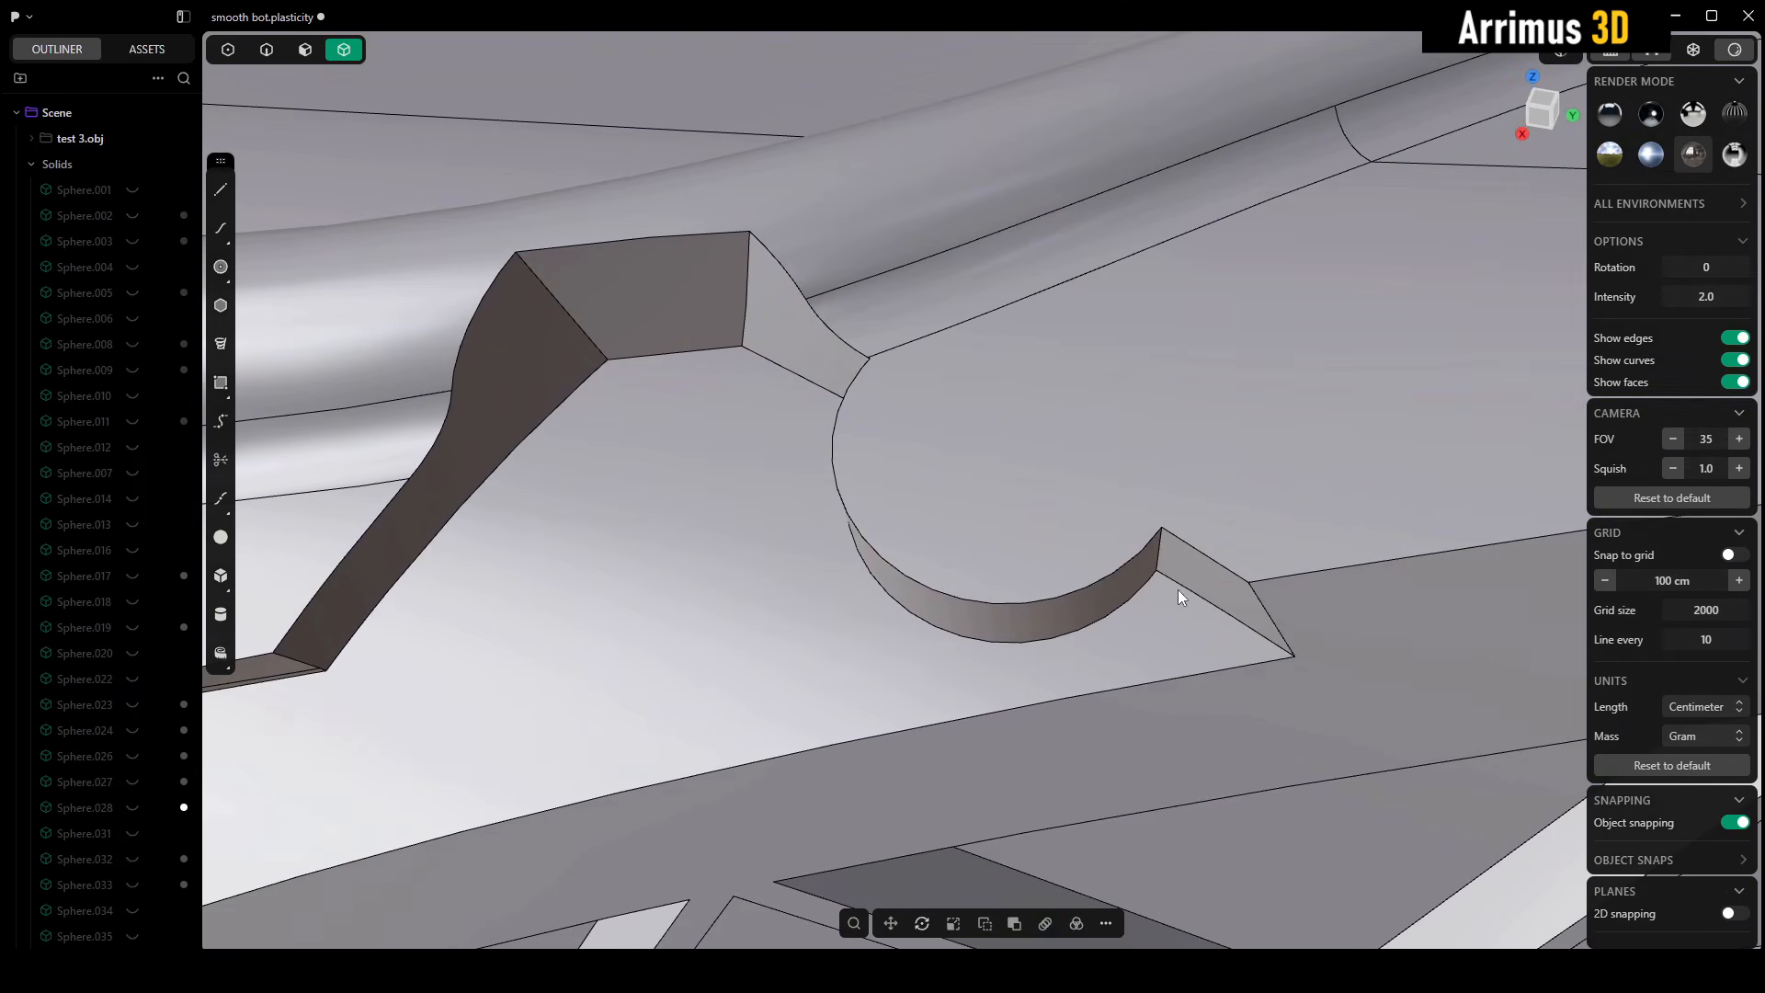
pyautogui.press('2')
pyautogui.click(1161, 561)
pyautogui.press('b')
pyautogui.moveTo(1160, 560); pyautogui.dragTo(1046, 444, button='middle')
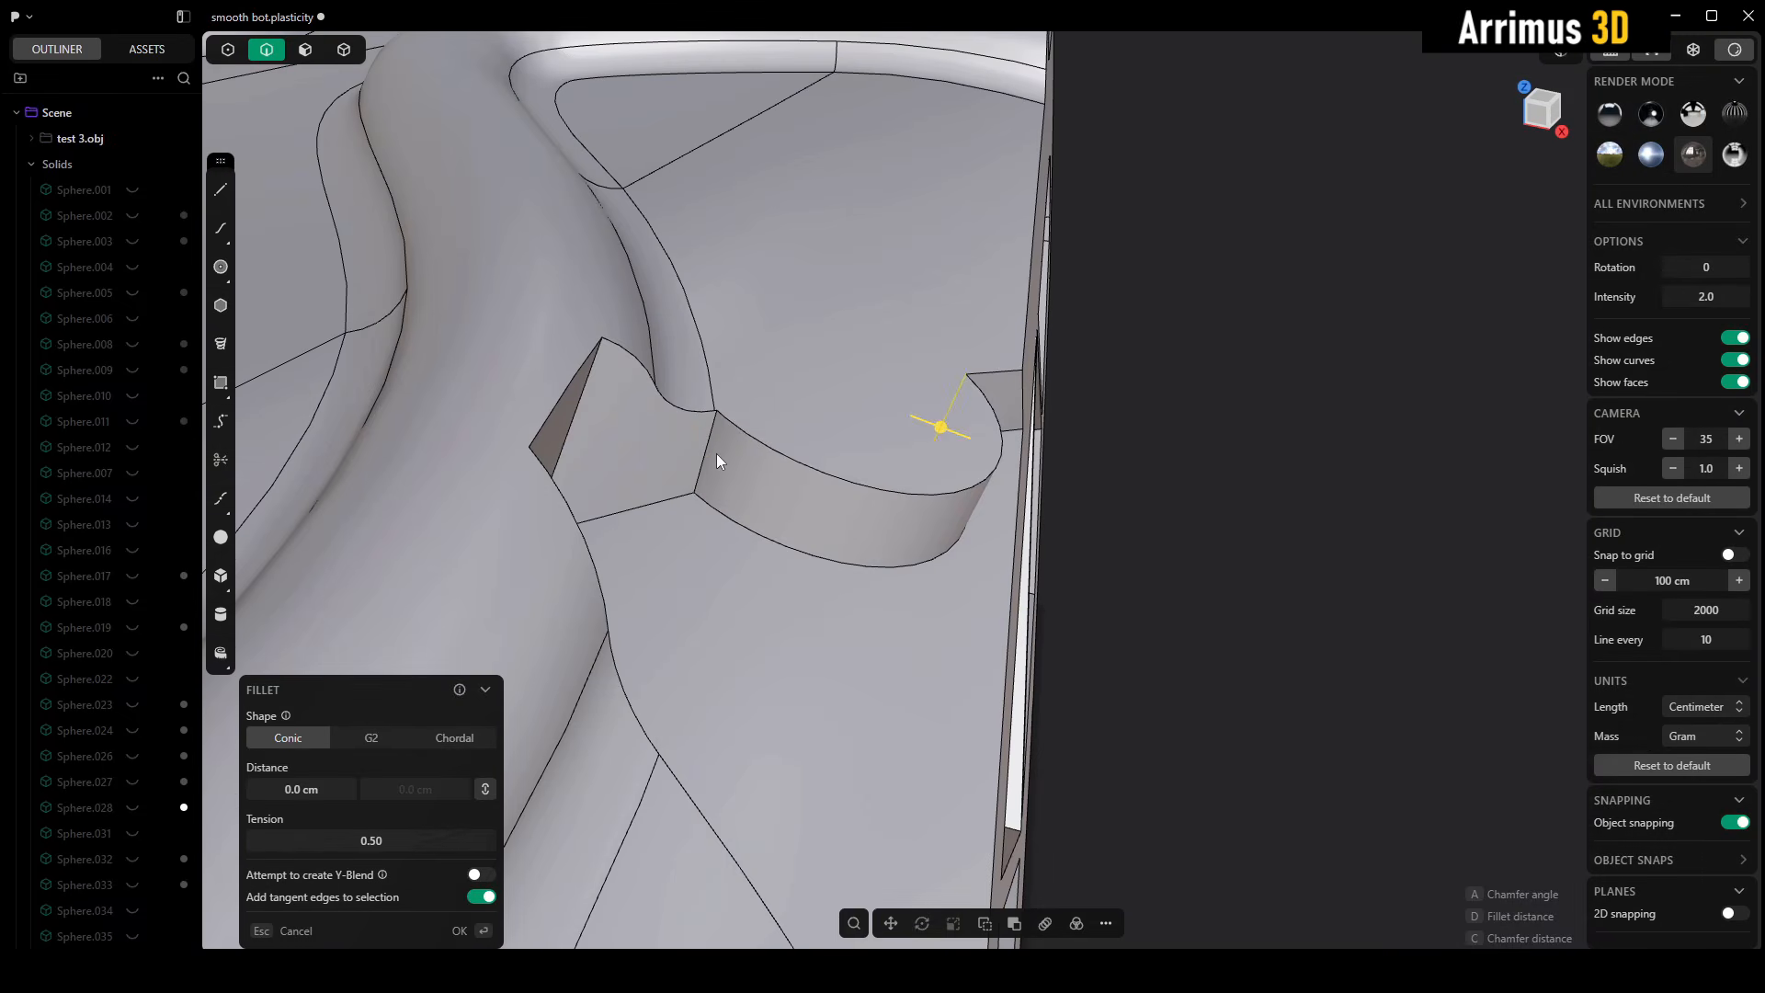
pyautogui.moveTo(715, 454); pyautogui.dragTo(730, 422)
pyautogui.press('Return')
# - Cut a shallow round hole of about 63 cm radius into the boss's flat face with a cylinder
pyautogui.moveTo(1043, 470); pyautogui.dragTo(968, 515, button='middle')
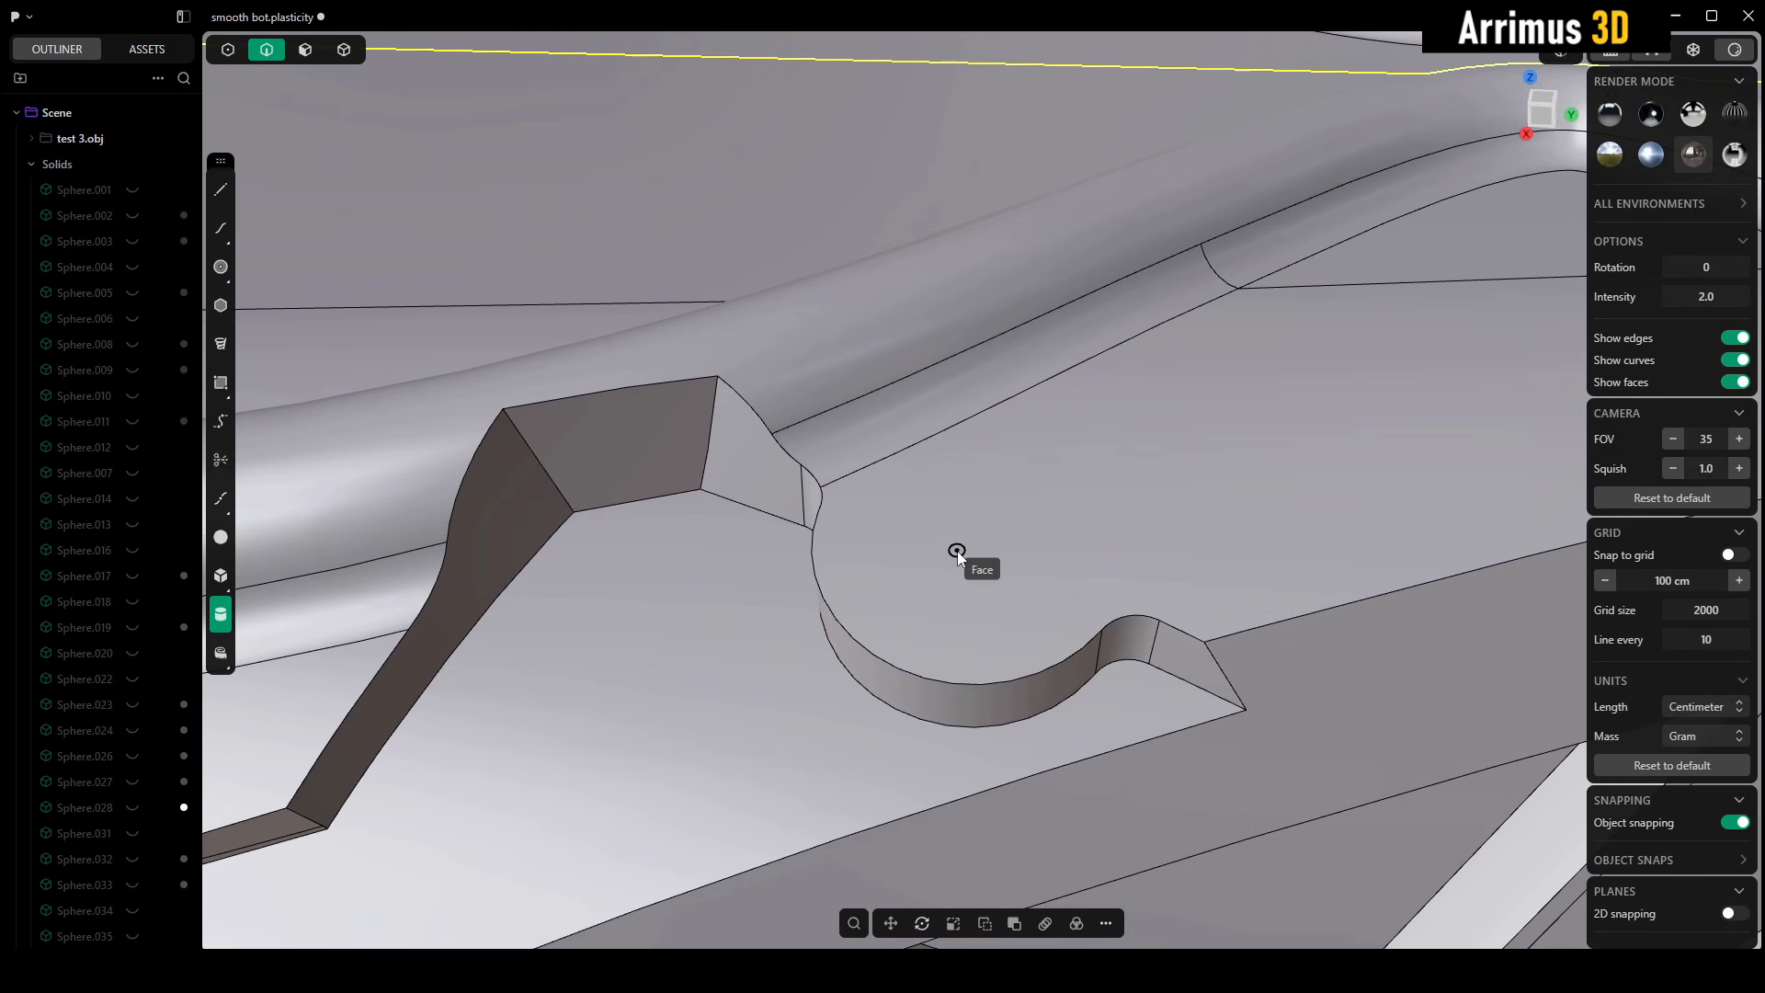
pyautogui.click(958, 550)
pyautogui.click(999, 476)
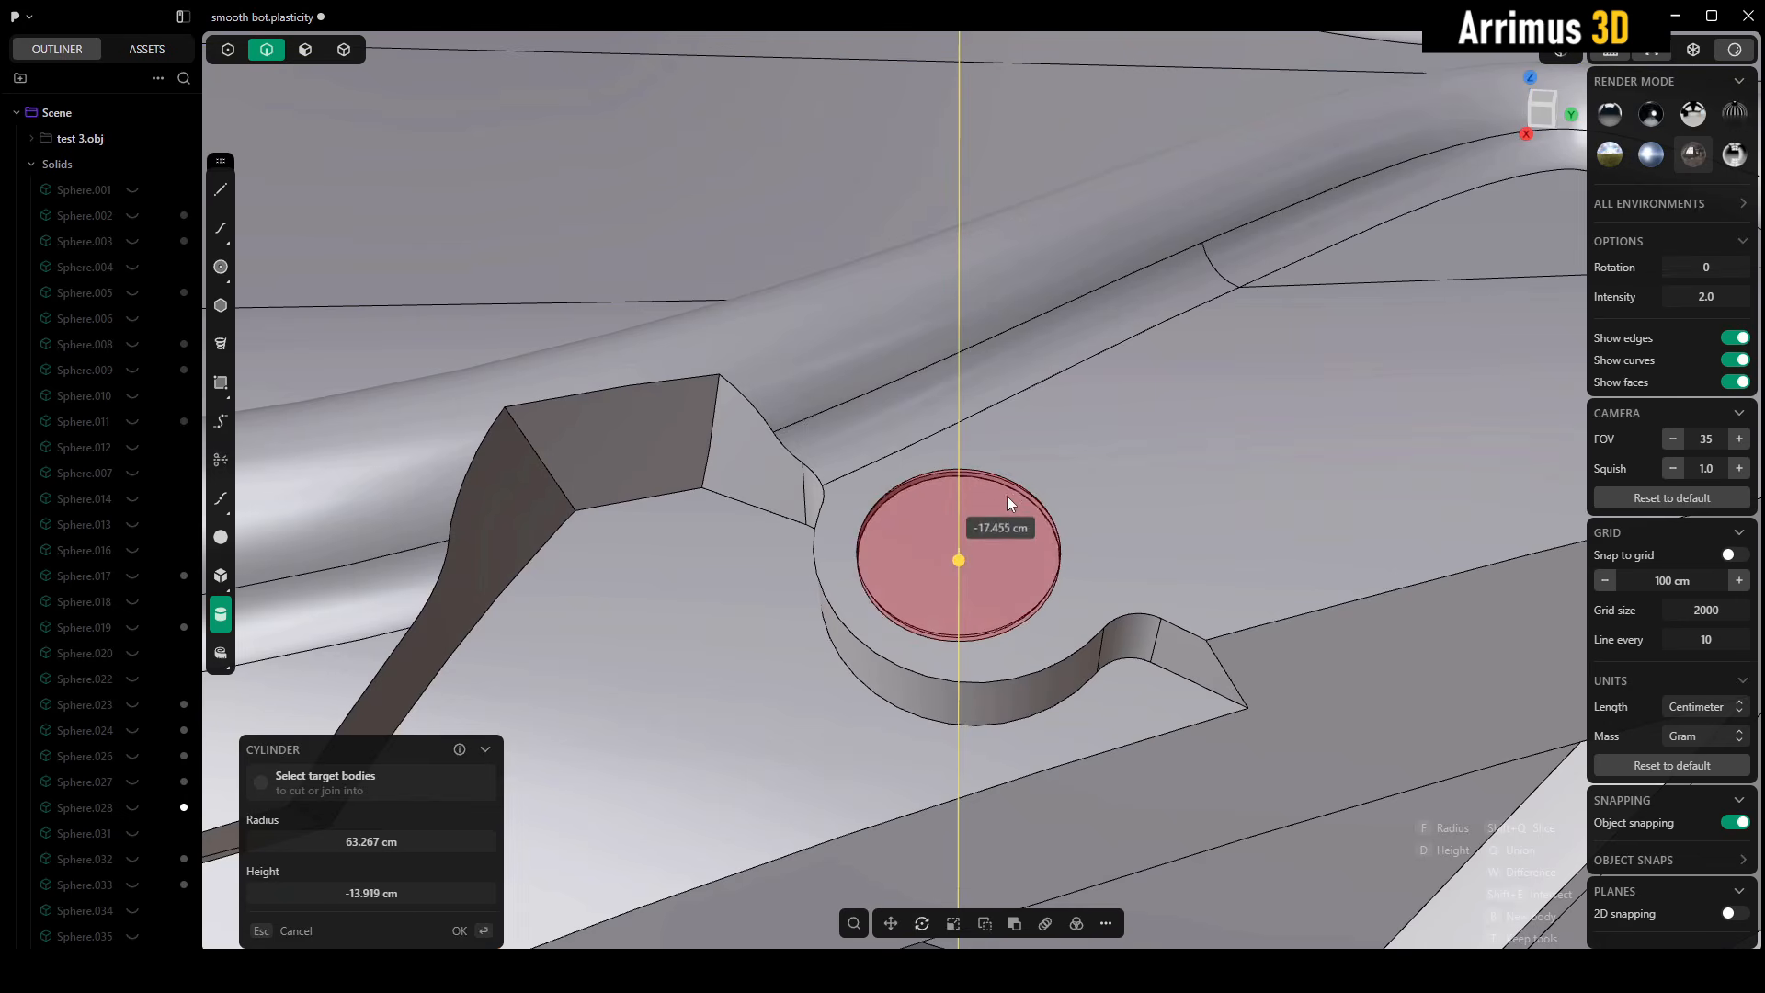
pyautogui.click(1008, 510)
# - Examine the finished boss, hole and recesses in the context of the whole robot body
pyautogui.moveTo(1085, 519); pyautogui.dragTo(1079, 361, button='middle')
pyautogui.scroll(-5, 1100, 581)
pyautogui.scroll(-5, 1123, 482)
pyautogui.scroll(5, 1105, 489)
pyautogui.moveTo(1157, 516); pyautogui.dragTo(1164, 448, button='middle')
pyautogui.scroll(-4, 1227, 598)
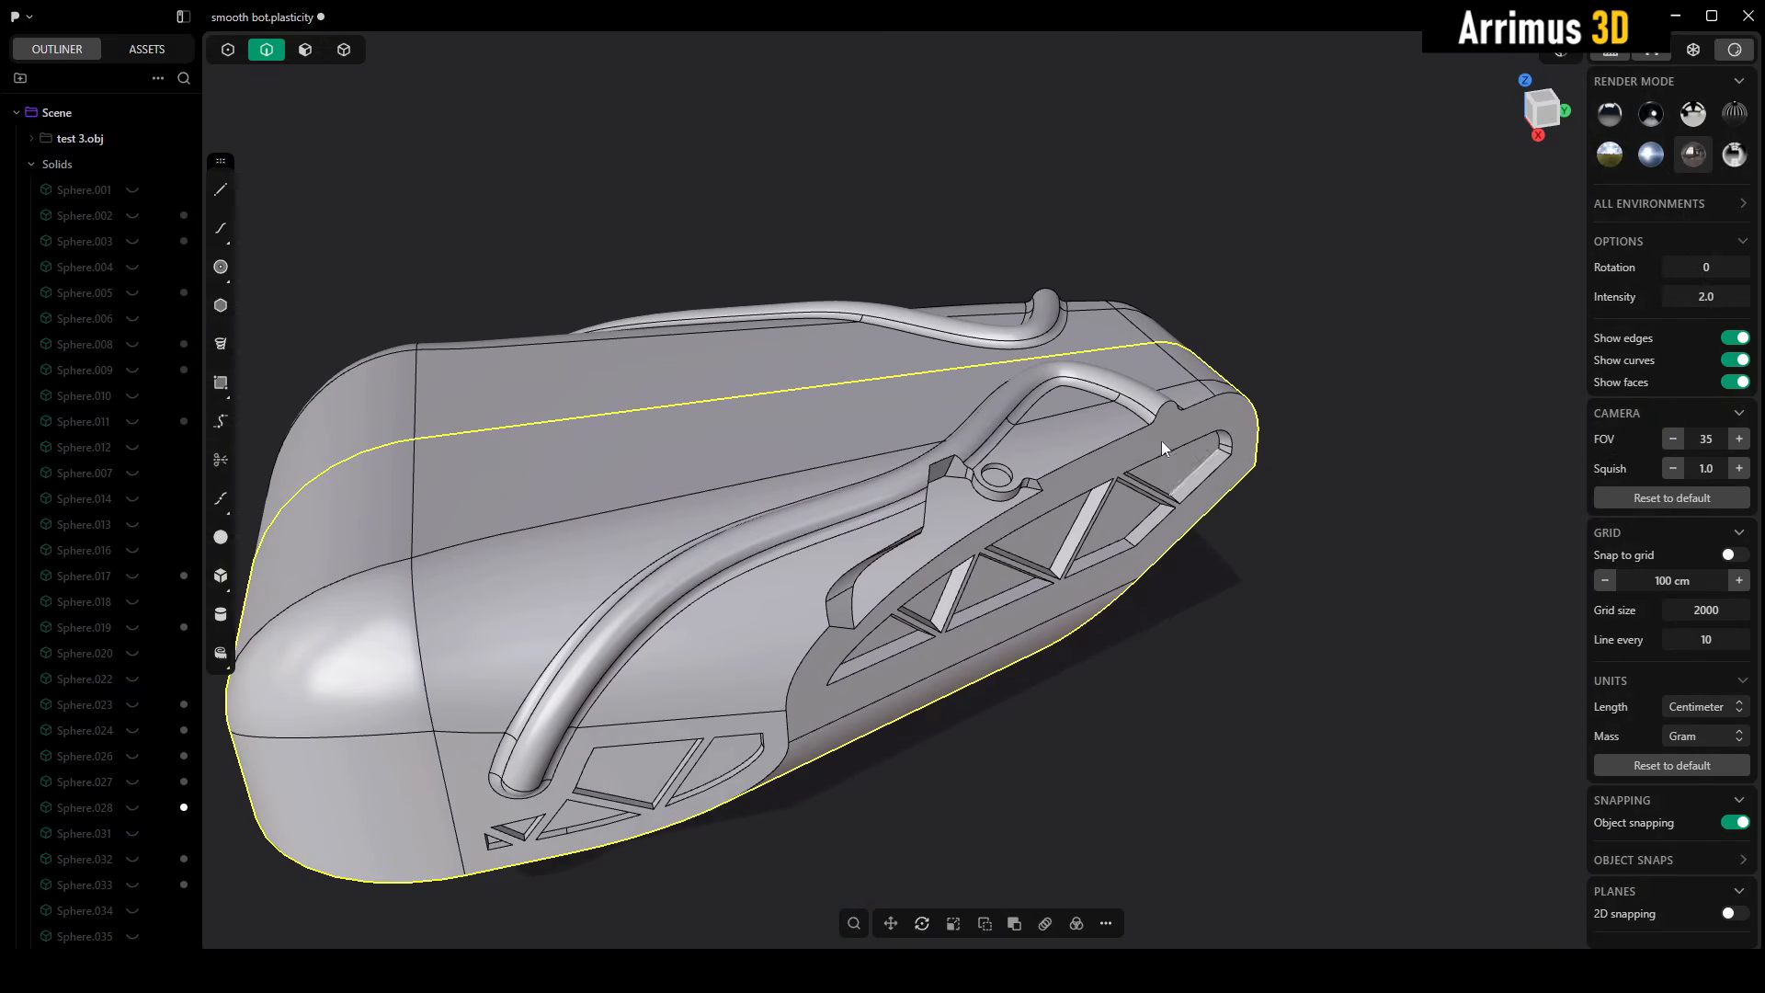
pyautogui.moveTo(1156, 611); pyautogui.dragTo(1302, 773, button='middle')
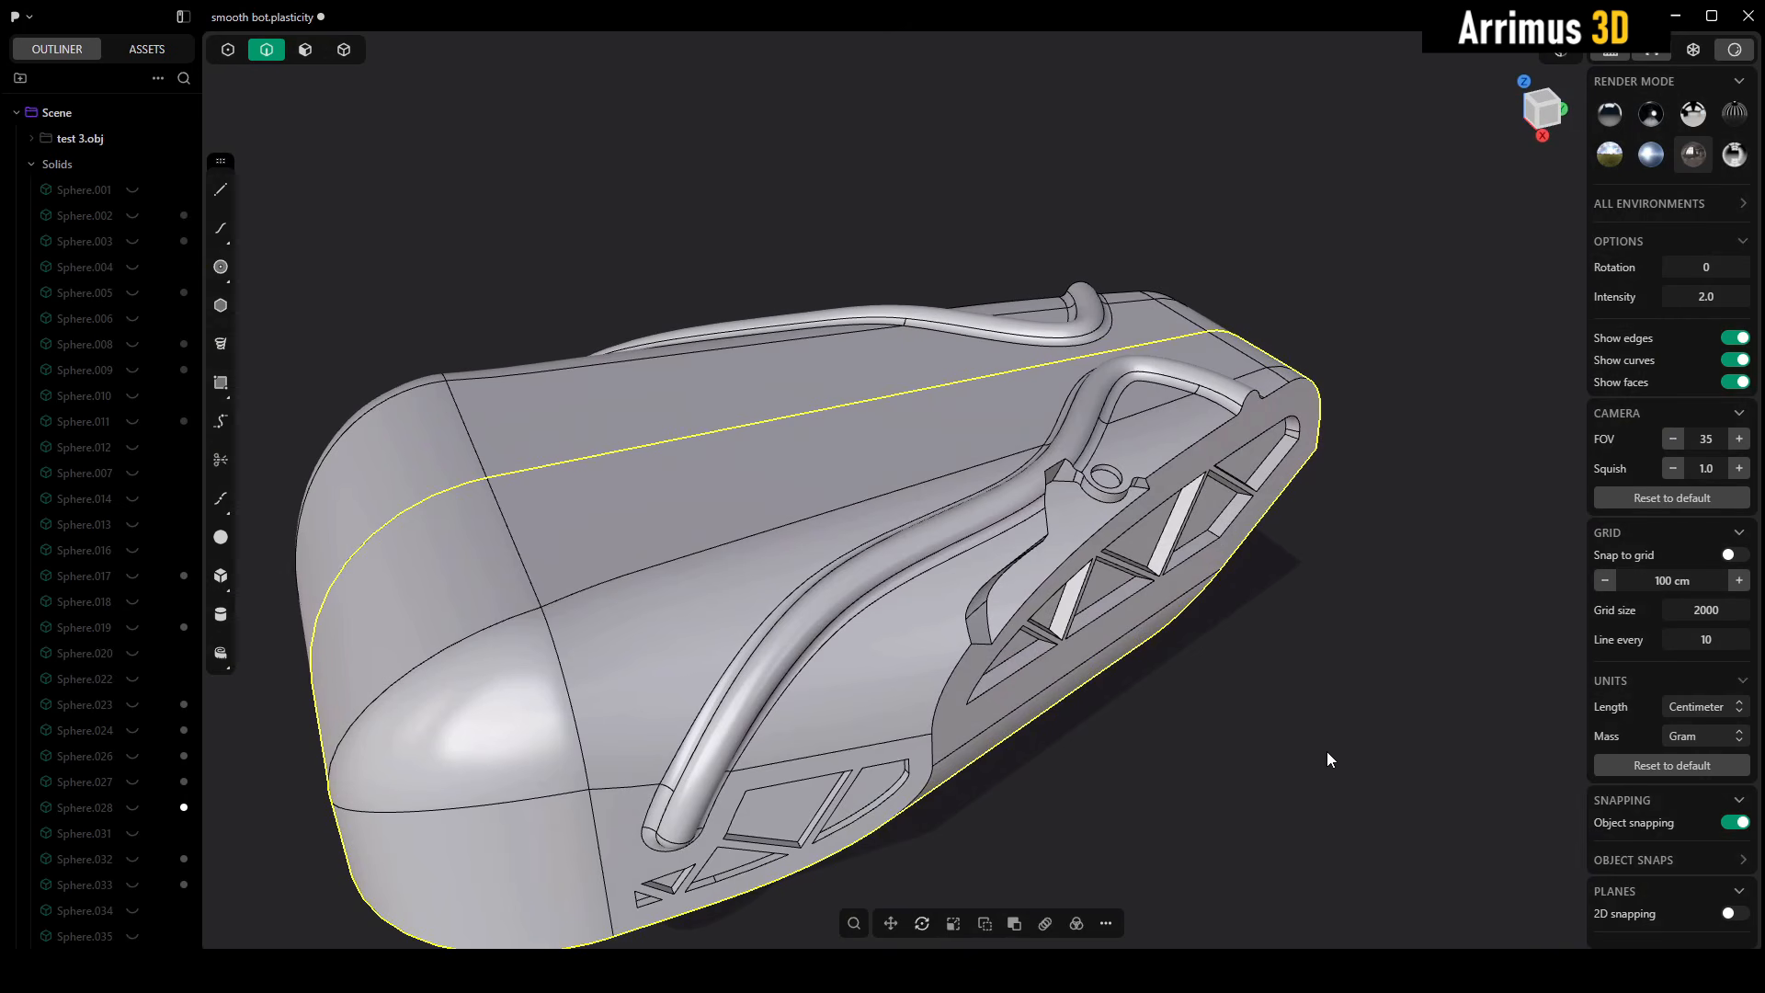